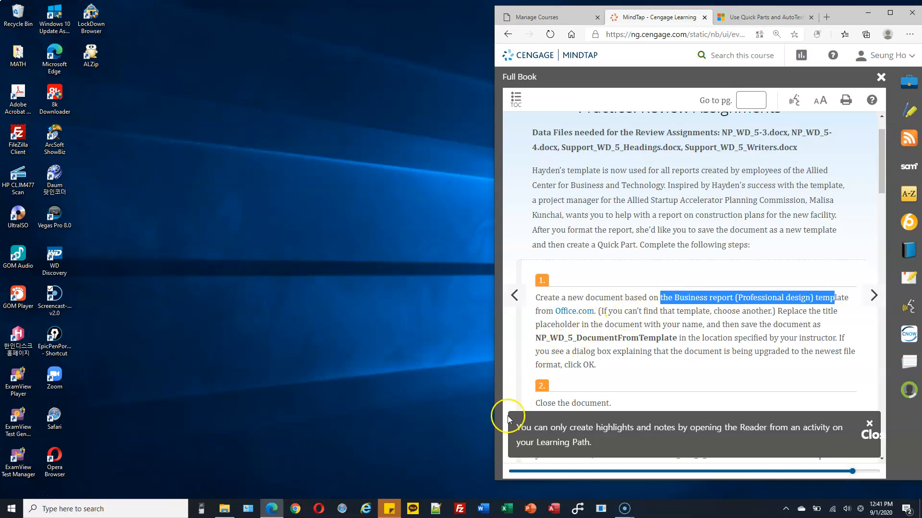
Step: Launch Word and show the full list of templates for creating a new document
click(484, 510)
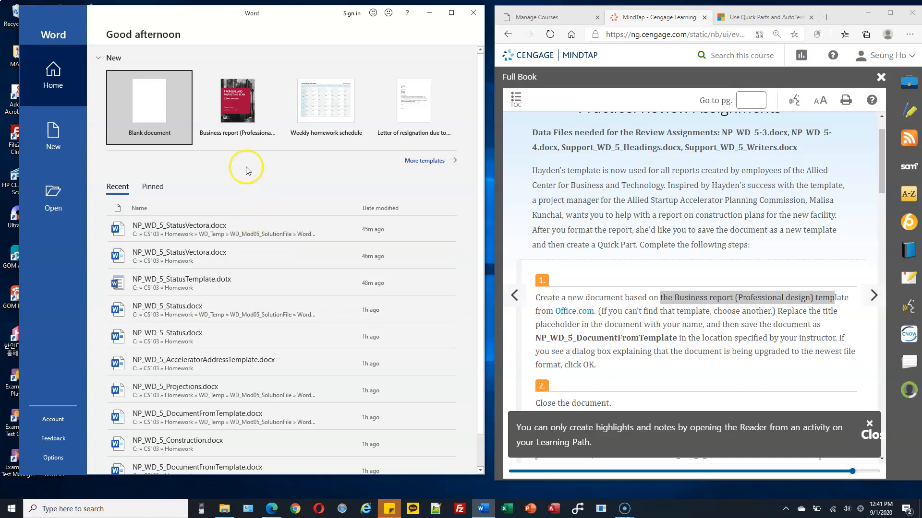
click(723, 297)
drag(675, 298, 732, 297)
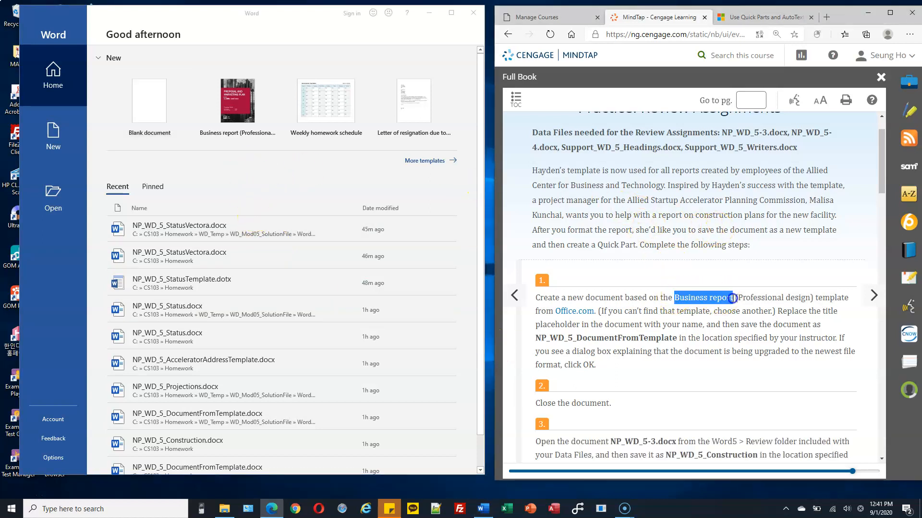
click(432, 163)
click(426, 164)
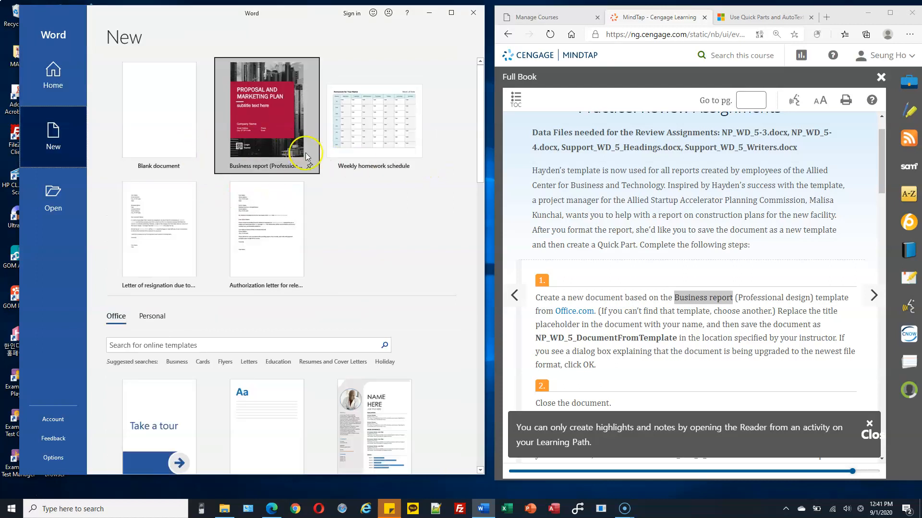
Step: Search the online templates for "Business report"
scroll(307, 212, down, 3)
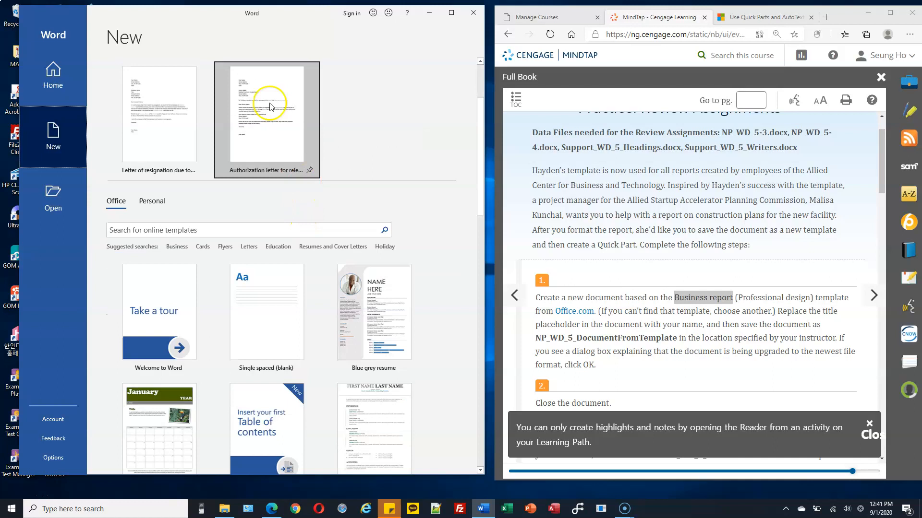
scroll(288, 96, up, 1)
scroll(304, 123, down, 2)
scroll(268, 264, down, 8)
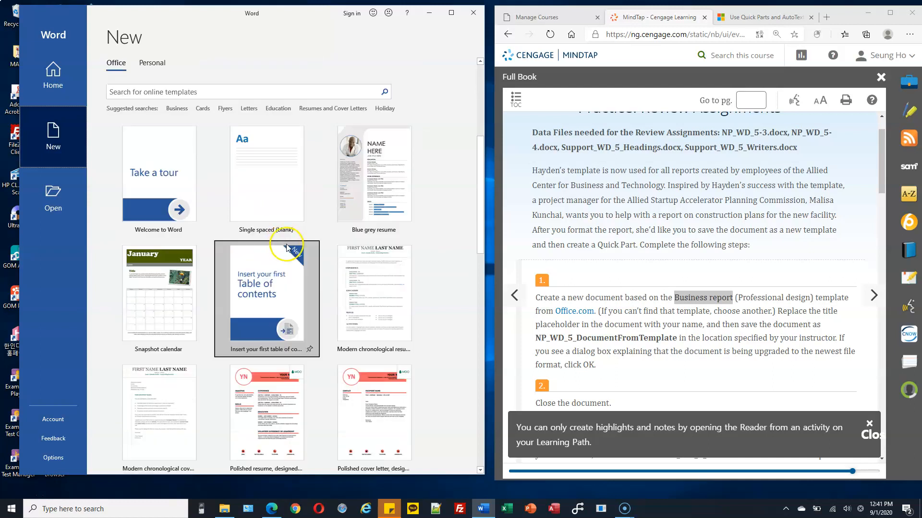
scroll(326, 256, up, 7)
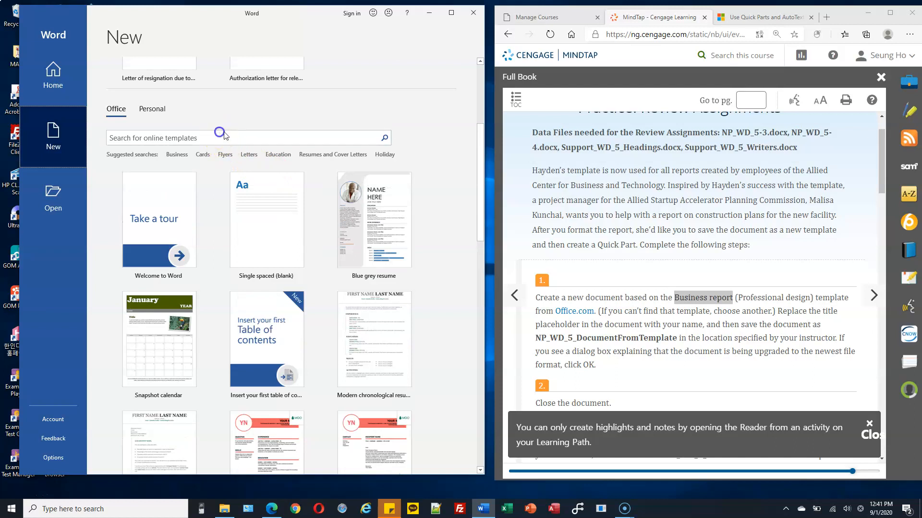
click(253, 138)
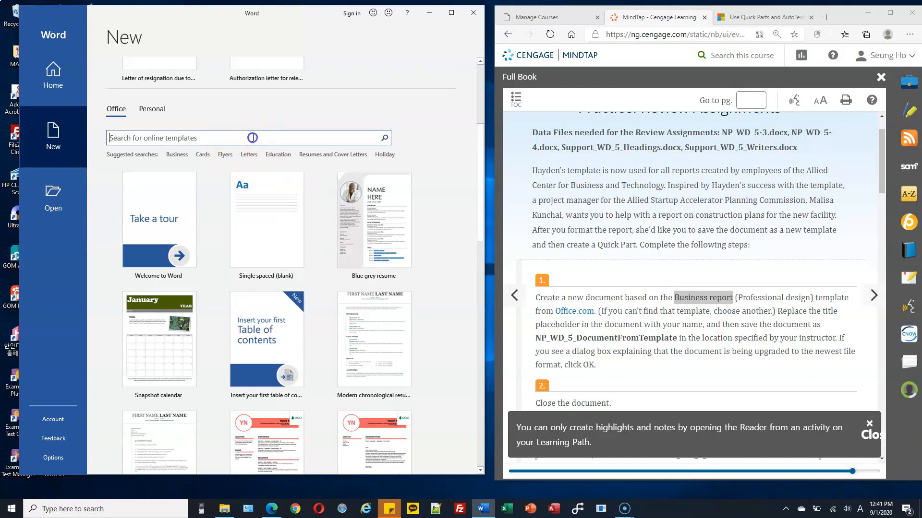
text(Business report)
key(Return)
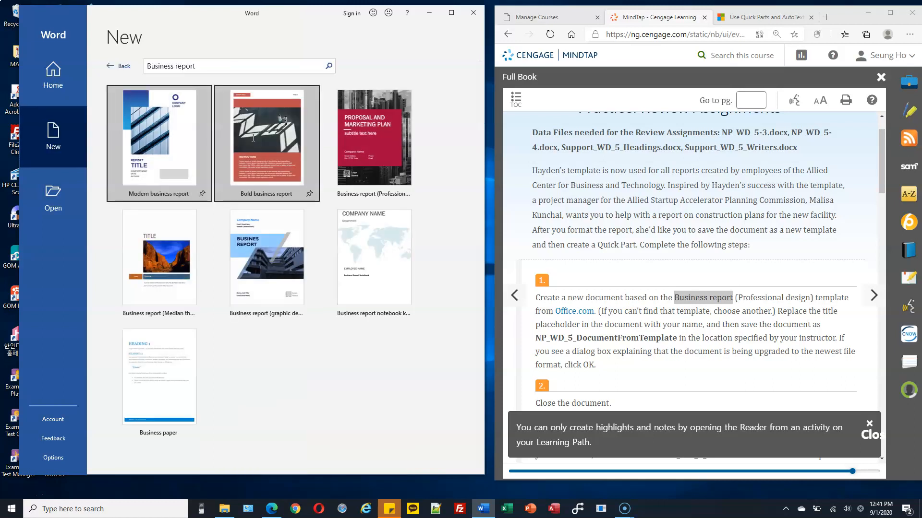
Step: Create a new document from the Business report (Professional design) template among the search results
drag(794, 298, 773, 293)
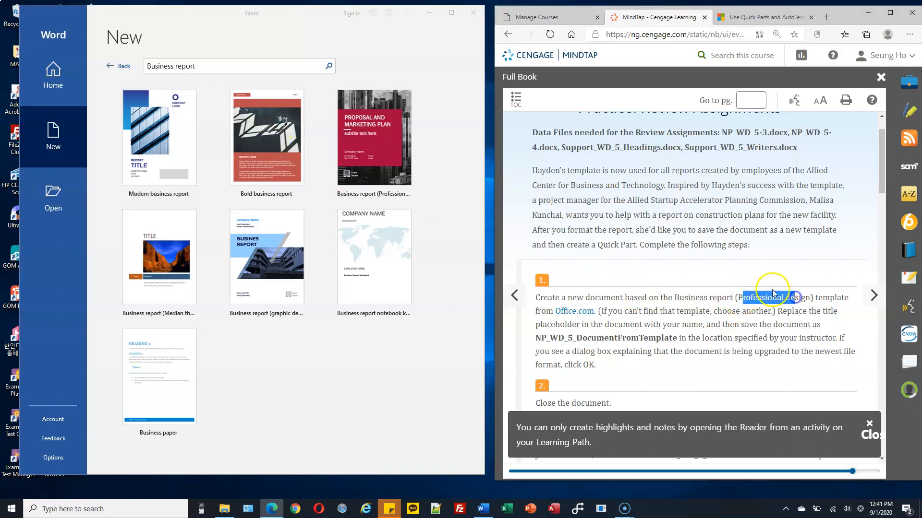
click(376, 158)
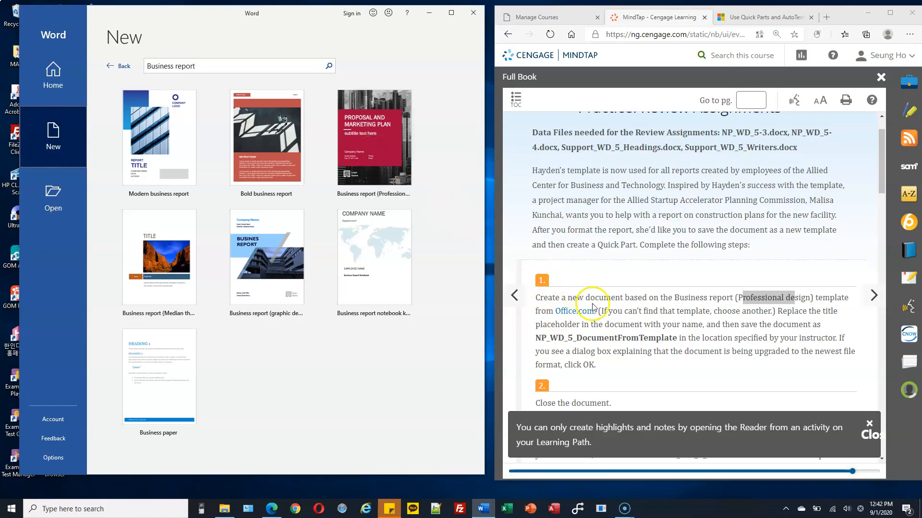
drag(627, 311, 748, 314)
click(346, 153)
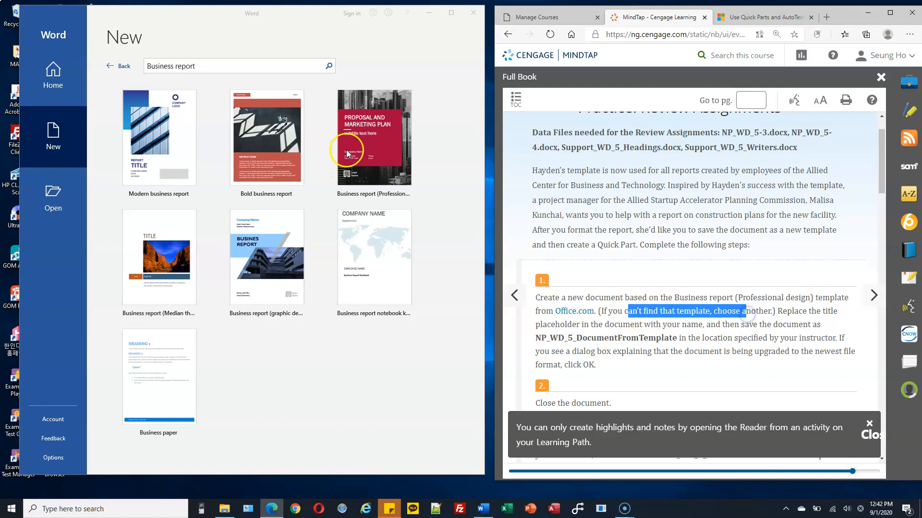
click(377, 137)
double_click(378, 135)
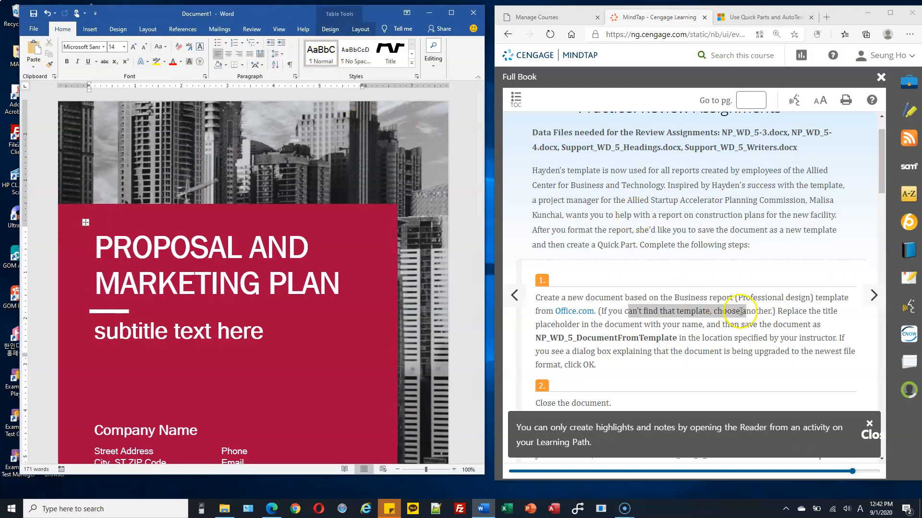
Step: Replace the Company Name placeholder on the cover page with the author's full name
drag(792, 311, 821, 312)
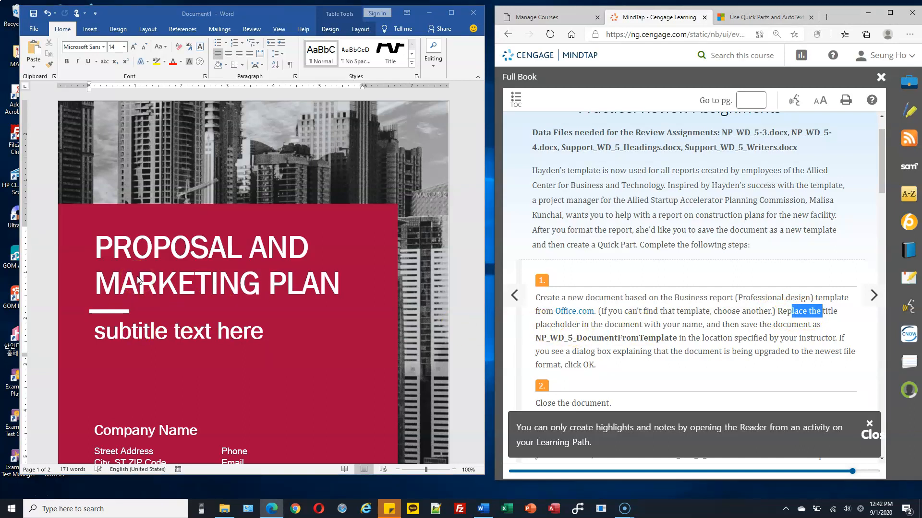
click(125, 336)
scroll(154, 321, down, 3)
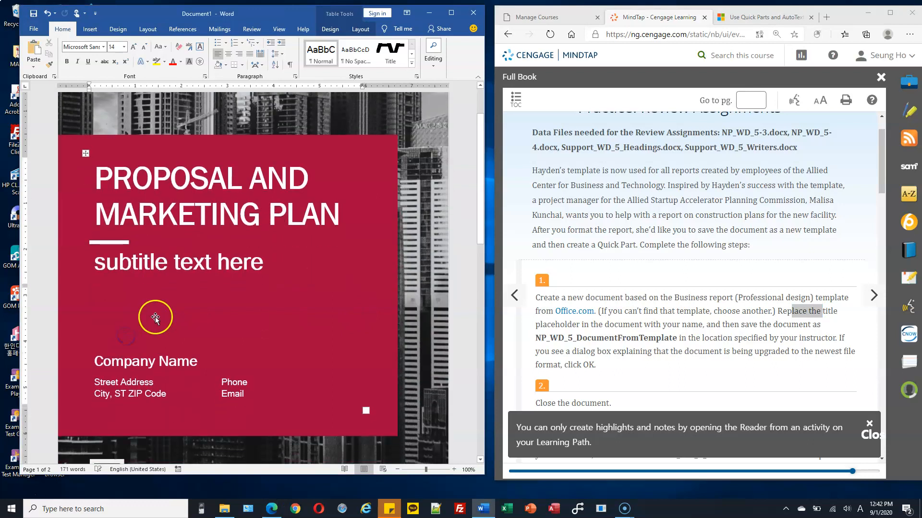
click(123, 361)
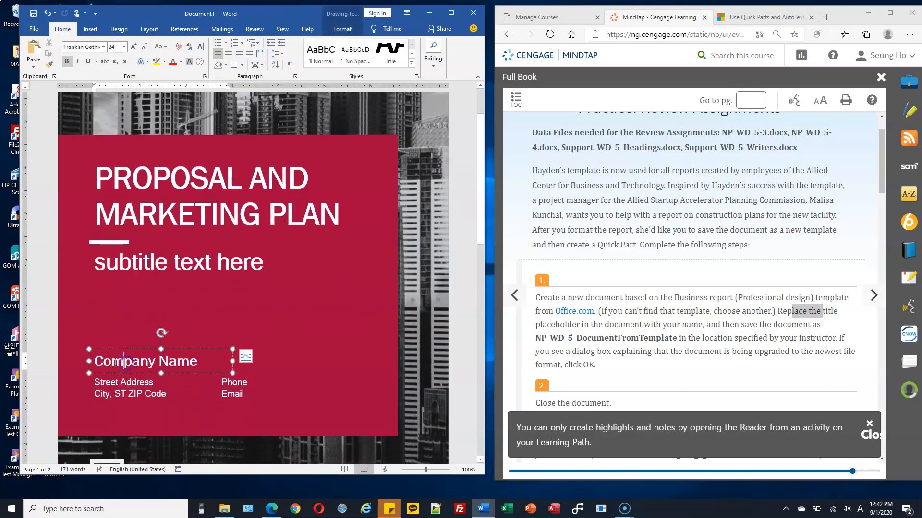
click(130, 265)
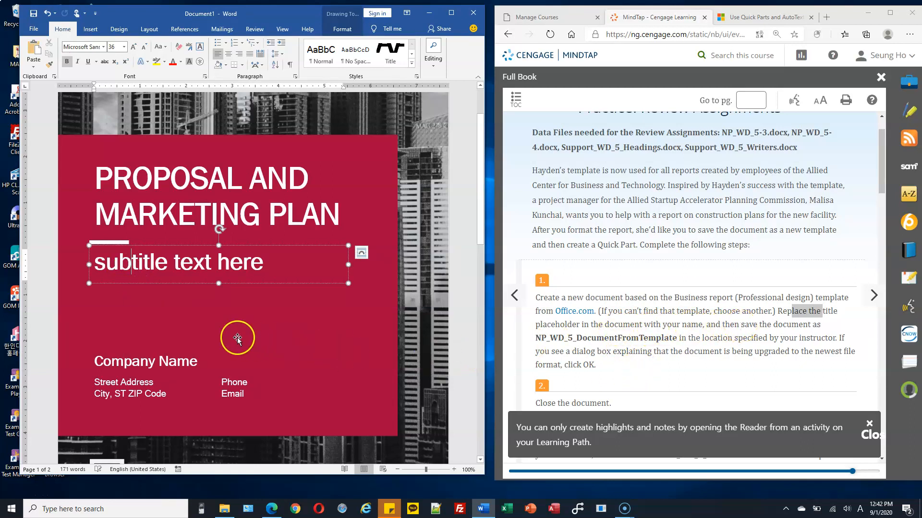
click(167, 362)
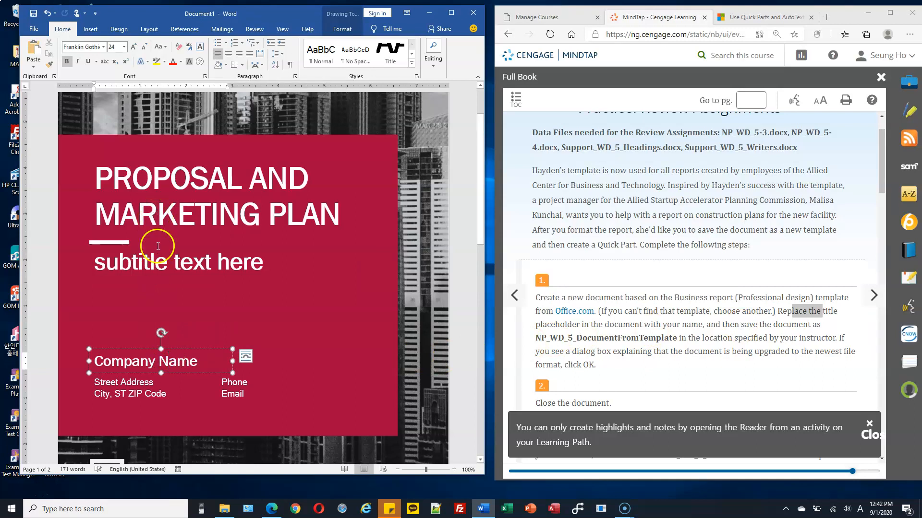
click(98, 363)
drag(110, 363, 204, 364)
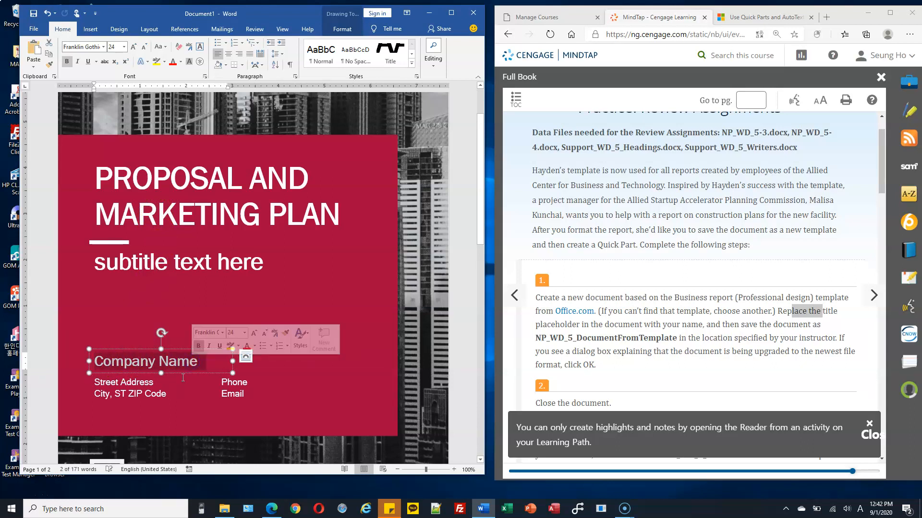
text(Sean Pak)
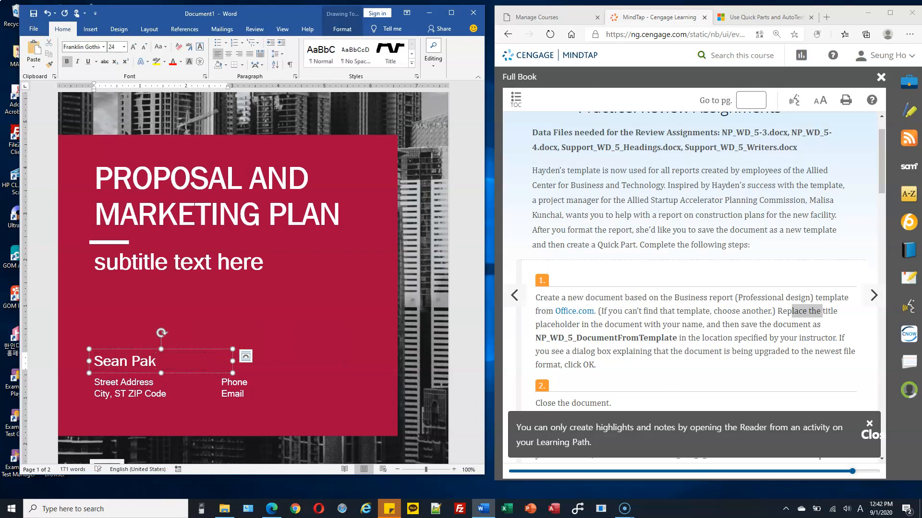
Step: Start saving the document under a new name and choose the CS103 > Homework folder on Local Disk (C:)
click(714, 328)
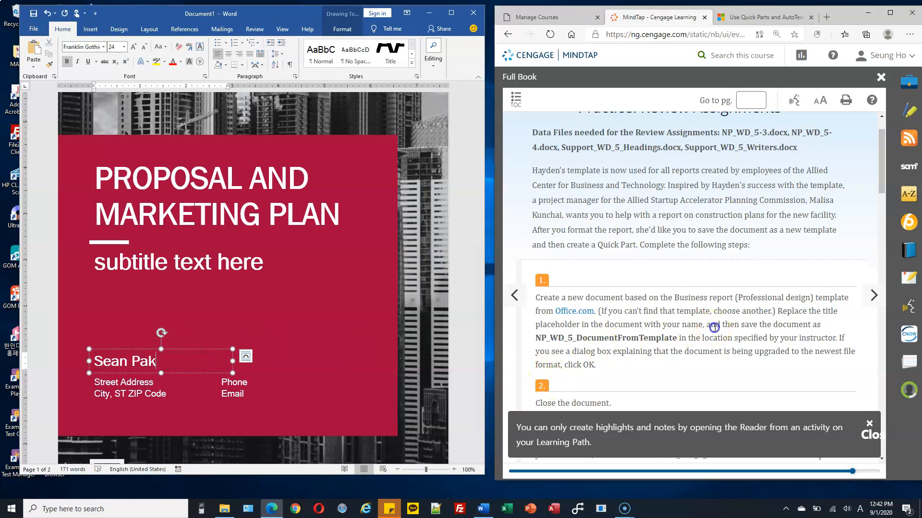
click(37, 33)
click(34, 30)
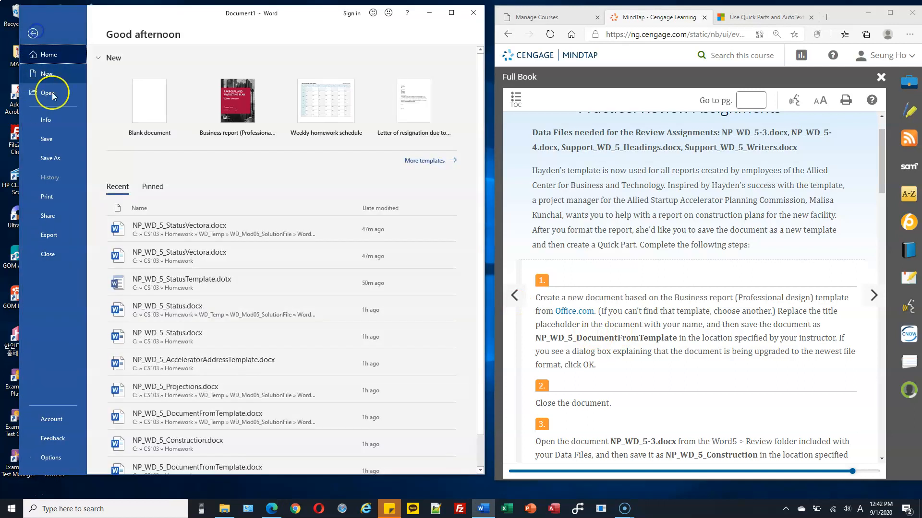
click(53, 160)
click(150, 129)
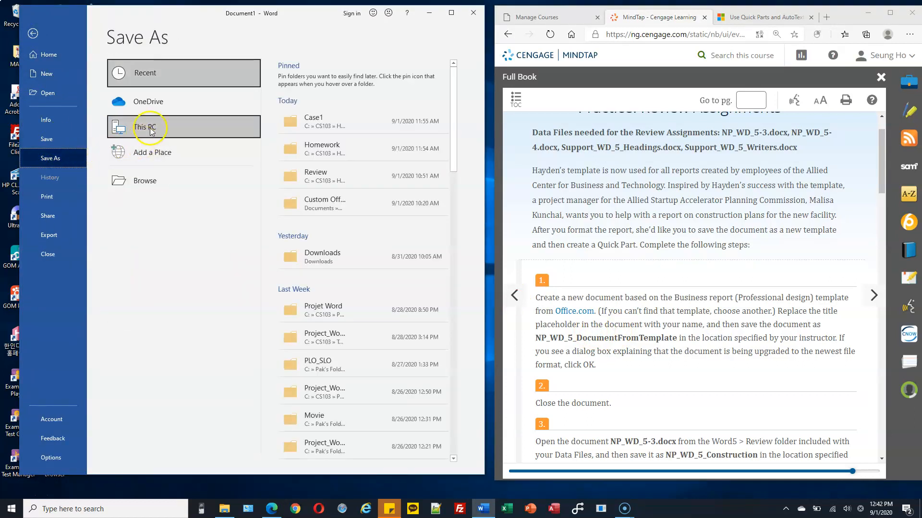
click(150, 127)
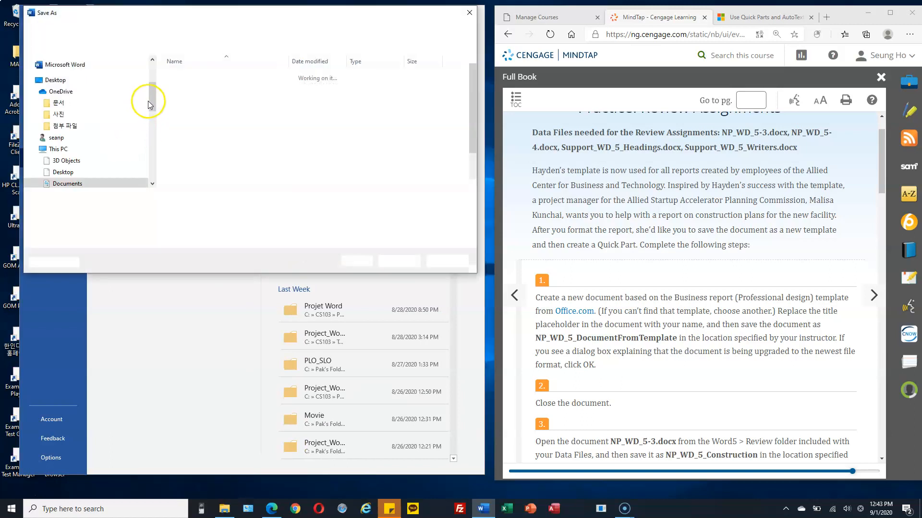
drag(145, 163, 149, 167)
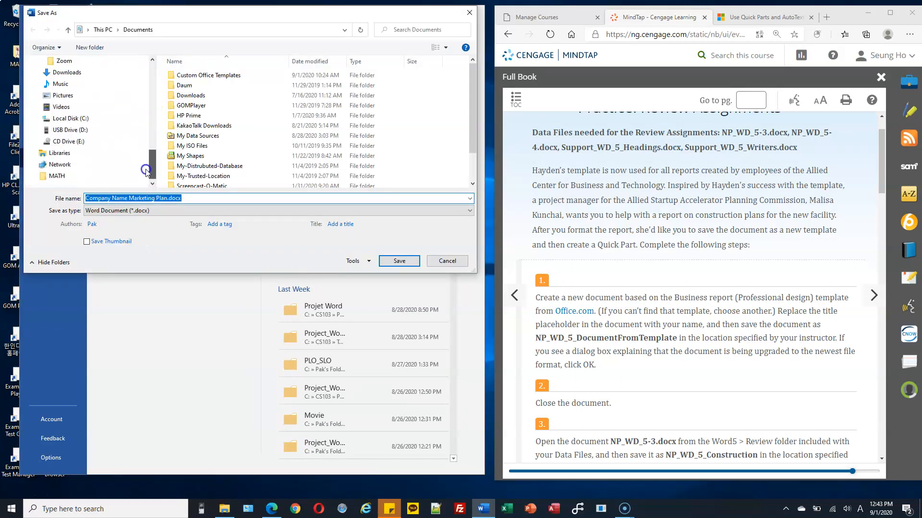
click(37, 119)
click(39, 73)
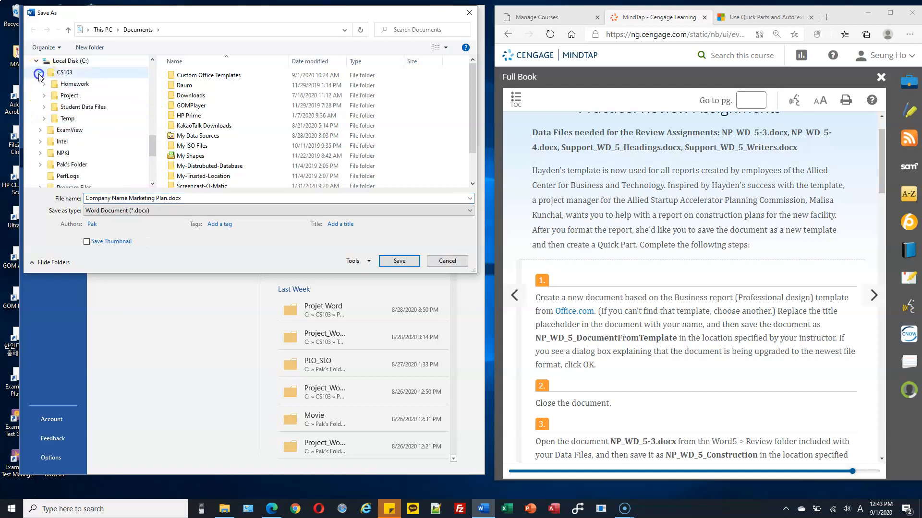
click(63, 73)
click(43, 86)
click(96, 84)
Step: Name the file NP_WD_5_DocumentFromTemplate and save it in the Homework folder as a Word document
click(192, 201)
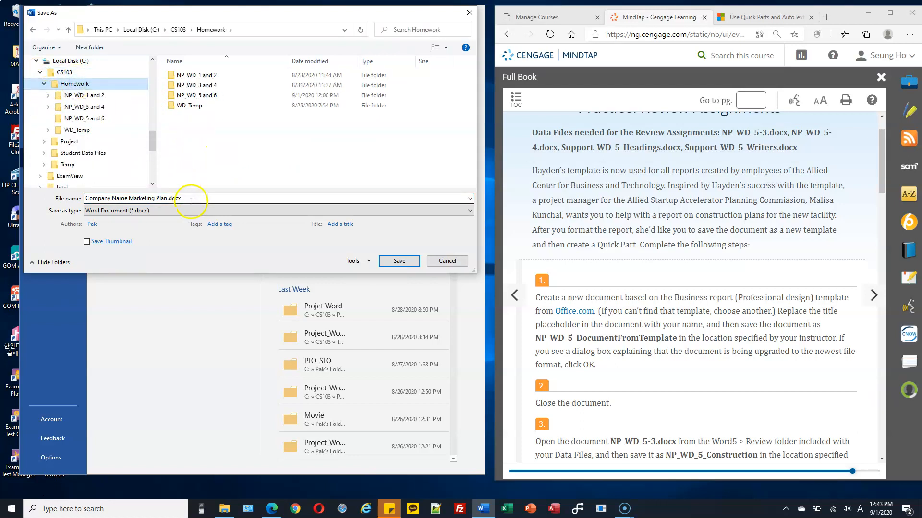
double_click(192, 201)
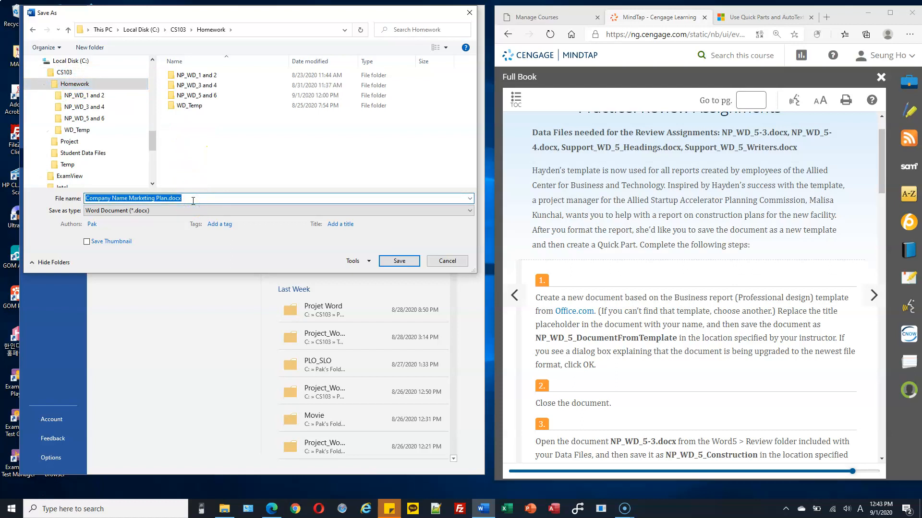
text(NP_W)
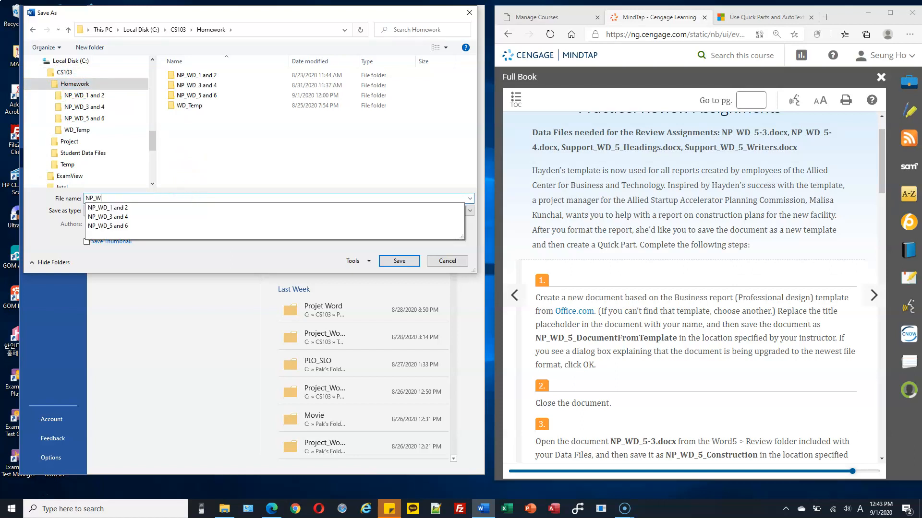
text(D_5_DocumentFromTemplate)
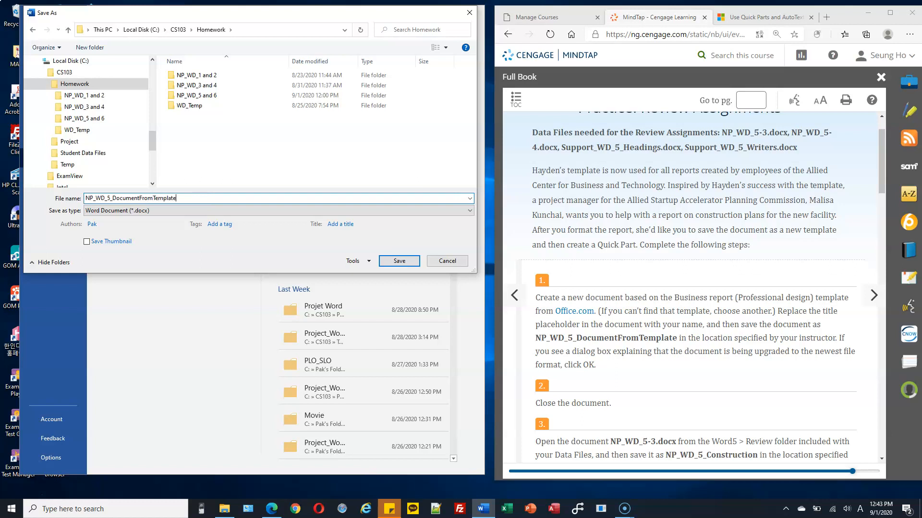
key(Return)
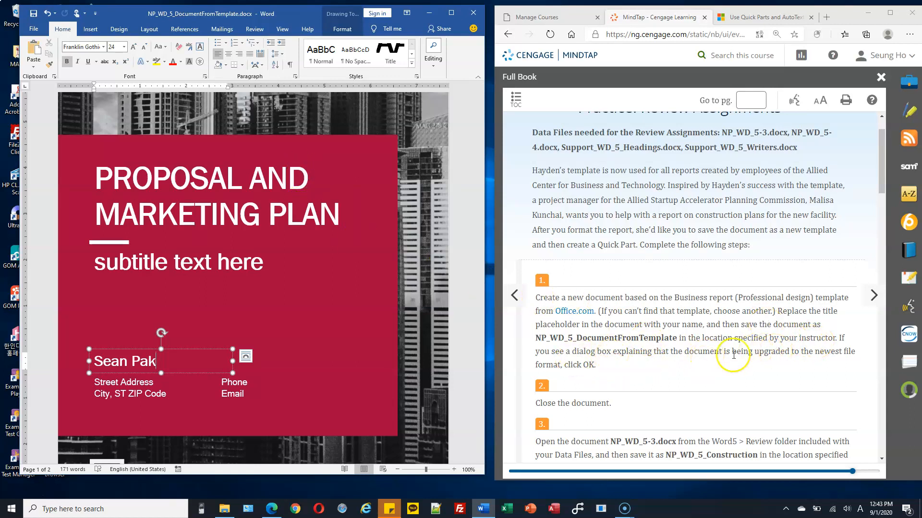
Step: Close the saved NP_WD_5_DocumentFromTemplate document while leaving the program running
scroll(618, 353, down, 2)
drag(552, 298, 589, 298)
click(26, 32)
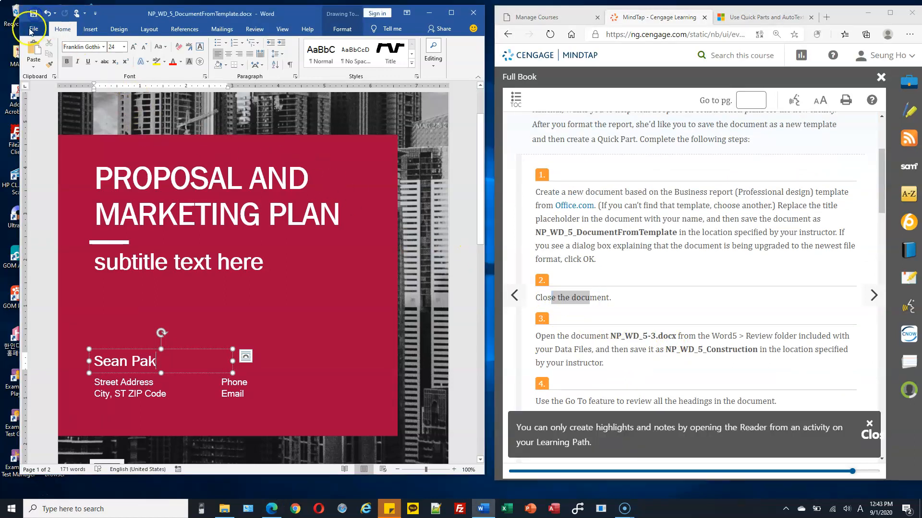
click(26, 31)
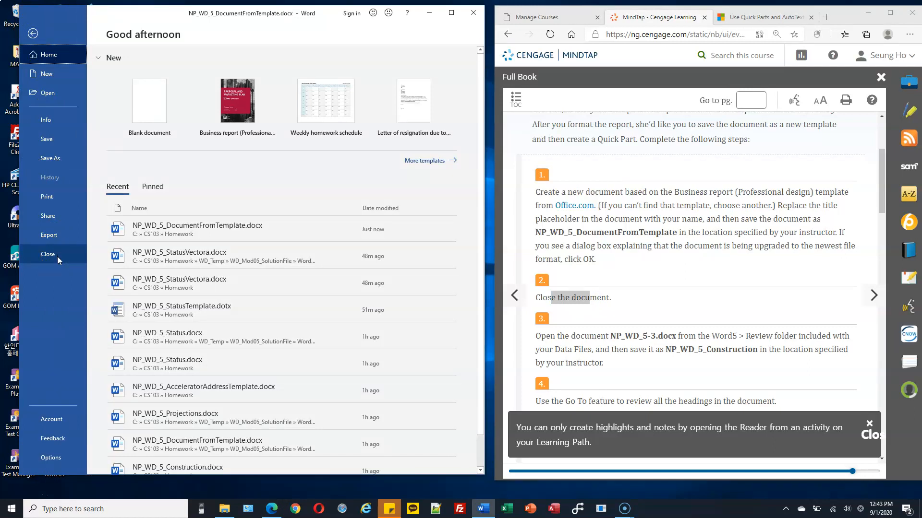
click(57, 256)
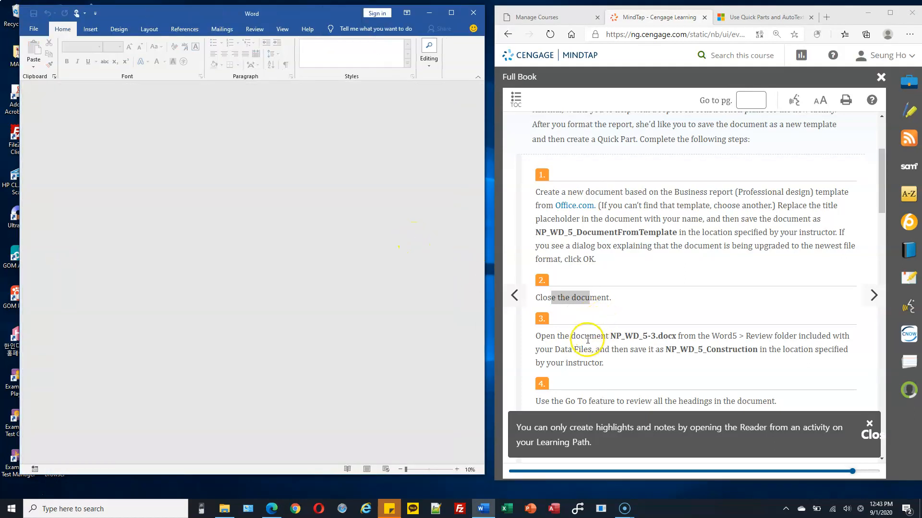
Step: Start opening a document stored on this computer and browse to the CS103 folder on Local Disk (C:)
drag(616, 336, 669, 335)
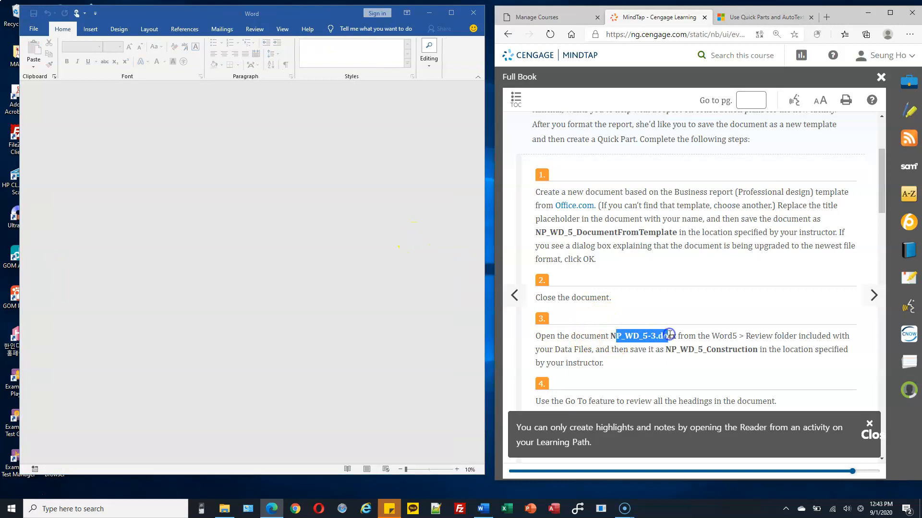
click(33, 28)
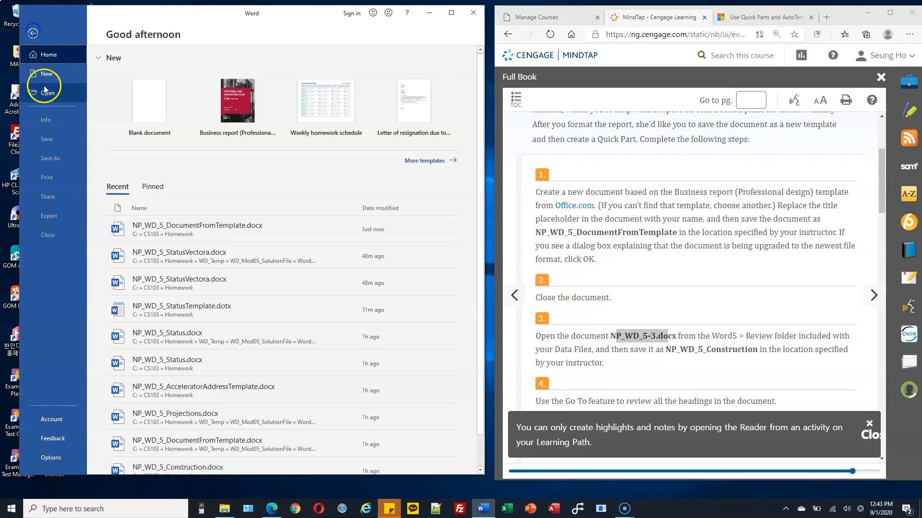
click(48, 92)
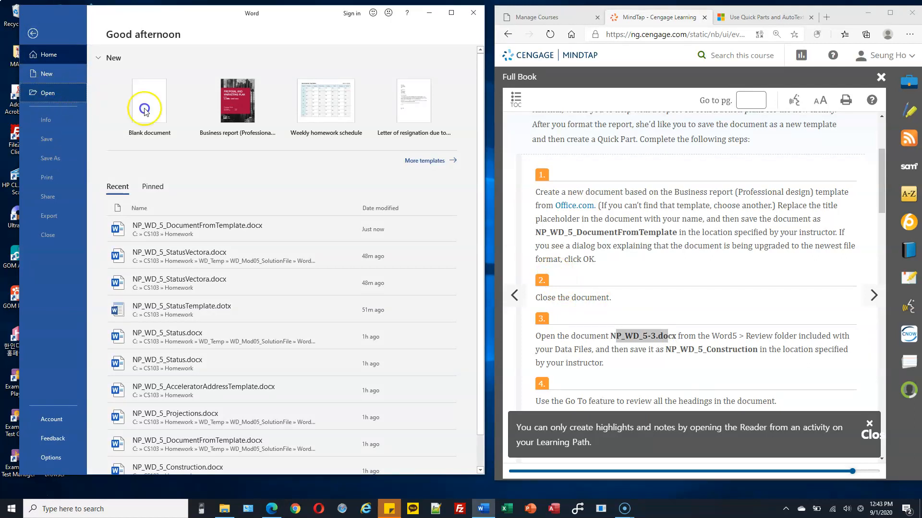
double_click(153, 127)
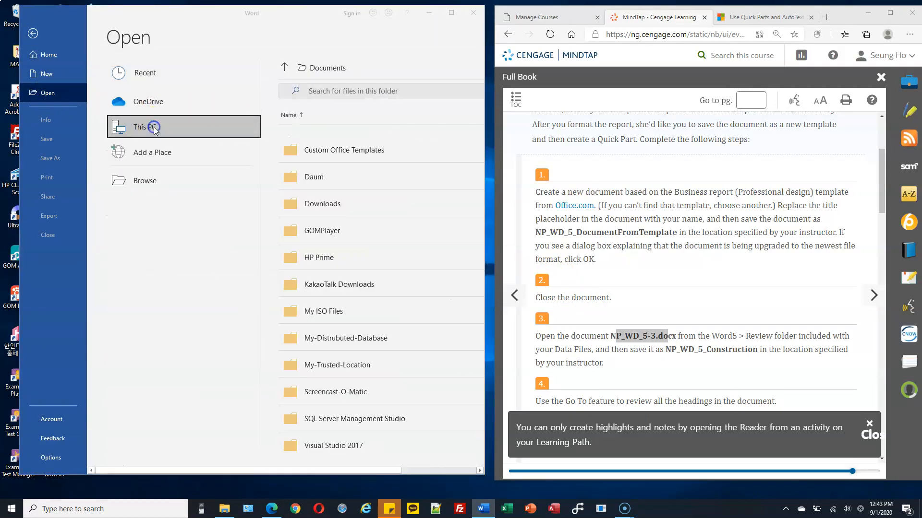
drag(153, 126, 152, 209)
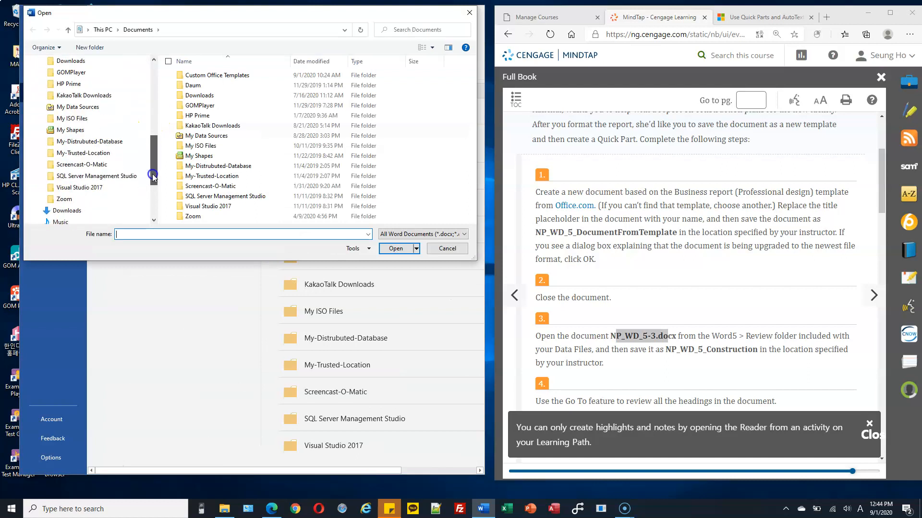
click(37, 152)
click(40, 72)
click(56, 74)
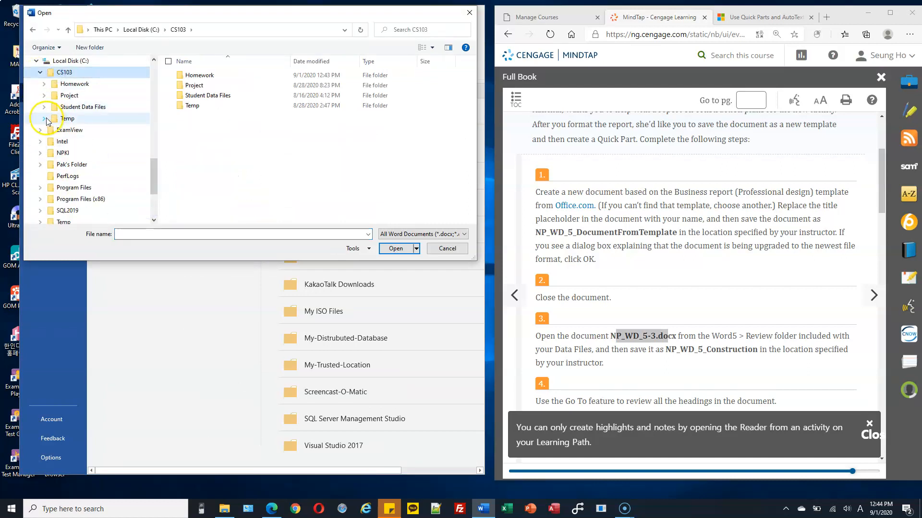
Step: Open NP_WD_5-3.docx from Student Data Files > Word_DataFiles > Word_Module5_DataFiles > Word5 > Review
click(44, 107)
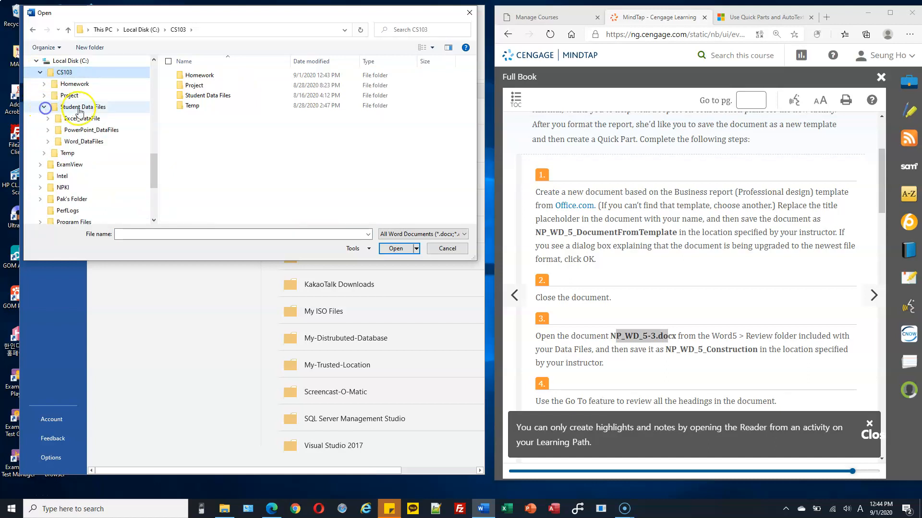
click(71, 106)
click(52, 142)
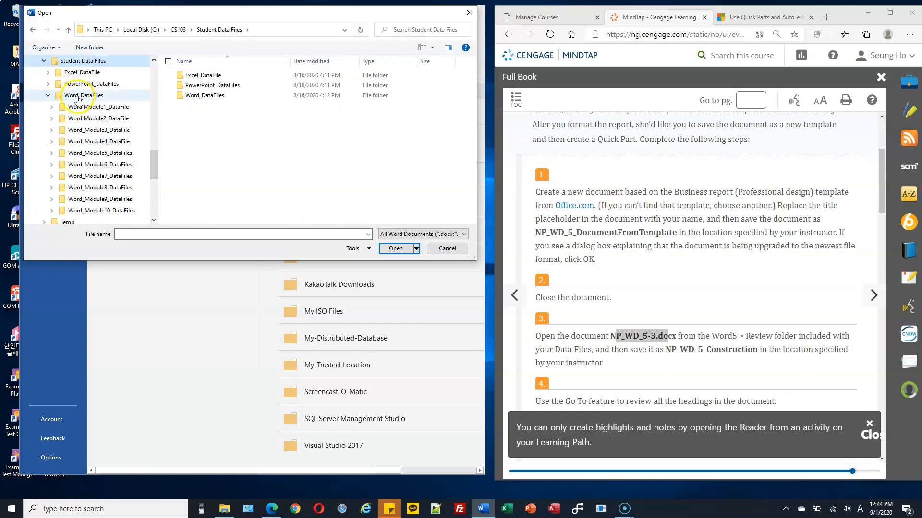
click(77, 154)
click(52, 154)
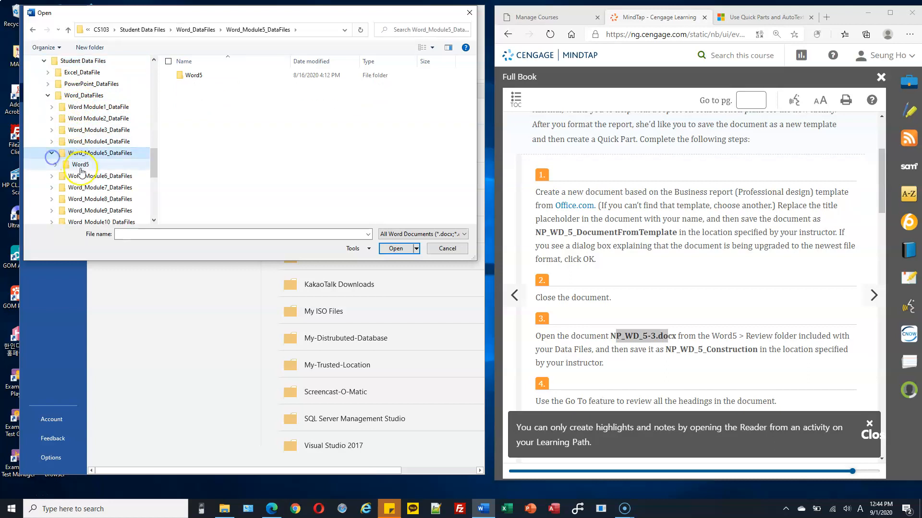
click(80, 165)
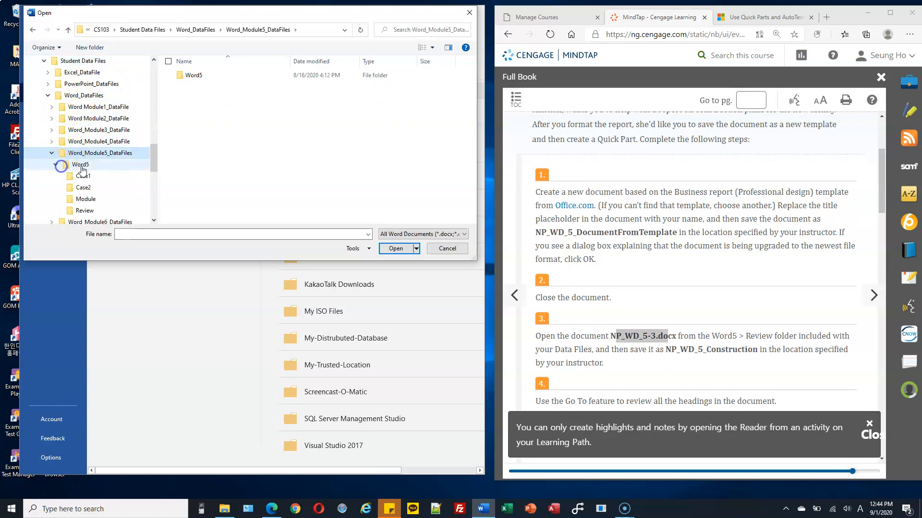
click(85, 211)
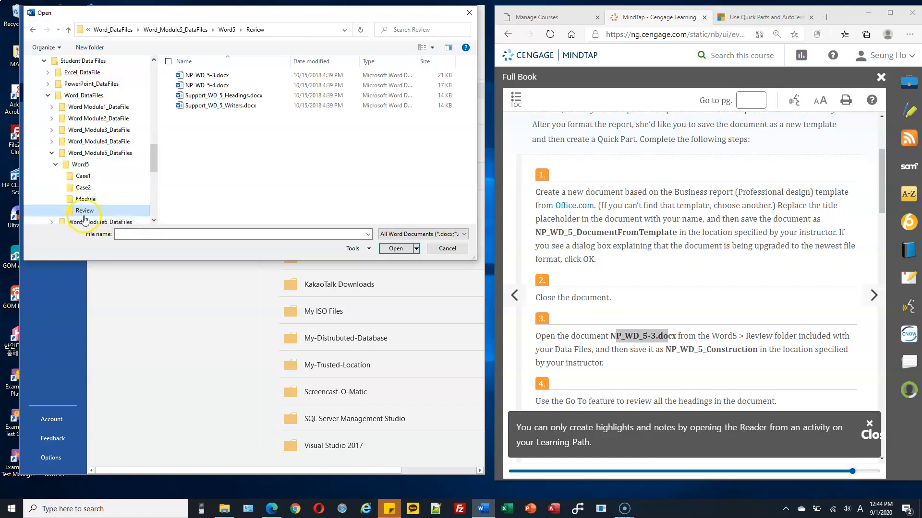
click(209, 77)
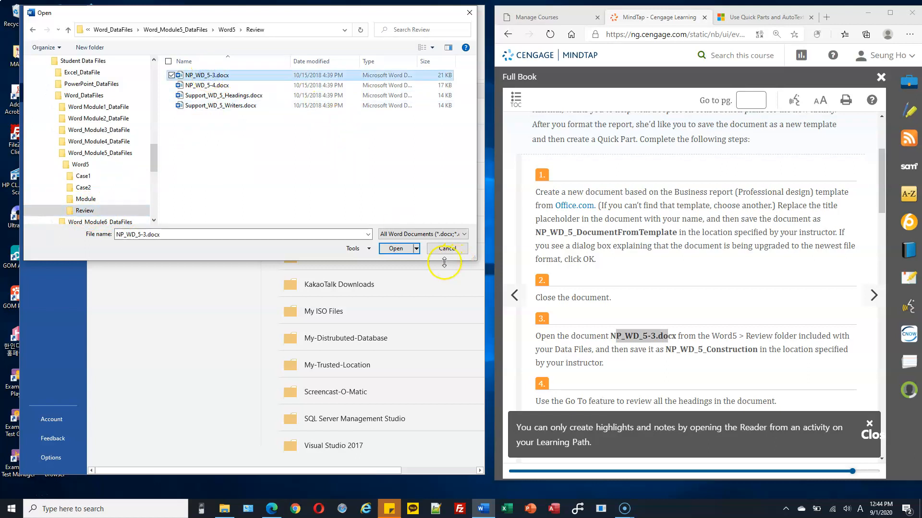
click(405, 257)
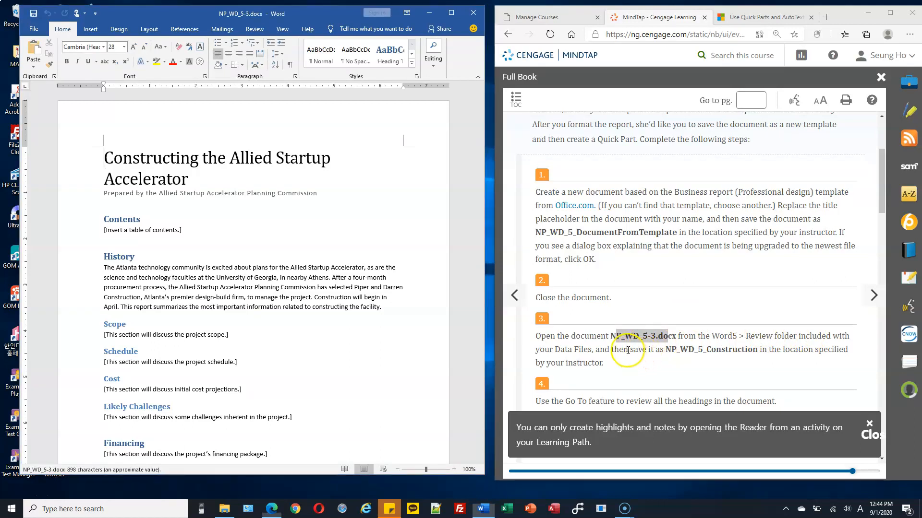
Step: Save the document as NP_WD_5_Construction.docx in the CS103 > Homework folder on Local Disk (C:)
drag(629, 349, 748, 355)
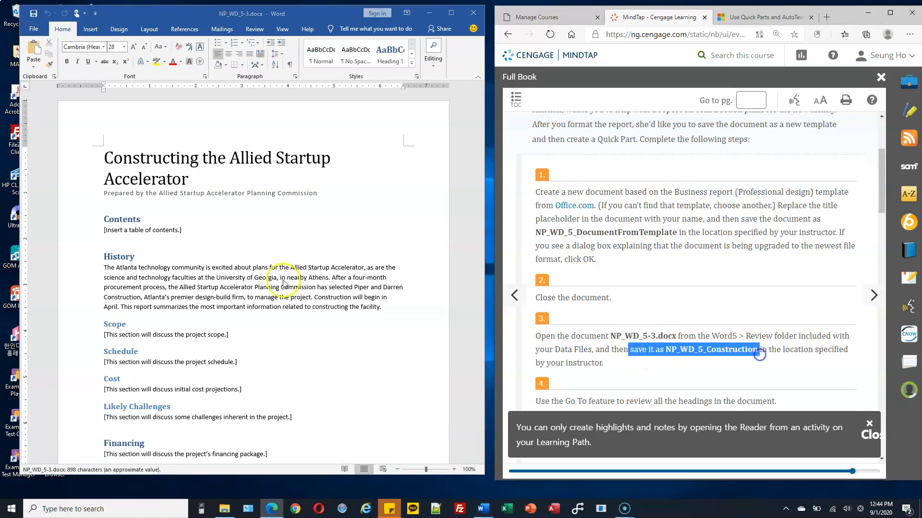
click(39, 31)
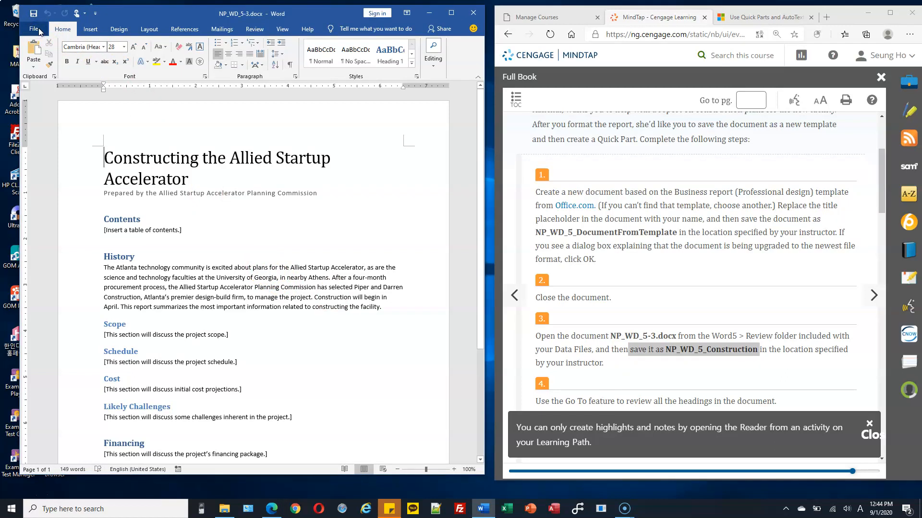
click(36, 31)
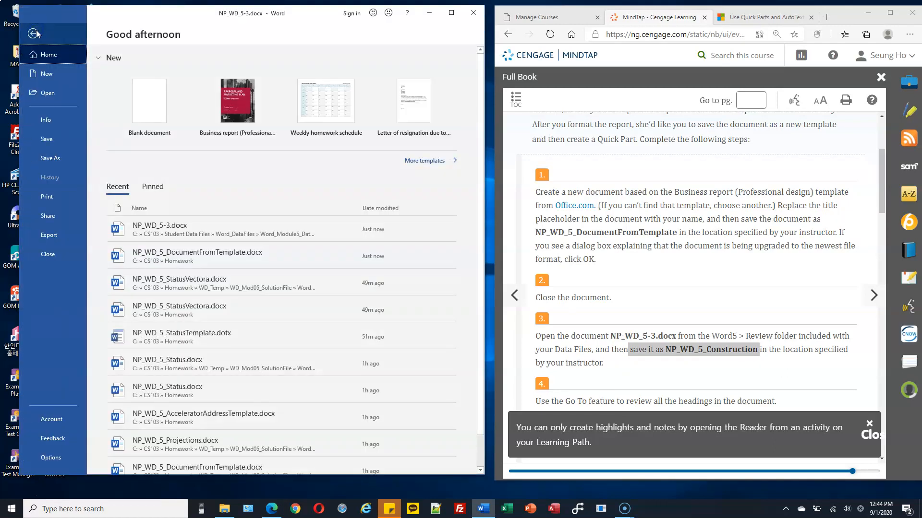
click(60, 163)
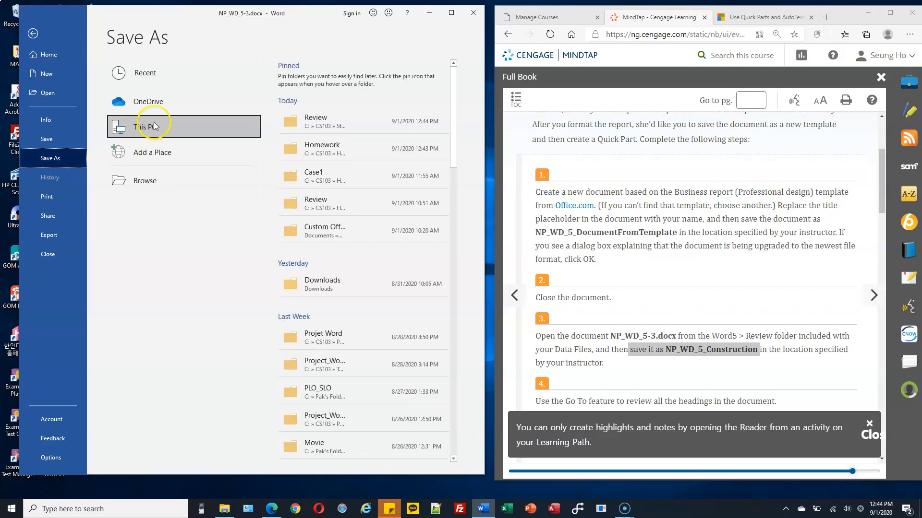
double_click(154, 125)
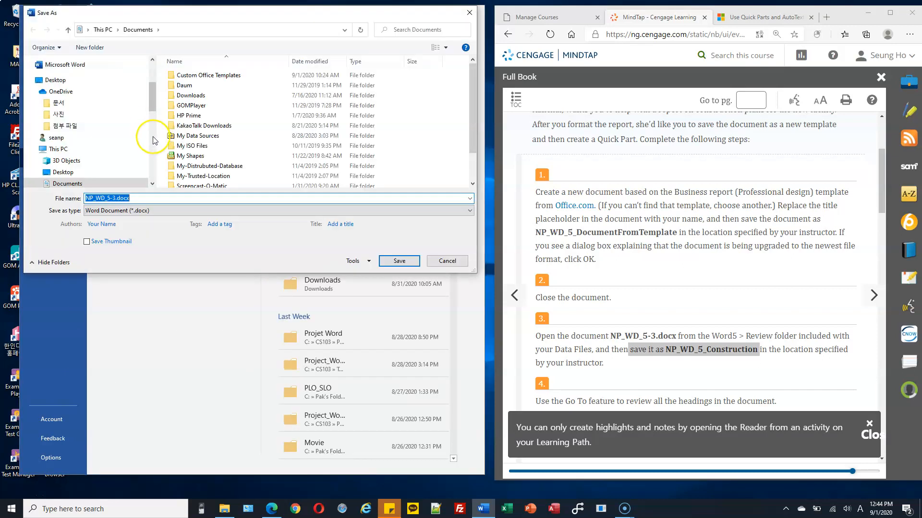
drag(151, 104, 154, 174)
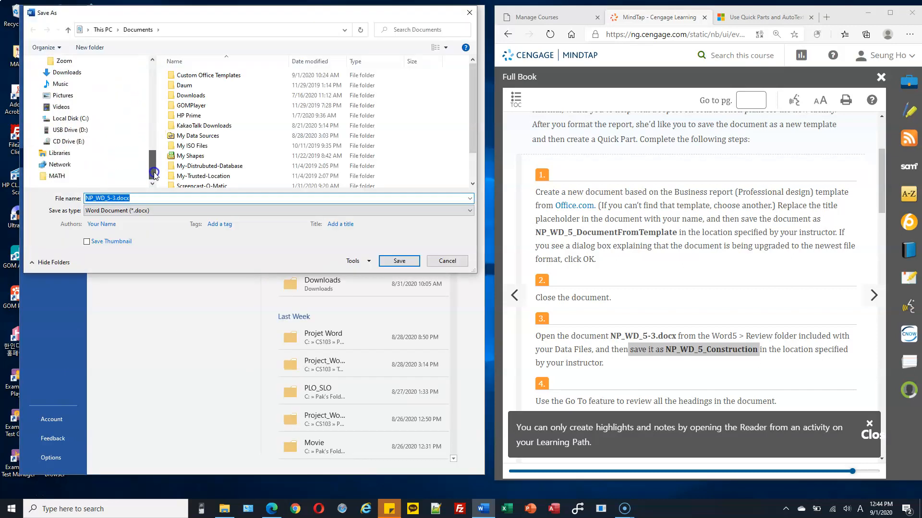
click(40, 118)
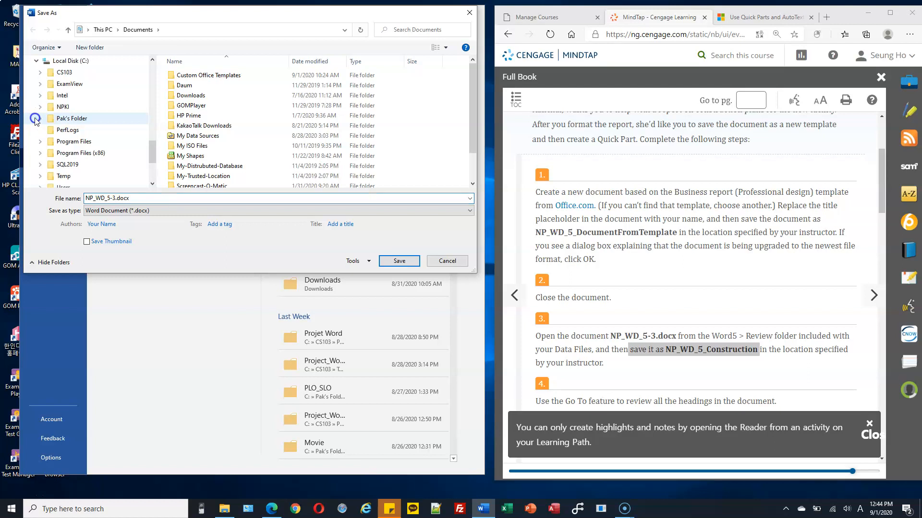
click(41, 73)
click(74, 84)
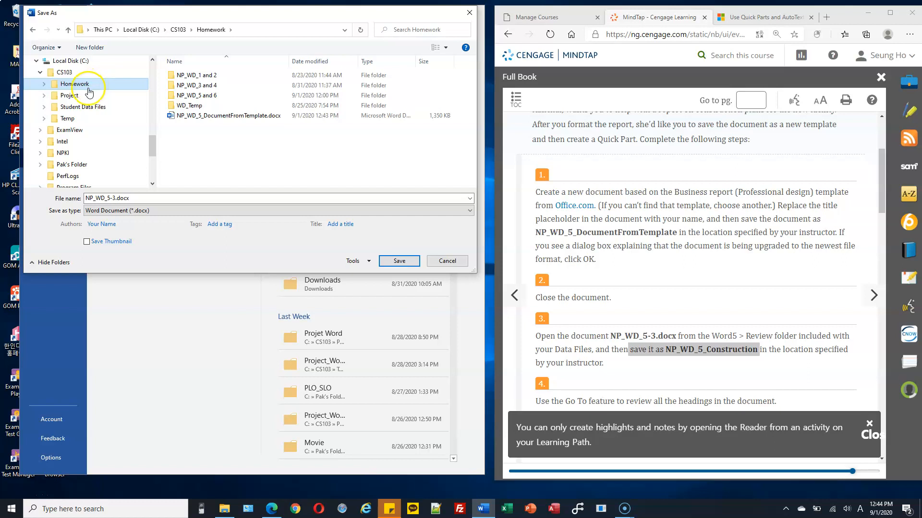
click(160, 198)
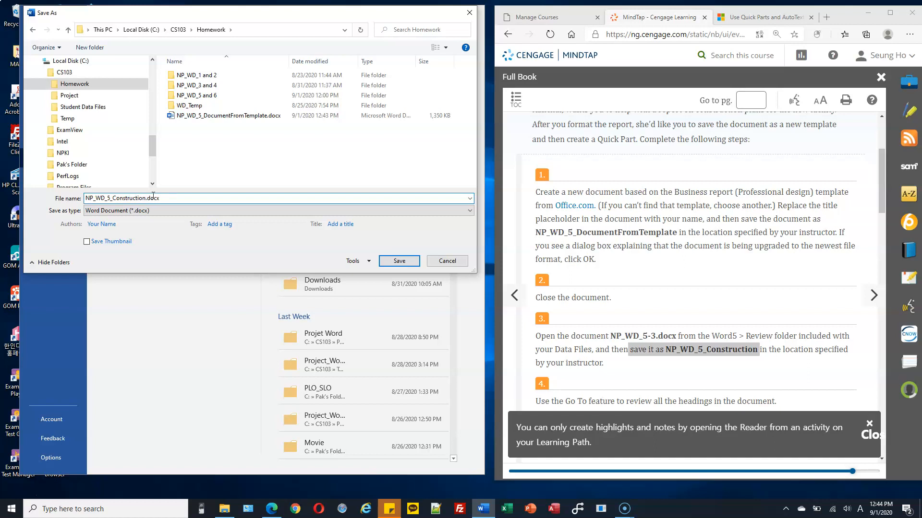
key(Return)
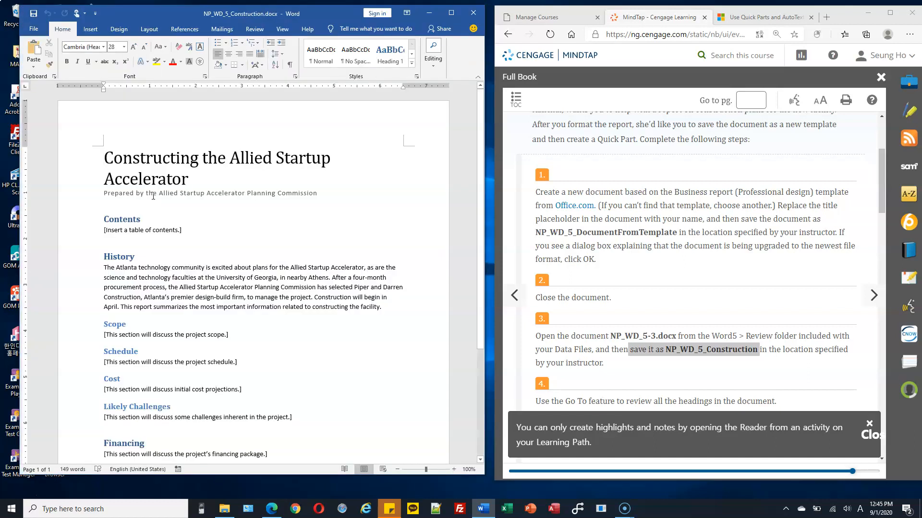
Step: Read assignment step 4 about reviewing the headings with Go To, and check which style the report title uses
scroll(143, 188, down, 3)
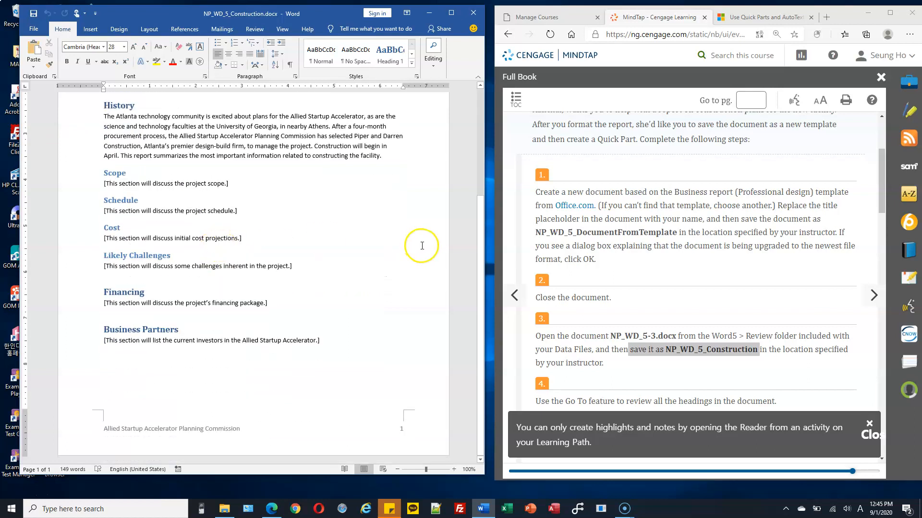
scroll(477, 243, up, 3)
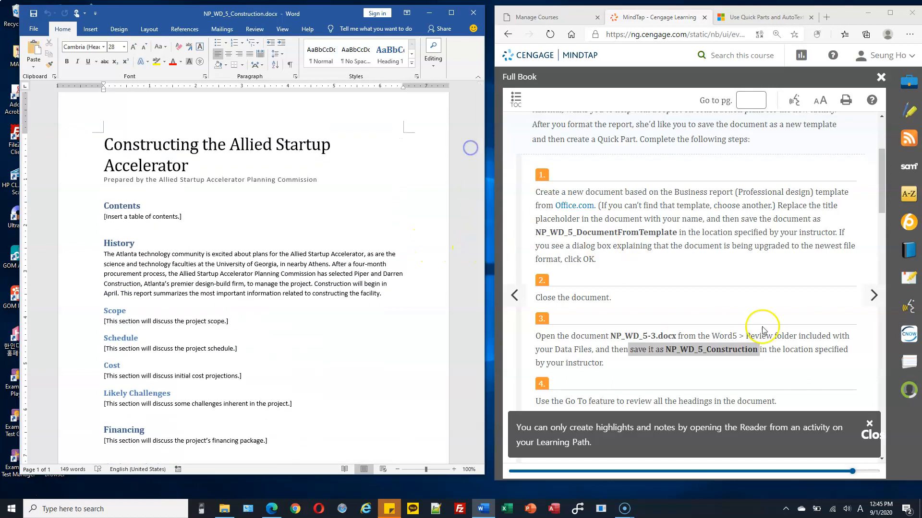
scroll(761, 320, down, 3)
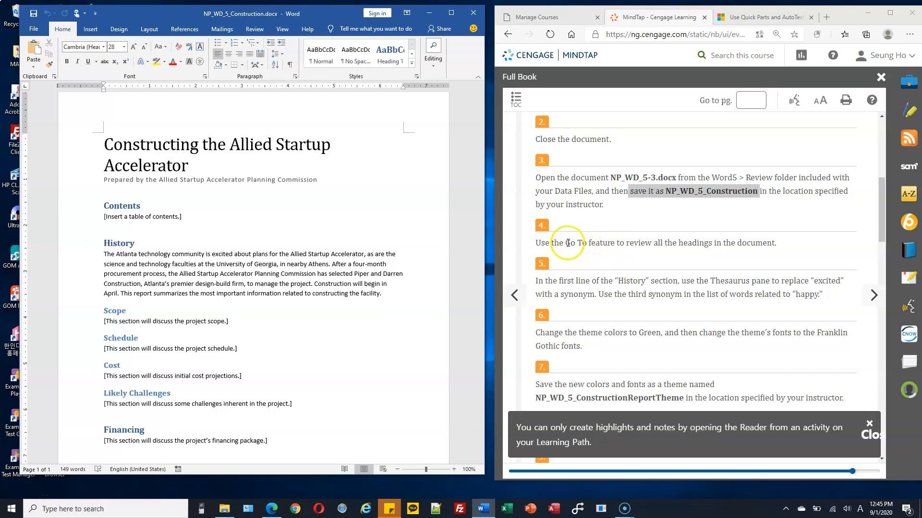
drag(564, 244, 737, 242)
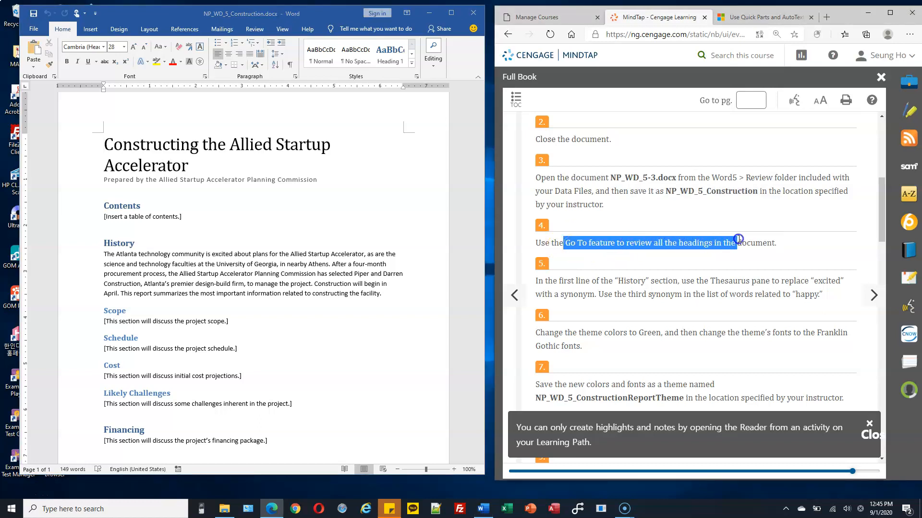
click(141, 140)
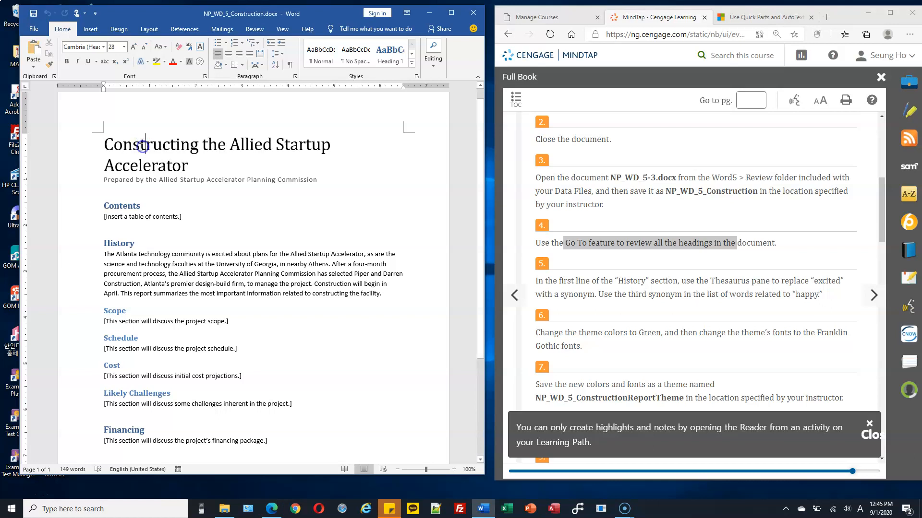
click(411, 63)
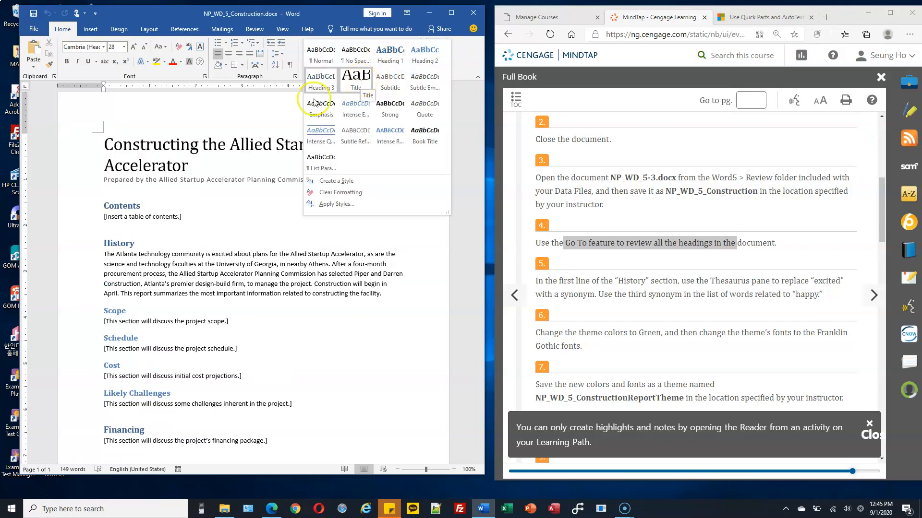
click(204, 179)
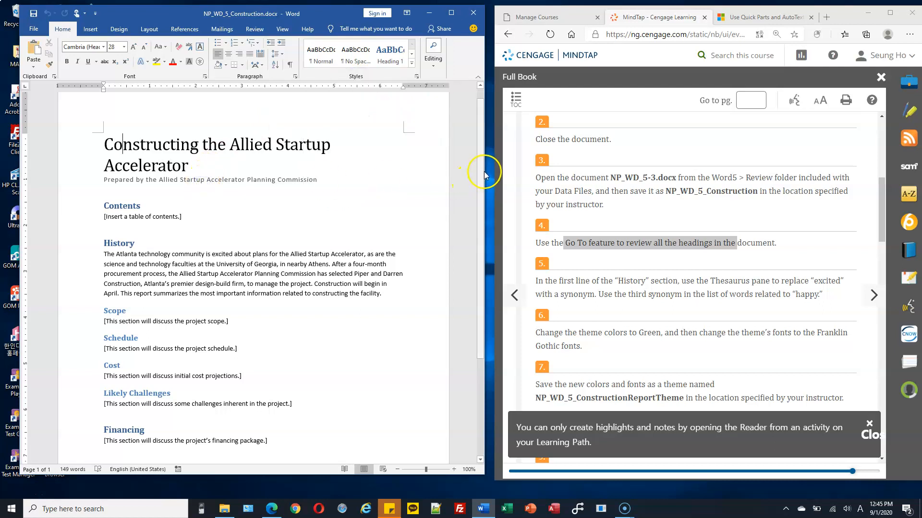
Step: Widen the document window to show more styles and check the styles of the Contents, Scope, Cost and Financing headings
drag(484, 171, 893, 171)
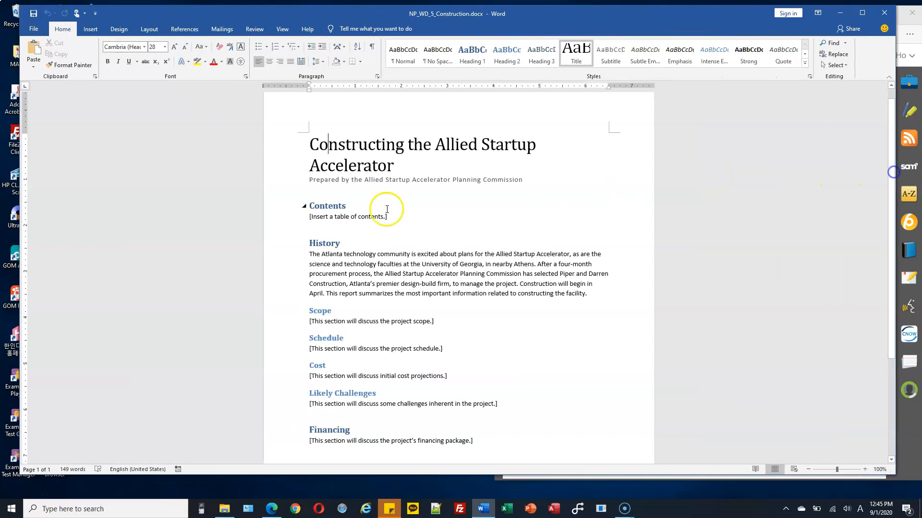
click(326, 205)
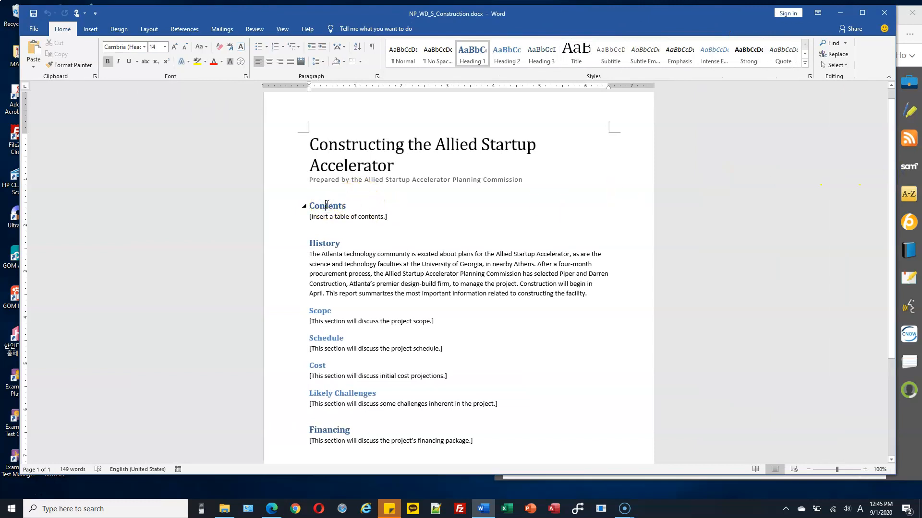
click(322, 312)
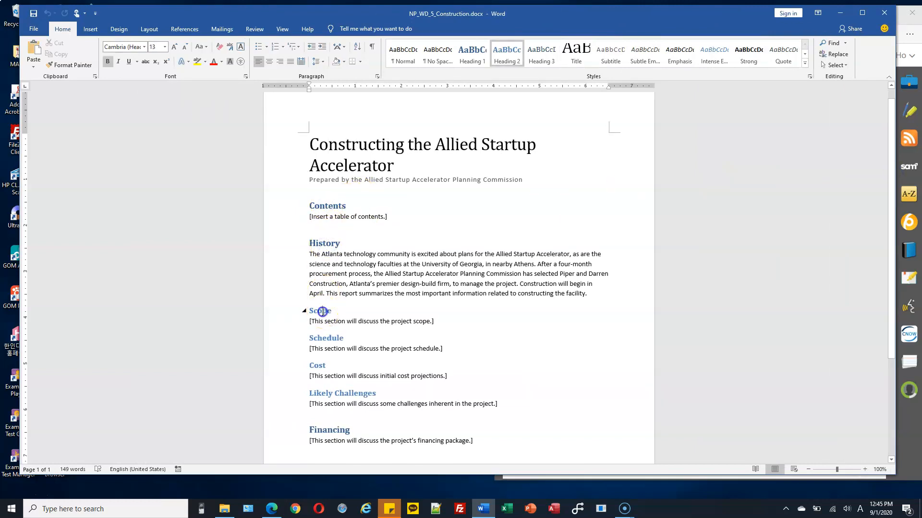
click(319, 365)
click(333, 430)
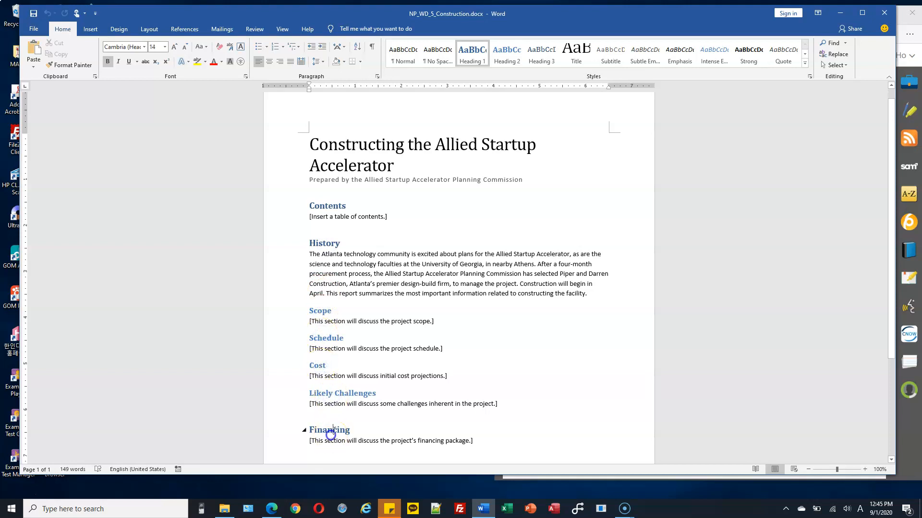
scroll(369, 374, down, 3)
scroll(368, 374, down, 2)
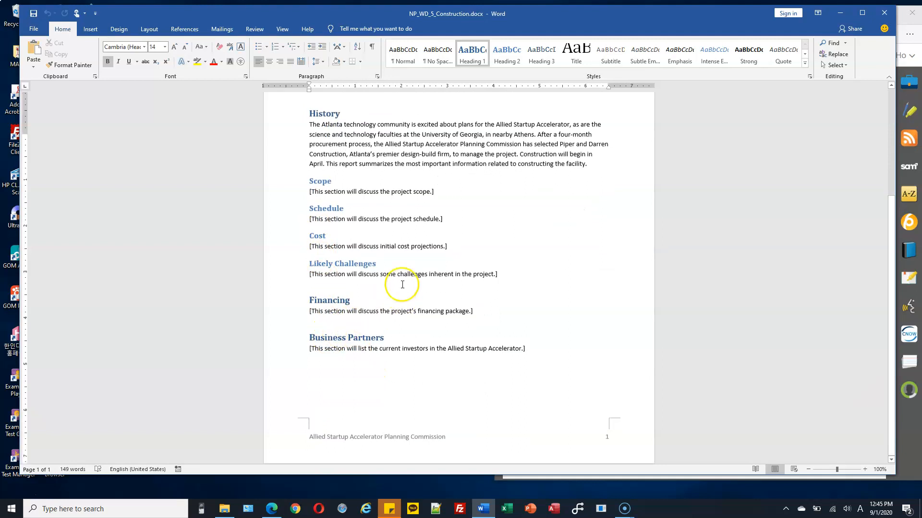
Step: Narrow the document window and place it beside the assignment instructions so both can be read
scroll(456, 201, up, 5)
drag(712, 10, 685, 10)
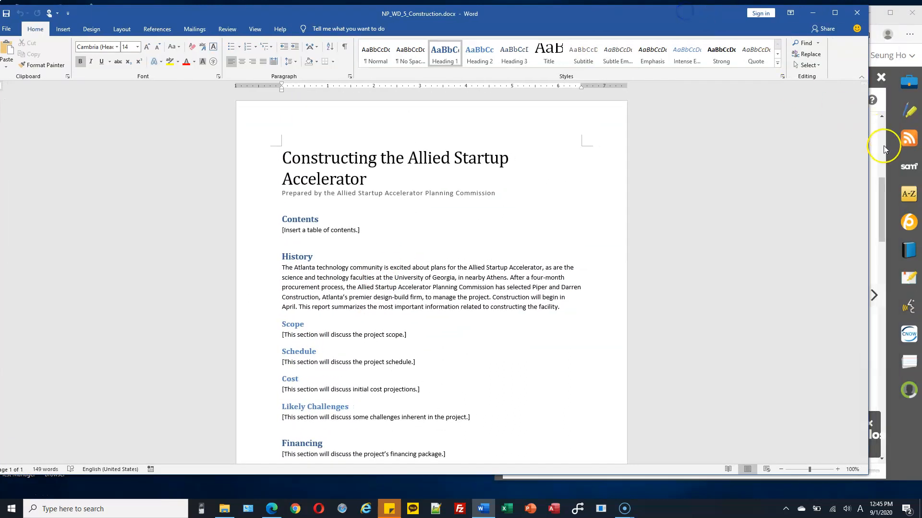
drag(868, 144, 429, 165)
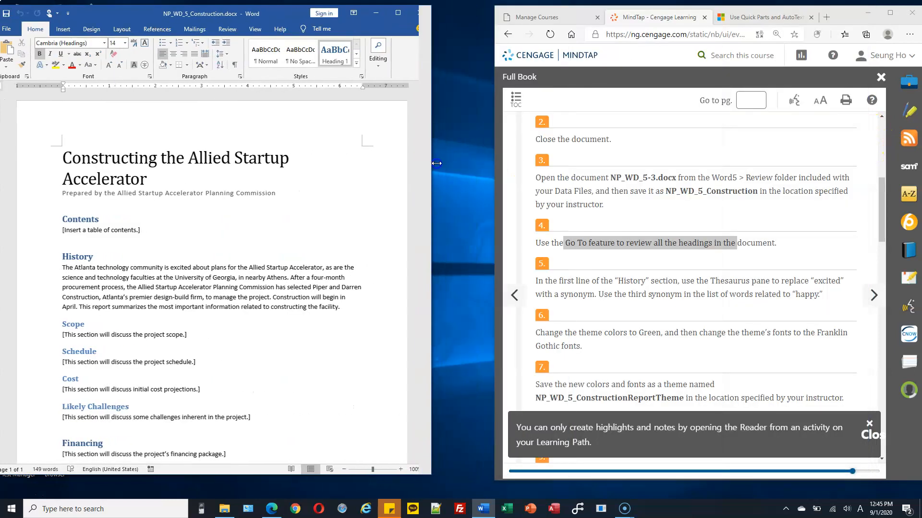
drag(281, 13, 305, 13)
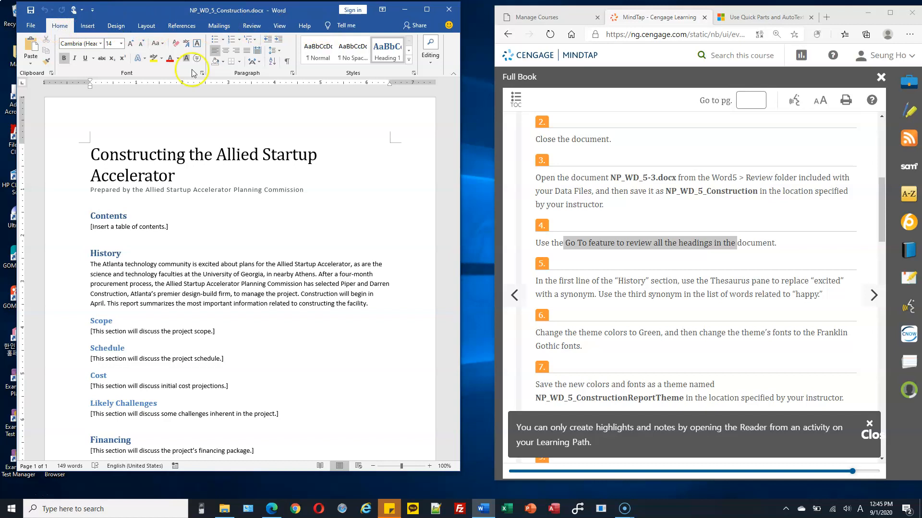
drag(460, 143, 497, 143)
Step: Open the Go To dialog for the document and move it clear of the report title
click(432, 60)
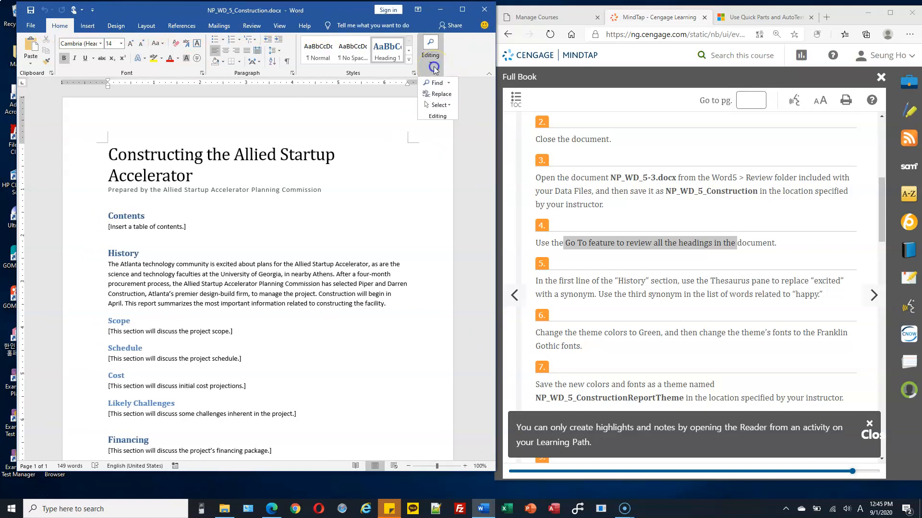
click(450, 85)
click(450, 125)
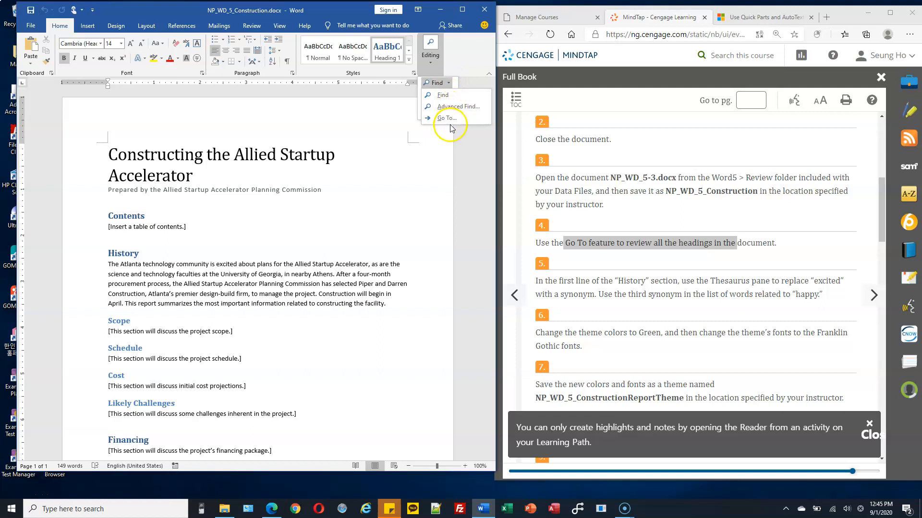
click(515, 58)
drag(523, 39, 460, 23)
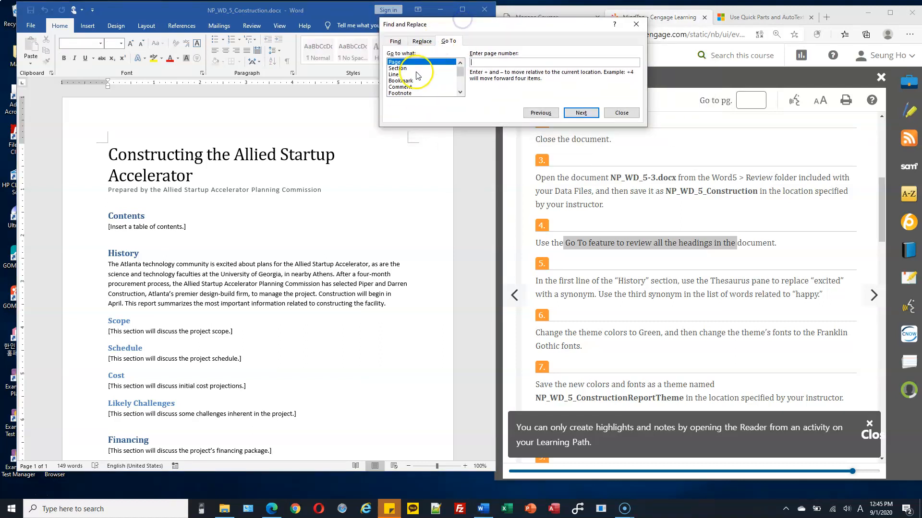
Step: Set the Go To target type to Heading
scroll(418, 77, down, 1)
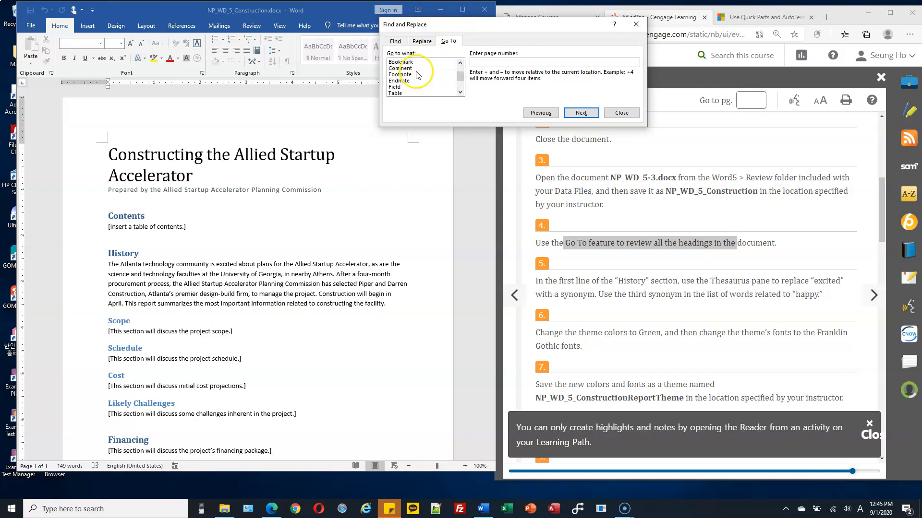
drag(459, 77, 461, 70)
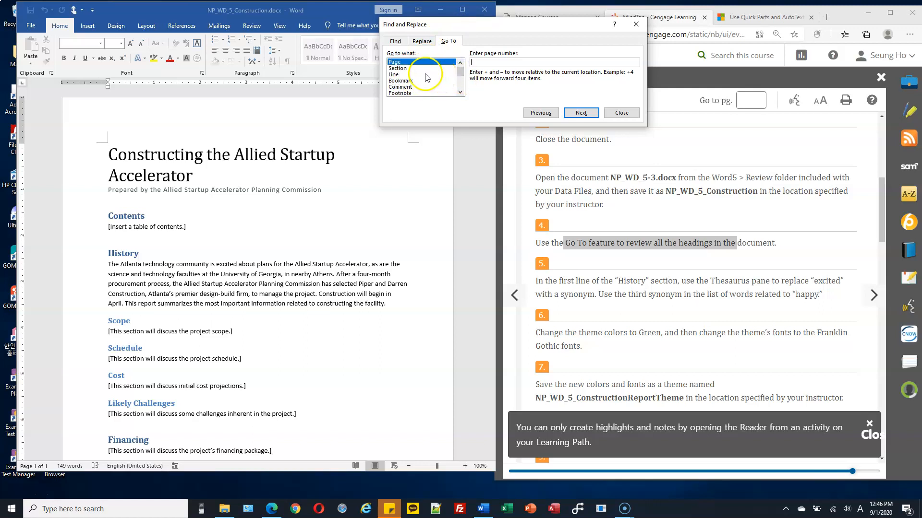
click(459, 92)
click(460, 92)
click(460, 92)
click(459, 92)
click(460, 93)
click(460, 92)
click(459, 92)
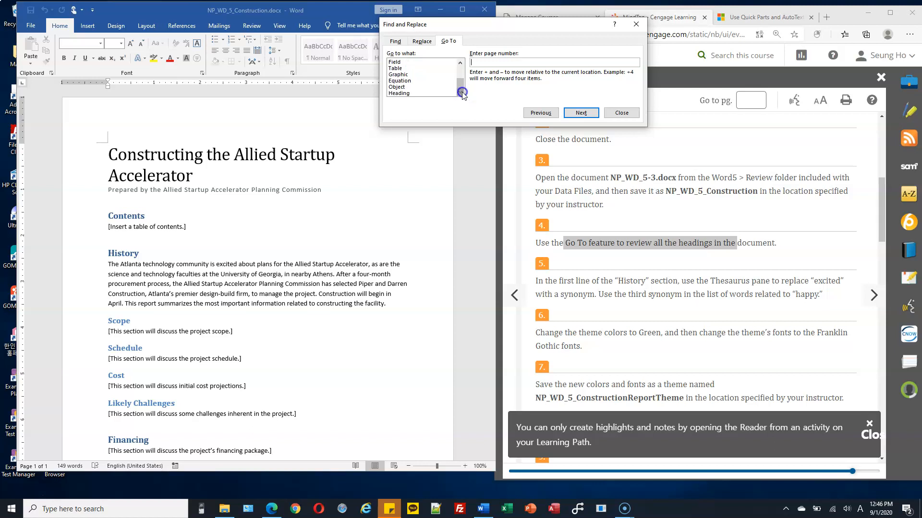
click(409, 93)
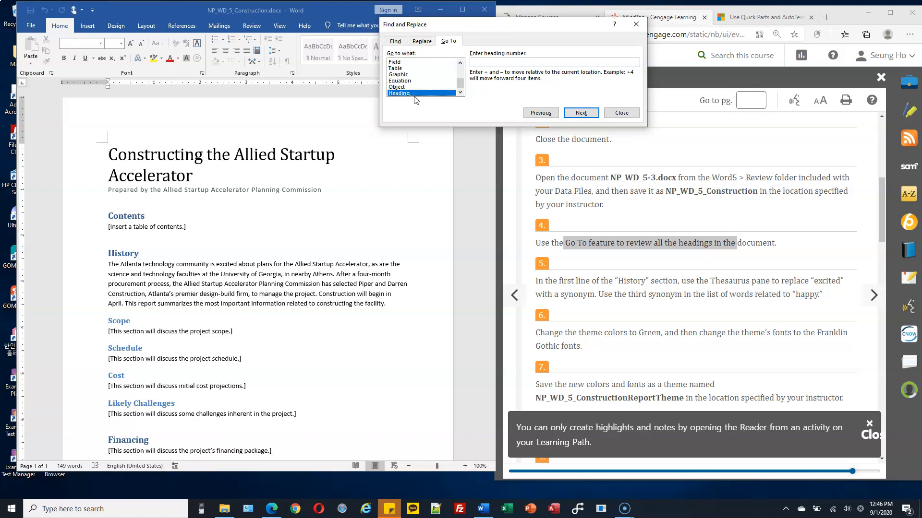
Step: Place the insertion point before the report title and step forward through the headings with Go To
click(582, 113)
click(583, 114)
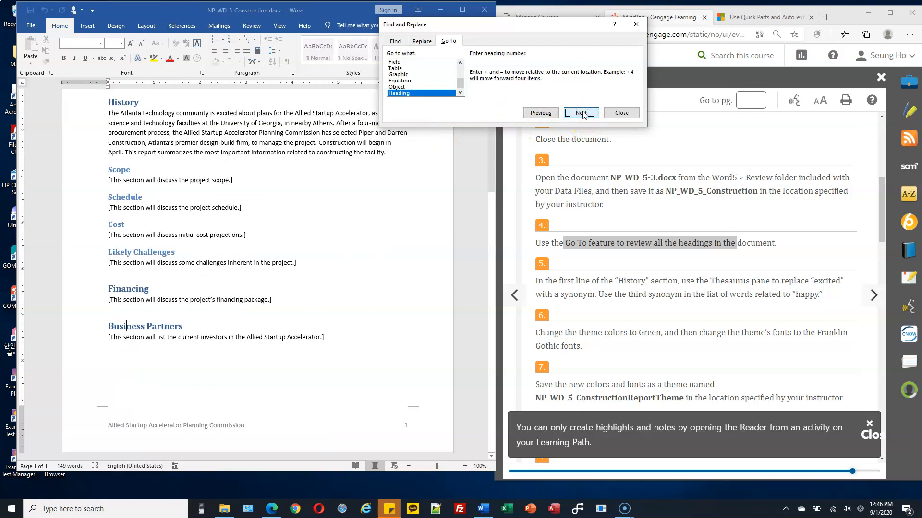
scroll(243, 174, up, 3)
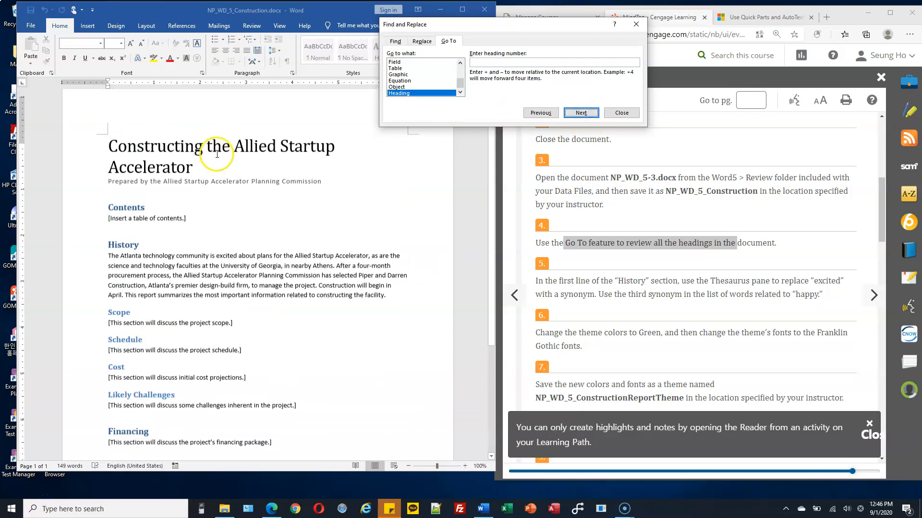
click(109, 156)
click(108, 153)
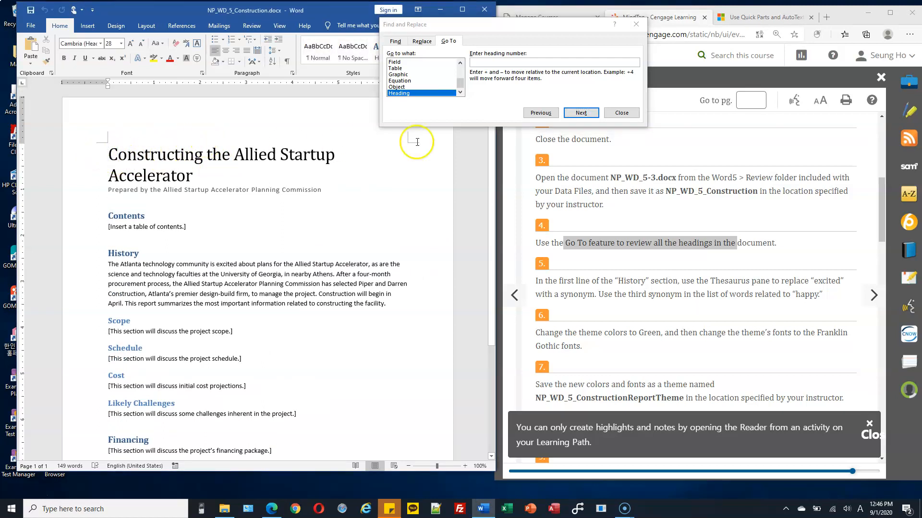
click(582, 115)
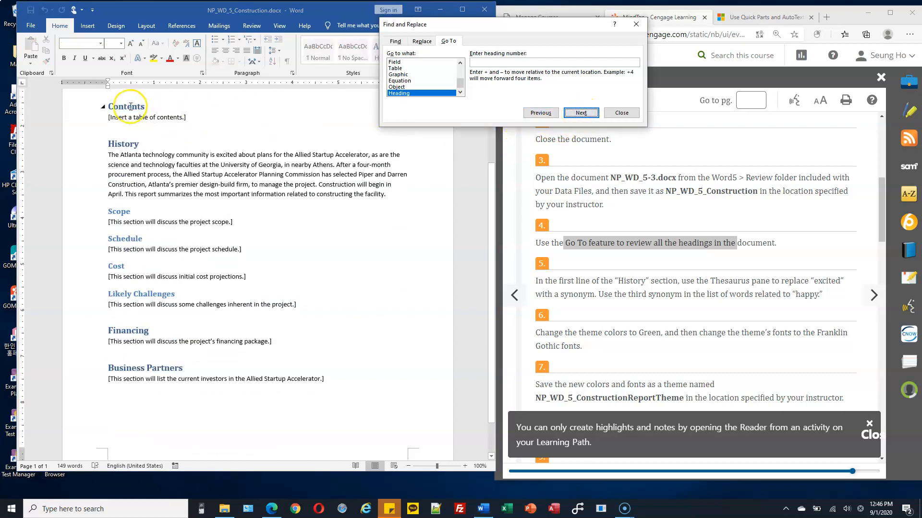
click(580, 113)
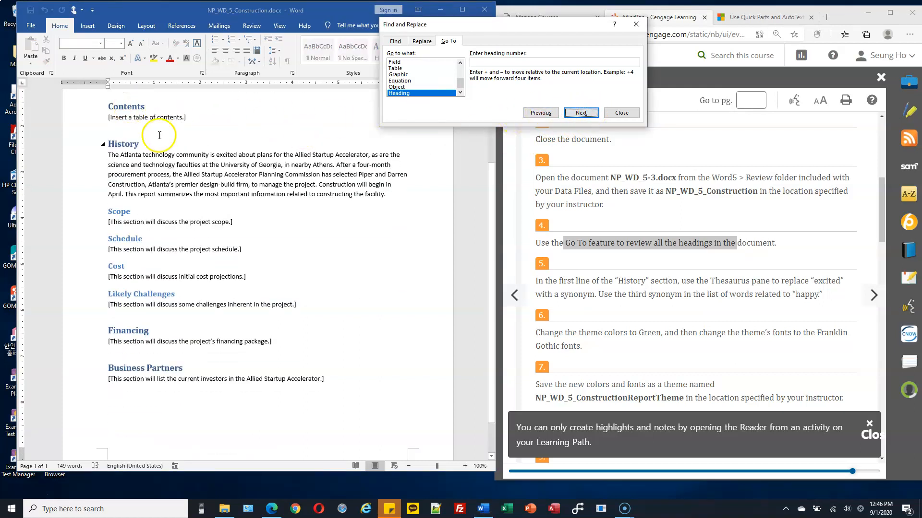
click(581, 113)
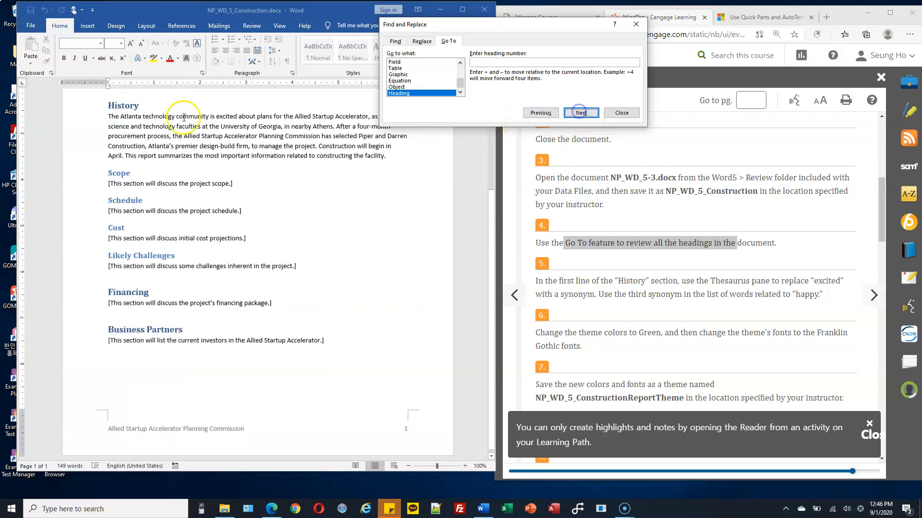
click(581, 114)
click(128, 292)
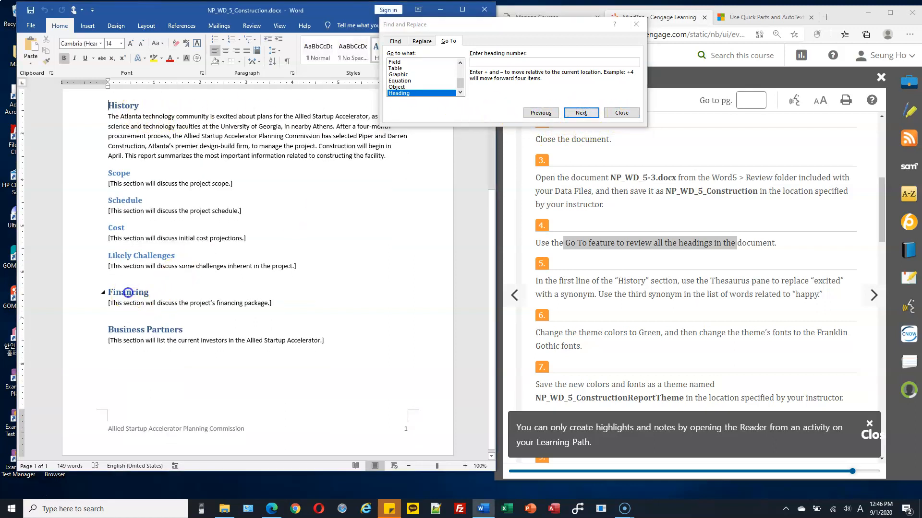
click(577, 113)
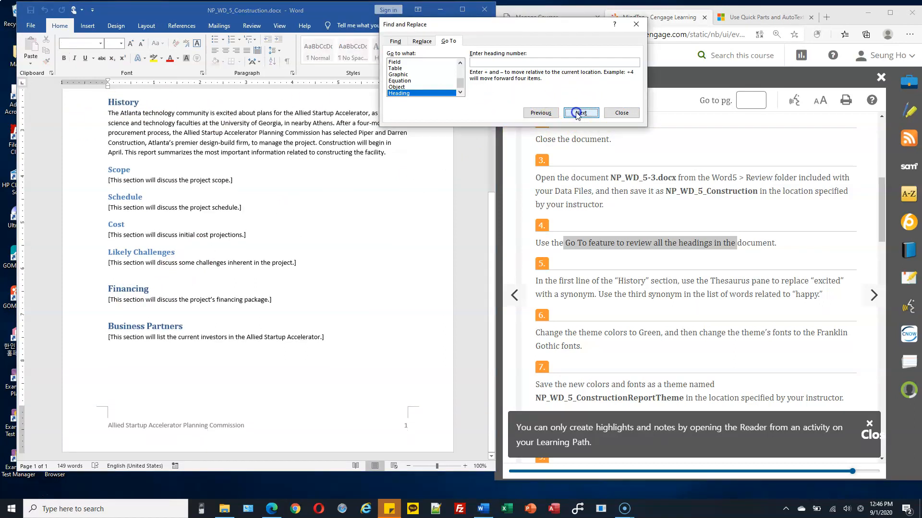
Step: Add about 20 blank paragraphs after the Business Partners text to extend the document onto further pages
click(357, 336)
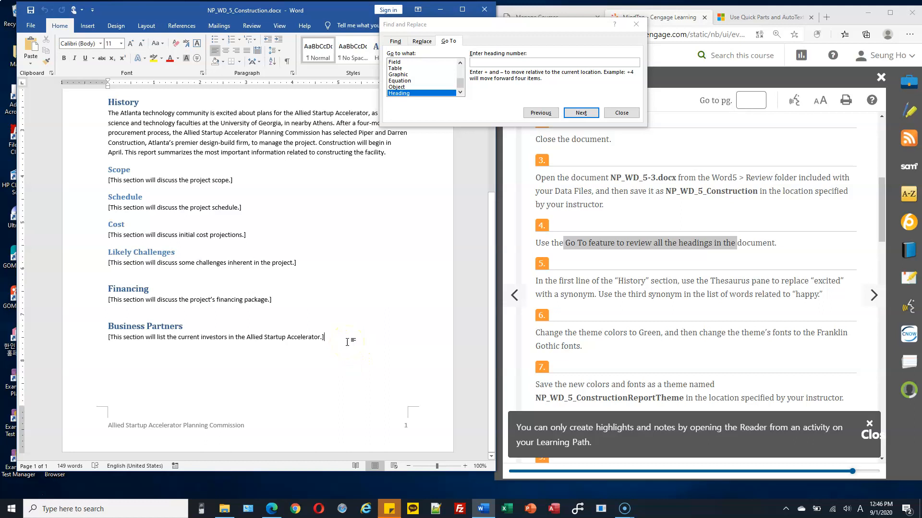
key(Return)
key(Return)
key(Return)
key(Return)
key(Return)
key(Return)
key(Return)
key(Return)
key(Return)
key(Return)
key(Return)
key(Return)
key(Return)
key(Return)
key(Return)
key(Return)
key(Return)
key(Return)
key(Return)
key(Return)
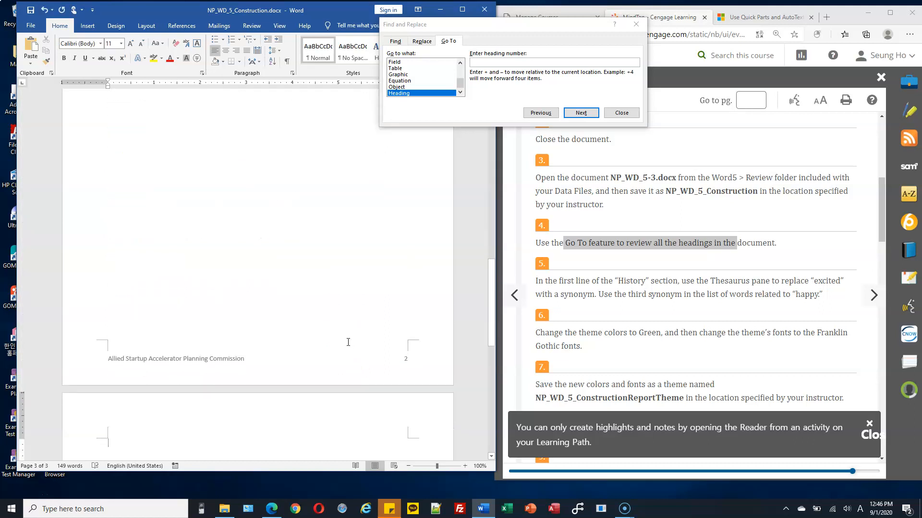
Step: Return to the start of the report title and review every heading in turn with Go To, from Contents to Business Partners
scroll(298, 277, up, 20)
scroll(298, 259, up, 5)
click(107, 158)
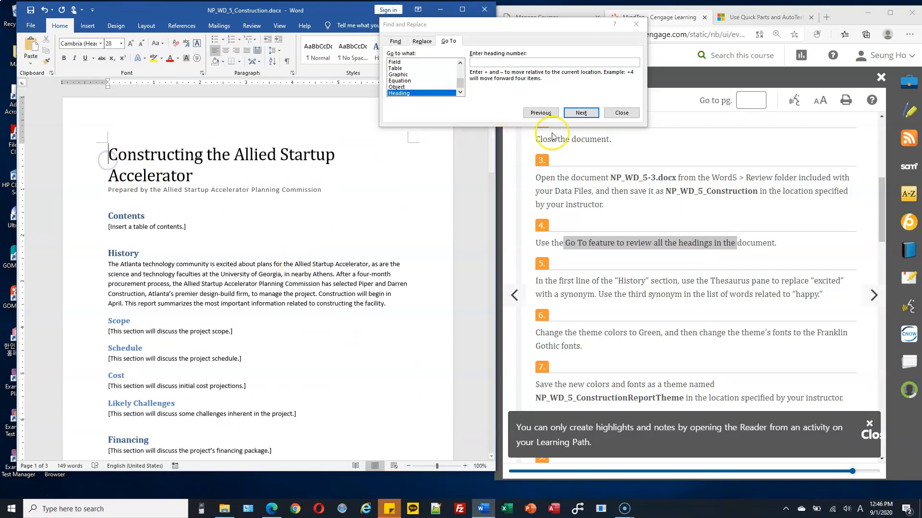
click(581, 113)
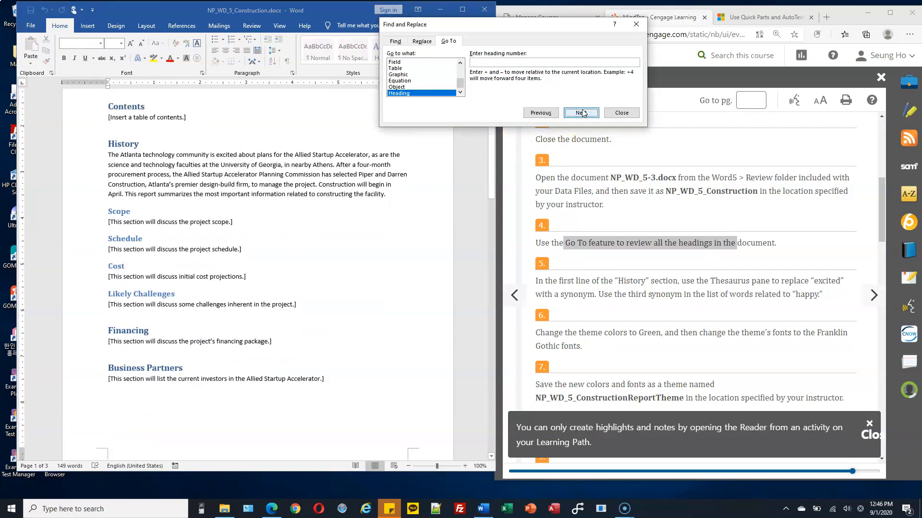
click(581, 113)
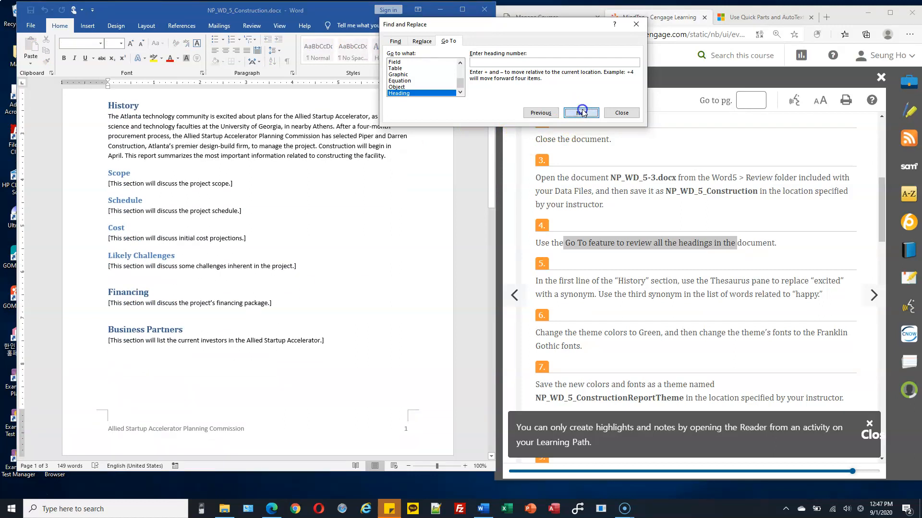
click(581, 112)
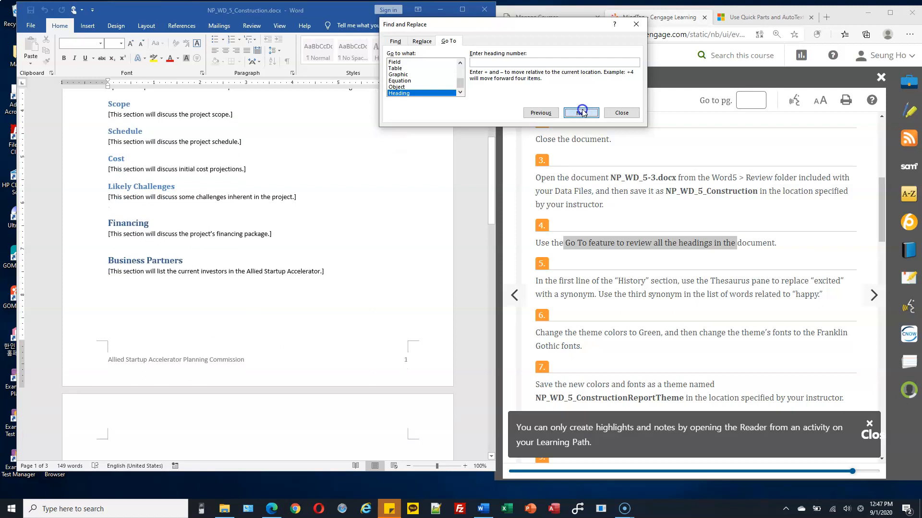
click(582, 113)
click(582, 112)
click(583, 113)
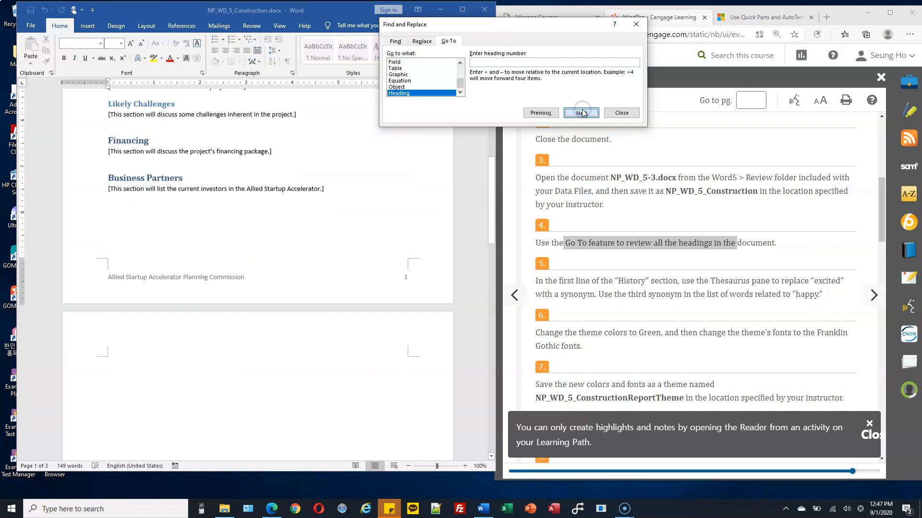
click(583, 113)
click(582, 113)
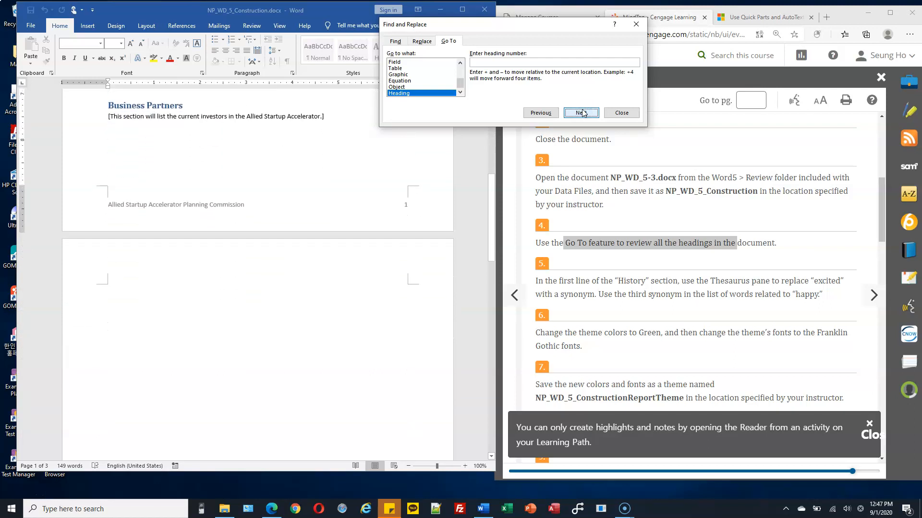
Step: Return to the Contents heading and step through the following headings to Business Partners once more with Go To
scroll(353, 140, up, 10)
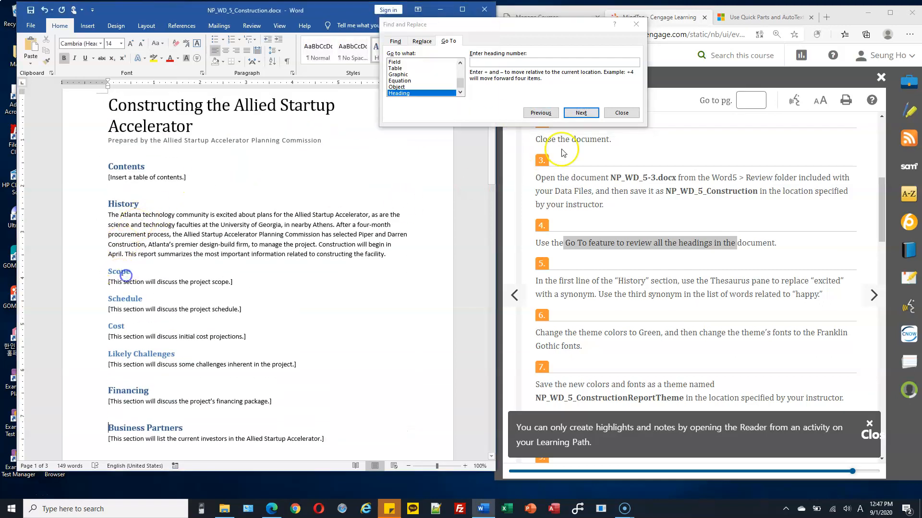
click(581, 112)
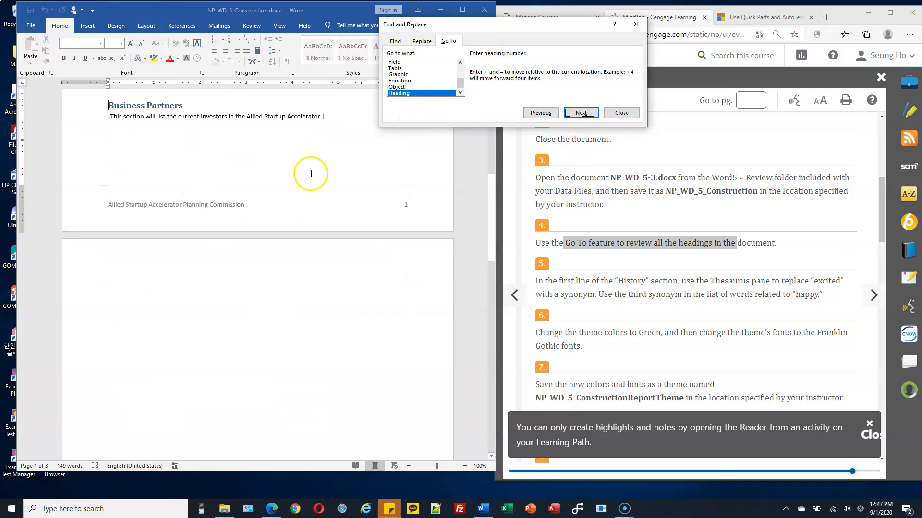
scroll(309, 180, up, 10)
click(153, 131)
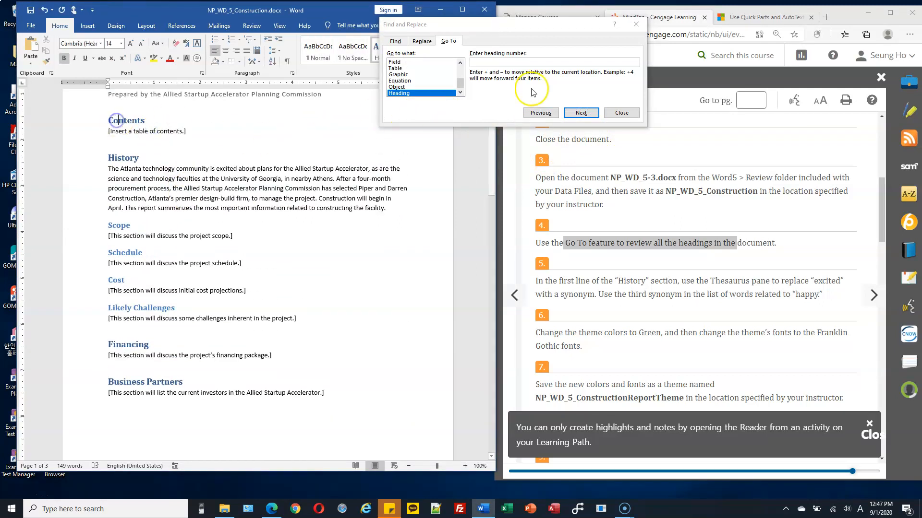
click(583, 113)
click(589, 113)
click(589, 113)
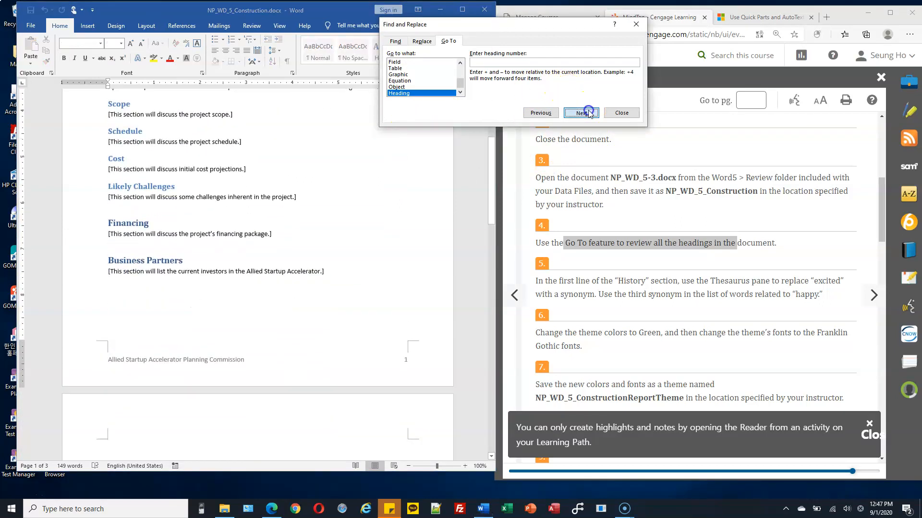
click(589, 113)
click(589, 113)
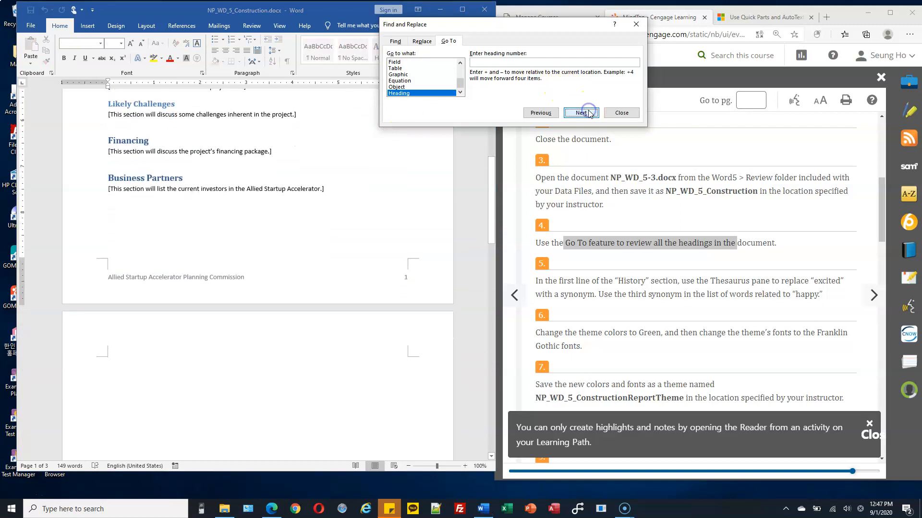
click(589, 113)
click(589, 114)
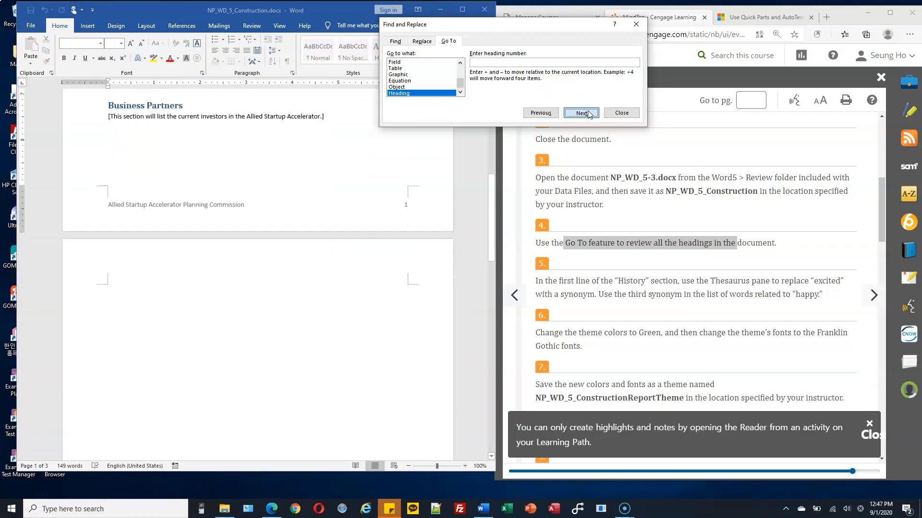
Step: Close the Go To dialog and undo the blank paragraphs added after the Business Partners text
click(312, 194)
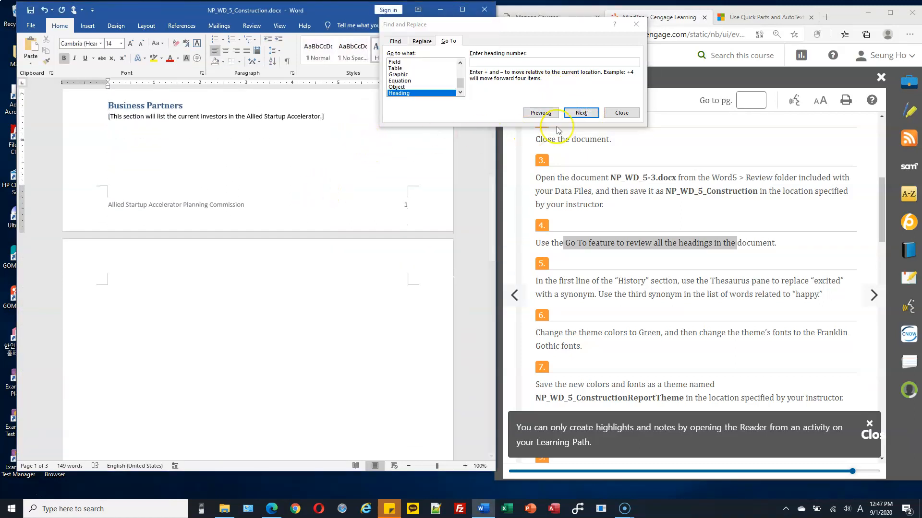
click(622, 113)
click(380, 120)
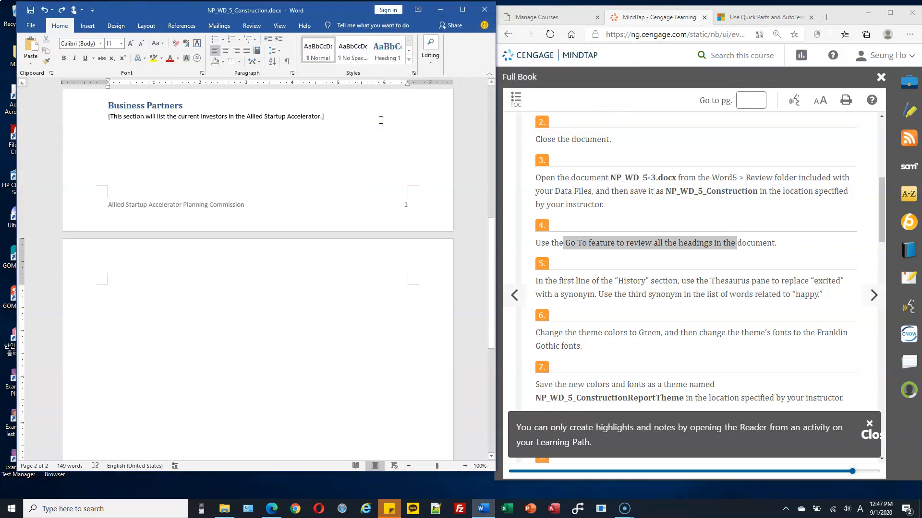
key(ctrl+z)
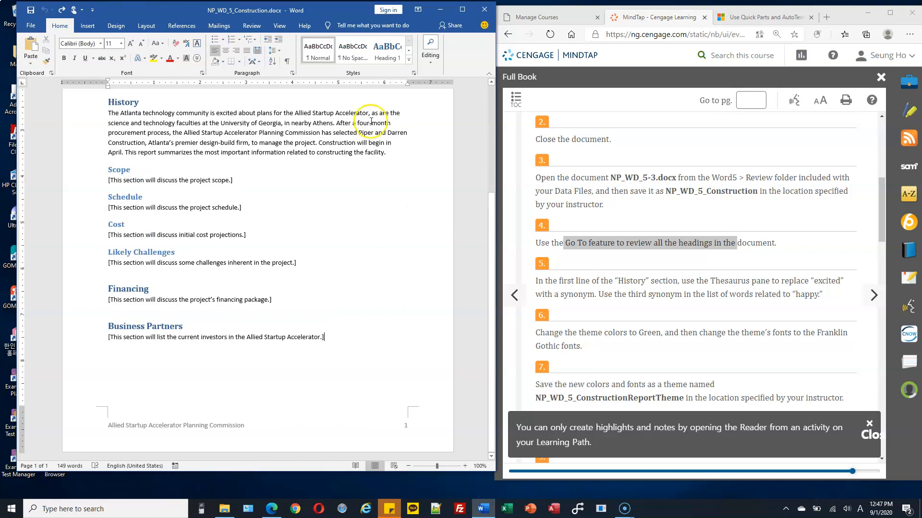
Step: Look up the word "excited" from the first line of the History section in the Thesaurus
click(355, 342)
scroll(355, 336, up, 5)
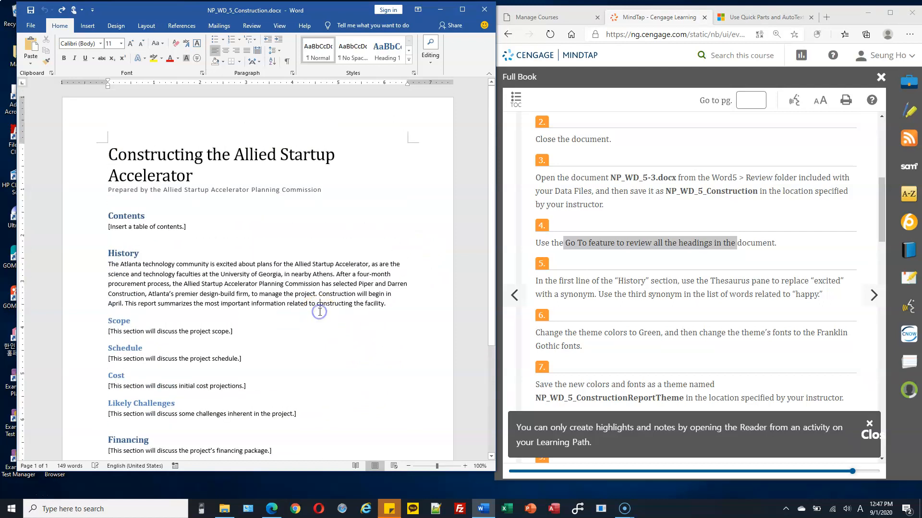
click(606, 288)
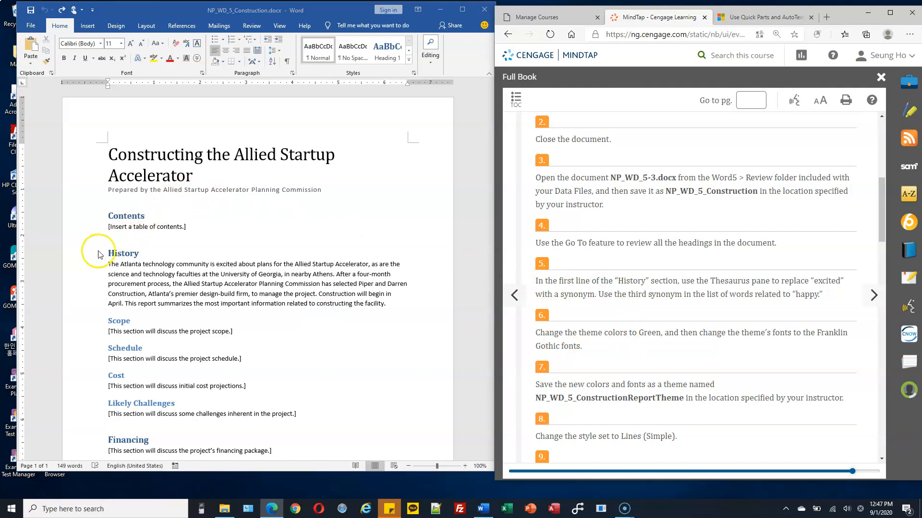
click(86, 260)
click(79, 260)
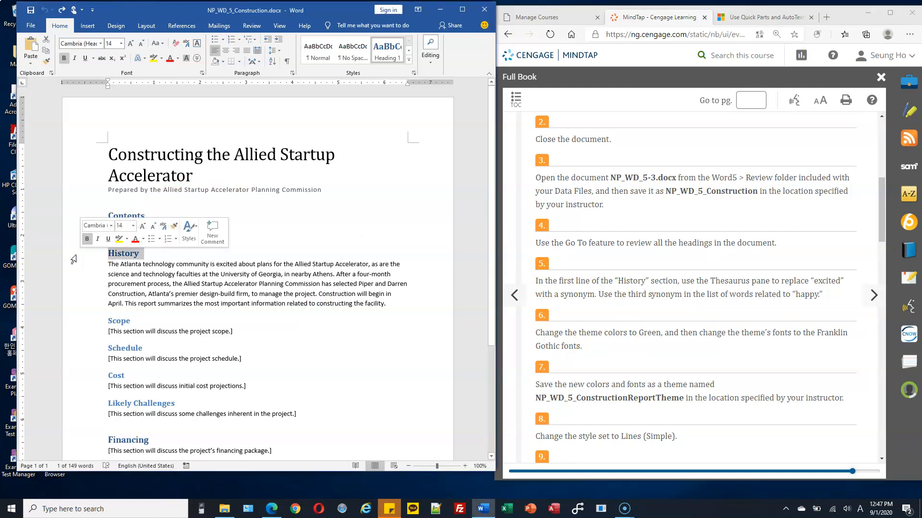
click(675, 249)
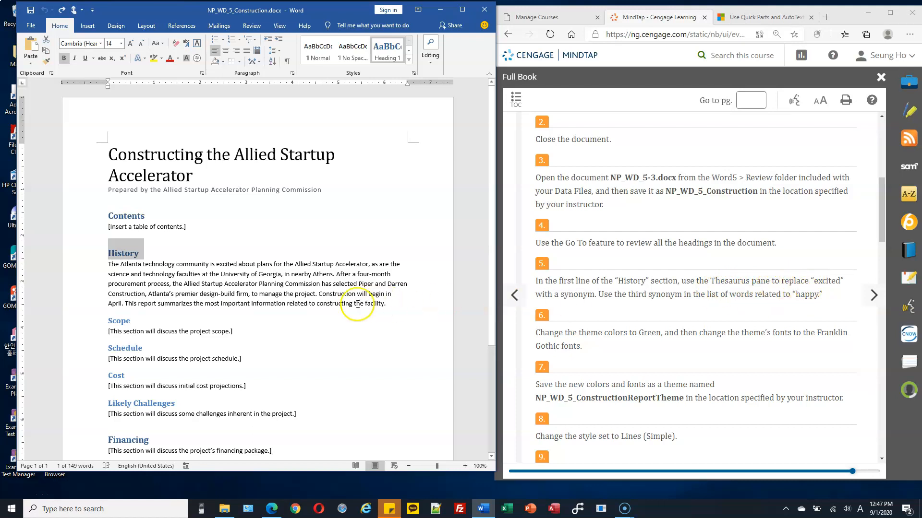
click(226, 264)
double_click(226, 264)
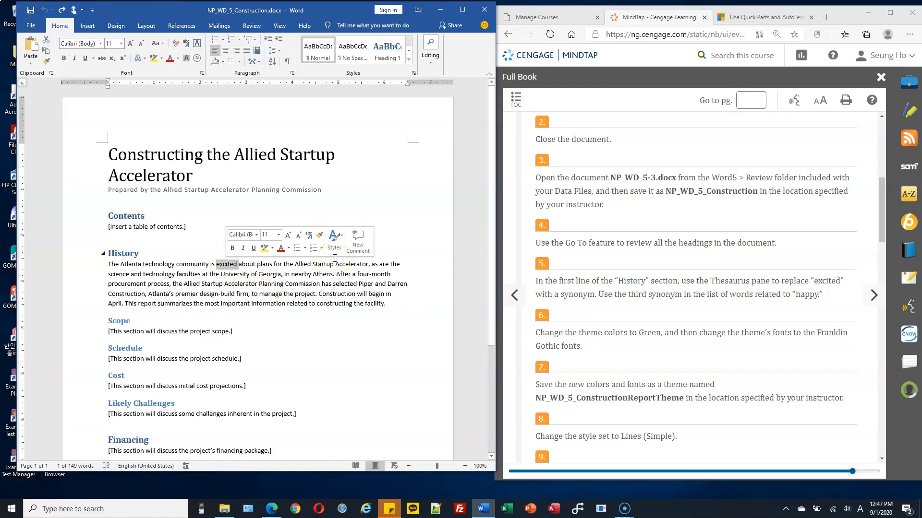
click(251, 28)
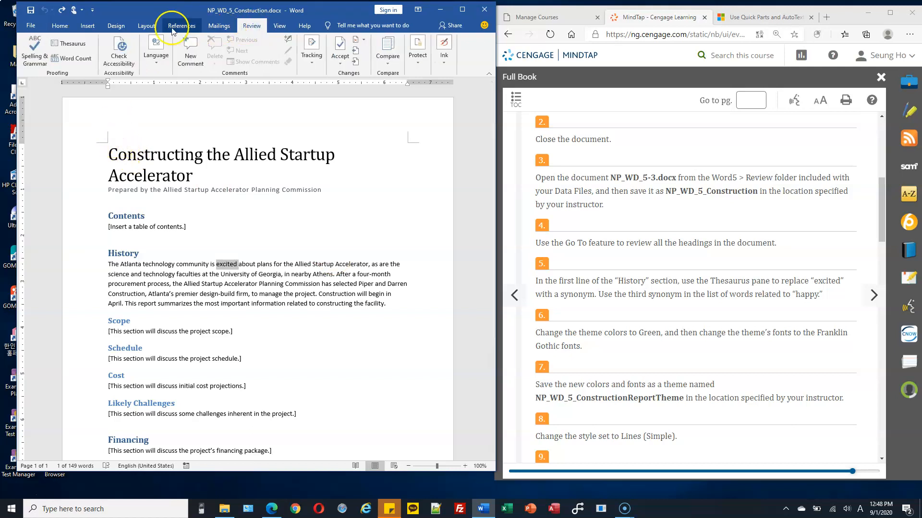
click(74, 46)
click(74, 46)
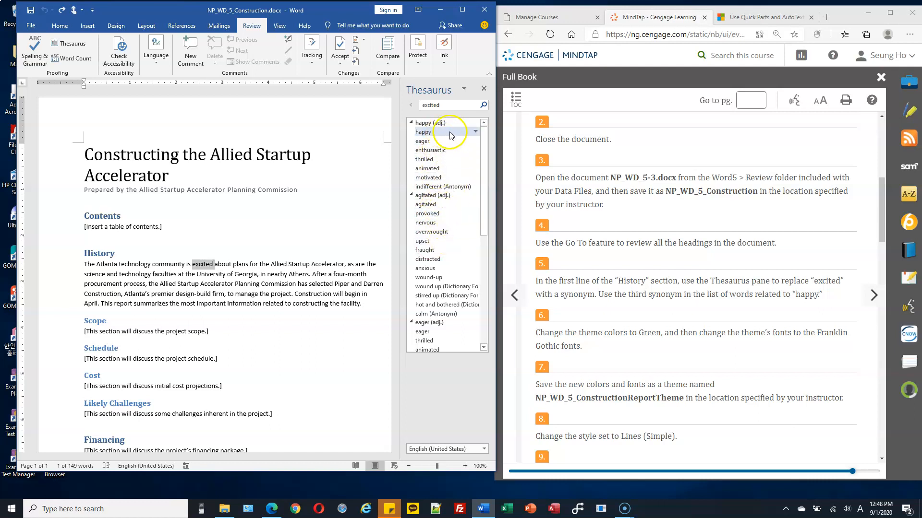
Step: Replace "excited" with the synonym "happy" from the Thesaurus results, check the replaced word, and close the Thesaurus
click(476, 132)
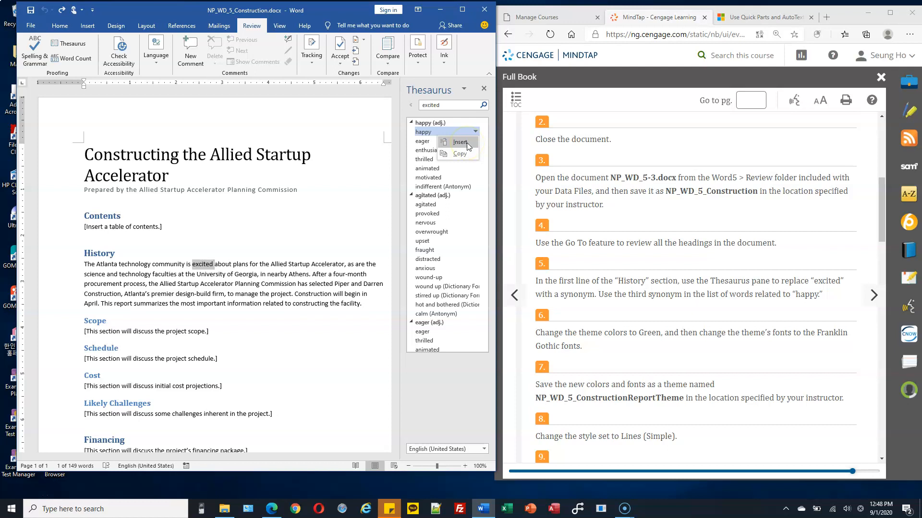
click(460, 142)
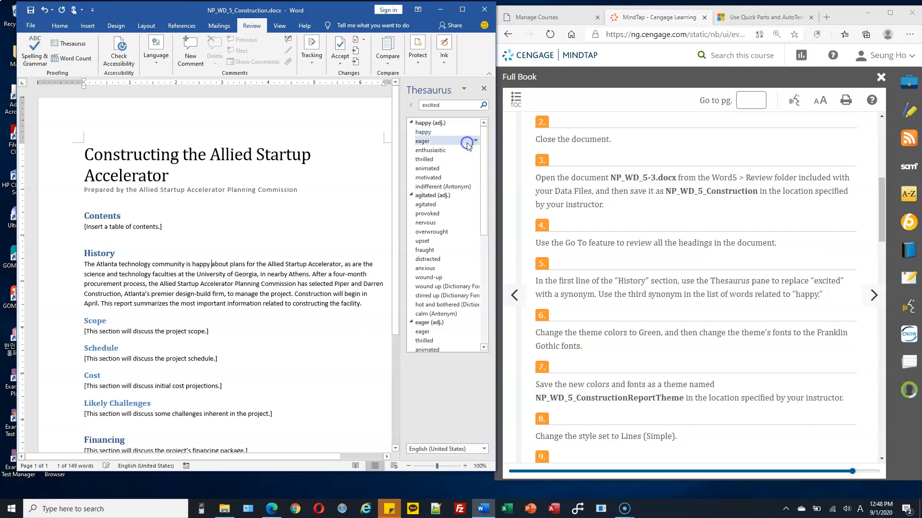
double_click(201, 263)
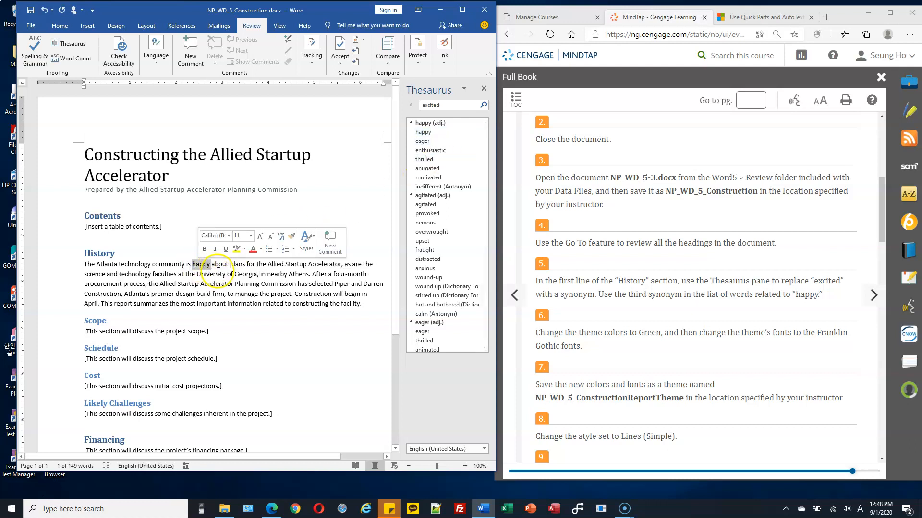
click(218, 270)
double_click(203, 266)
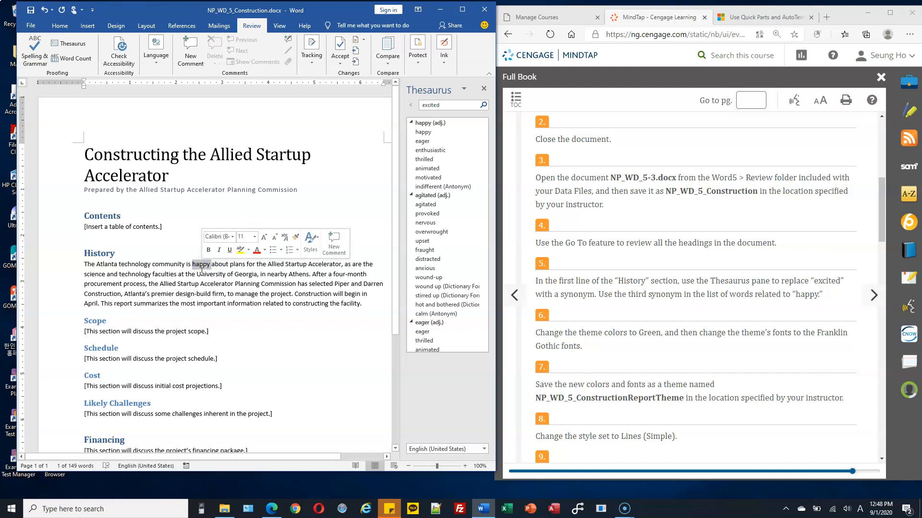
click(223, 293)
click(550, 185)
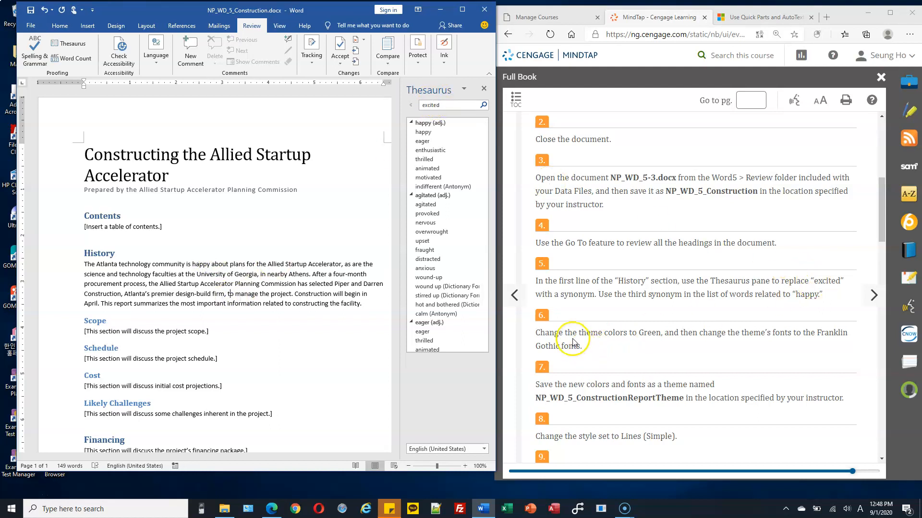
click(484, 88)
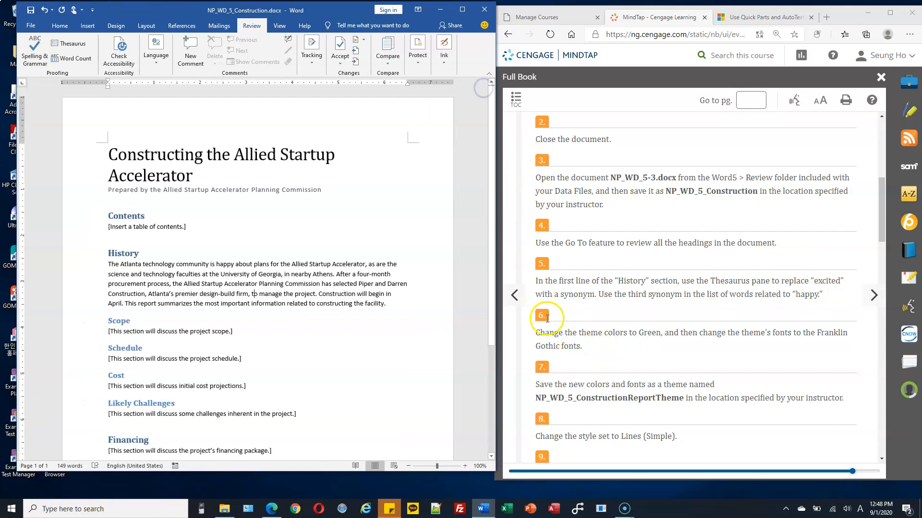
Step: Change the document's theme colors to Green and its theme fonts to Franklin Gothic
drag(563, 333, 651, 333)
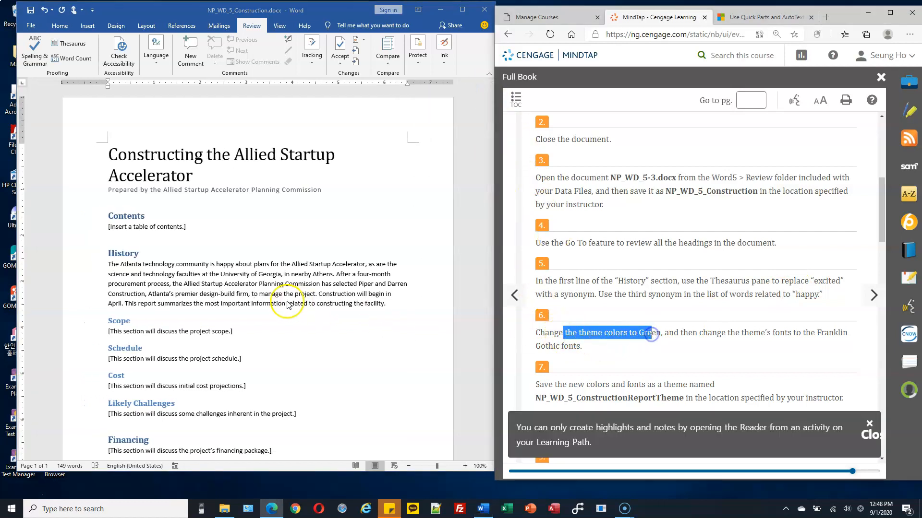
click(269, 264)
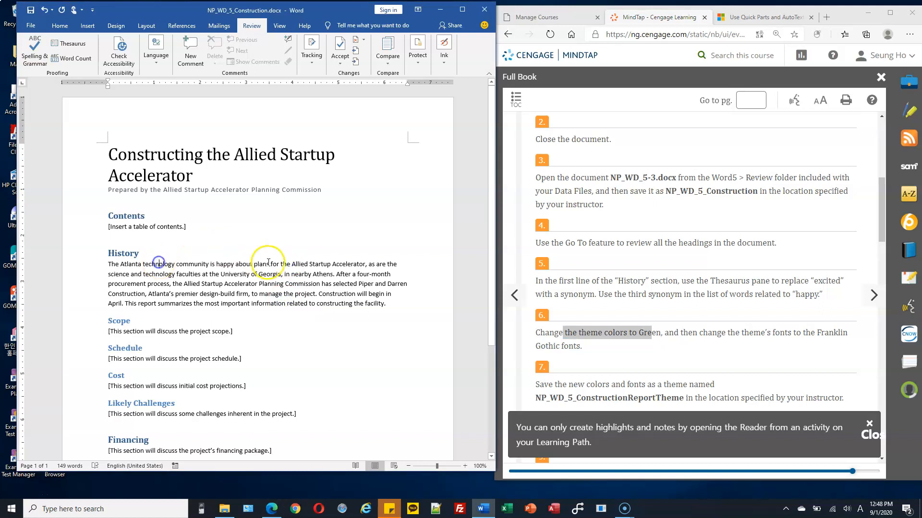
click(213, 284)
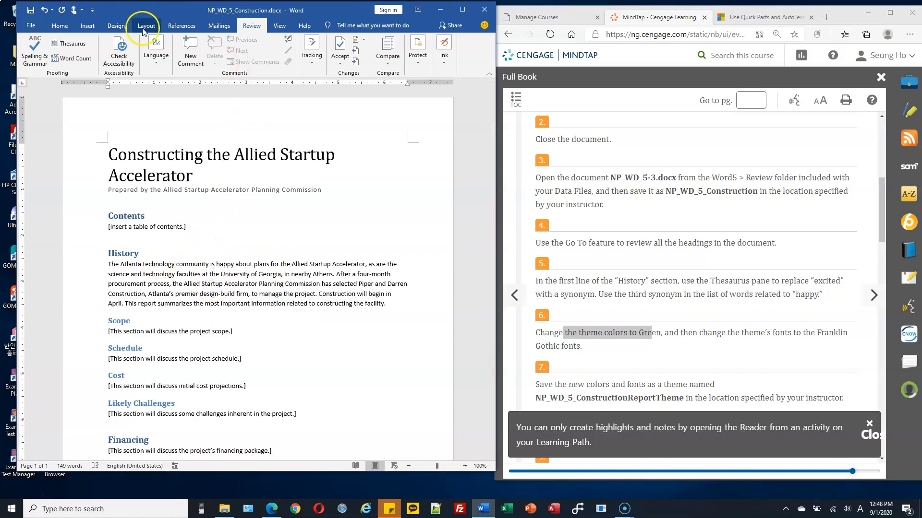
click(116, 26)
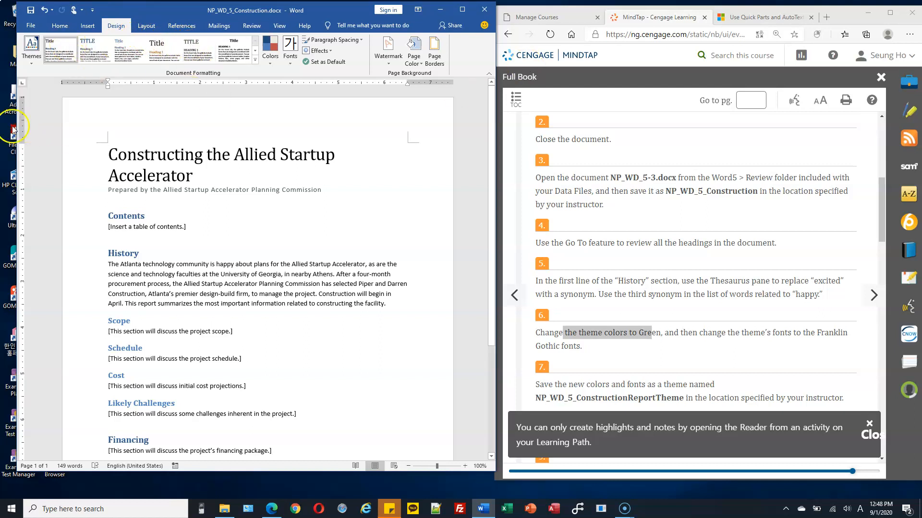
click(271, 65)
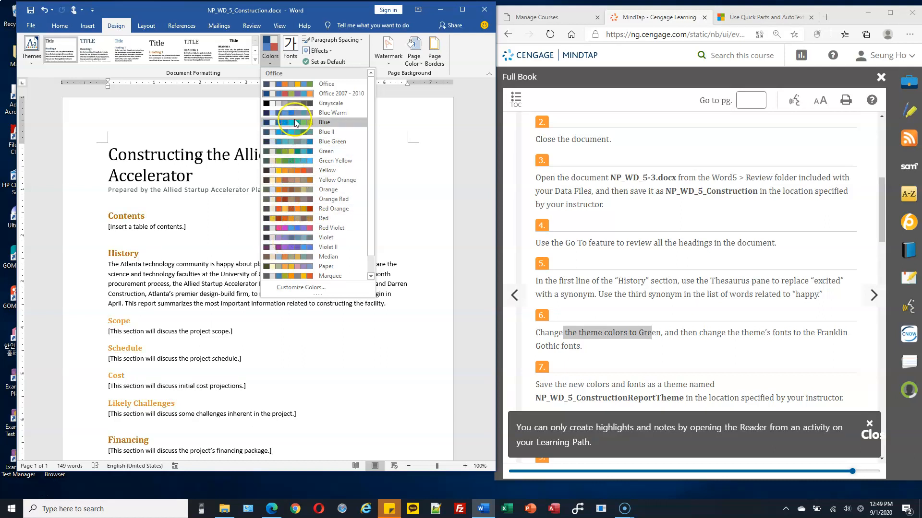
click(308, 151)
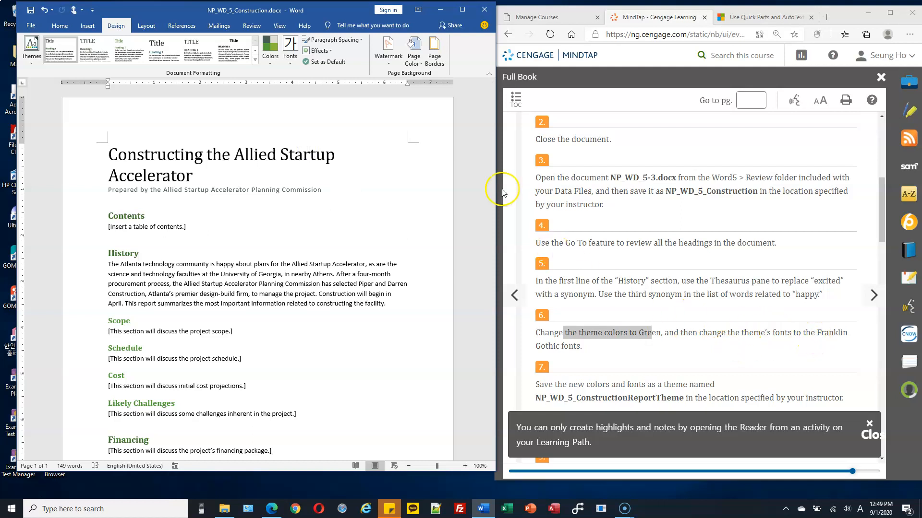
click(290, 57)
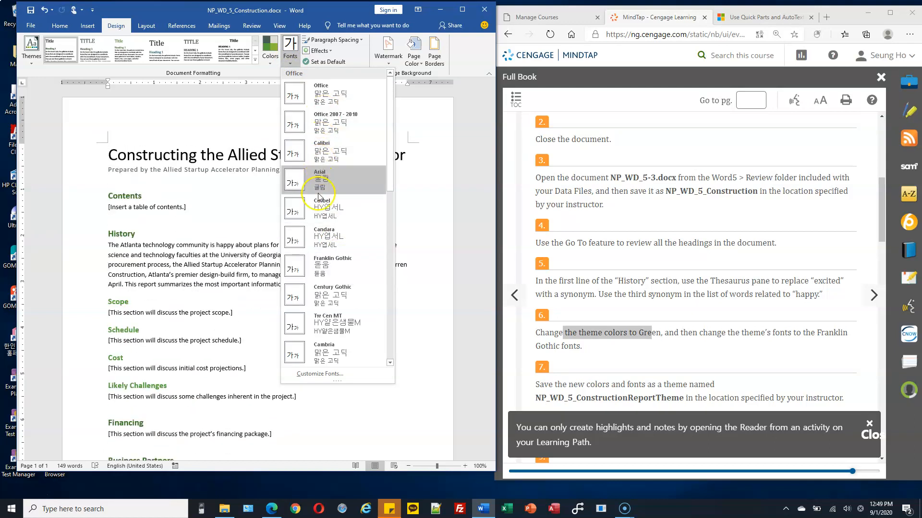
click(333, 266)
Step: Save the current theme as NP_WD_5_ConstructionReportTheme in the Homework folder inside CS103 on the C: drive
scroll(648, 332, down, 3)
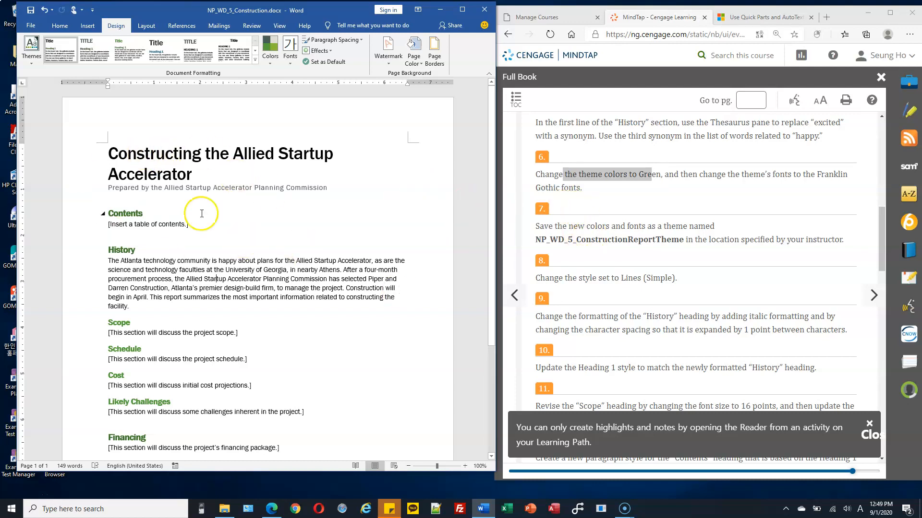
drag(662, 226, 694, 226)
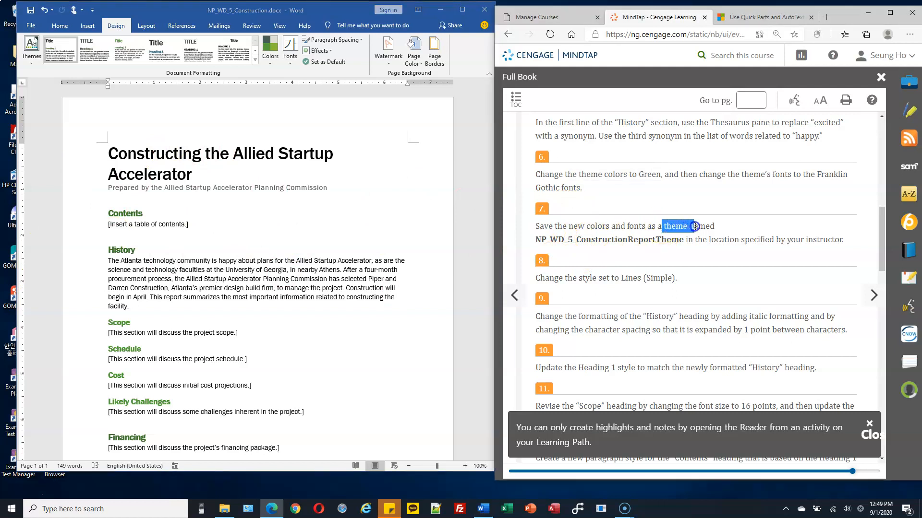
click(31, 66)
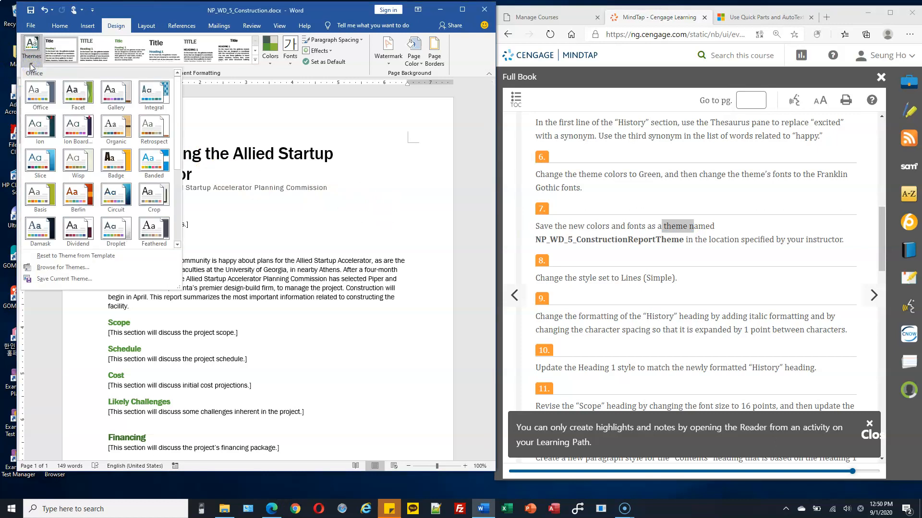
click(96, 281)
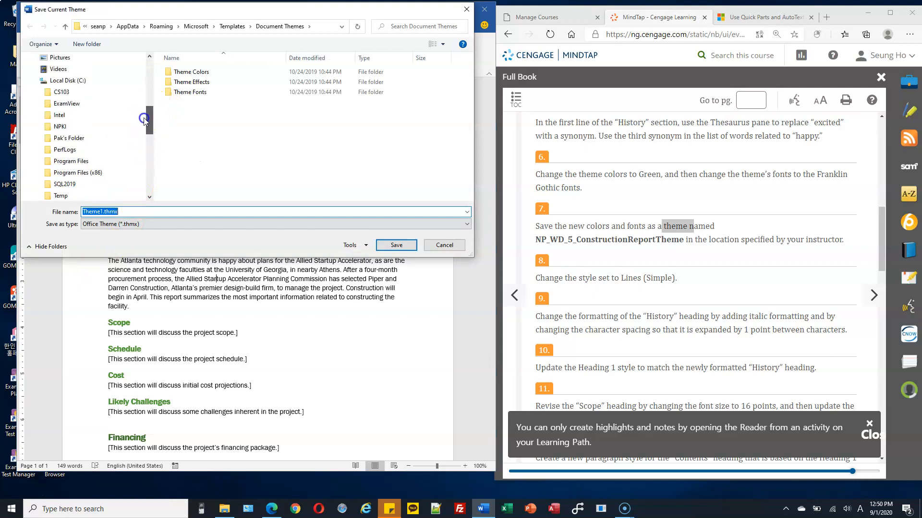
scroll(39, 110, up, 2)
click(37, 104)
click(71, 115)
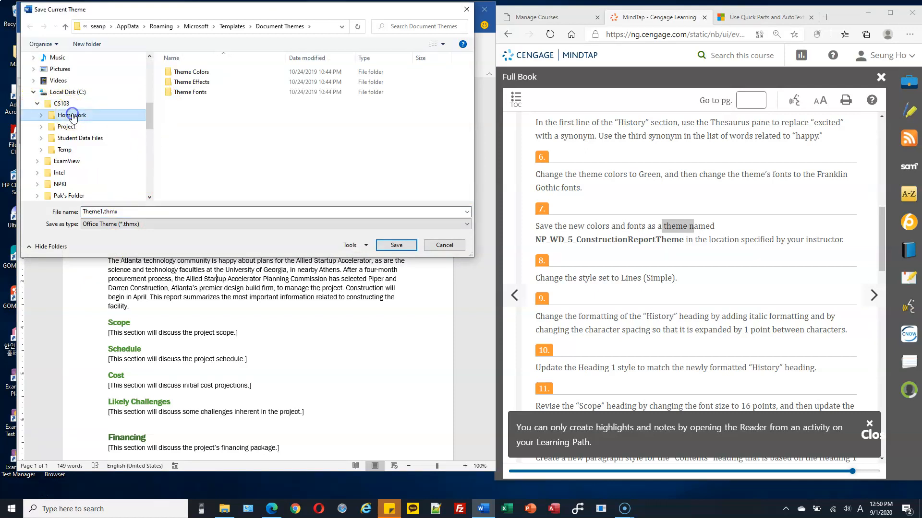
double_click(132, 210)
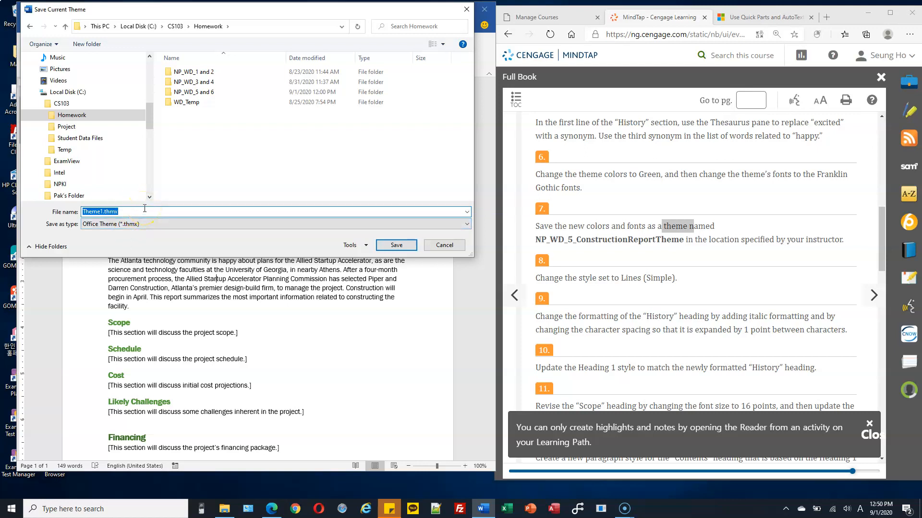
text(NP_)
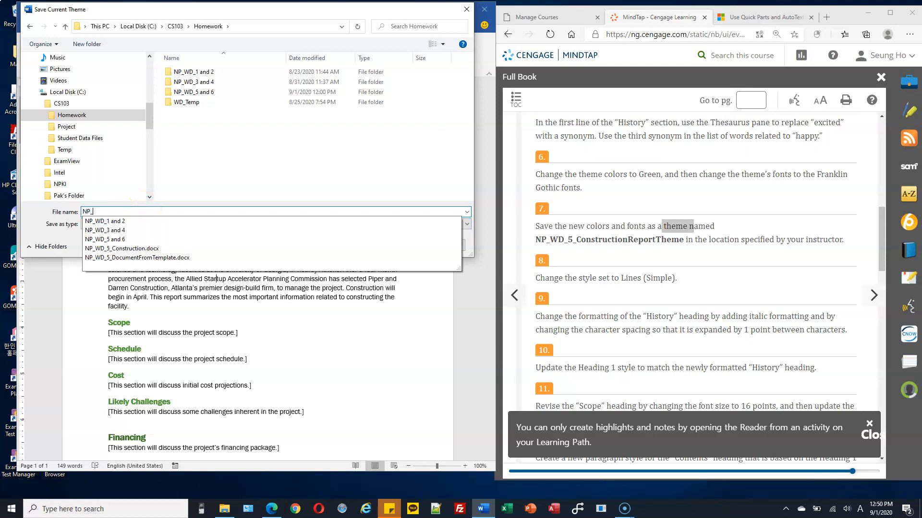
text(WD_5_Construction)
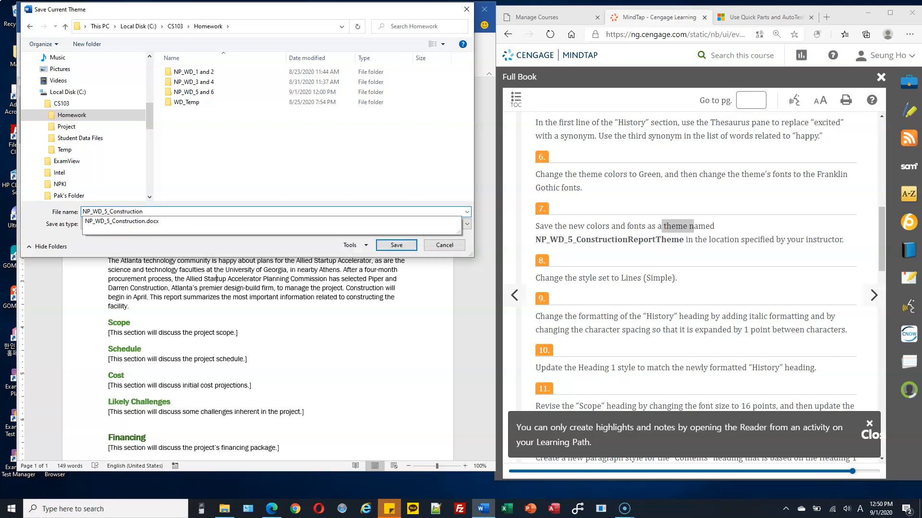
click(144, 212)
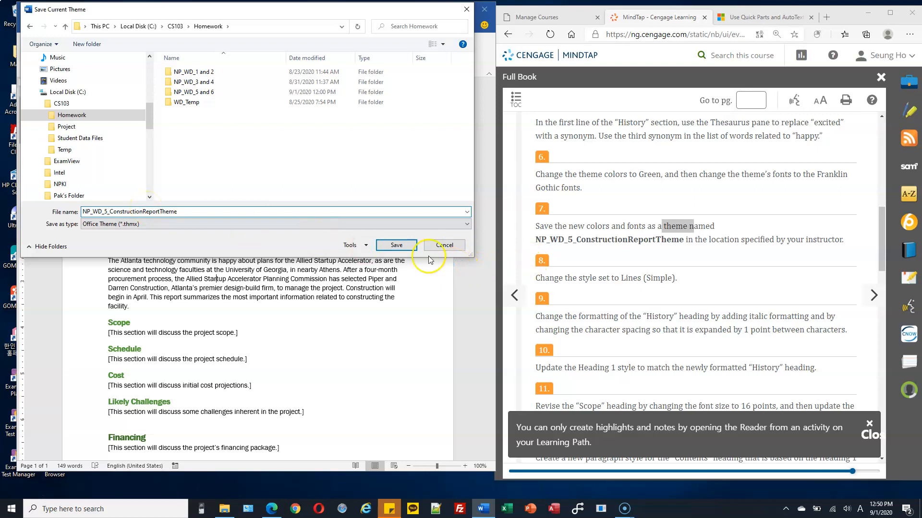
click(405, 246)
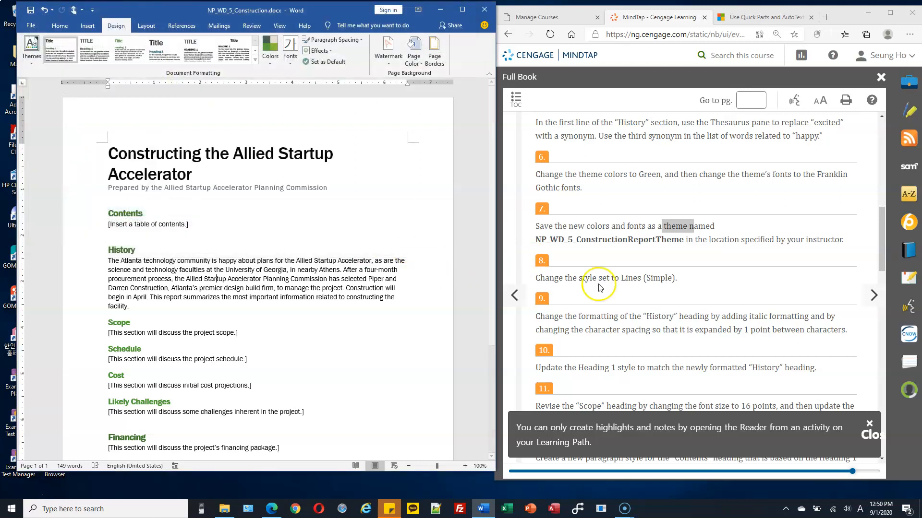
scroll(575, 278, down, 1)
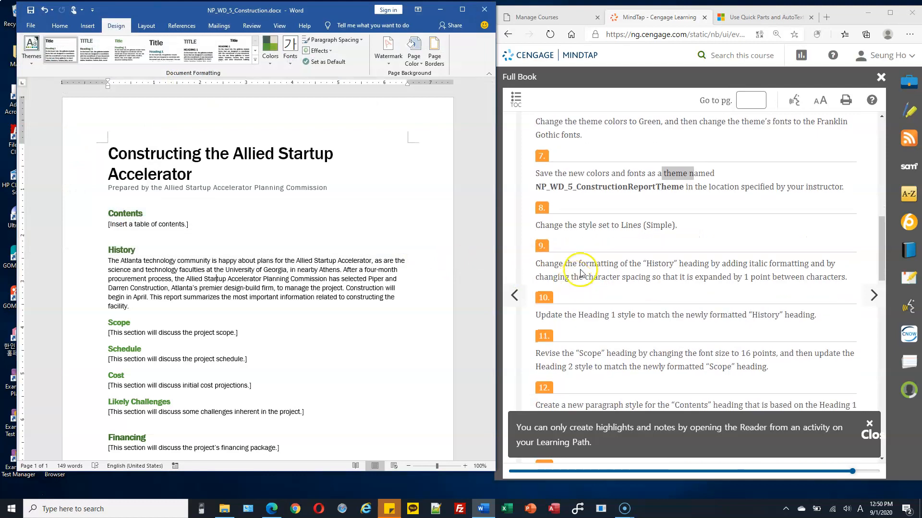
drag(582, 225, 673, 225)
drag(578, 225, 613, 228)
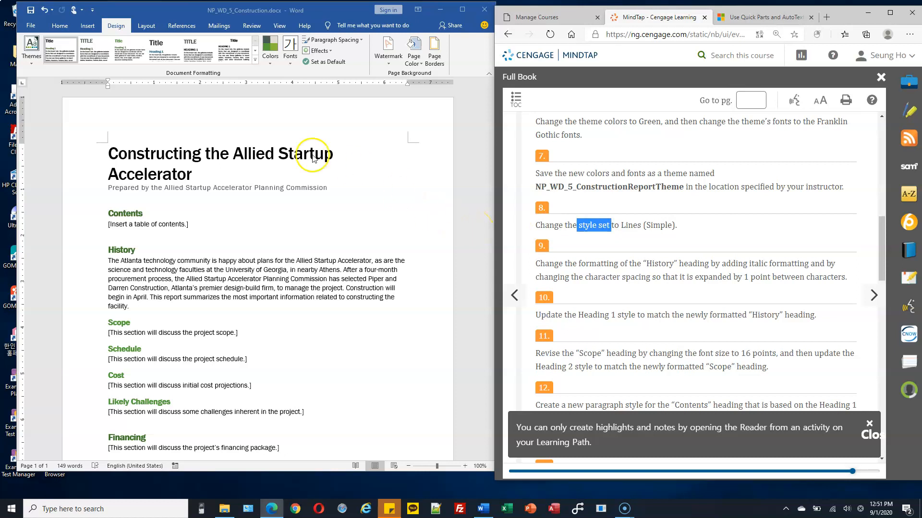
click(60, 27)
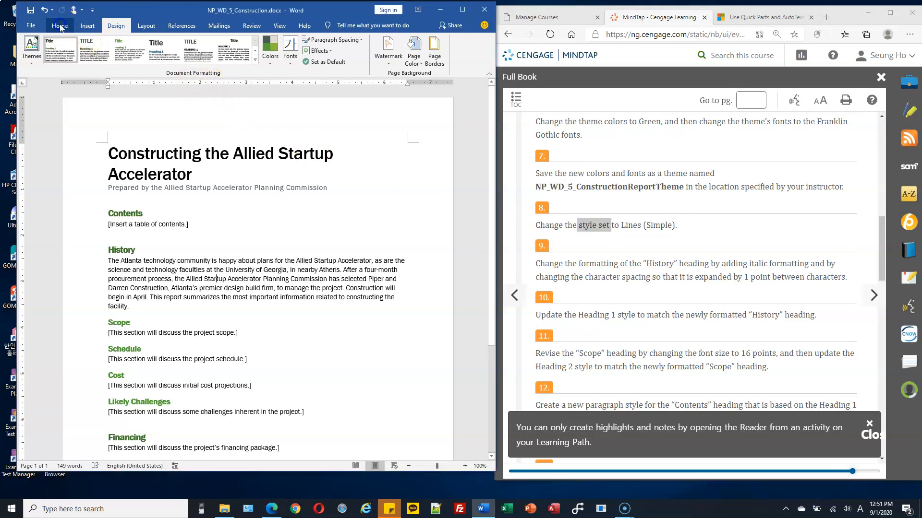
click(60, 27)
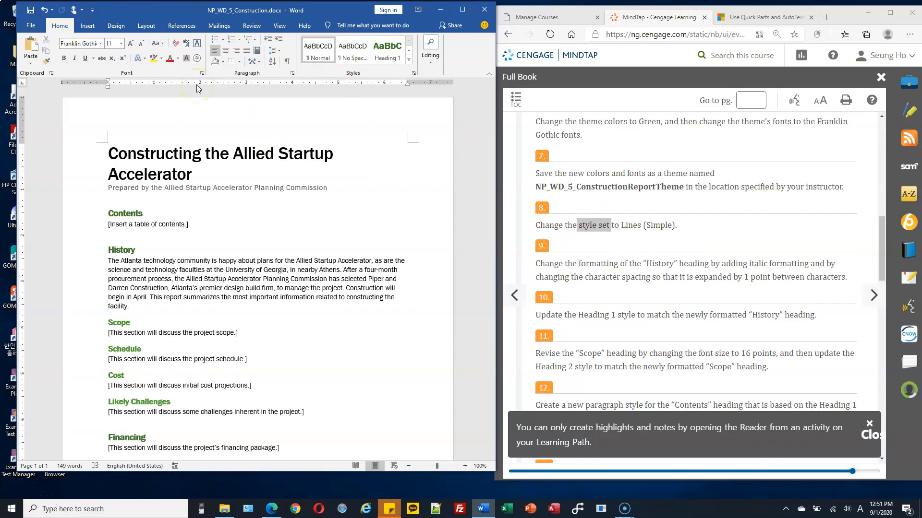
click(116, 26)
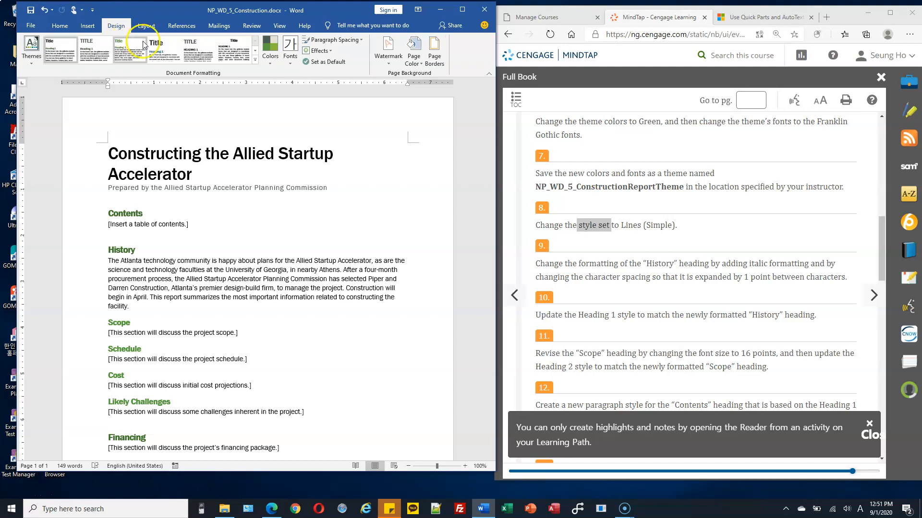
click(257, 64)
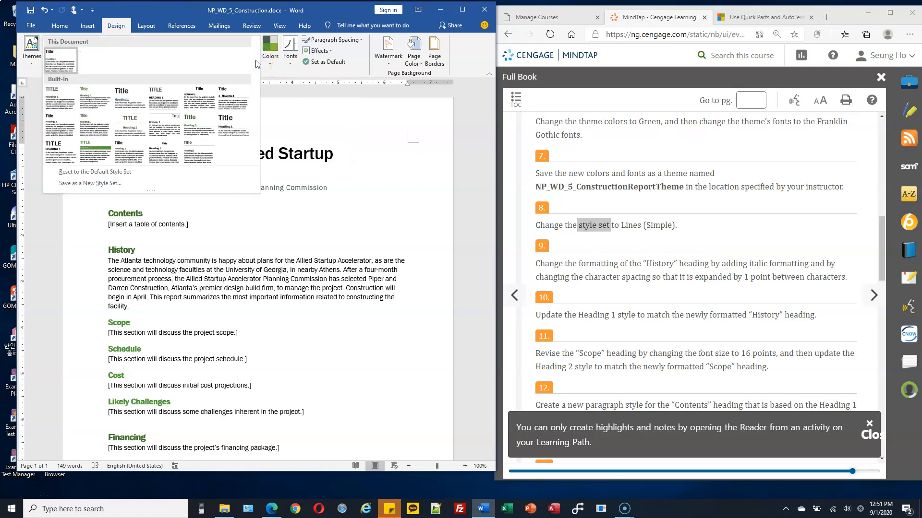
click(109, 185)
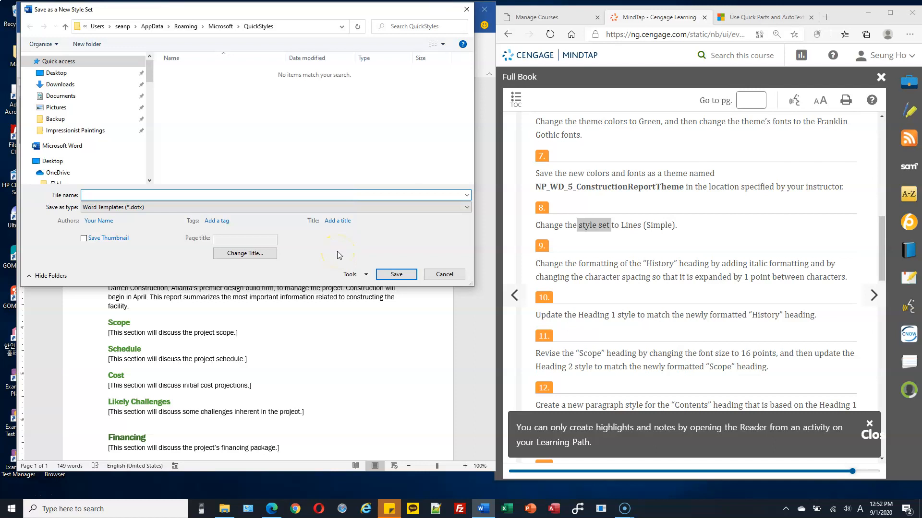
click(450, 274)
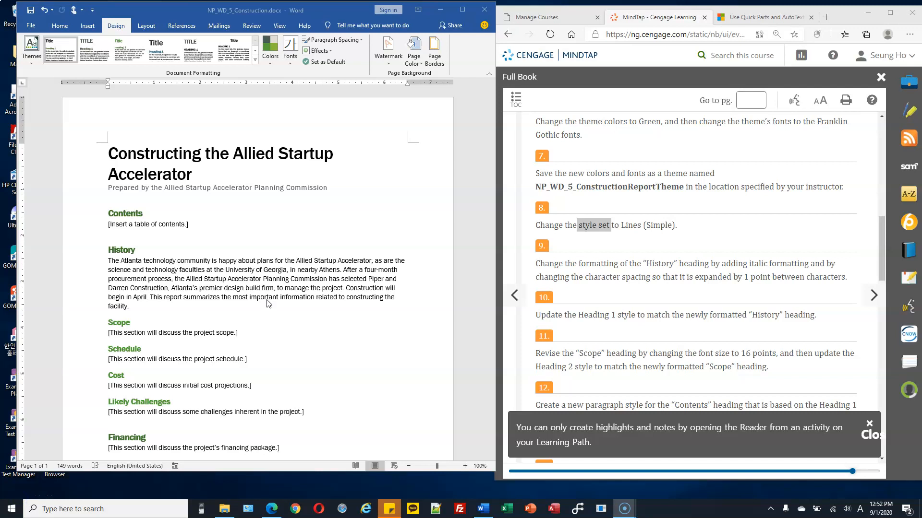
Step: Change the document's style set to the built-in Lines (Simple)
click(255, 62)
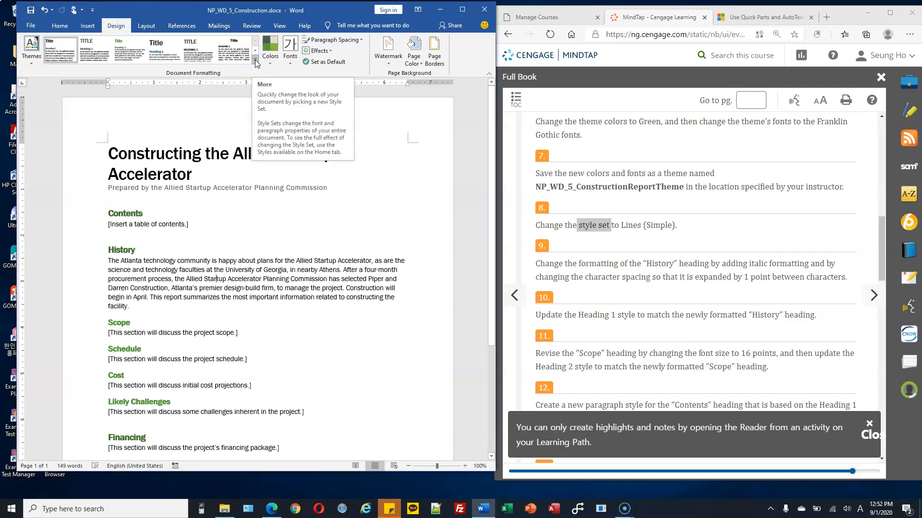
click(255, 62)
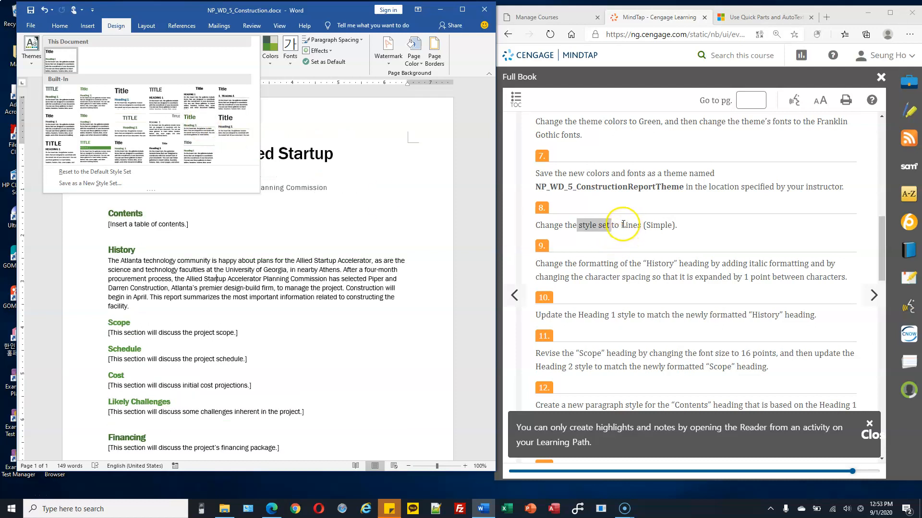
click(199, 127)
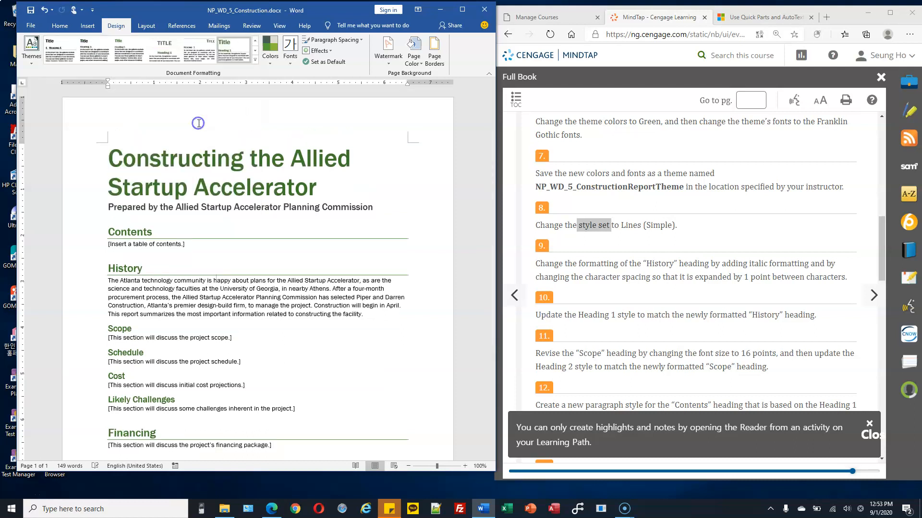
click(255, 59)
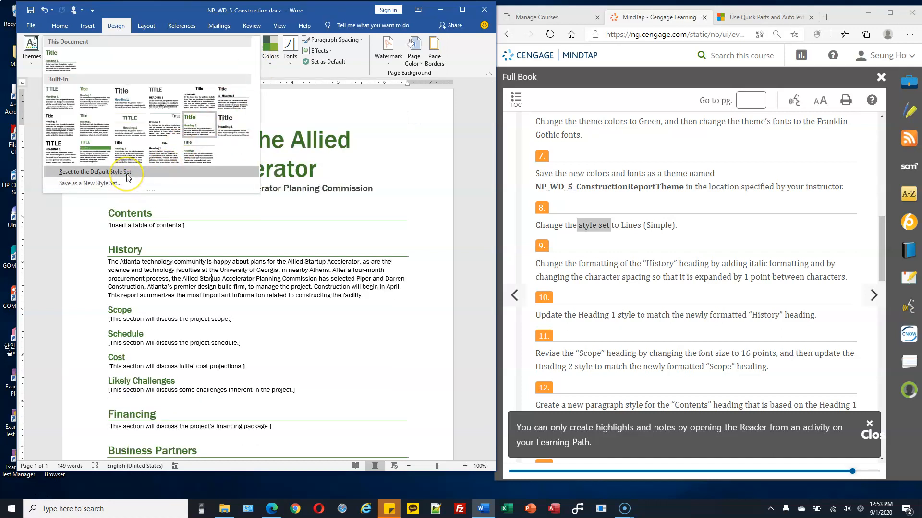
click(201, 128)
Step: Select the "History" heading and set its font style to Italic in the Font settings
click(609, 279)
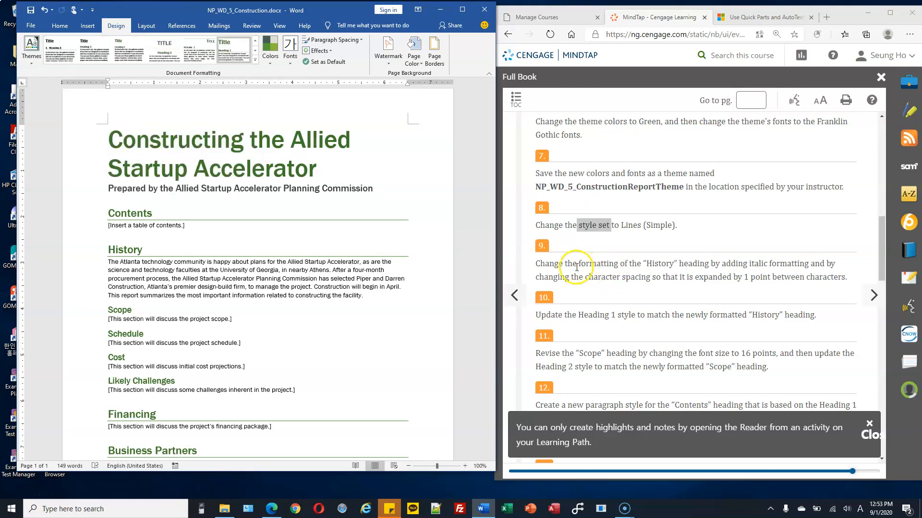
drag(564, 264, 618, 265)
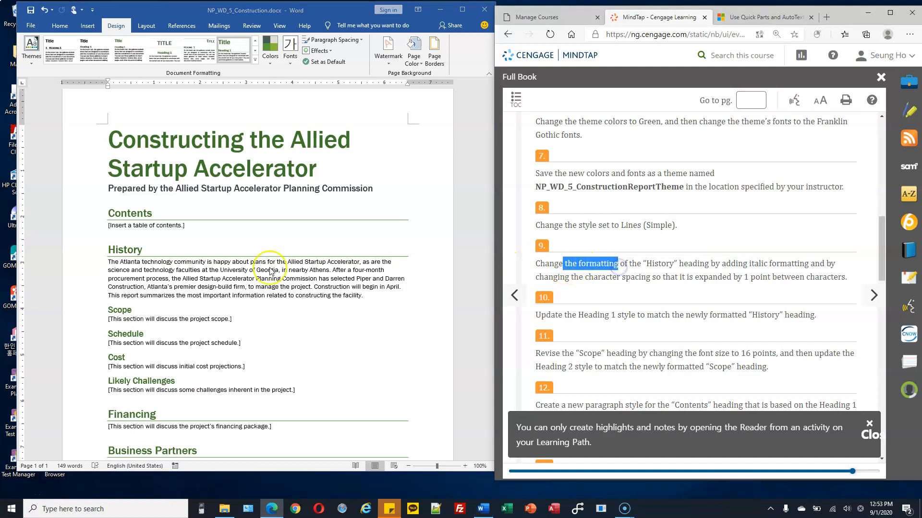
click(94, 254)
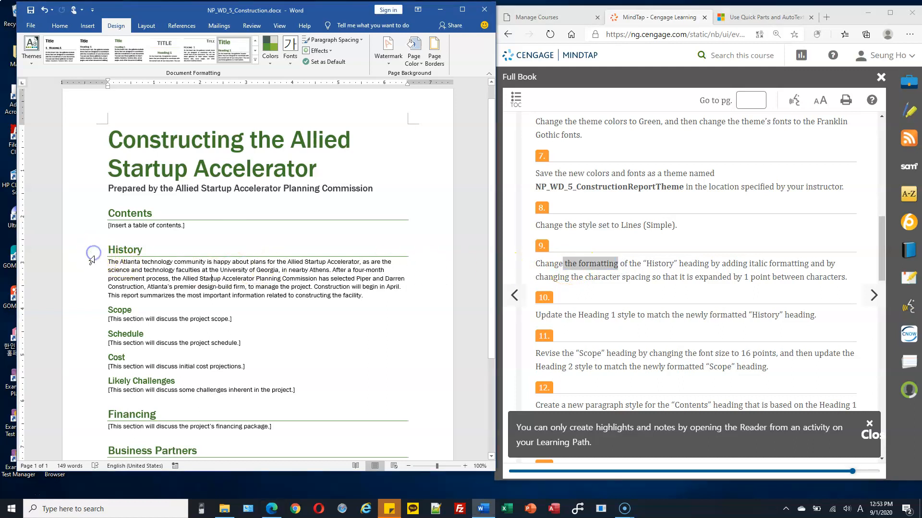
click(70, 253)
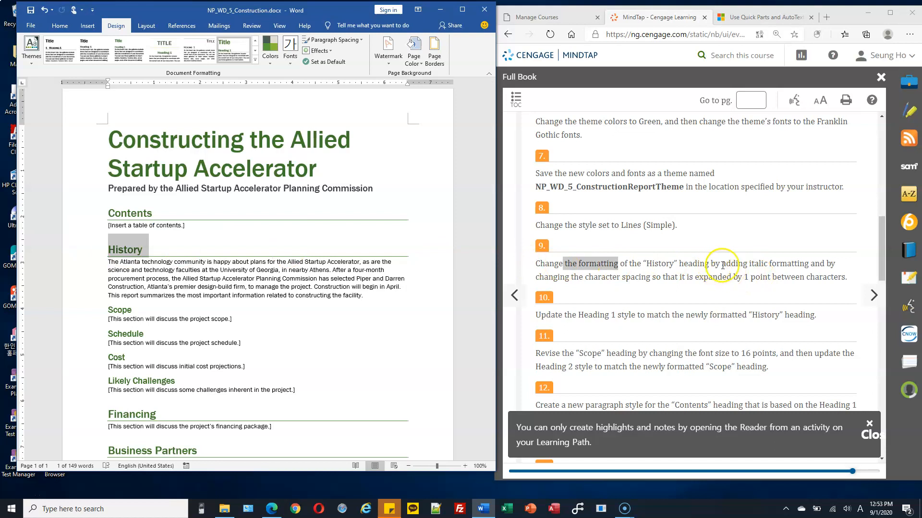
drag(742, 264, 788, 264)
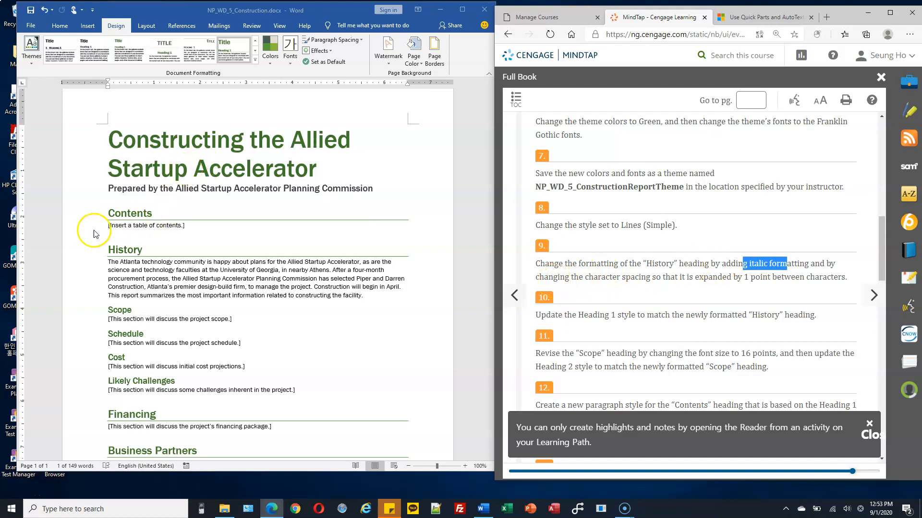
click(77, 251)
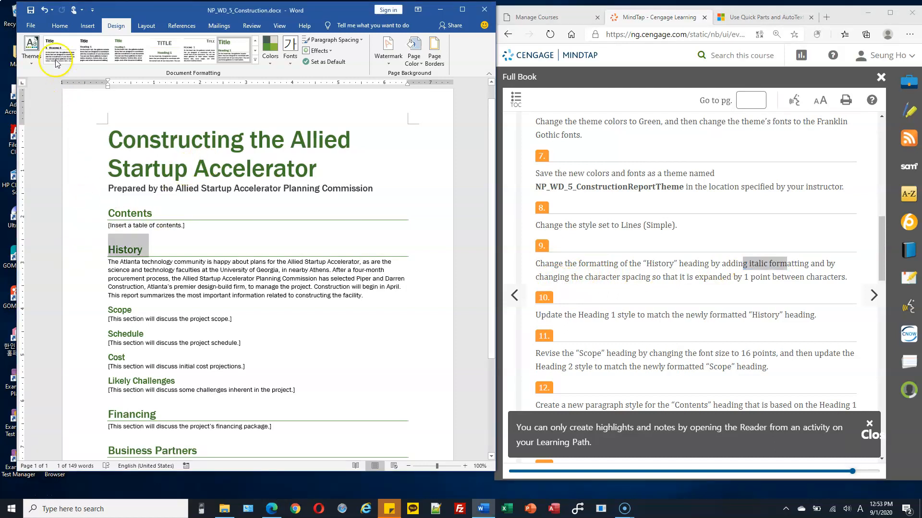
click(60, 27)
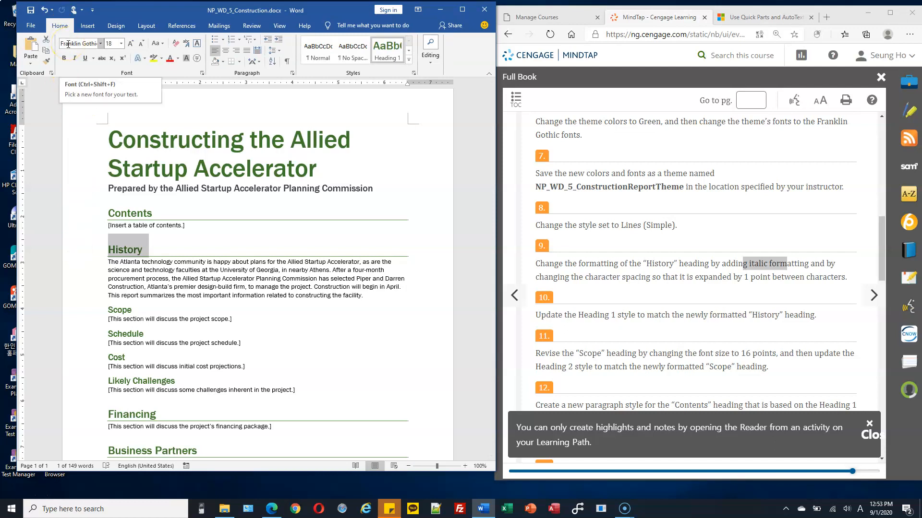
click(202, 73)
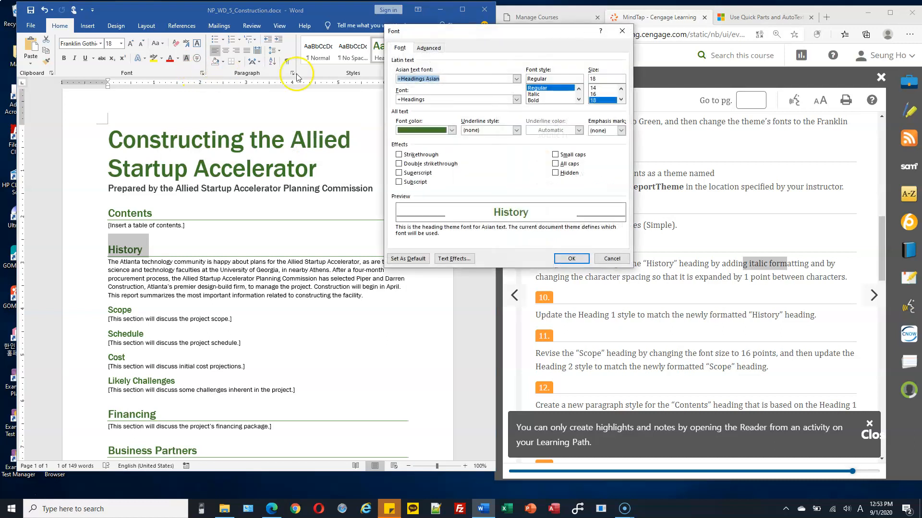
drag(494, 30, 354, 53)
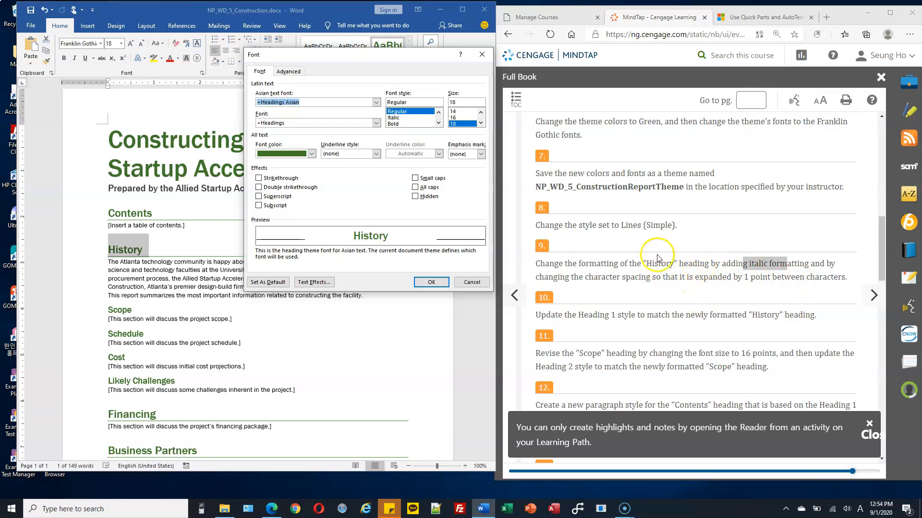
click(396, 118)
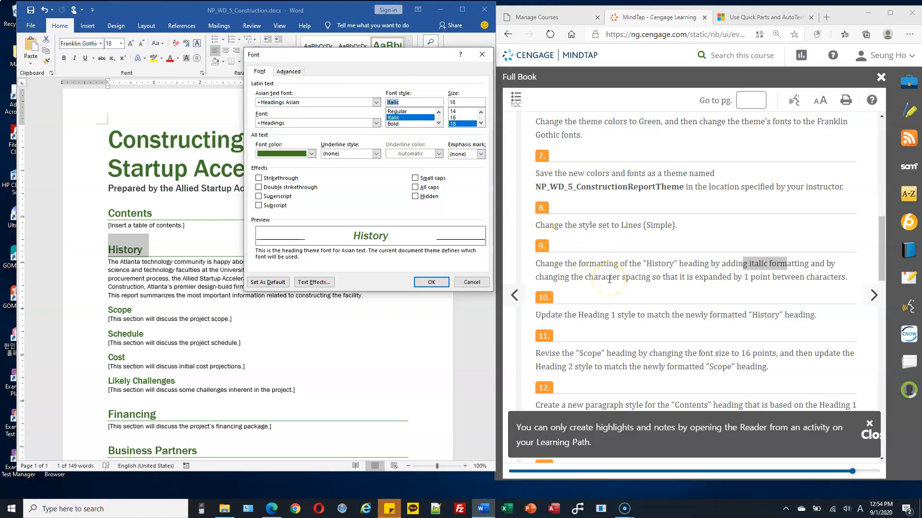
Step: Set the "History" heading's character spacing to Expanded by 1 pt and apply the font settings
click(289, 71)
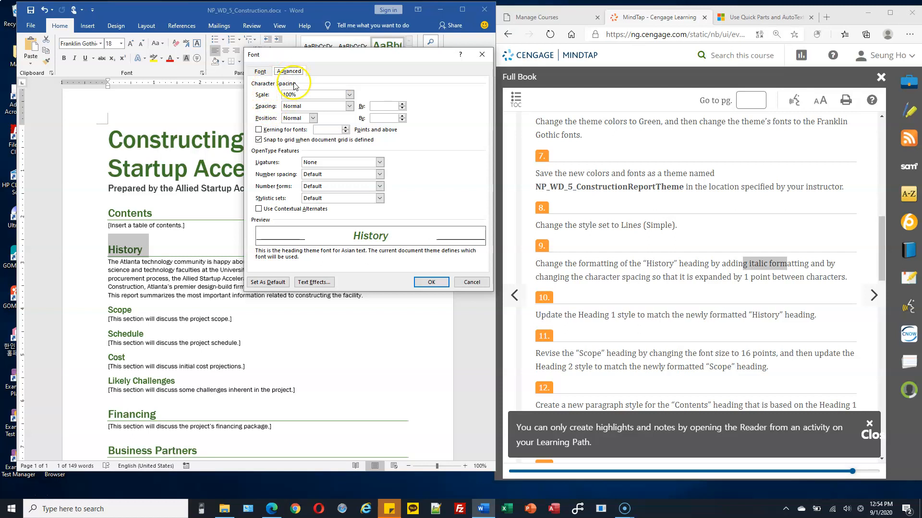
click(350, 107)
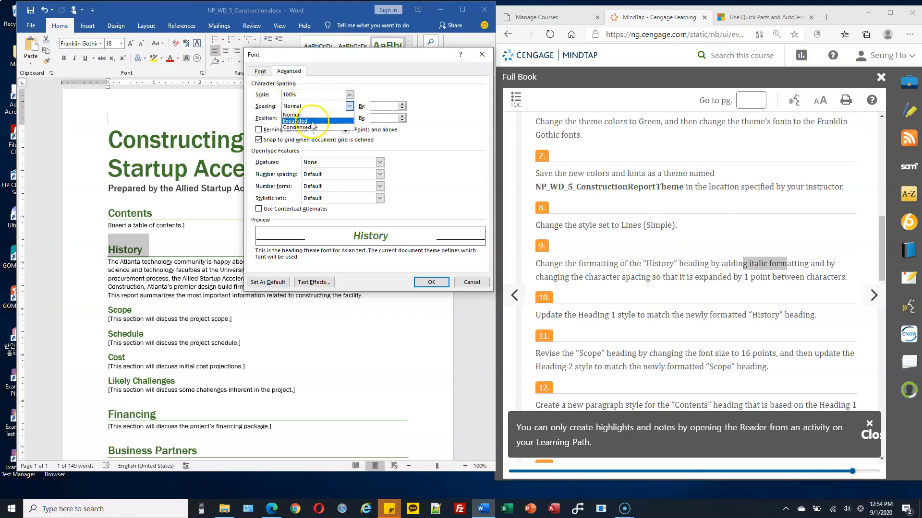
click(313, 122)
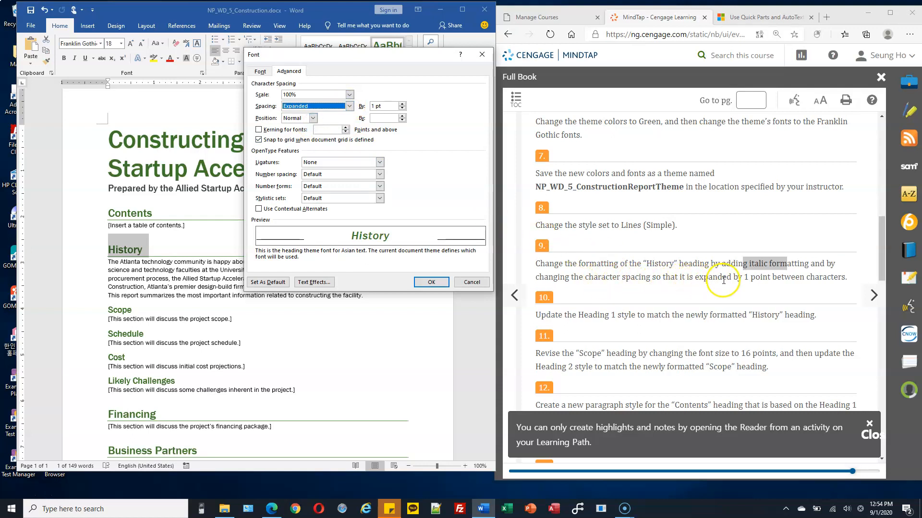
click(387, 106)
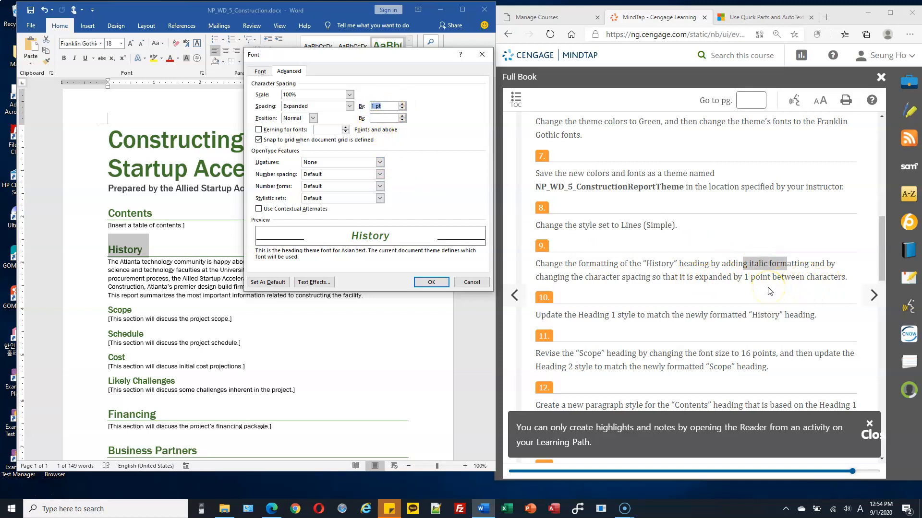
click(260, 71)
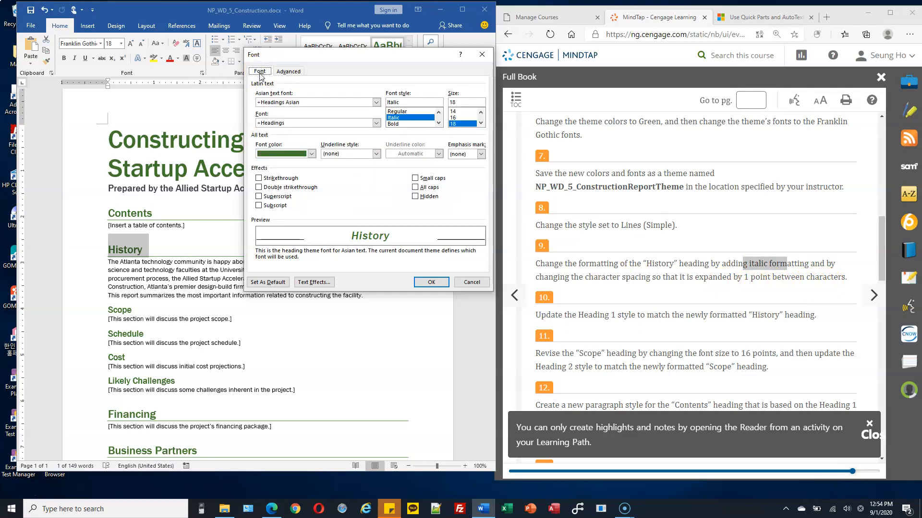
click(430, 283)
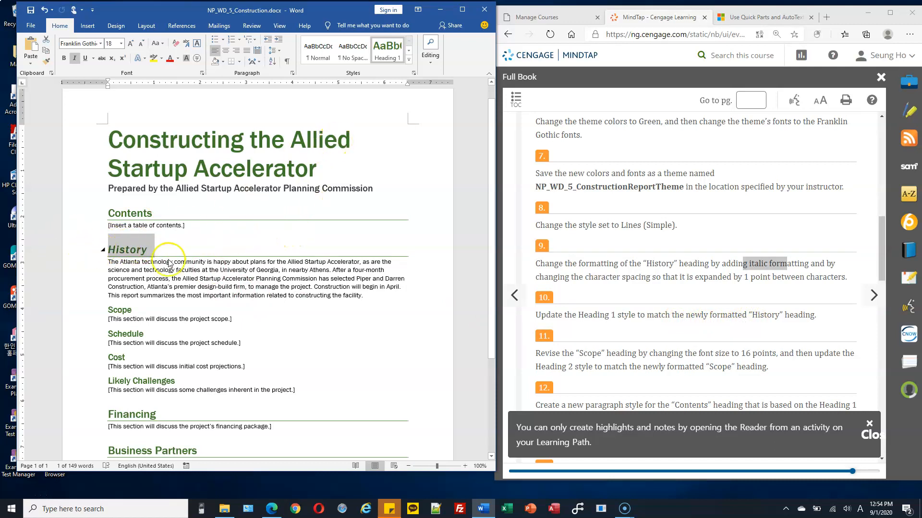
Step: Try updating the Heading 1 style to match the formatted "History" heading, and undo the style update
click(130, 213)
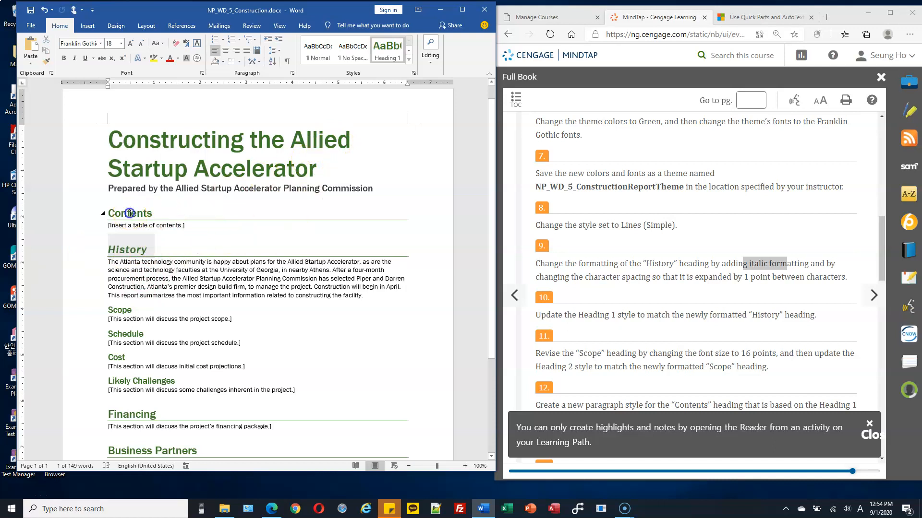
click(133, 253)
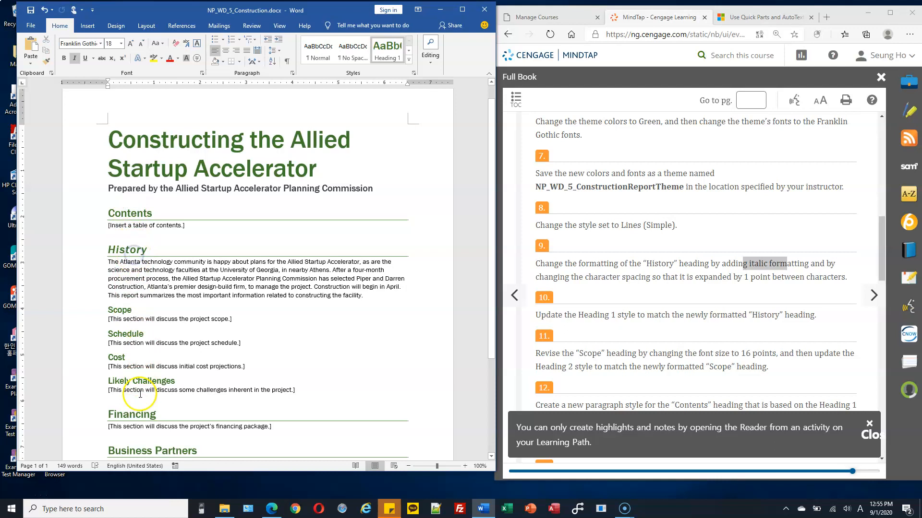
click(128, 414)
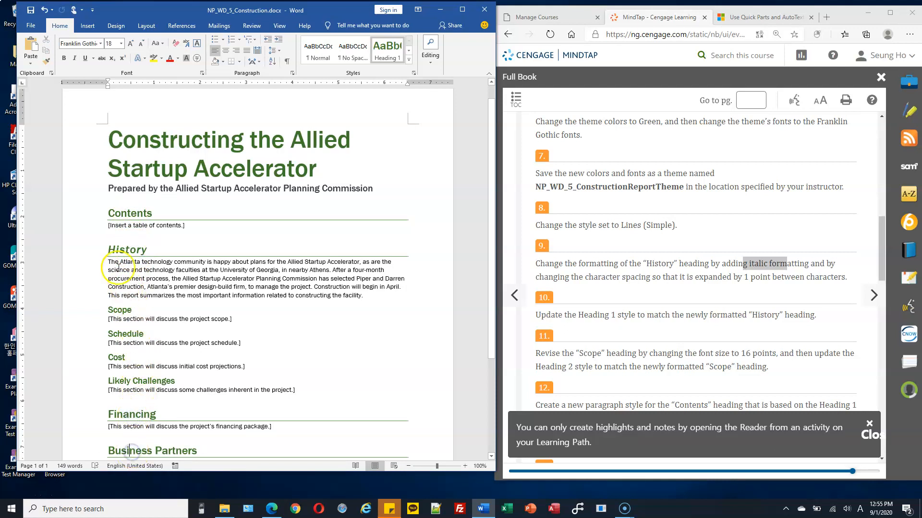
click(79, 254)
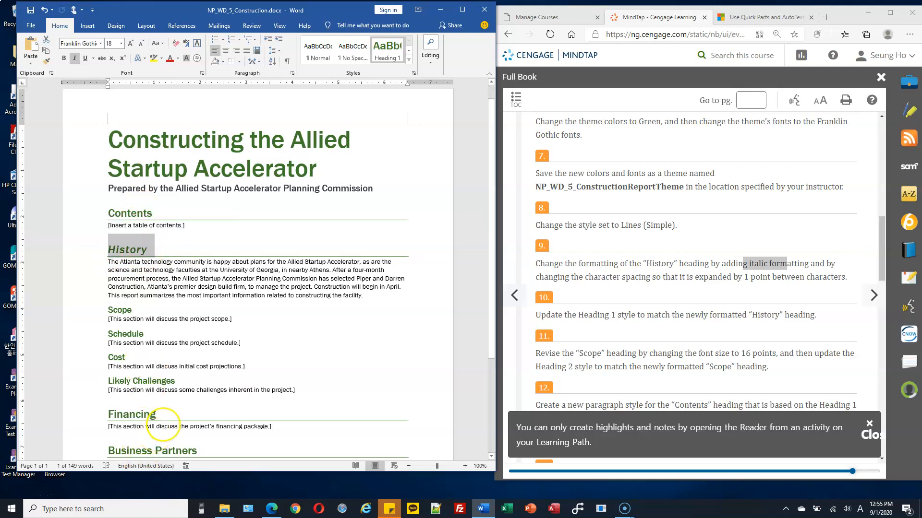
right_click(386, 52)
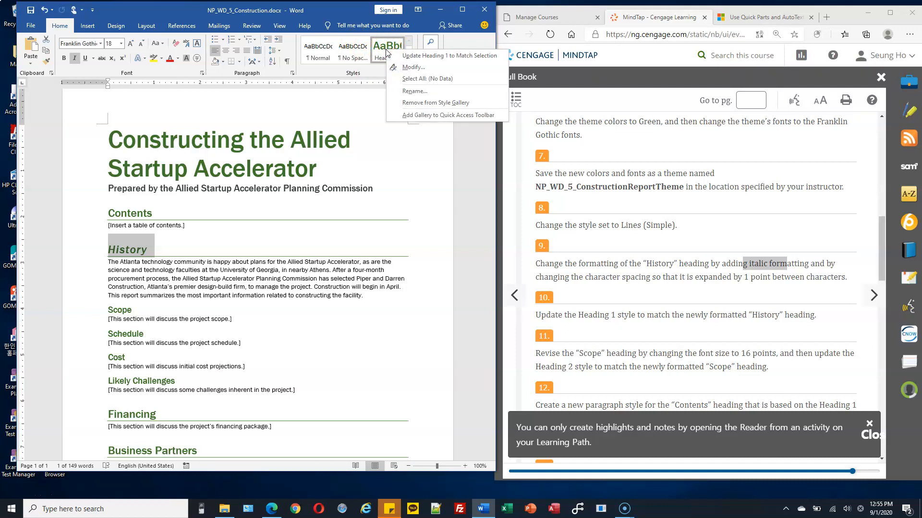
click(419, 57)
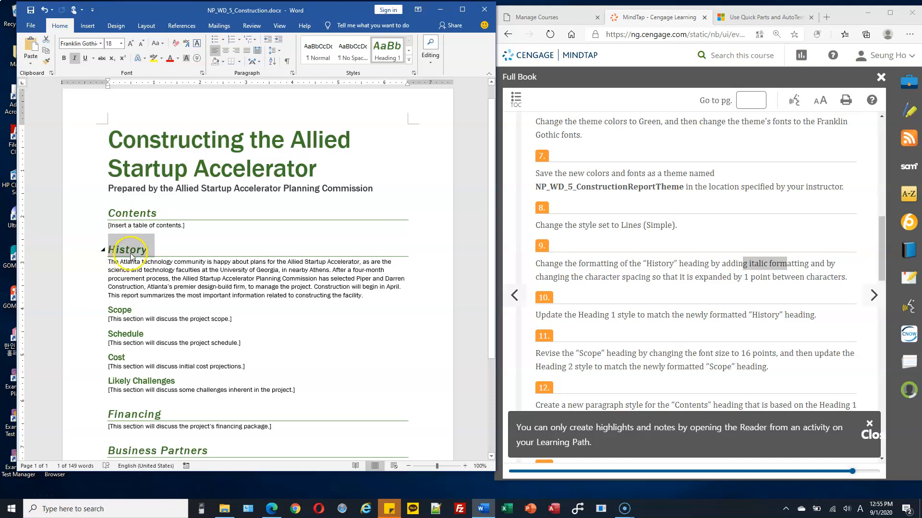
key(ctrl+z)
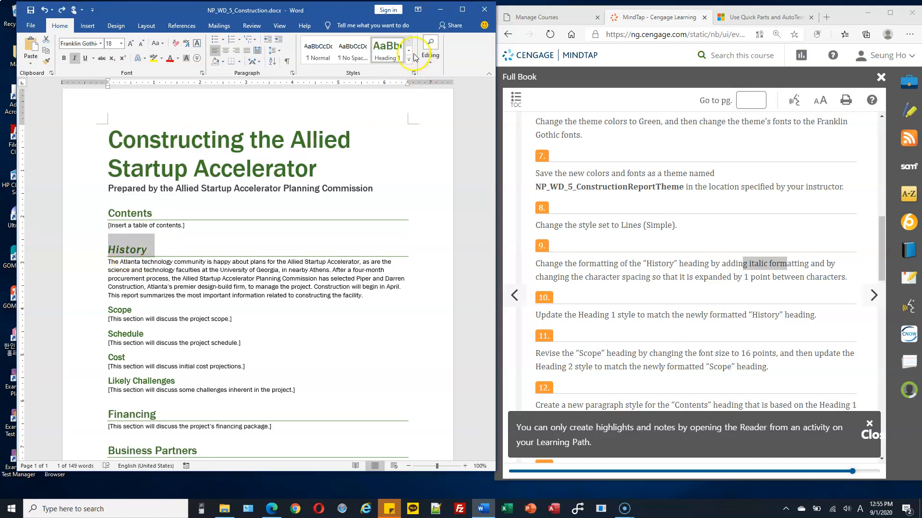
Step: Update the Heading 1 style to match the formatting of the selected "History" heading
right_click(383, 52)
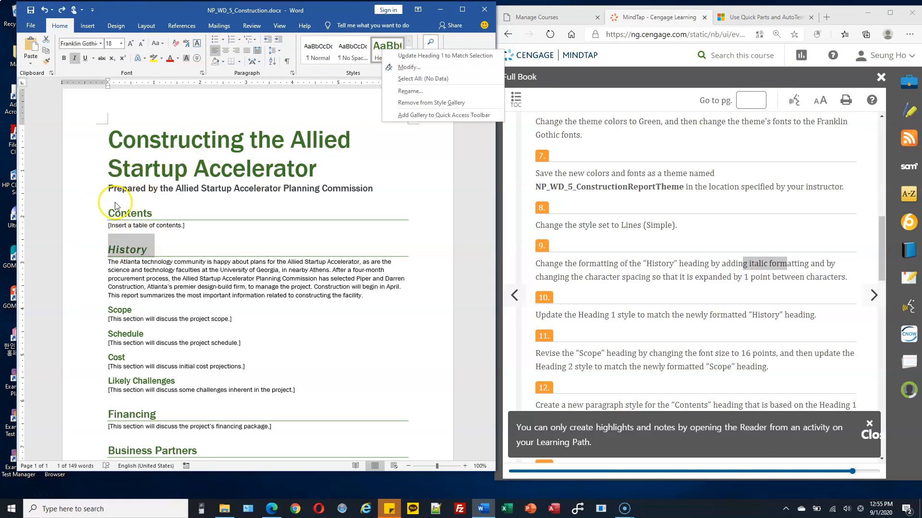
click(415, 57)
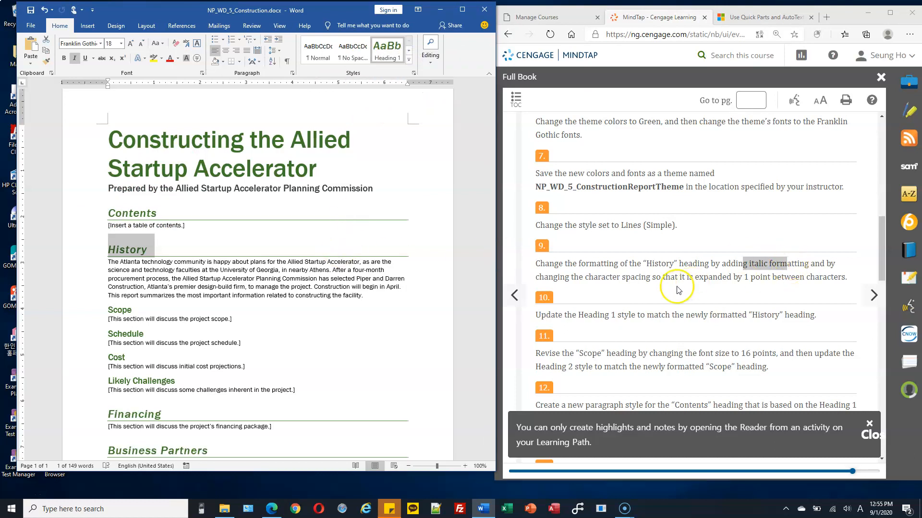
drag(617, 277, 713, 286)
drag(624, 315, 701, 315)
Step: Select the "Scope" heading and set its font size to 16 points
scroll(702, 315, down, 1)
scroll(701, 315, down, 1)
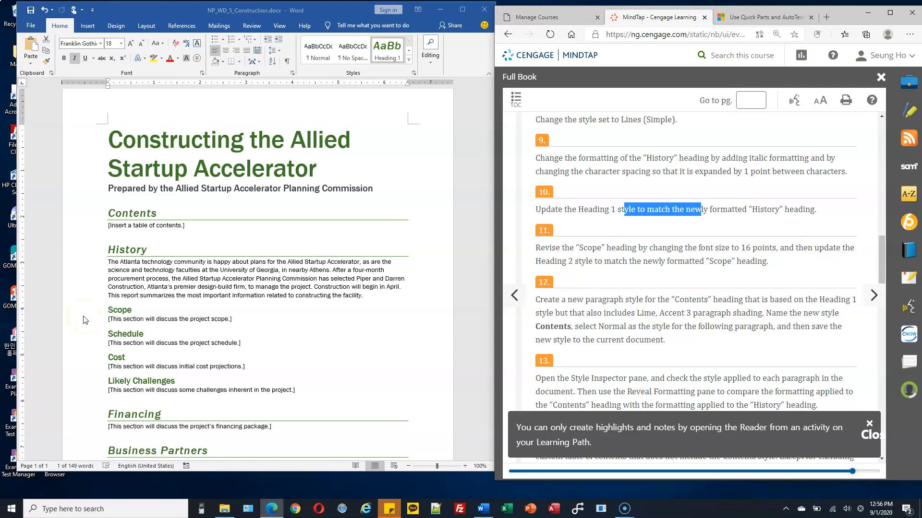
click(83, 309)
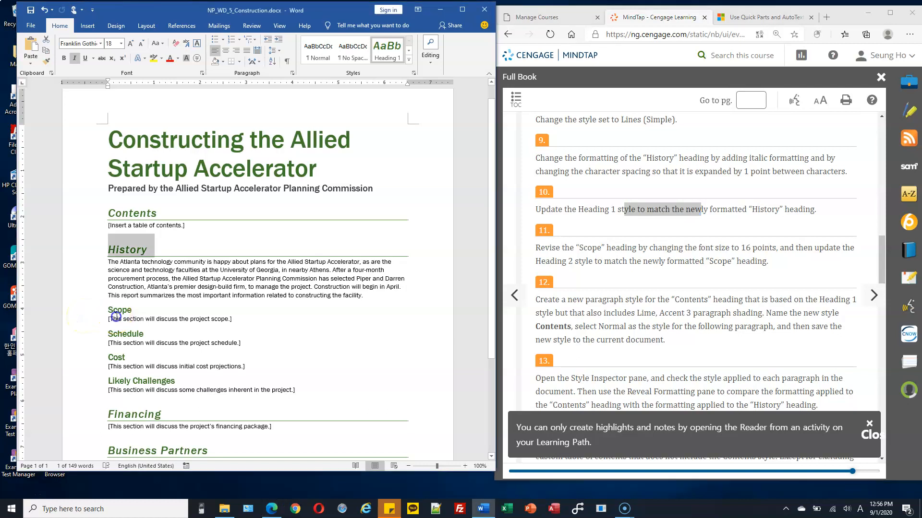
click(83, 313)
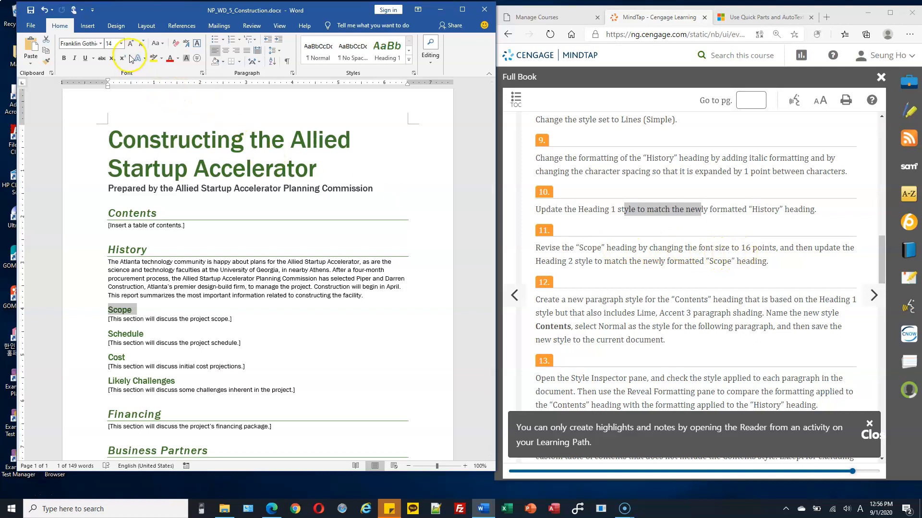
click(121, 44)
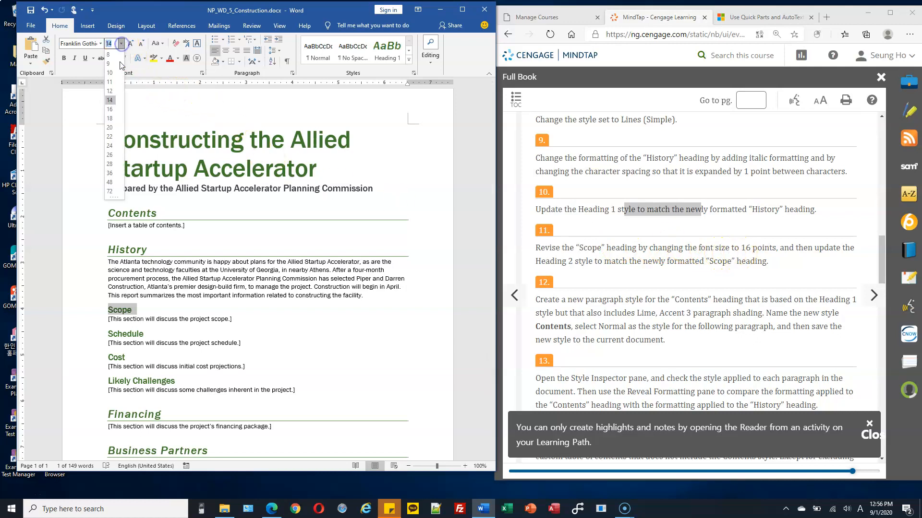
click(112, 110)
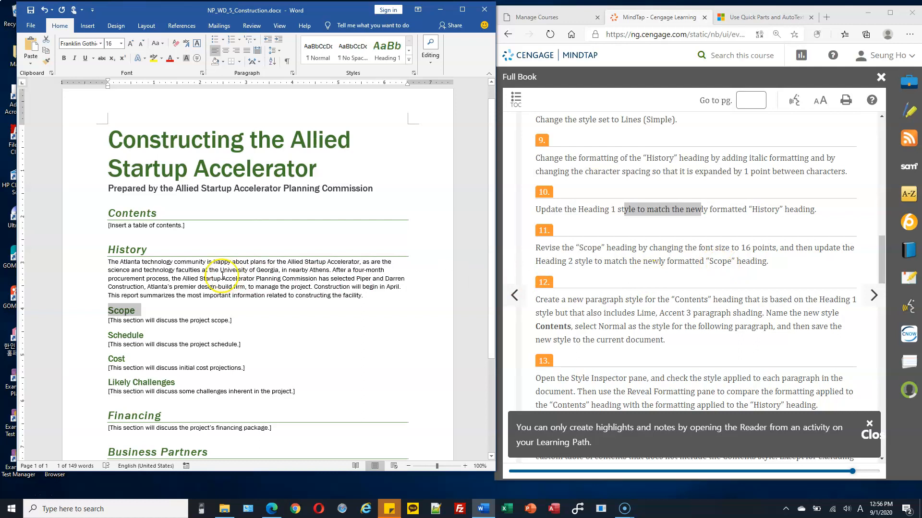
Step: Update the Heading 2 style to match the reformatted "Scope" heading, and deselect the heading
scroll(132, 269, down, 2)
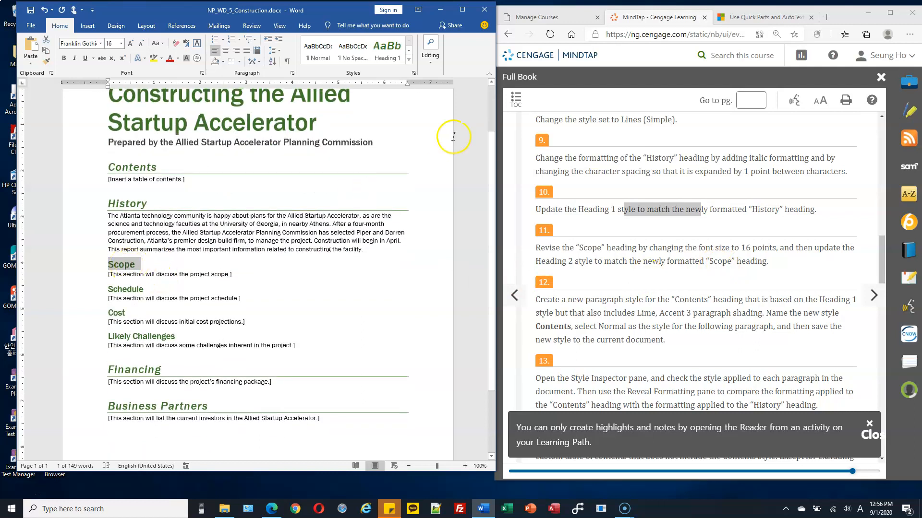
click(407, 60)
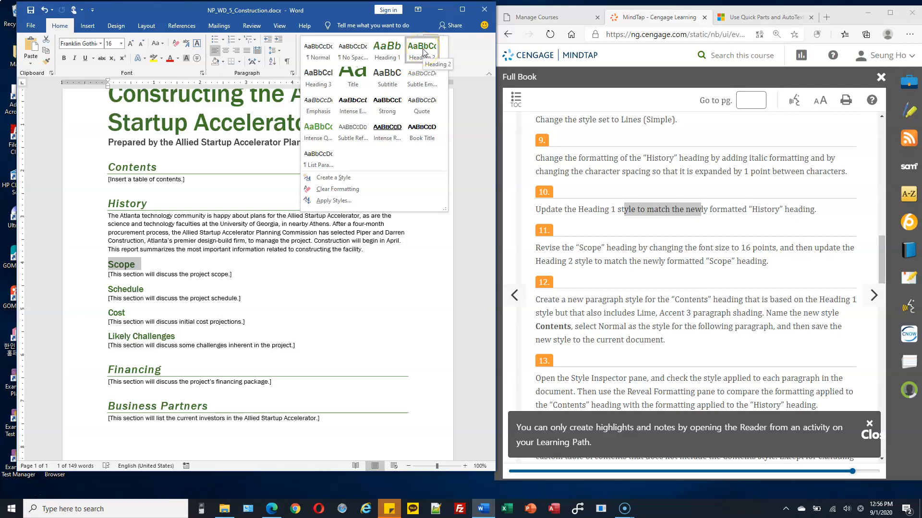
right_click(424, 52)
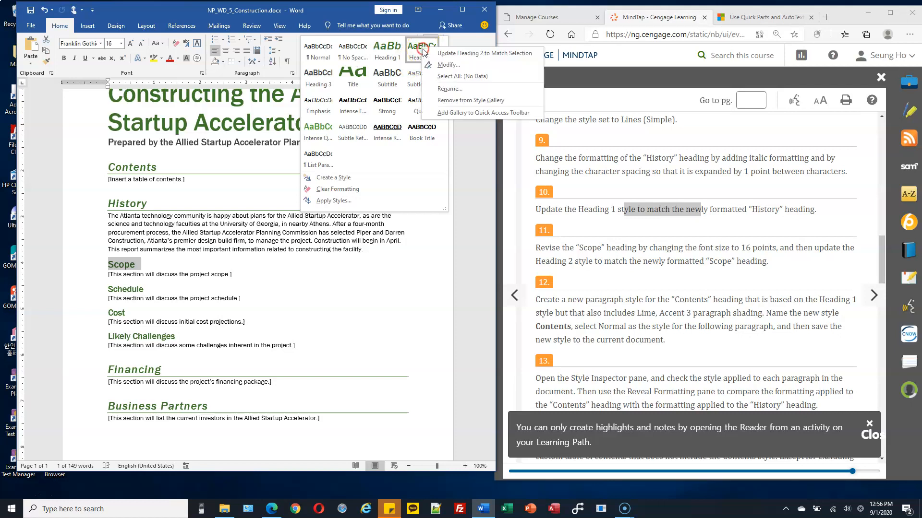
click(464, 52)
click(233, 241)
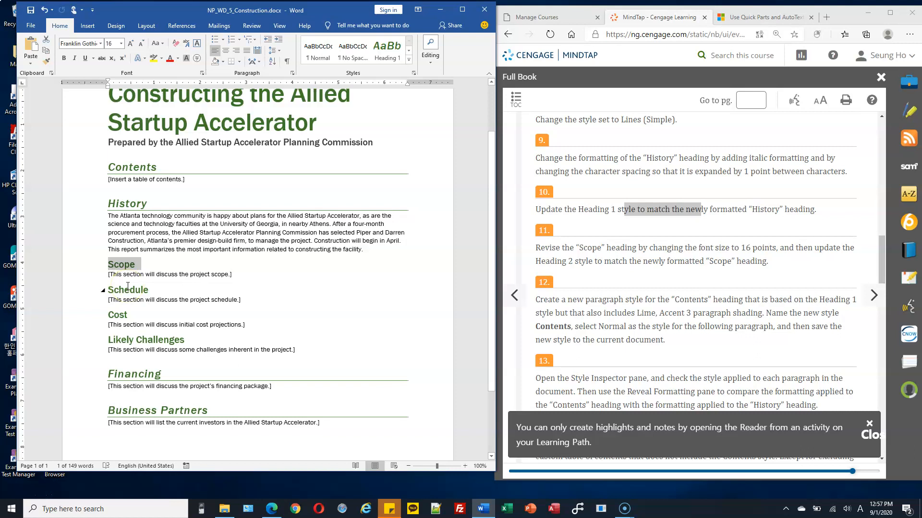
click(89, 264)
click(132, 264)
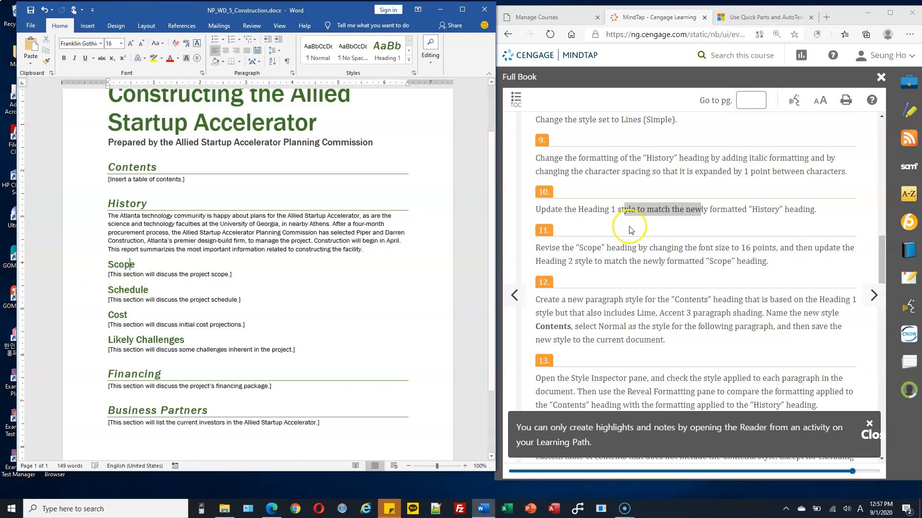
Step: Read the assignment's step 12, select the "Contents" heading, and open the Styles pane
click(643, 245)
scroll(624, 250, down, 2)
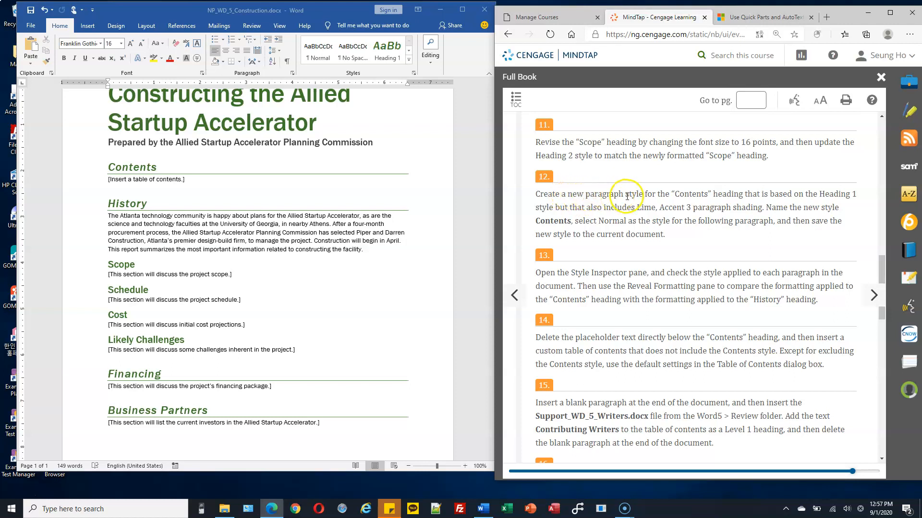
drag(566, 194, 663, 194)
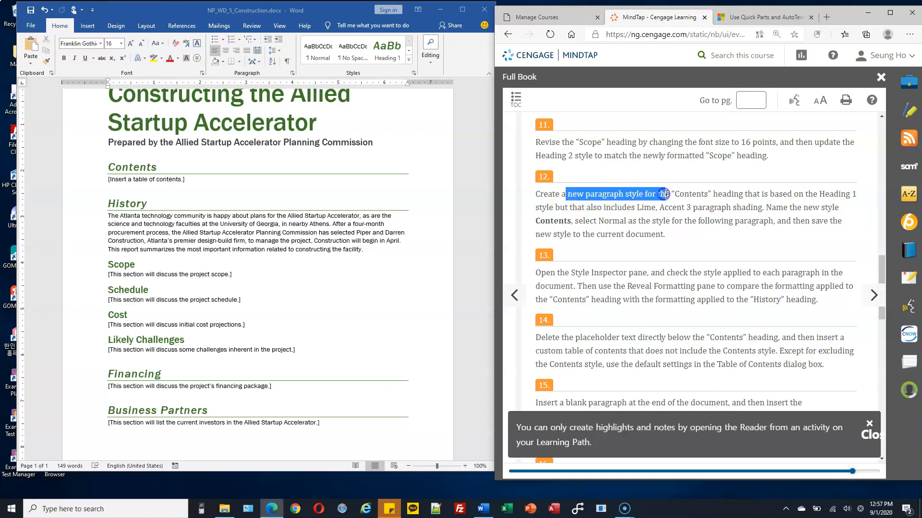
click(136, 171)
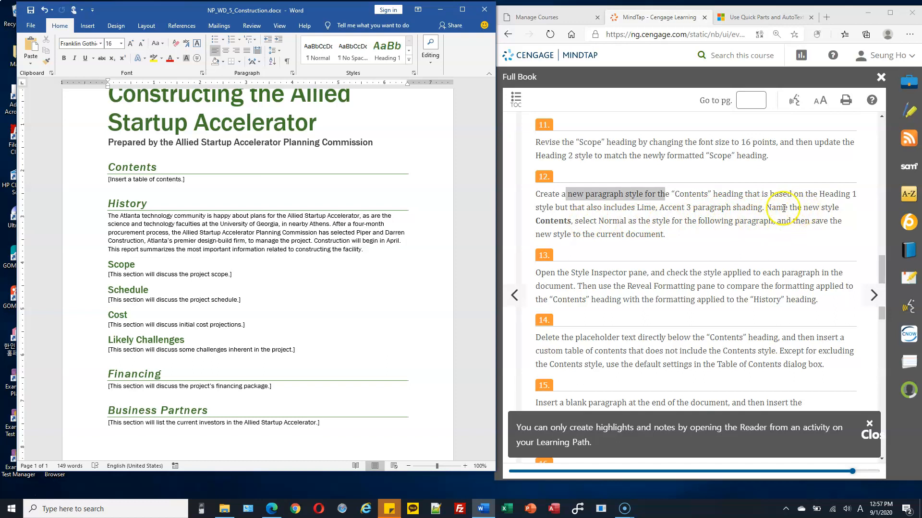
click(612, 221)
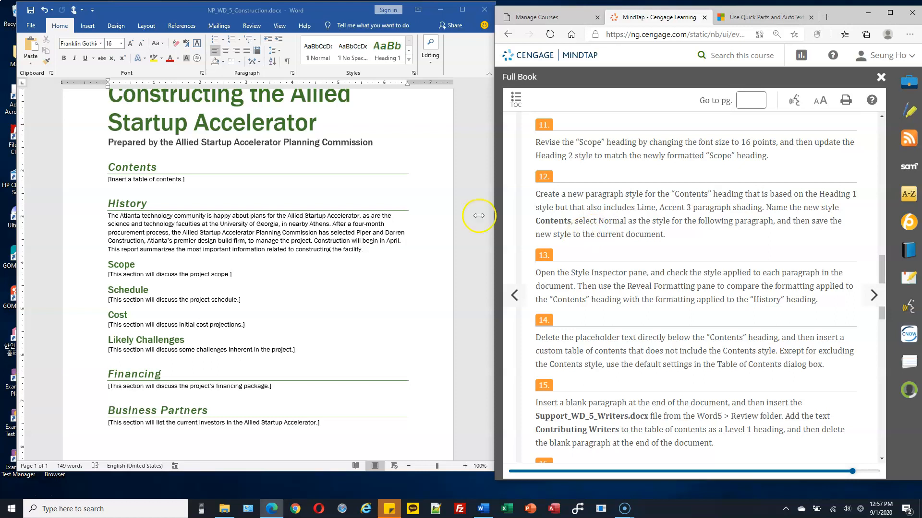
click(84, 171)
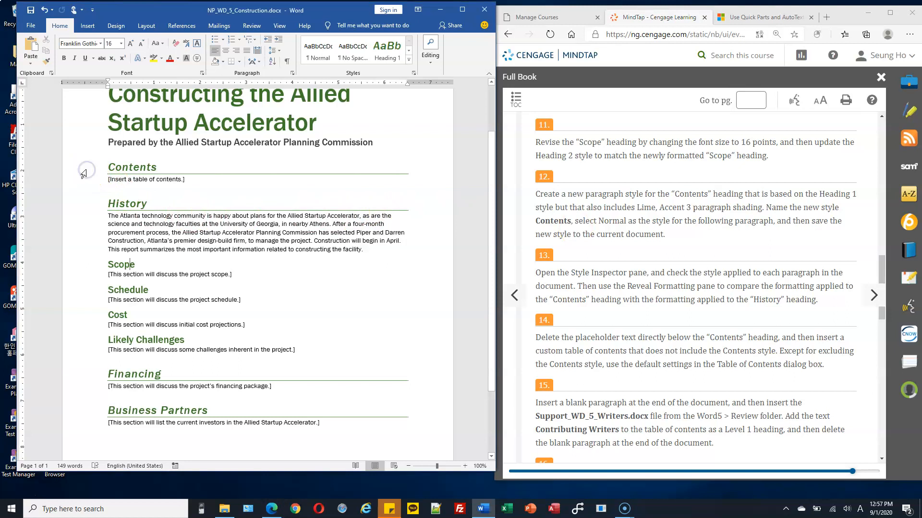
click(84, 173)
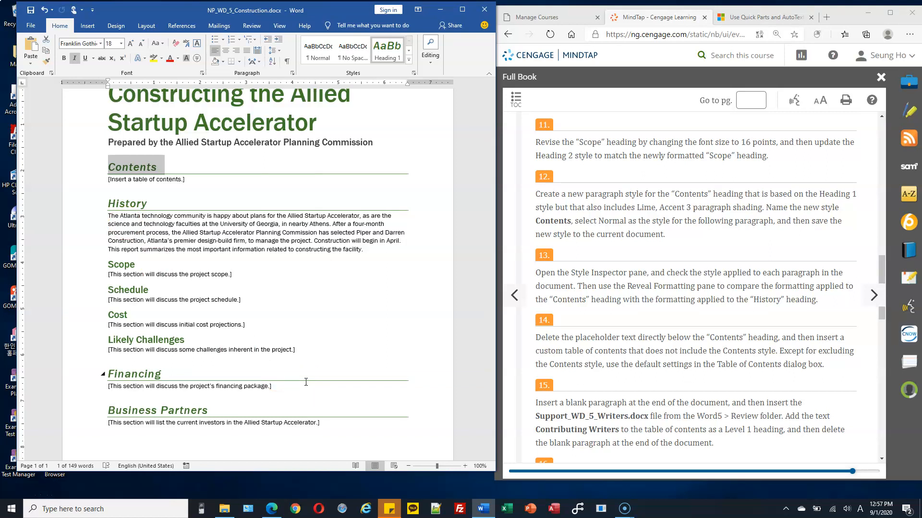
click(411, 99)
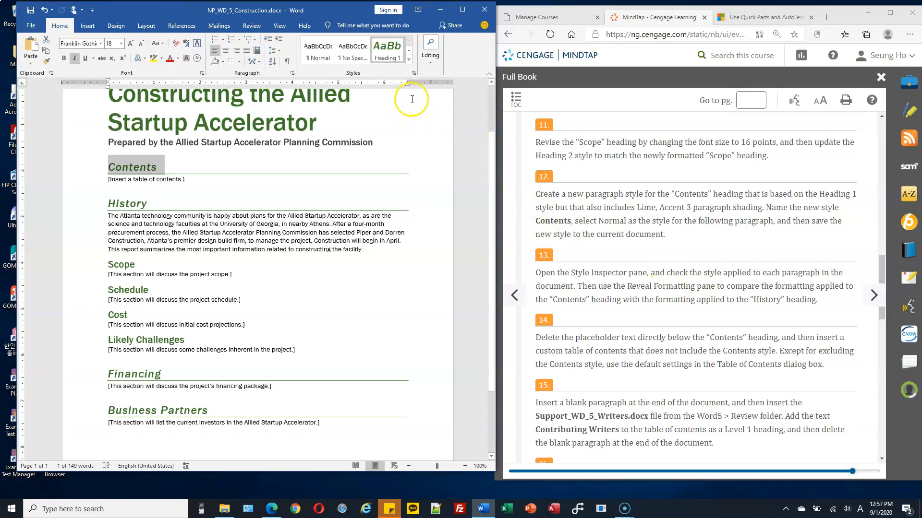
click(414, 74)
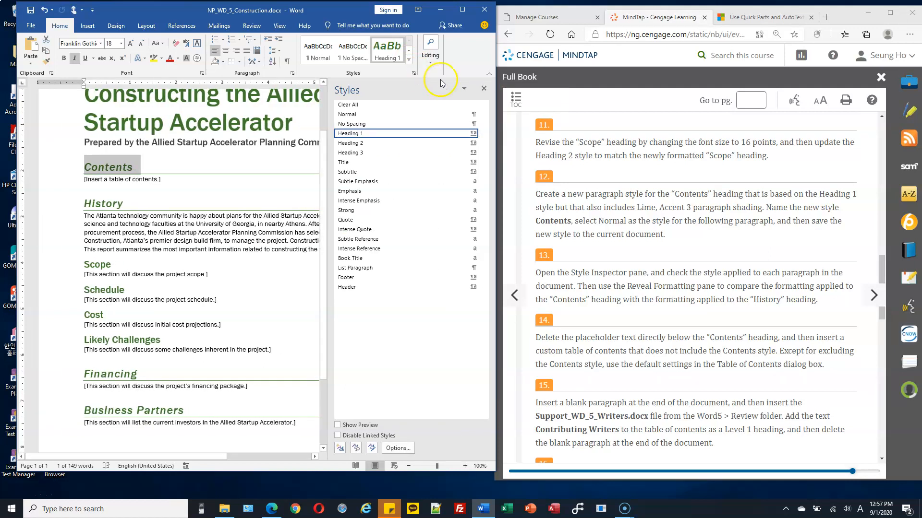
Step: Narrow the Styles pane, undock it, and place it as a floating pane over the document's upper part
click(463, 89)
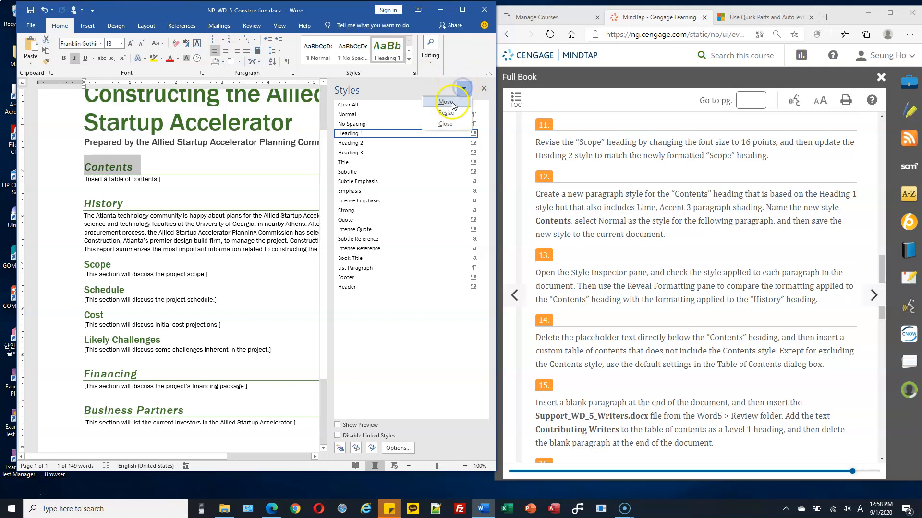
click(445, 114)
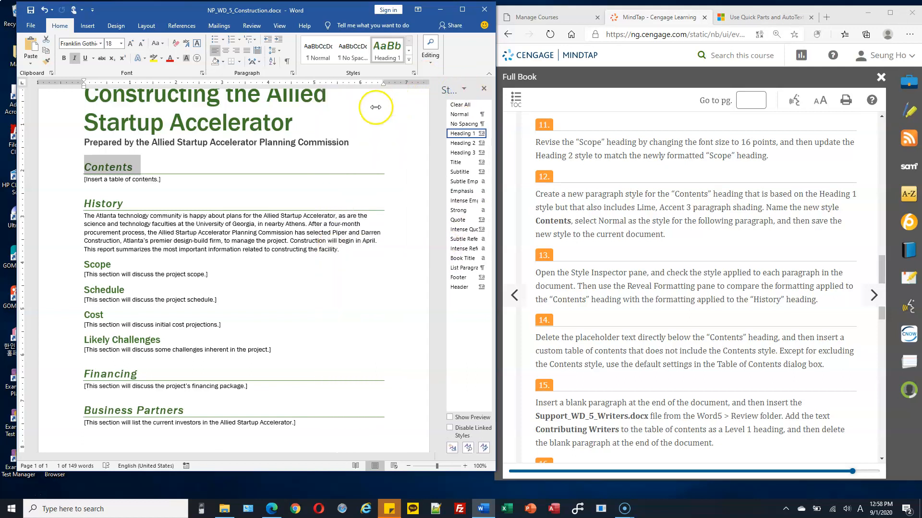
click(375, 106)
click(464, 90)
click(449, 102)
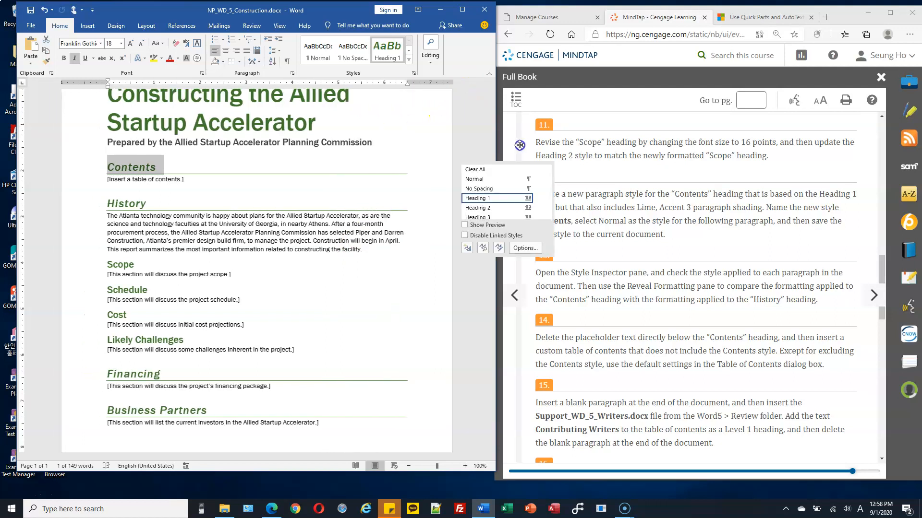
click(426, 99)
drag(423, 108, 428, 103)
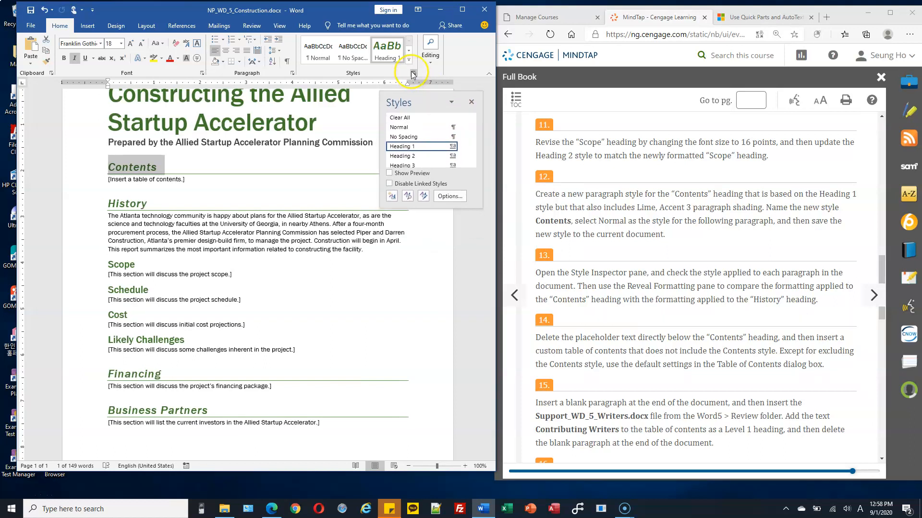
drag(398, 100, 393, 100)
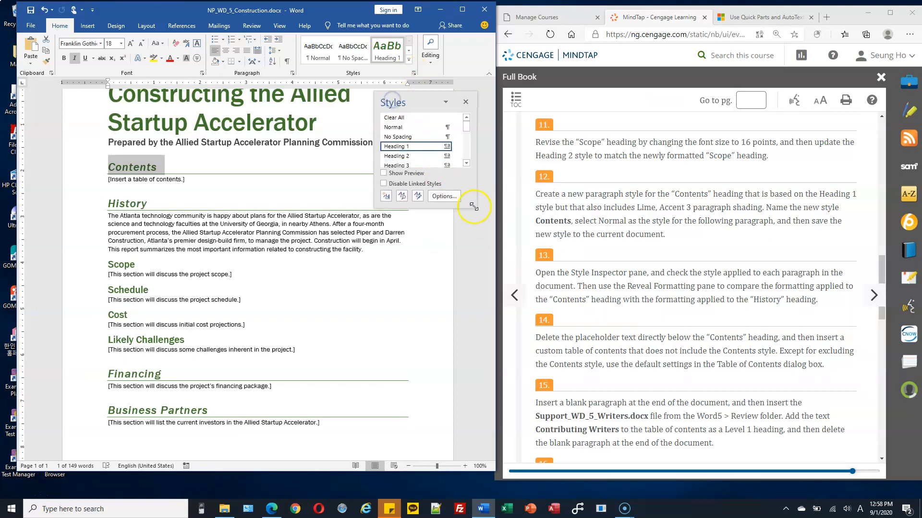
click(386, 197)
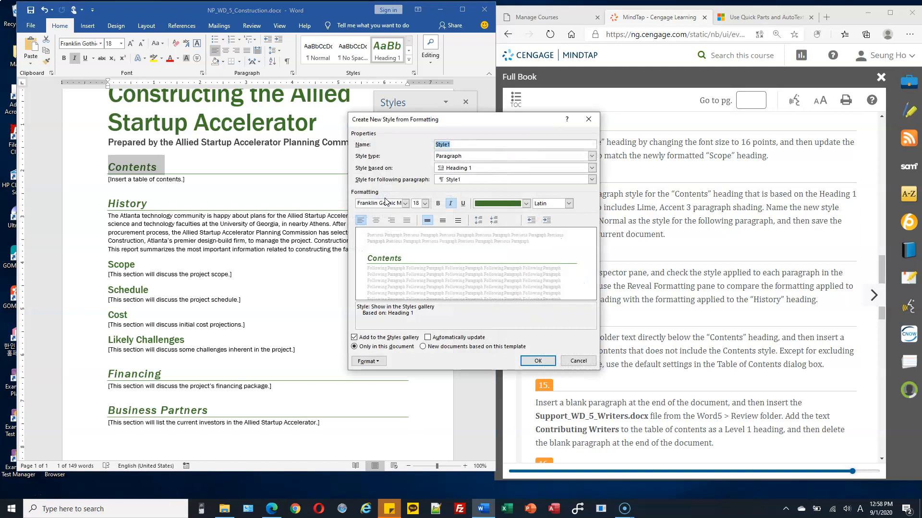
drag(418, 126, 406, 143)
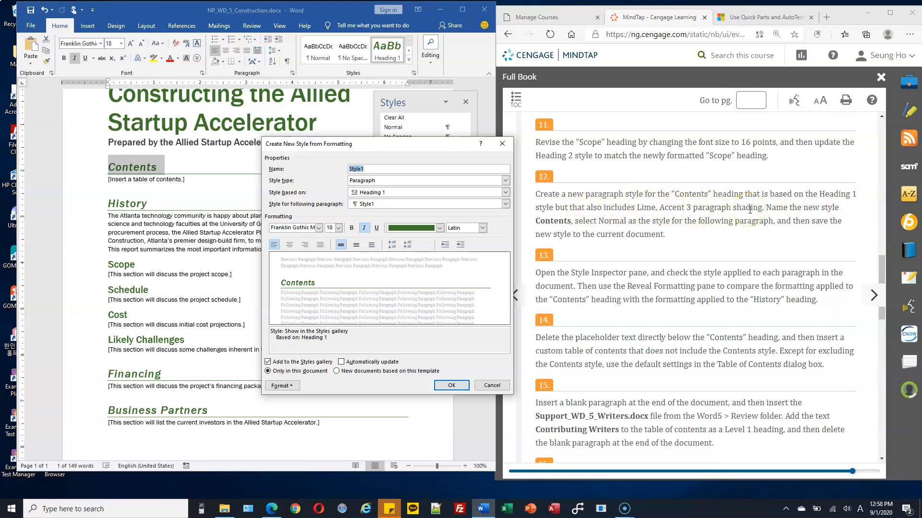
drag(762, 207, 549, 208)
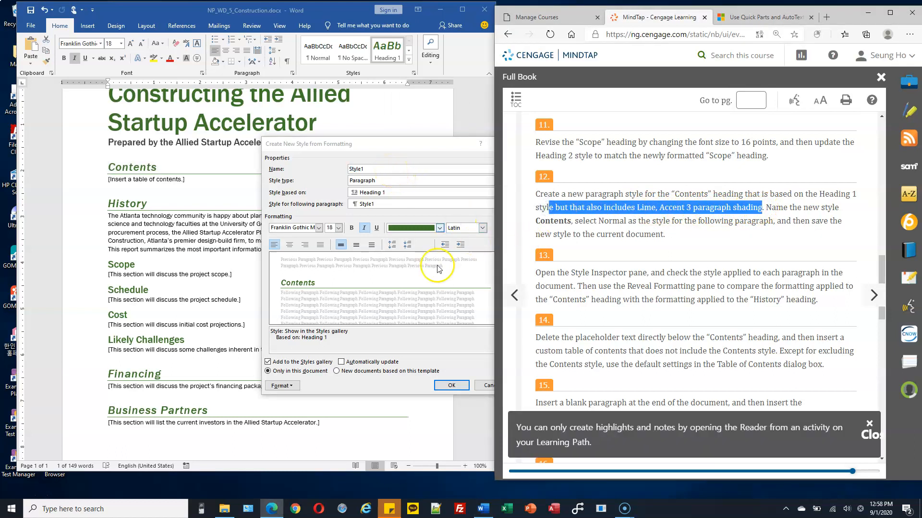
click(449, 156)
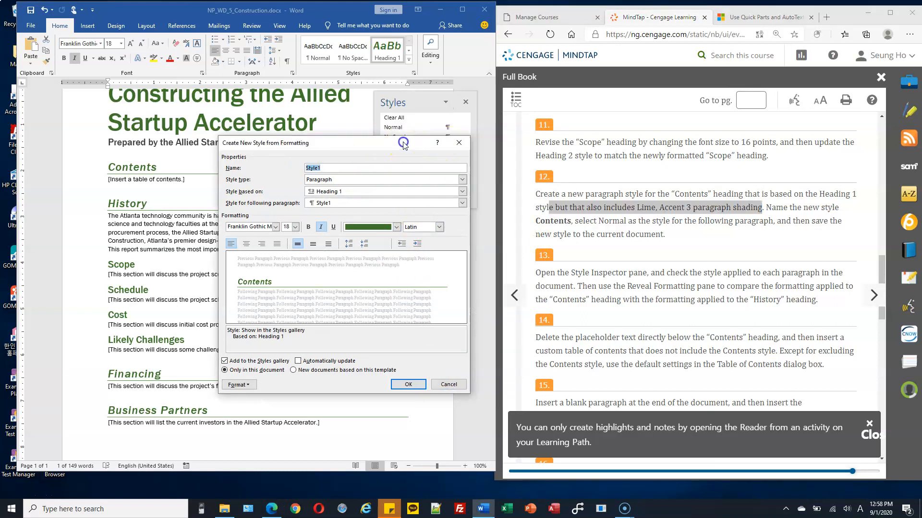
click(450, 384)
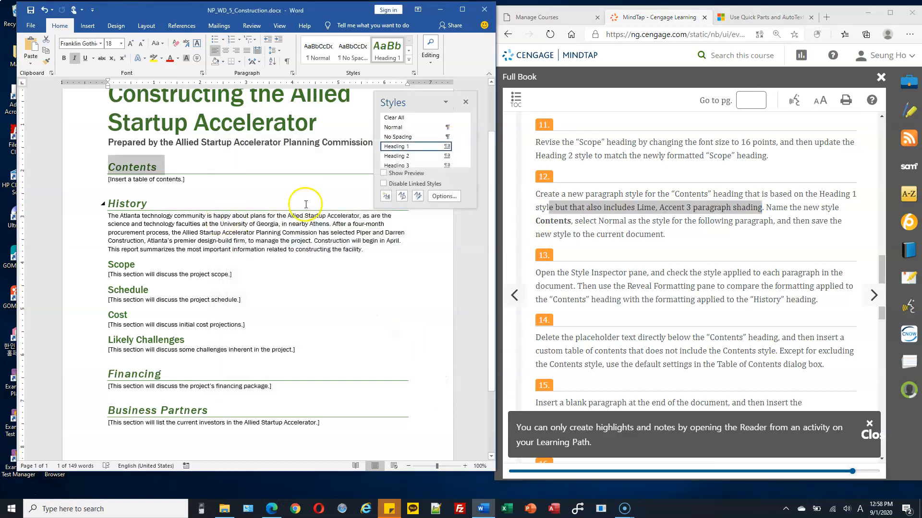
Step: Move the floating Styles pane farther down the document and highlight the paragraph shading requirement in the assignment's step 12
drag(410, 108, 425, 207)
click(90, 164)
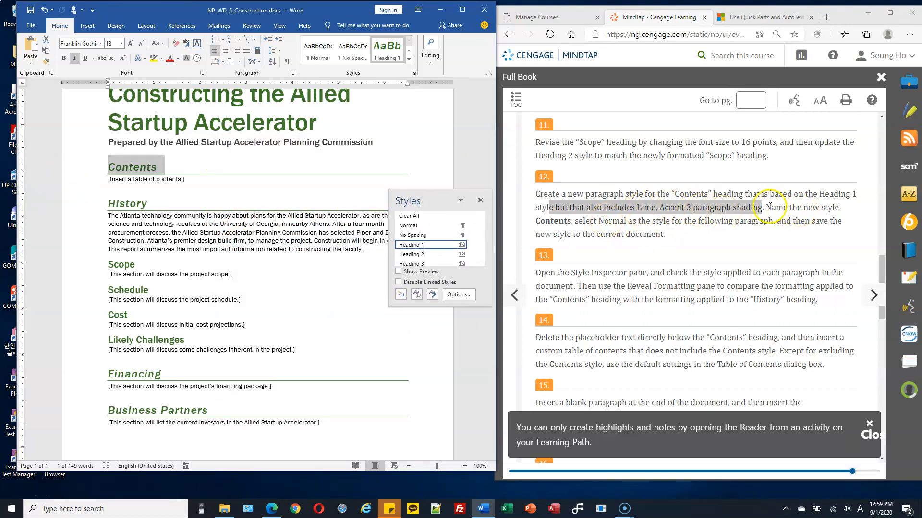
click(648, 206)
drag(758, 207, 634, 207)
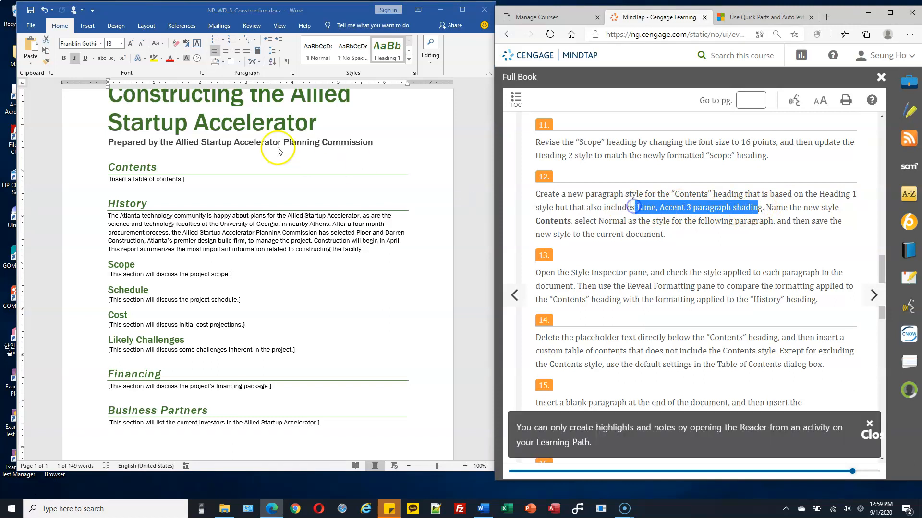
Step: Apply Lime, Accent 3 paragraph shading to the "Contents" heading and keep the heading selected
click(222, 65)
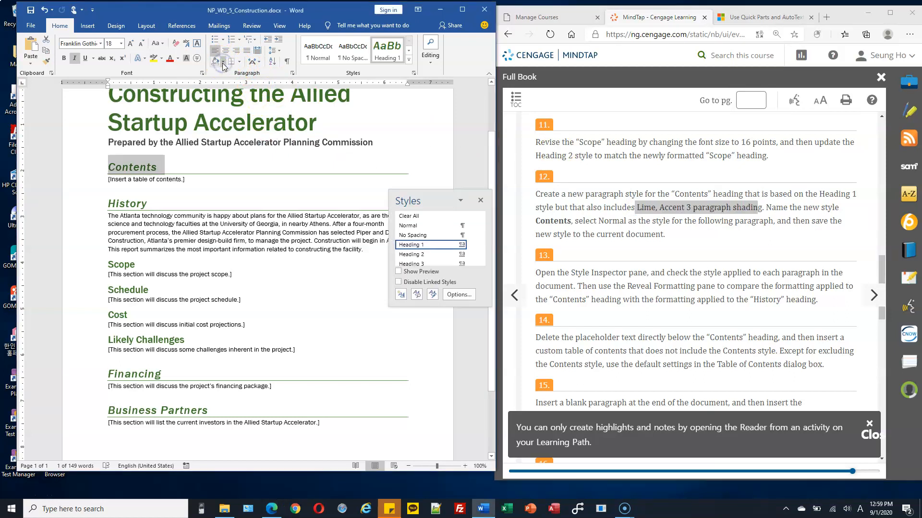
click(223, 61)
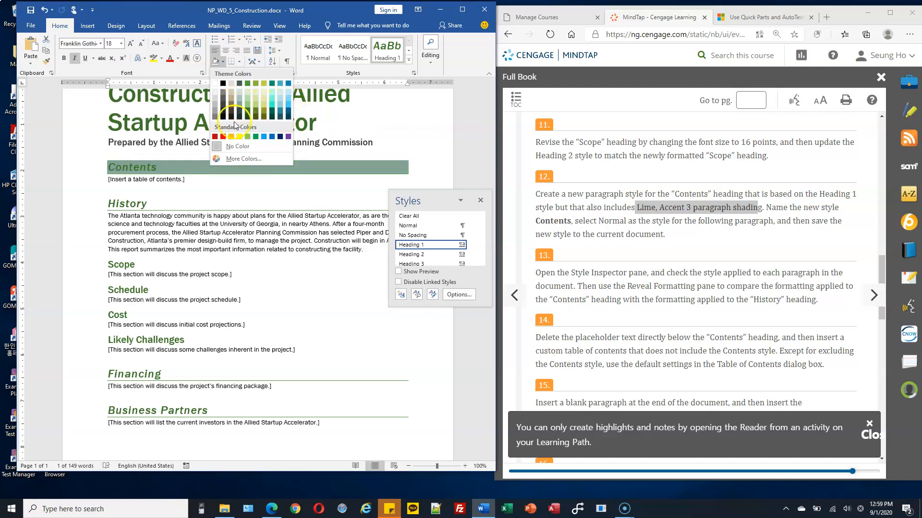
click(16, 500)
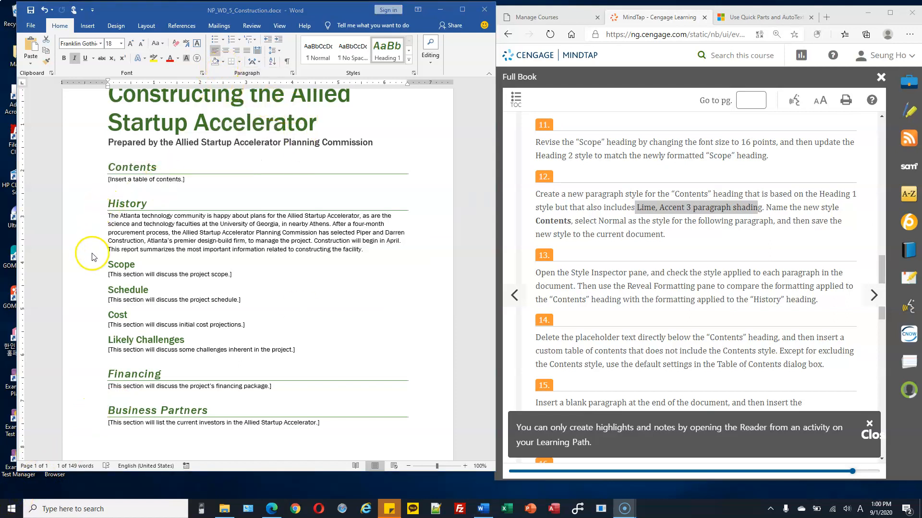
click(93, 233)
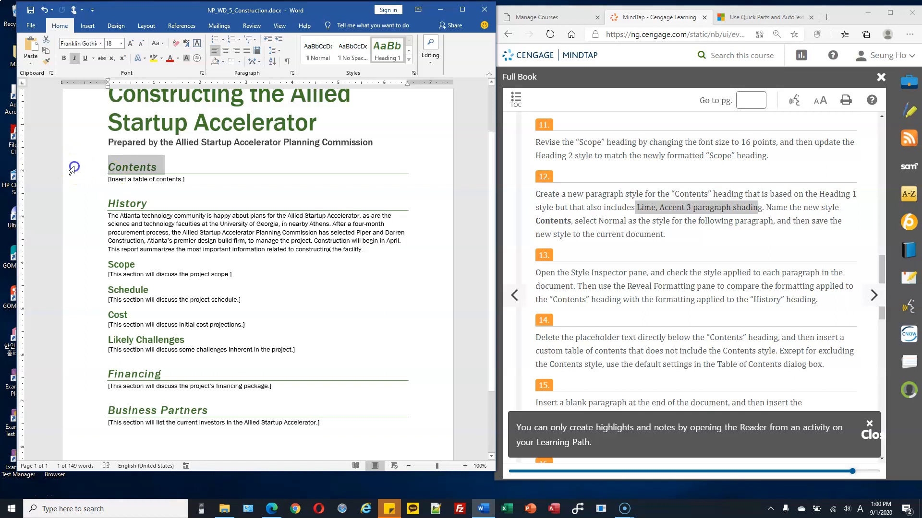
click(224, 63)
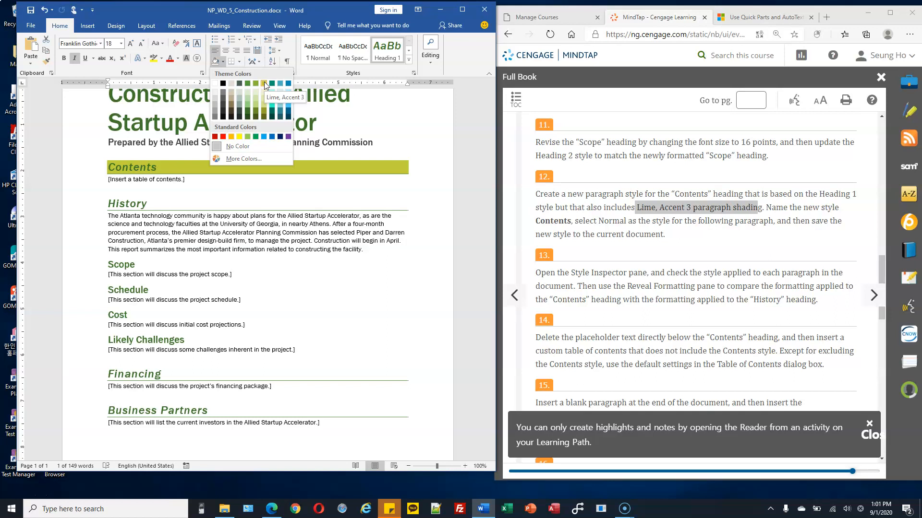
click(264, 82)
click(109, 173)
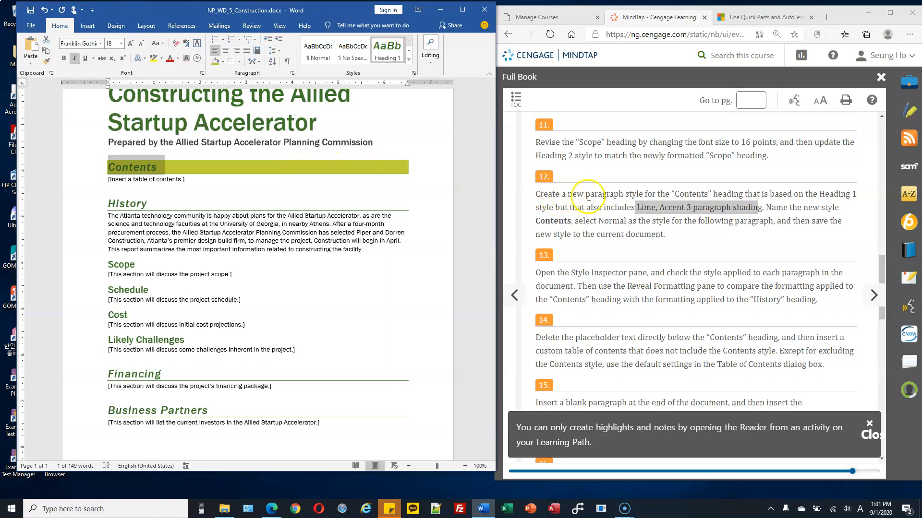
Step: Start a new paragraph style from the formatting of the "Contents" heading and name it Contents
click(413, 75)
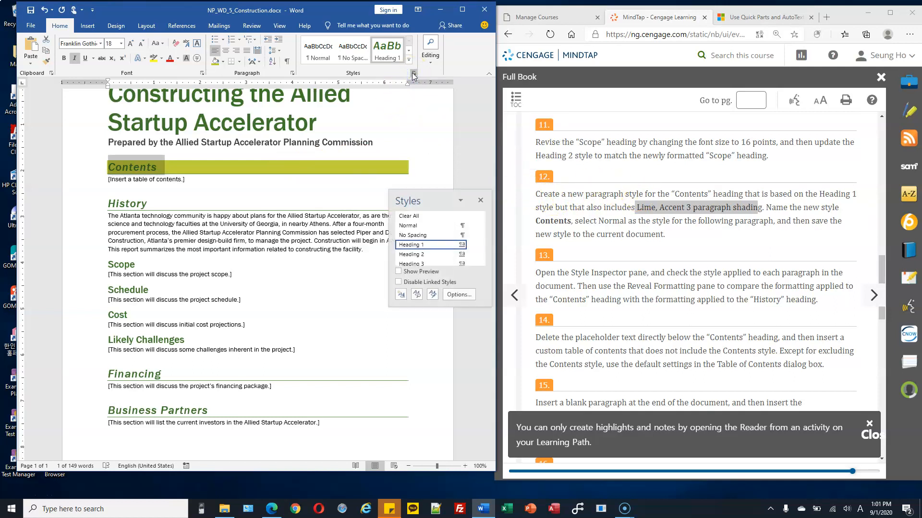
drag(430, 201, 427, 105)
click(402, 197)
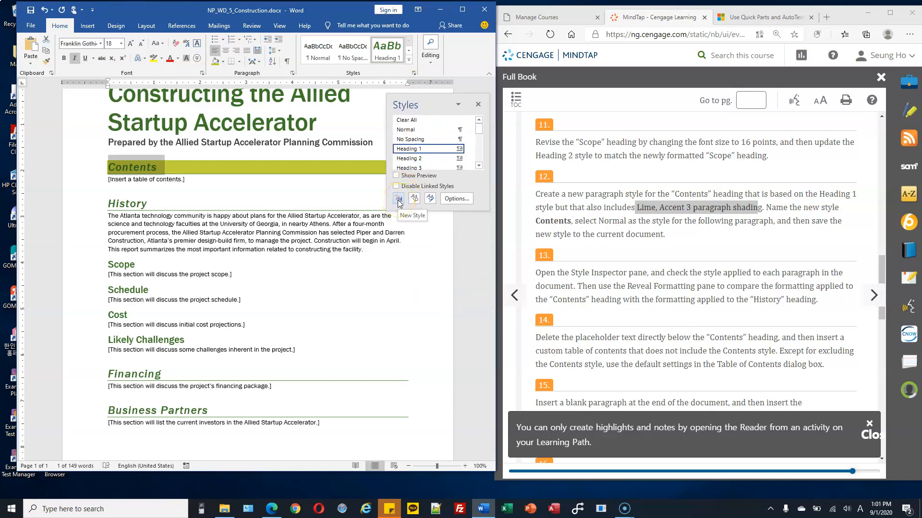
click(399, 200)
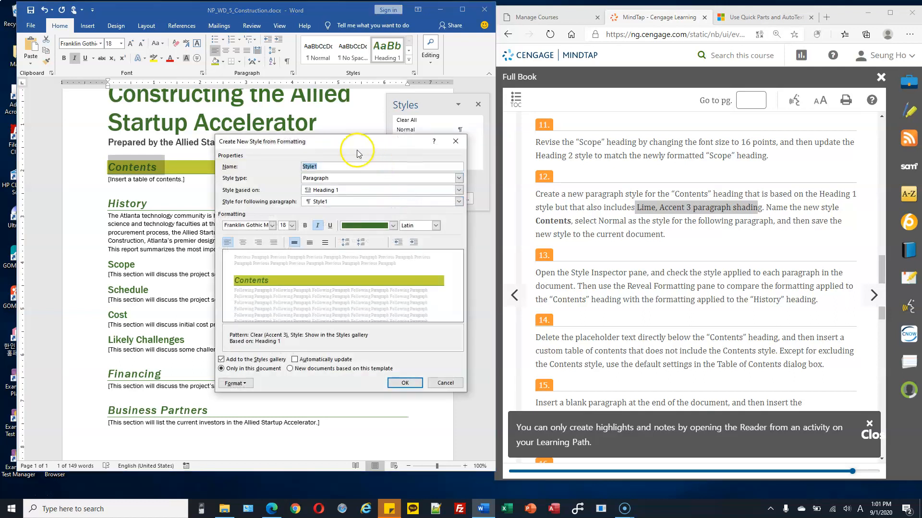
drag(344, 140, 378, 134)
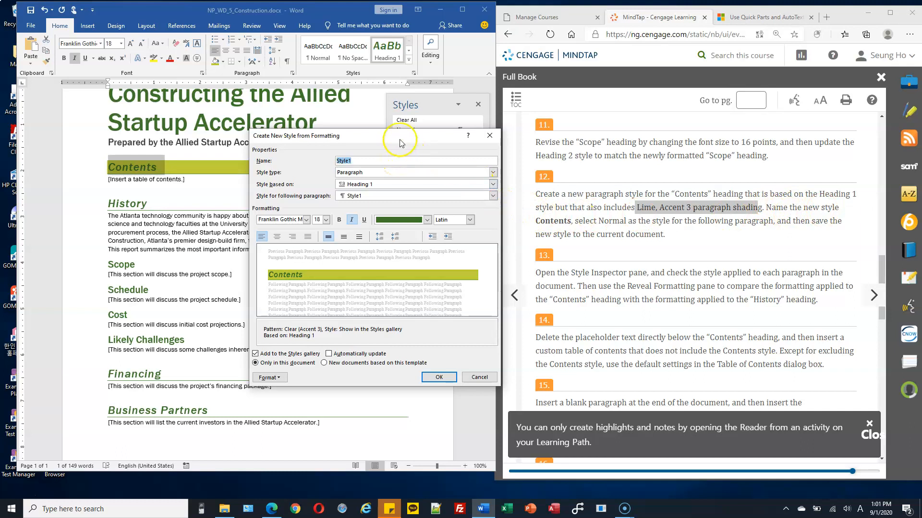
text(Contents)
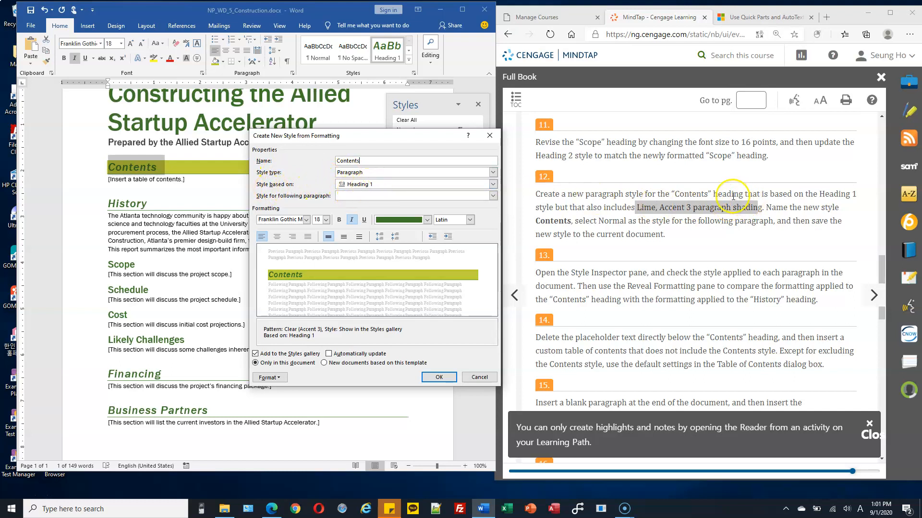
Step: Check step 12's base style requirement and set Normal as the new style's following paragraph style
double_click(791, 194)
drag(795, 193, 538, 207)
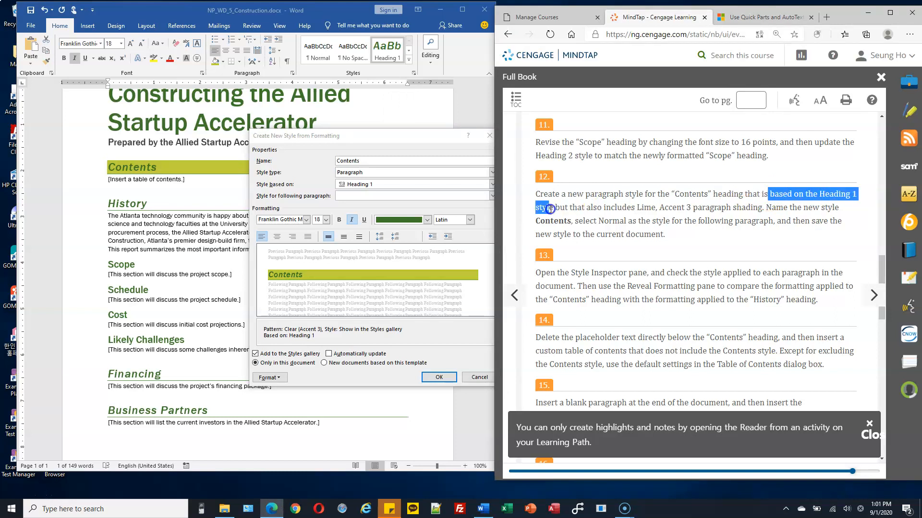
drag(717, 194, 733, 194)
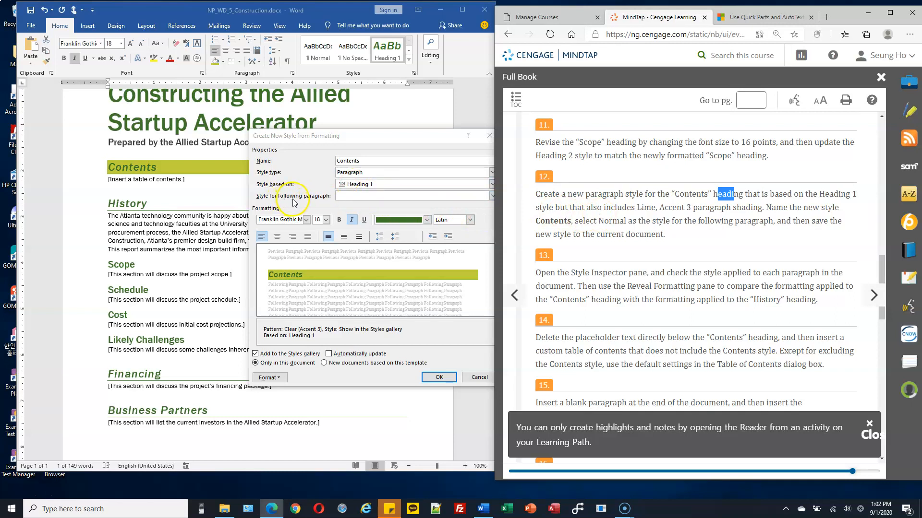
click(379, 196)
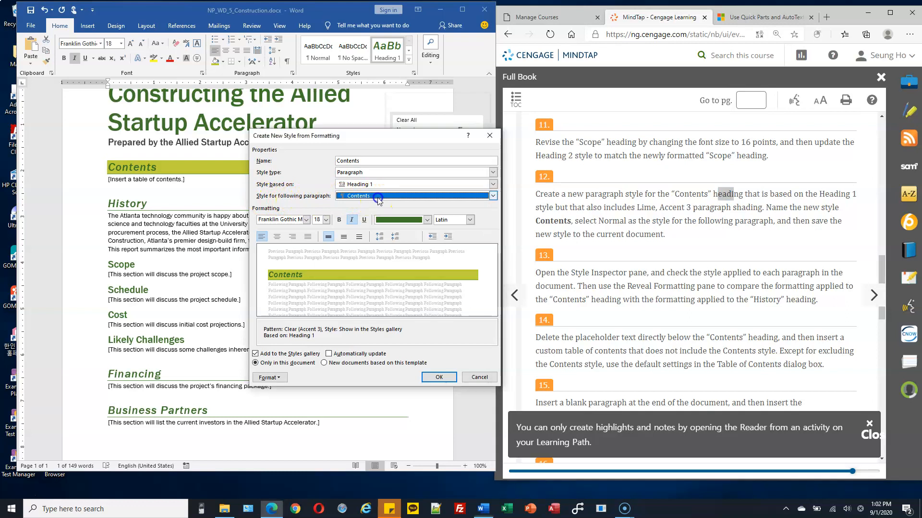
click(367, 212)
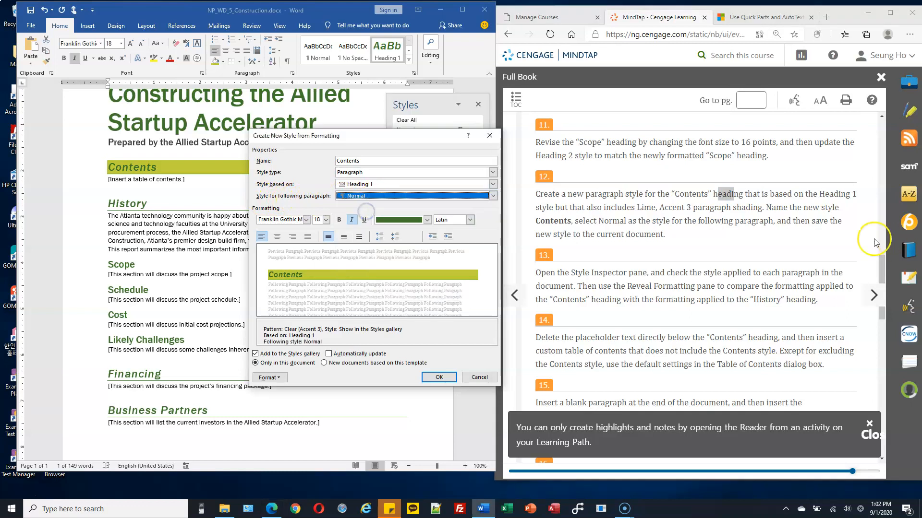
Step: Check the rest of step 12 against the style settings and save the Contents style in the current document only
click(766, 217)
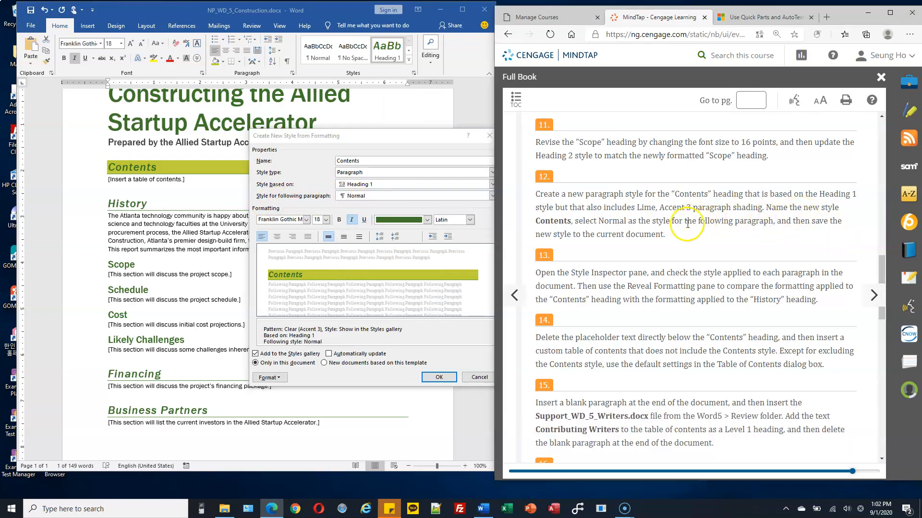
drag(599, 220, 742, 221)
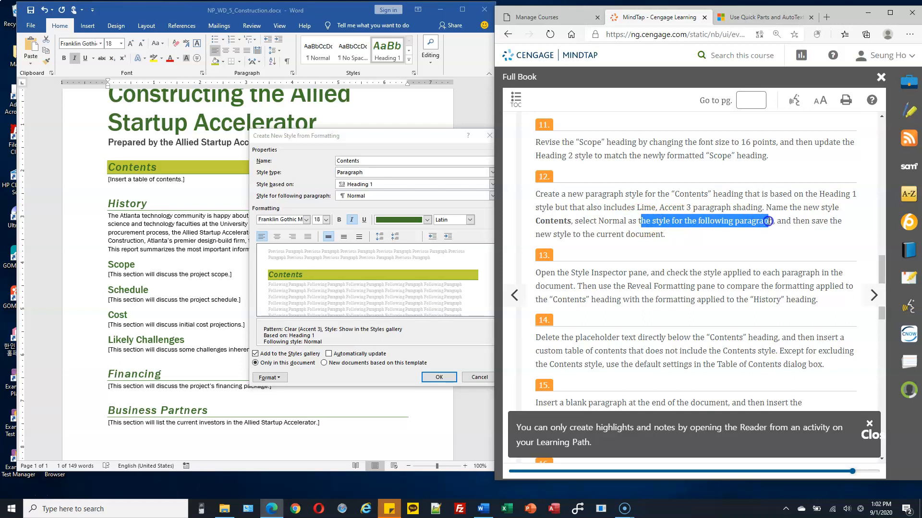
drag(772, 221, 773, 221)
click(798, 225)
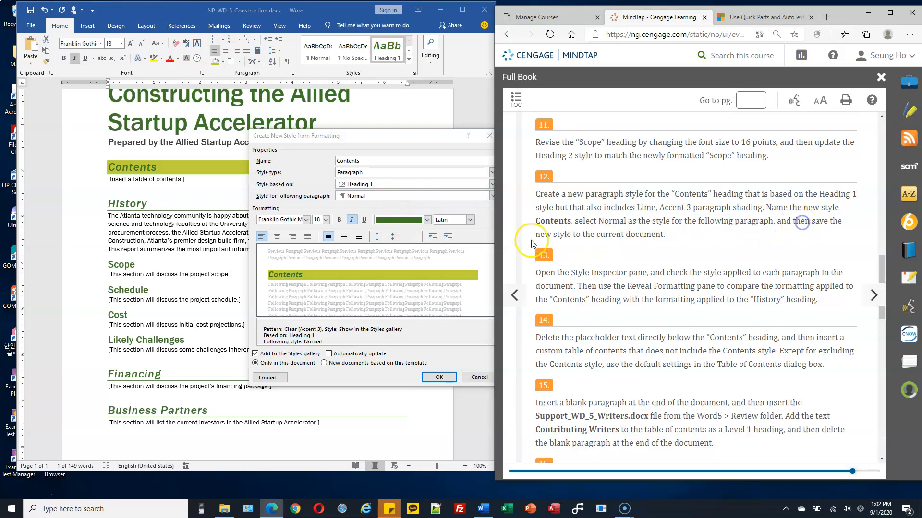
drag(544, 235, 575, 235)
drag(600, 235, 634, 236)
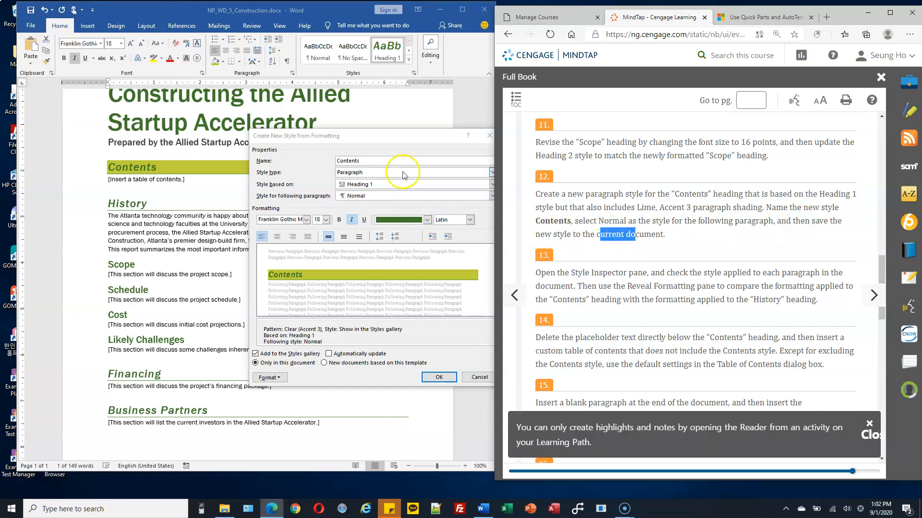
drag(403, 139, 395, 95)
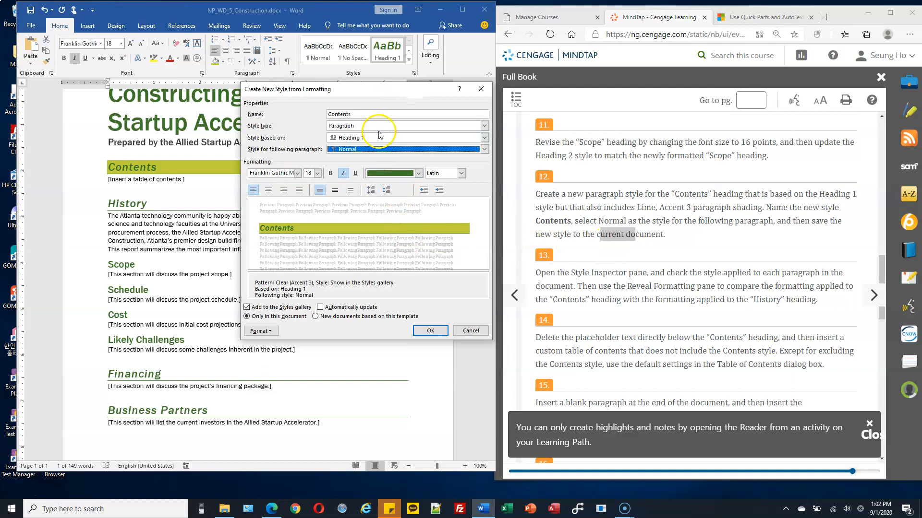
click(430, 331)
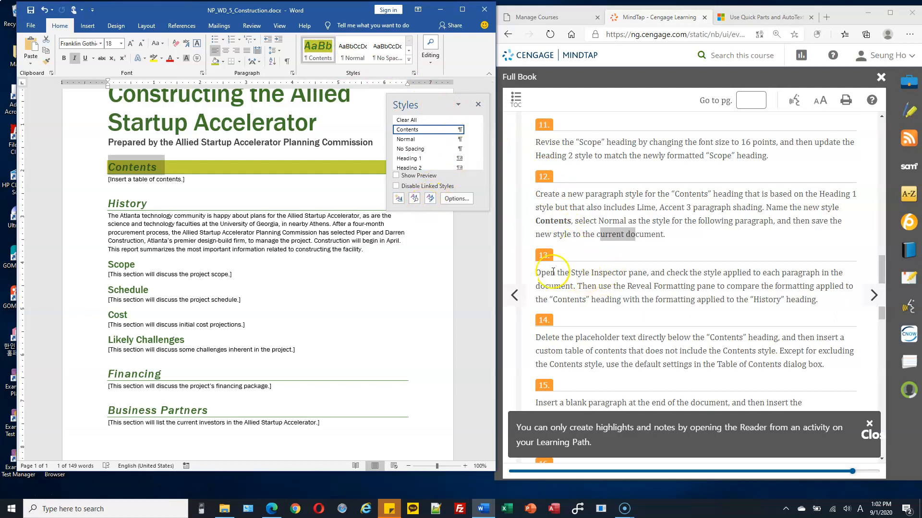
Step: Open the Style Inspector as a floating pane and inspect the style applied to the "Contents" heading
click(415, 199)
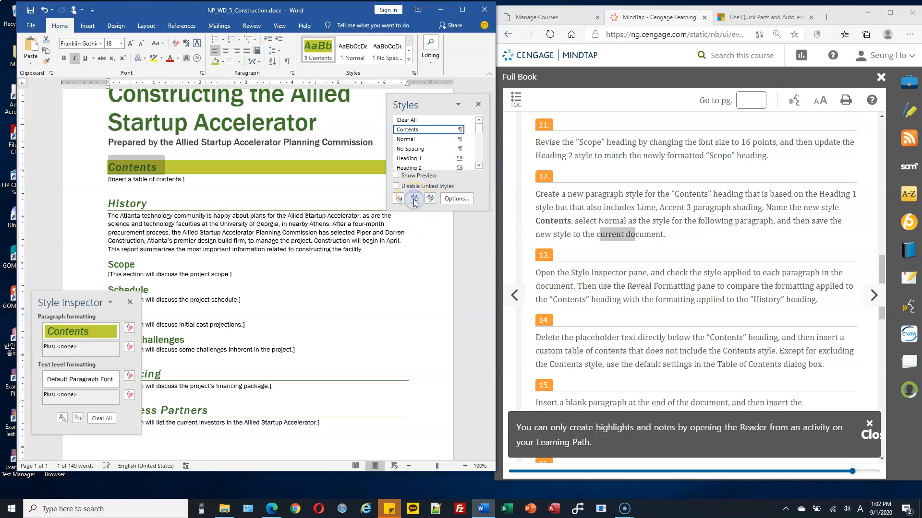
drag(81, 301, 430, 239)
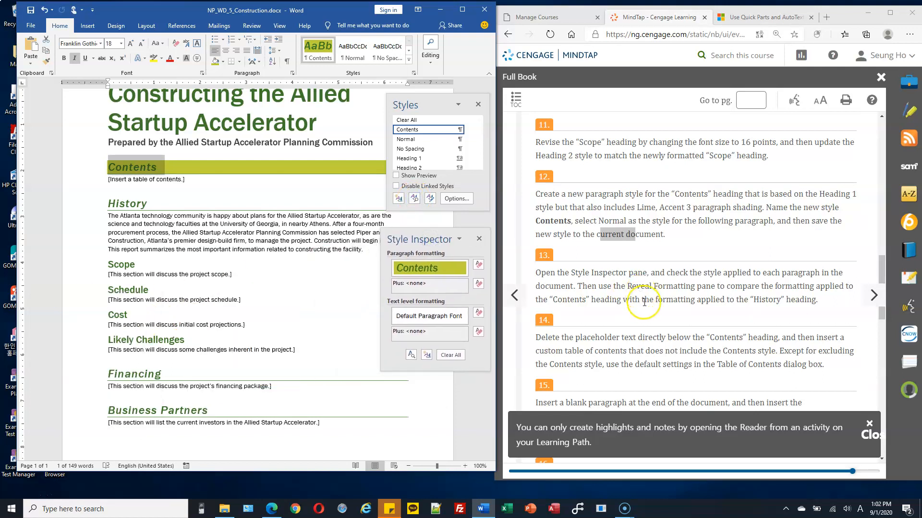
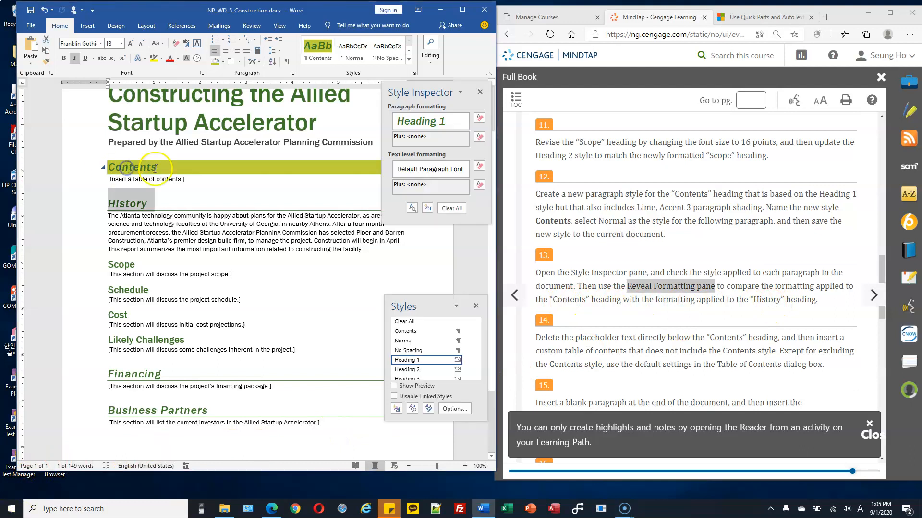
click(114, 167)
click(84, 167)
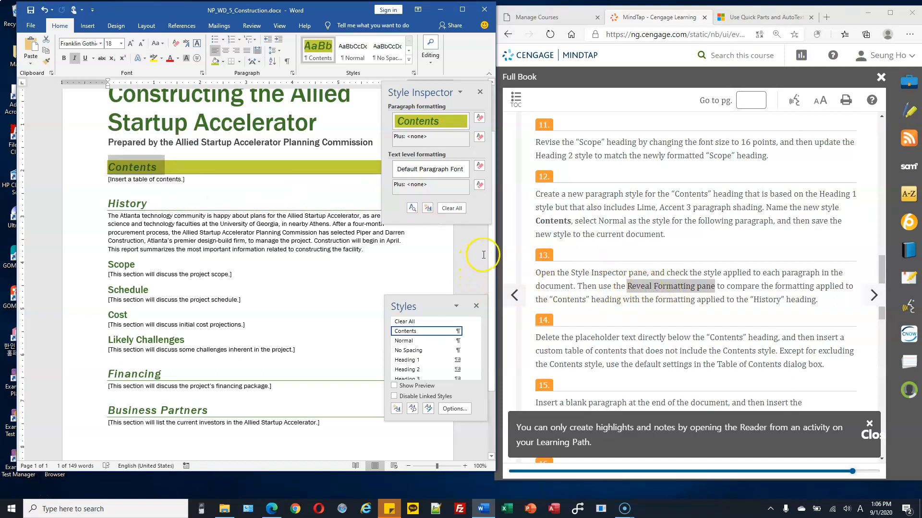
Step: Rearrange the floating panes and open the Reveal Formatting pane for the "Contents" heading beside the Style Inspector
drag(433, 308, 434, 252)
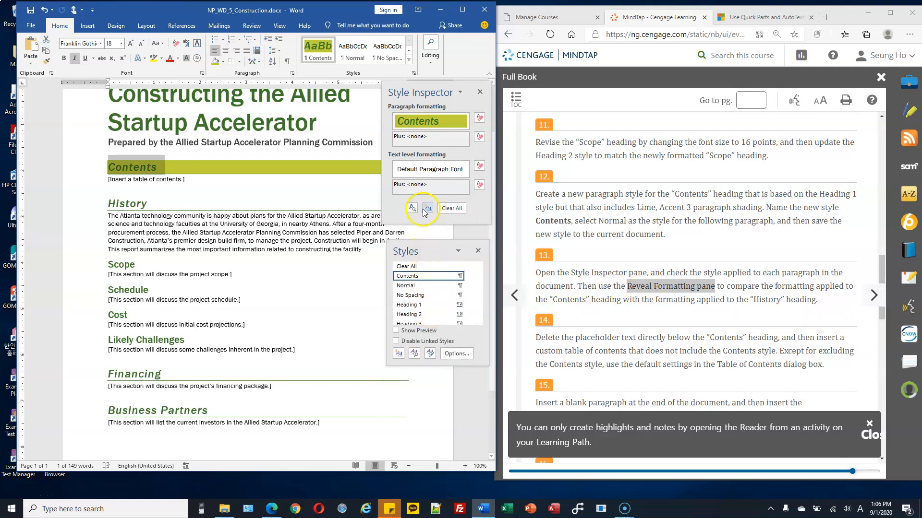
drag(433, 93, 426, 97)
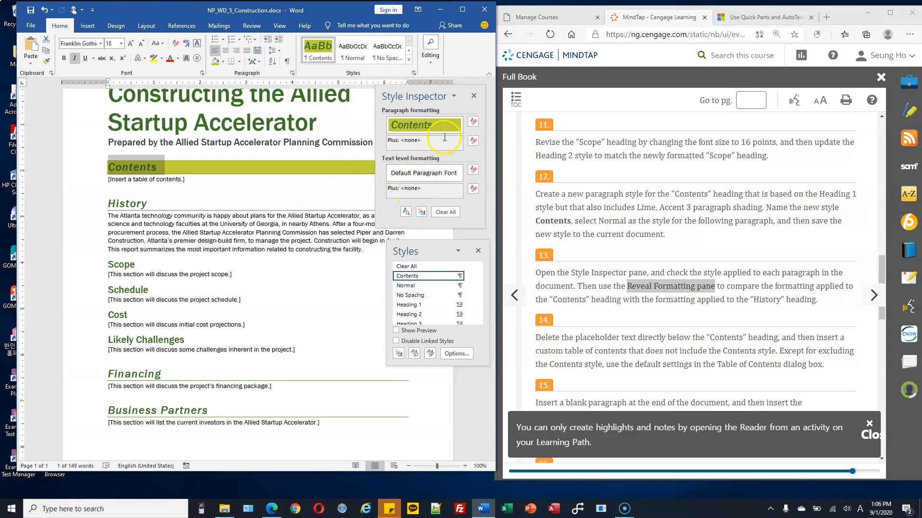
click(458, 125)
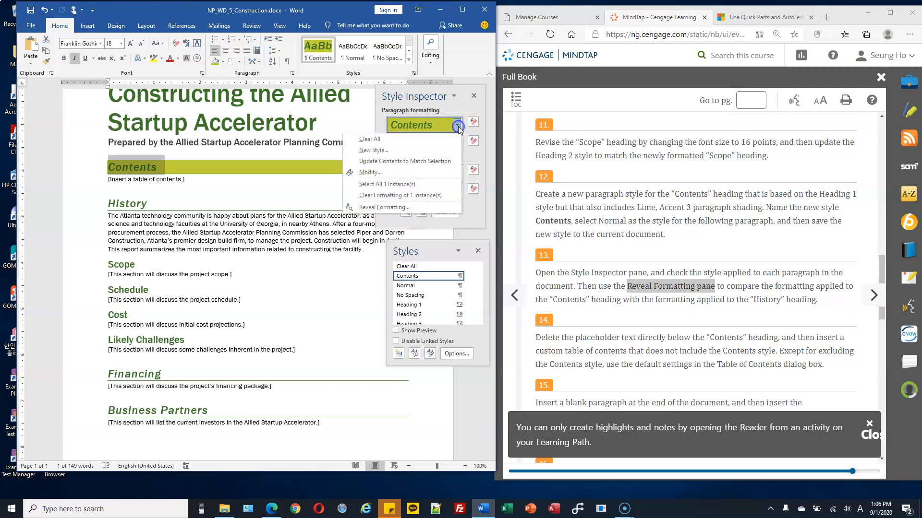
click(419, 209)
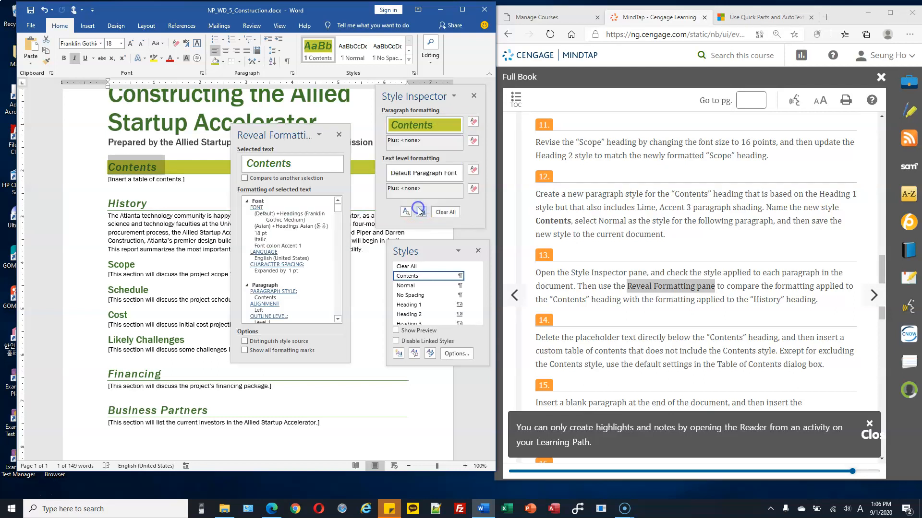
drag(283, 131, 324, 91)
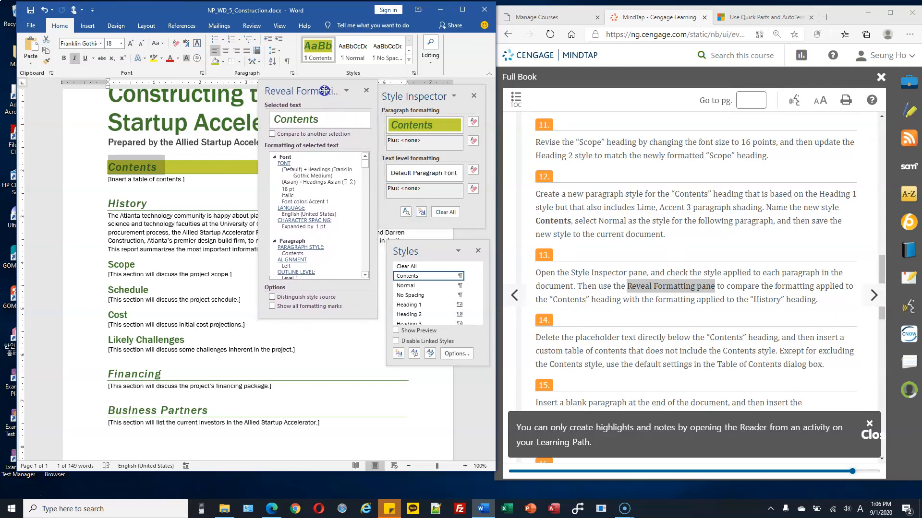
Step: Read the assignment's step 13 and highlight the two headings whose formatting must be compared
click(765, 287)
drag(554, 299, 588, 300)
drag(759, 300, 783, 299)
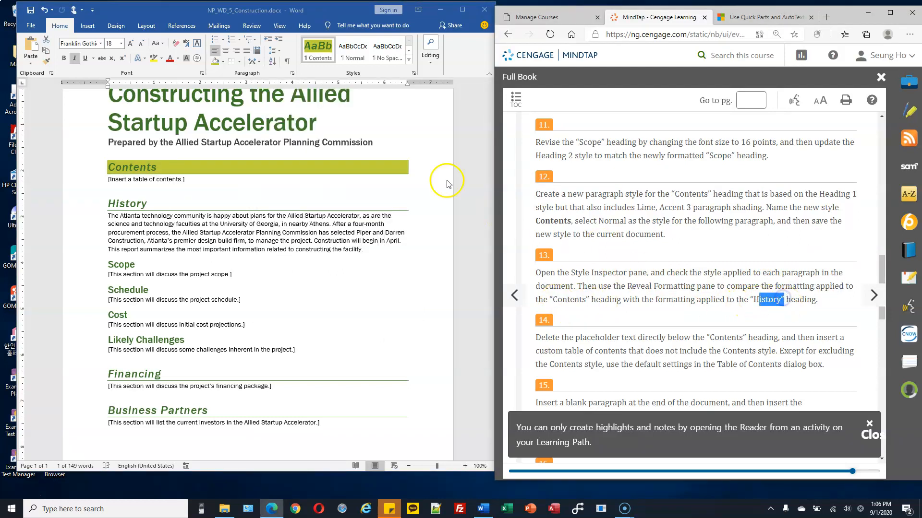
Step: Dock the Style Inspector, Reveal Formatting and Styles panes, and widen the document window and the Style Inspector
click(368, 103)
drag(313, 96, 421, 97)
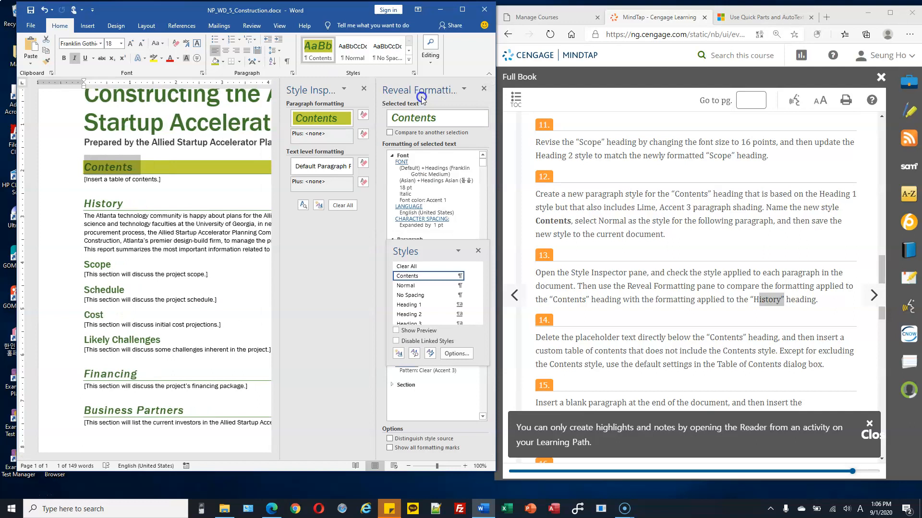
double_click(433, 251)
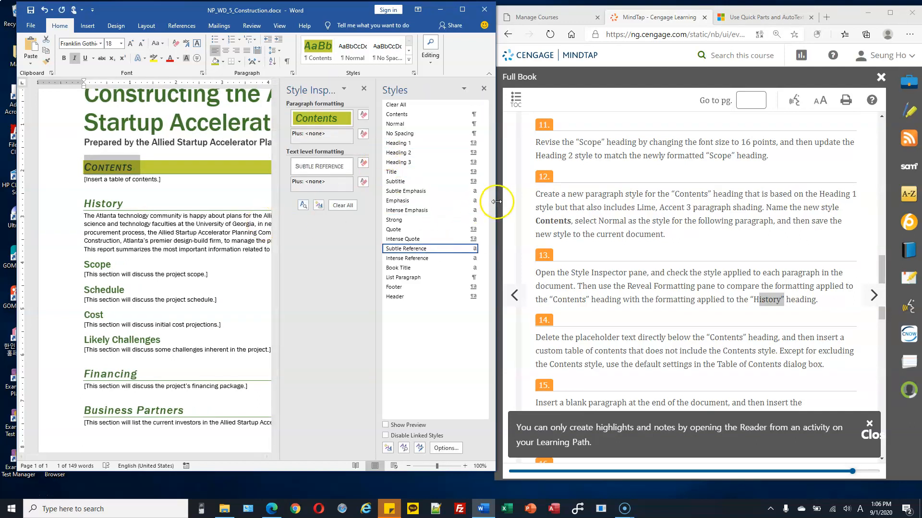
drag(496, 202, 616, 201)
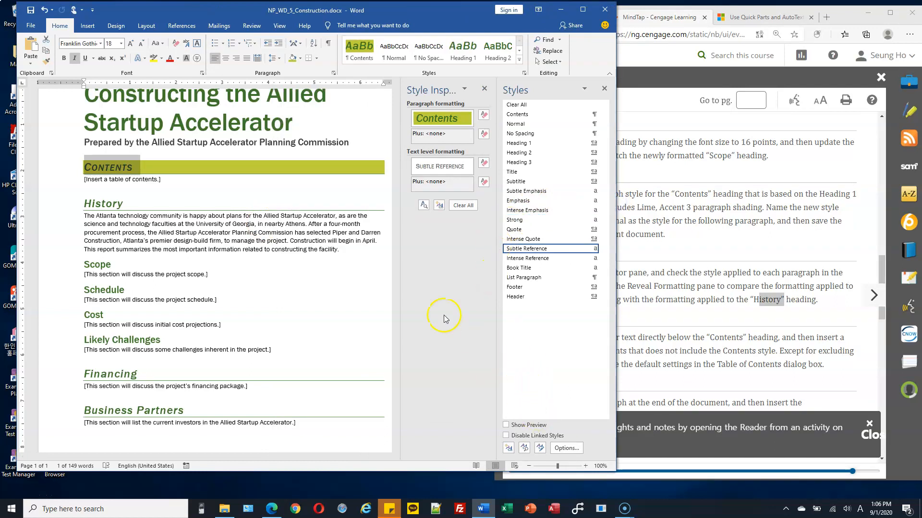
drag(401, 252, 371, 250)
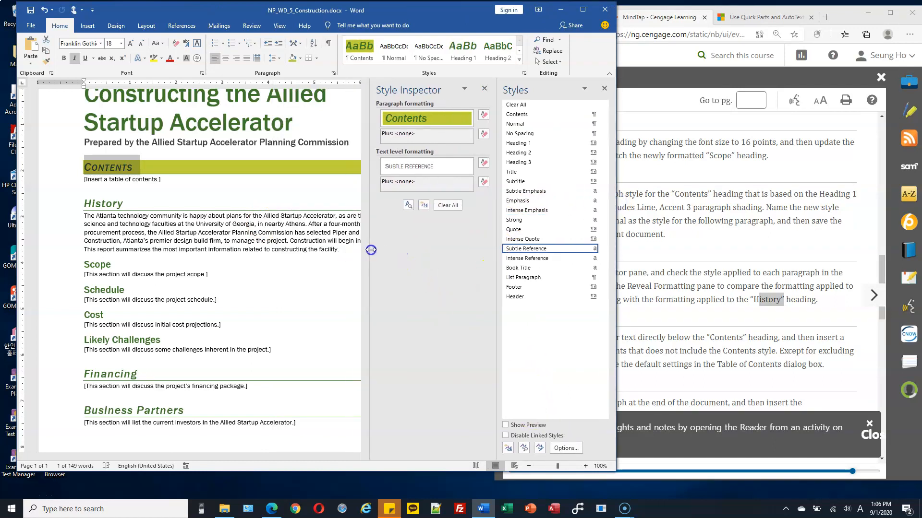
Step: Bring the Reveal Formatting pane back next to the Style Inspector and close the Styles pane
click(408, 205)
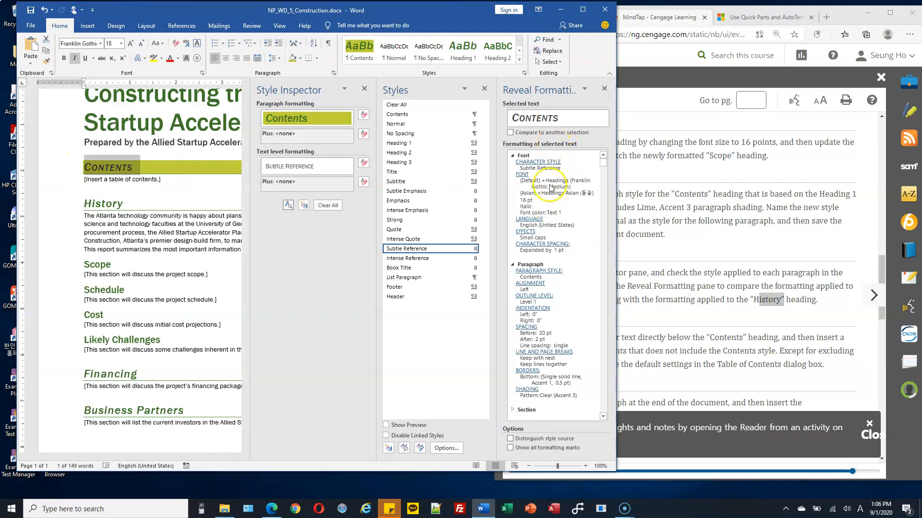
click(526, 284)
click(532, 290)
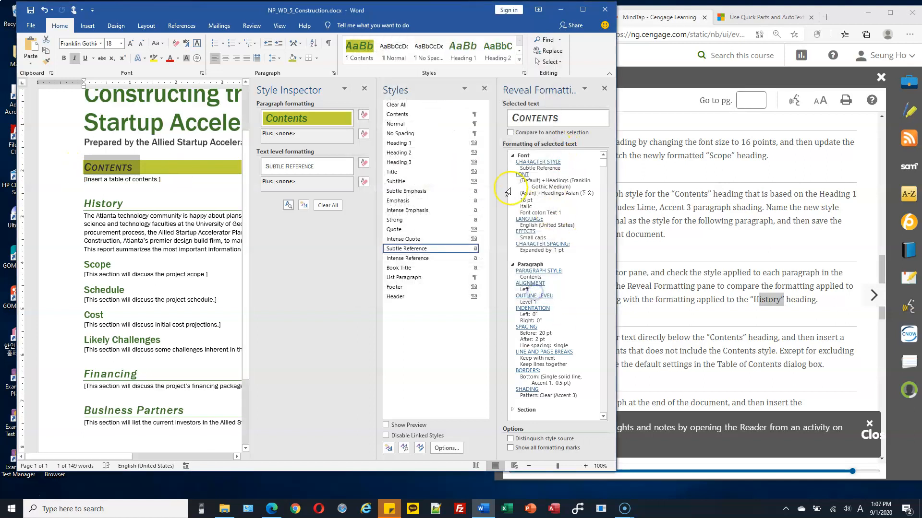
click(483, 90)
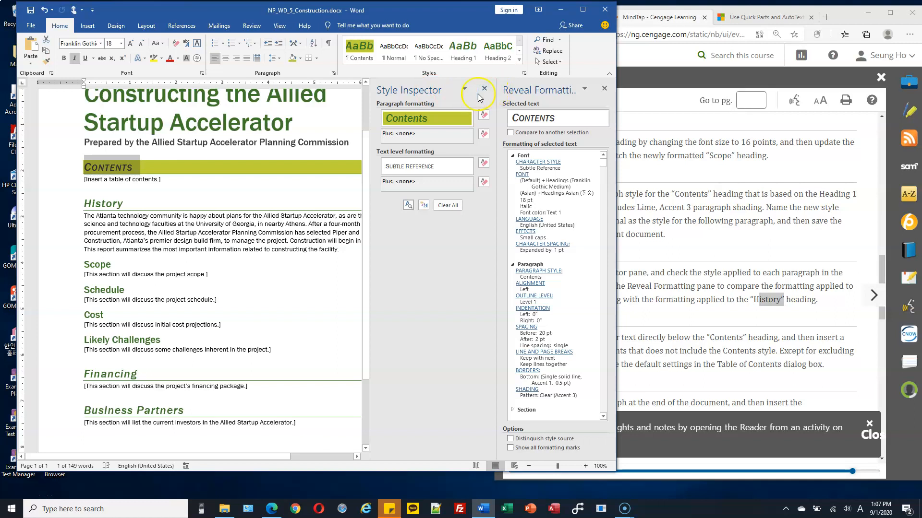
Step: Compare the style and formatting details of the "Contents" heading with those of the "History" heading
click(136, 167)
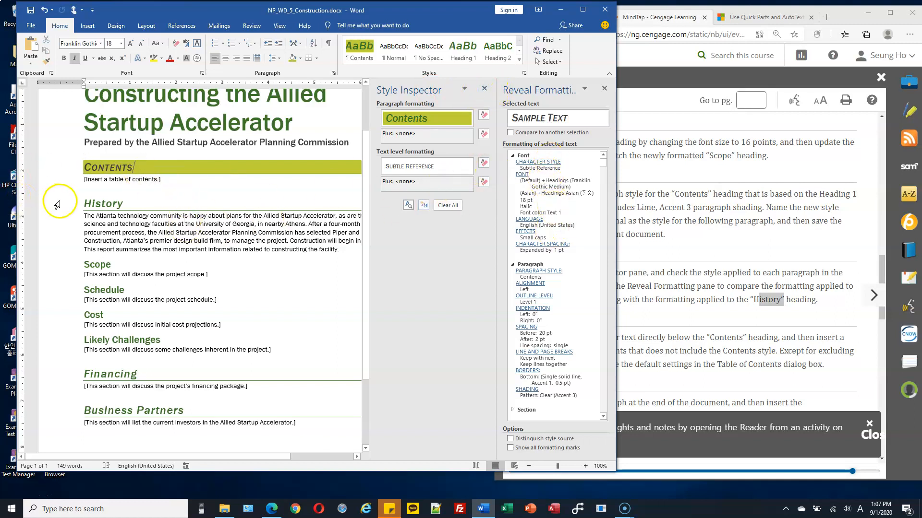
click(66, 206)
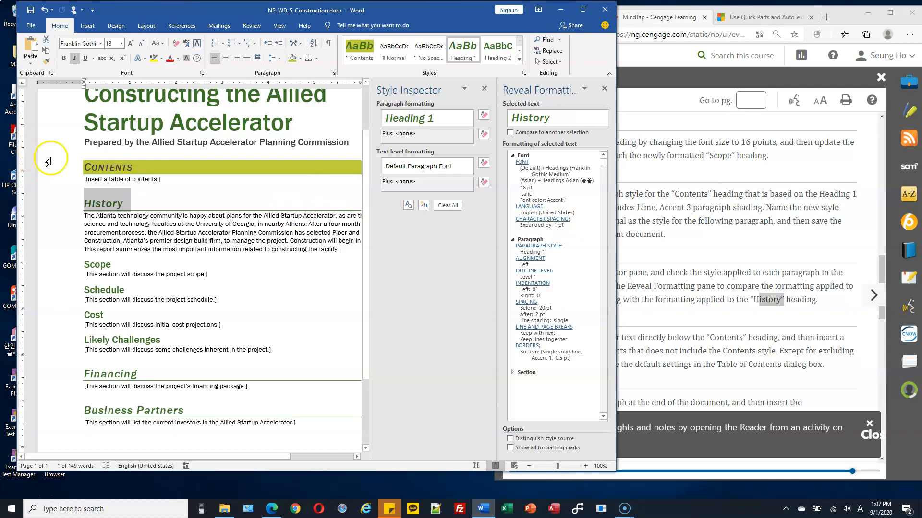
click(78, 167)
click(104, 168)
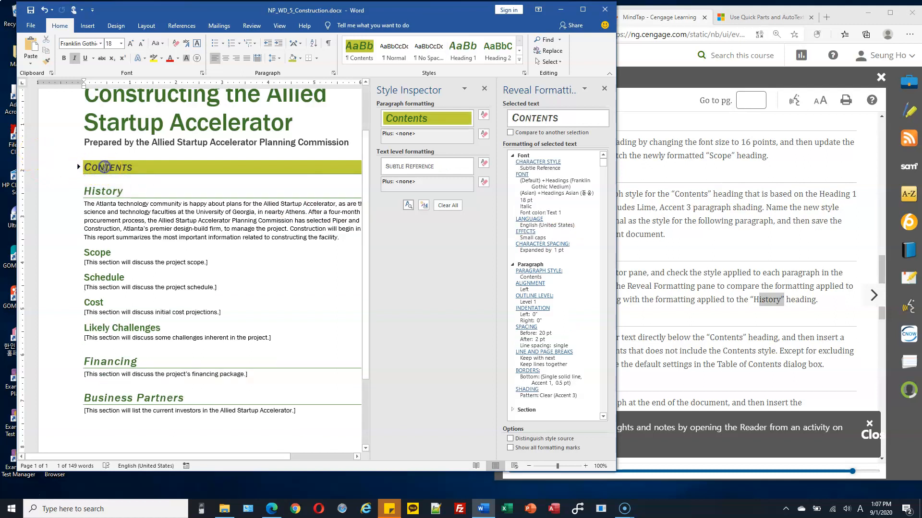
click(106, 192)
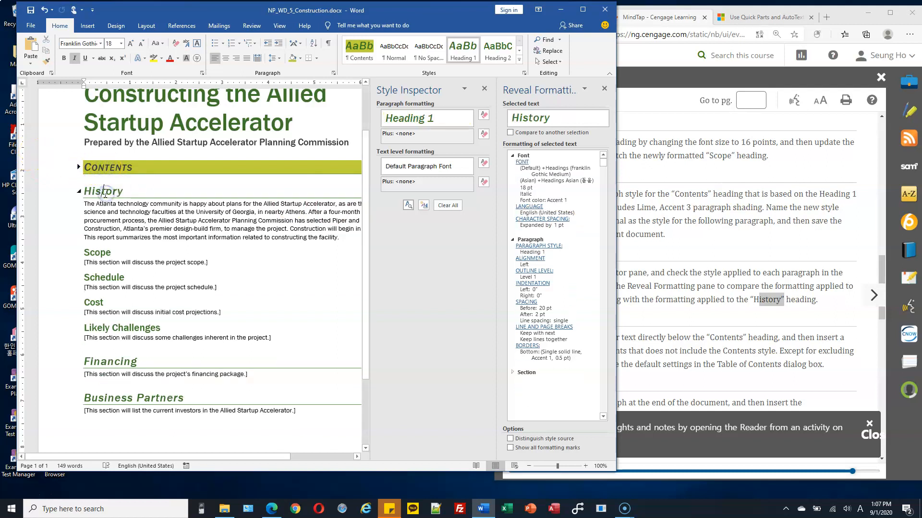
click(106, 168)
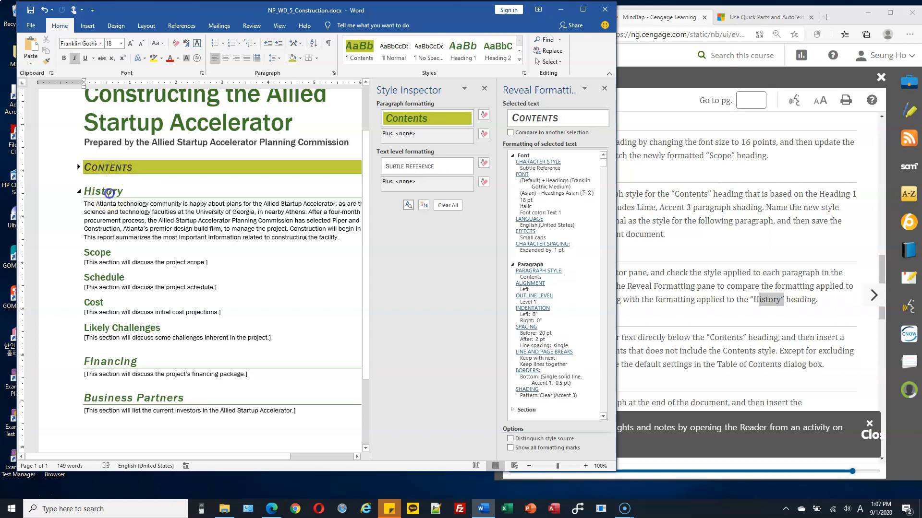
click(109, 191)
click(107, 168)
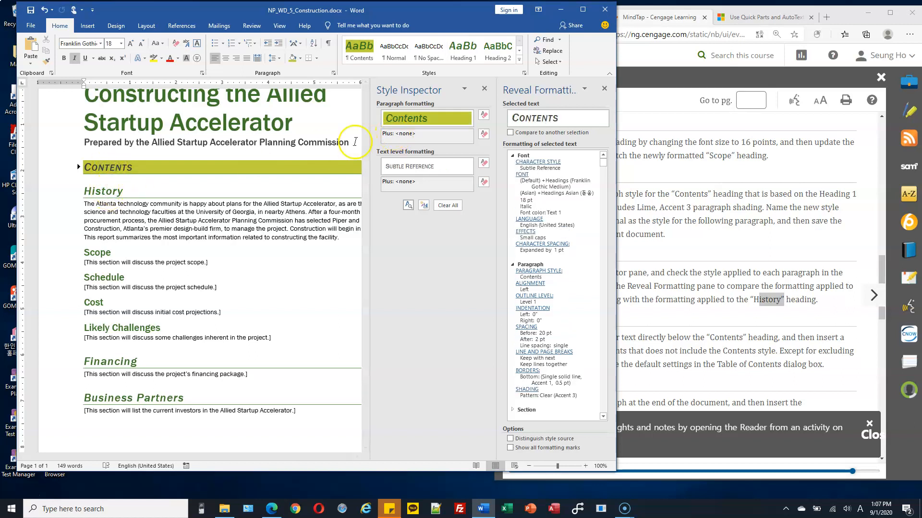
click(103, 195)
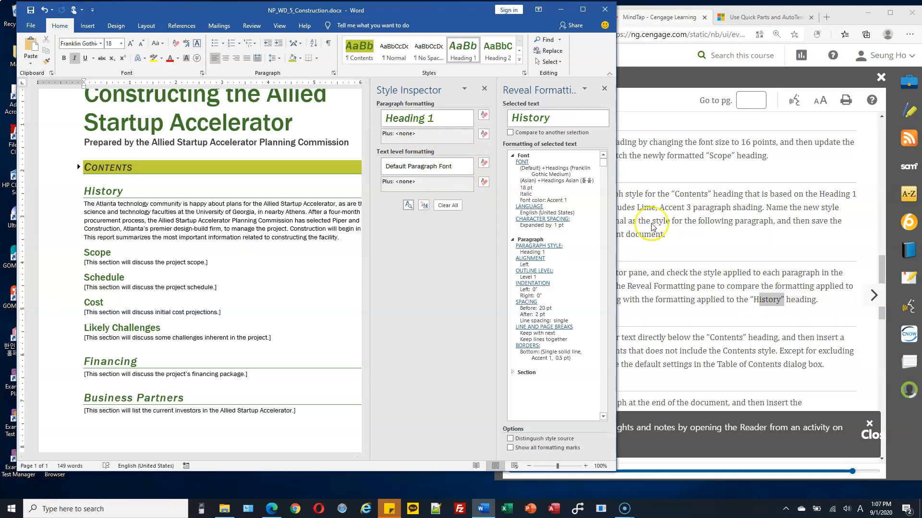
Step: Close the Reveal Formatting and Style Inspector panes and narrow the document window to uncover the assignment instructions
click(604, 89)
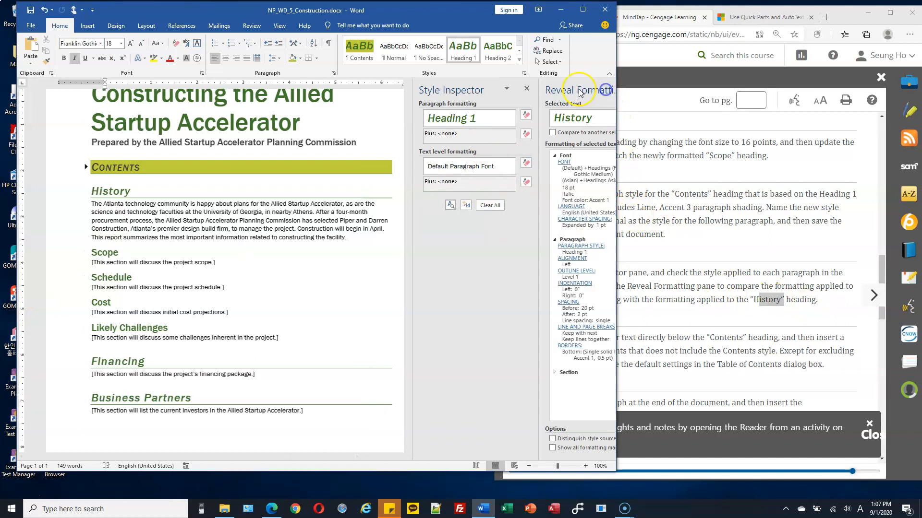
click(609, 90)
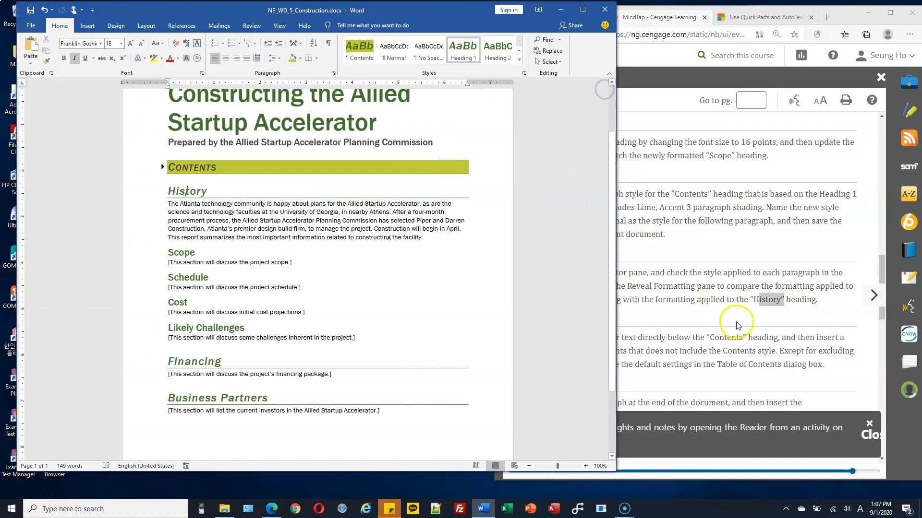
drag(615, 215, 485, 224)
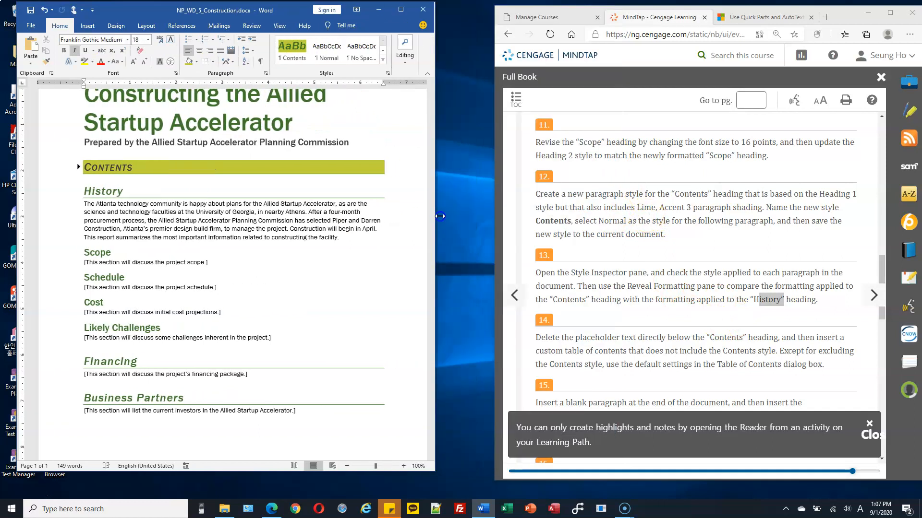
Step: Read the instruction for the placeholder text and expand the collapsed "Contents" heading in the document
scroll(566, 274, down, 2)
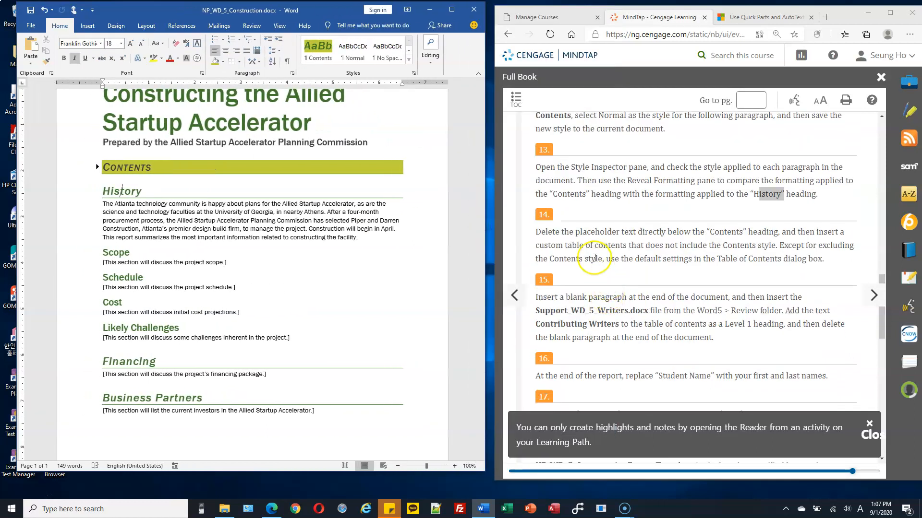
drag(648, 233, 719, 233)
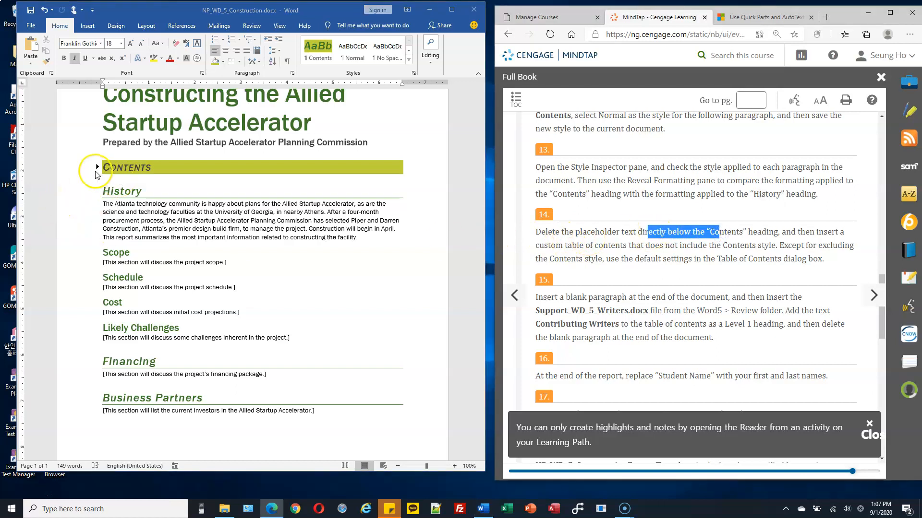
click(97, 168)
click(97, 168)
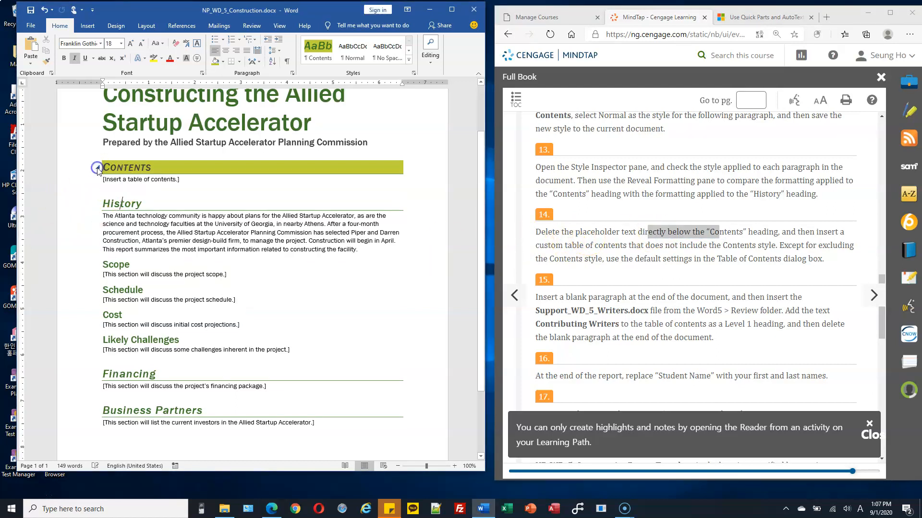
Step: Try deleting the placeholder line below the "Contents" heading together with its paragraph mark, and undo the deletion
click(116, 180)
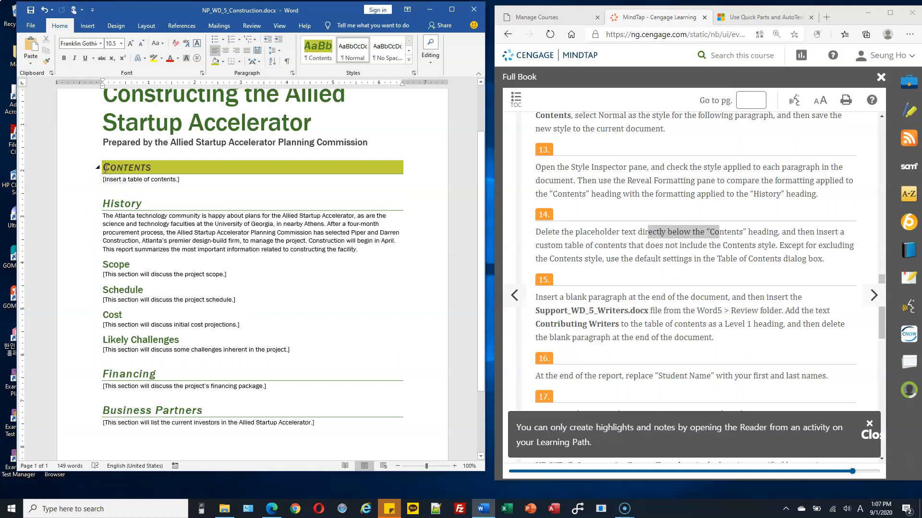
click(111, 166)
click(103, 182)
drag(104, 179, 178, 180)
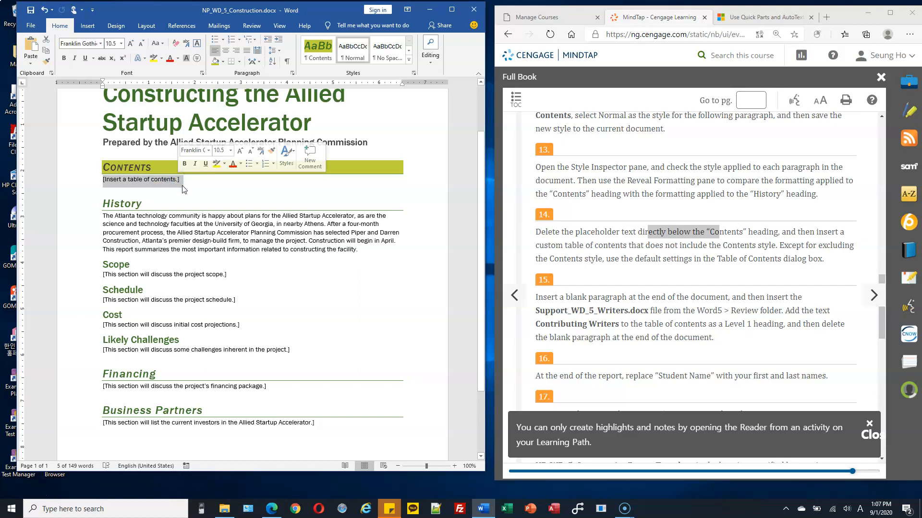
key(Delete)
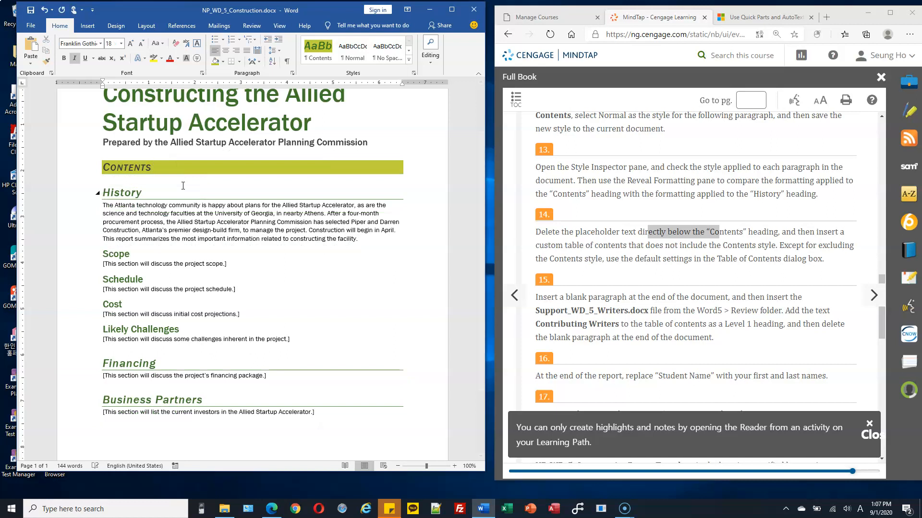
key(ctrl+z)
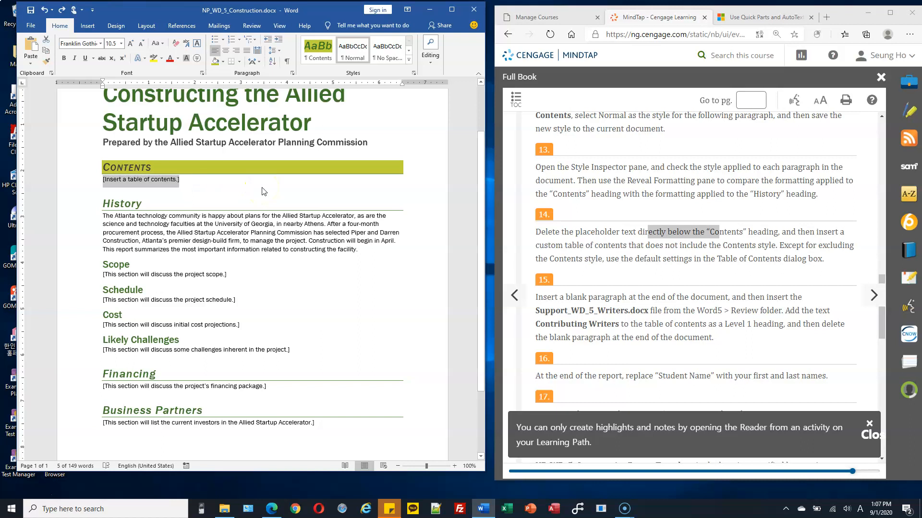
Step: Show formatting marks and delete only the text "[Insert a table of contents.]" below the "Contents" heading, keeping its paragraph mark
click(288, 63)
click(185, 181)
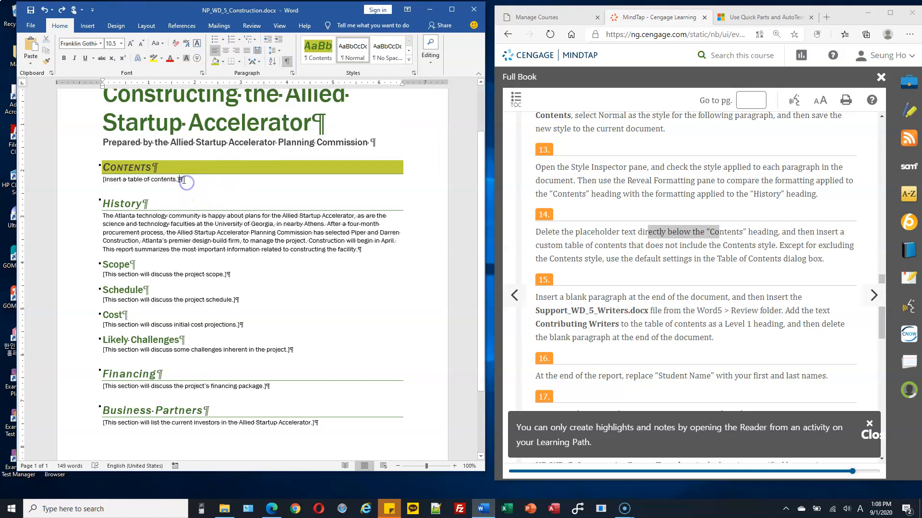
drag(103, 179, 201, 181)
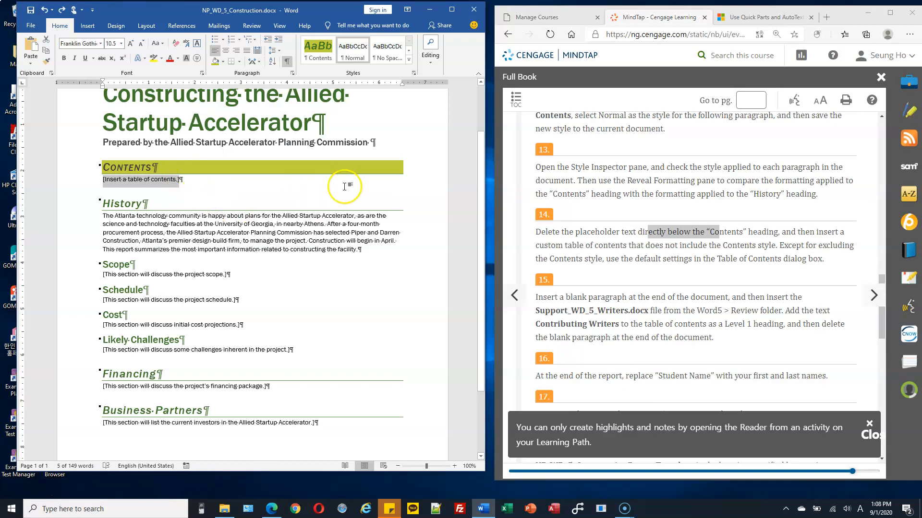
key(Delete)
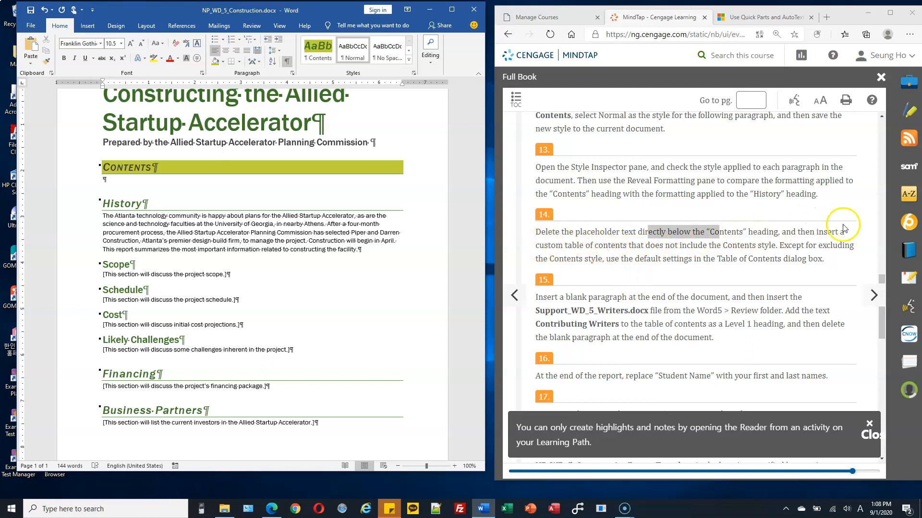
Step: Insert a custom table of contents with the default settings in the empty paragraph below the "Contents" heading
drag(538, 246, 630, 246)
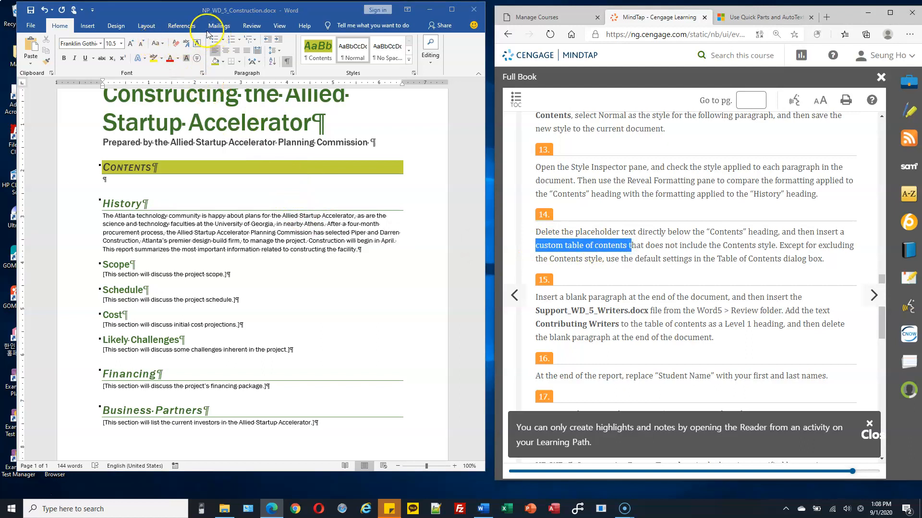
click(181, 26)
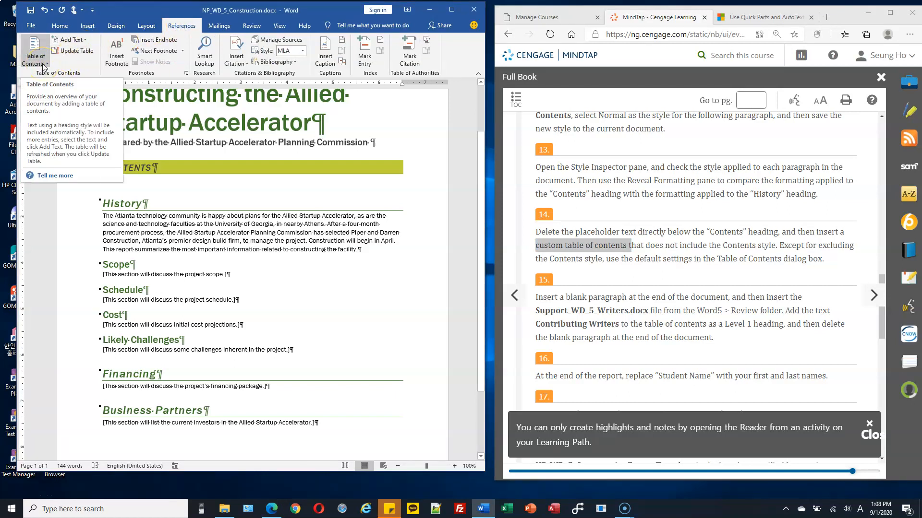
click(43, 63)
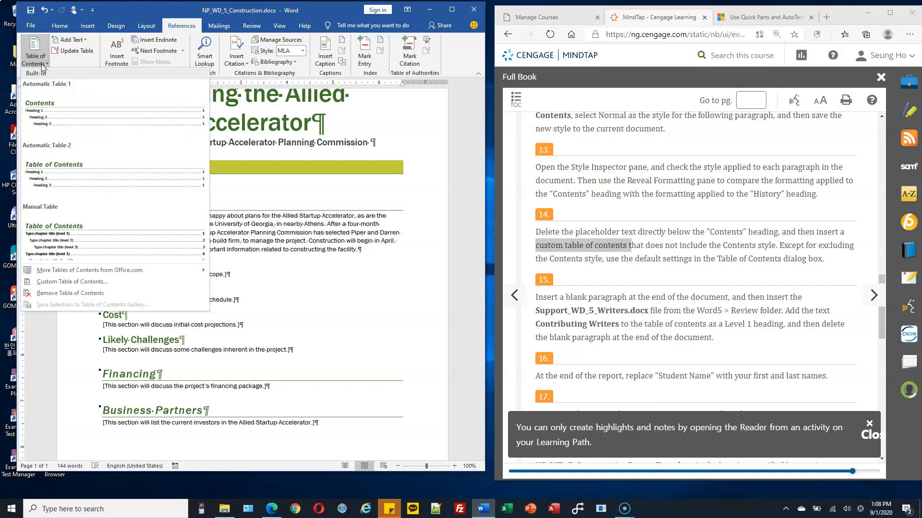
click(81, 284)
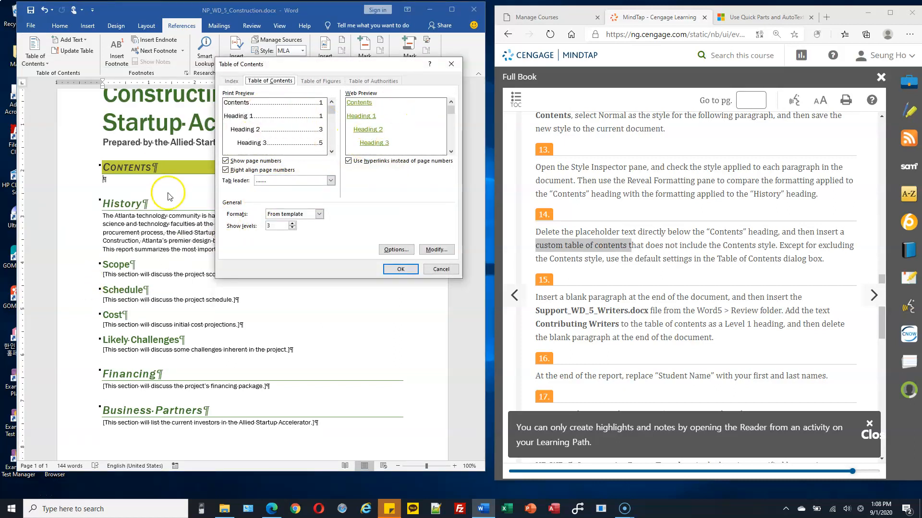
drag(332, 66, 397, 58)
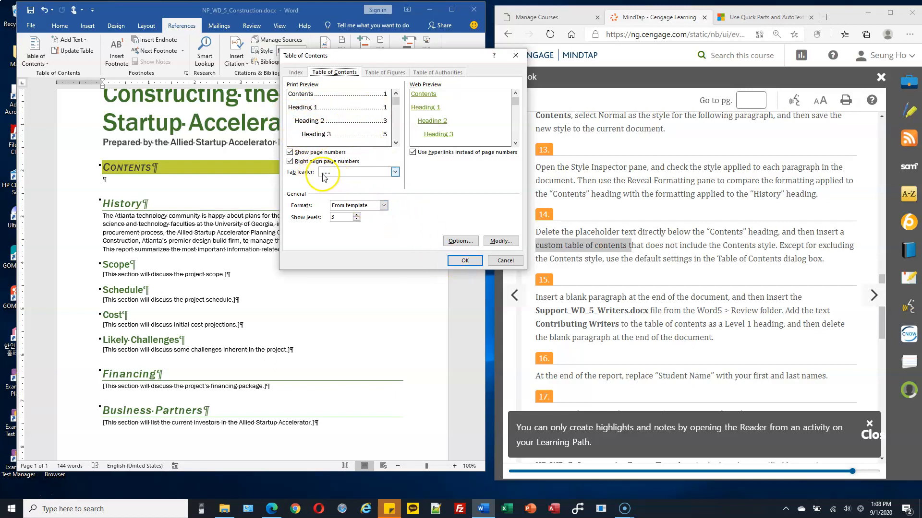
click(465, 261)
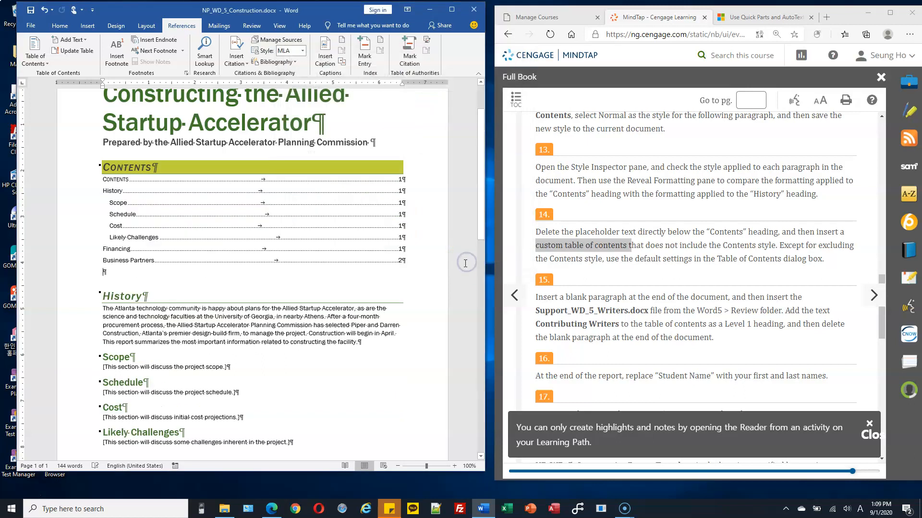
Step: Check the entries and levels in the new table of contents against the assignment's instruction about default settings
drag(111, 192, 129, 214)
click(120, 204)
click(120, 215)
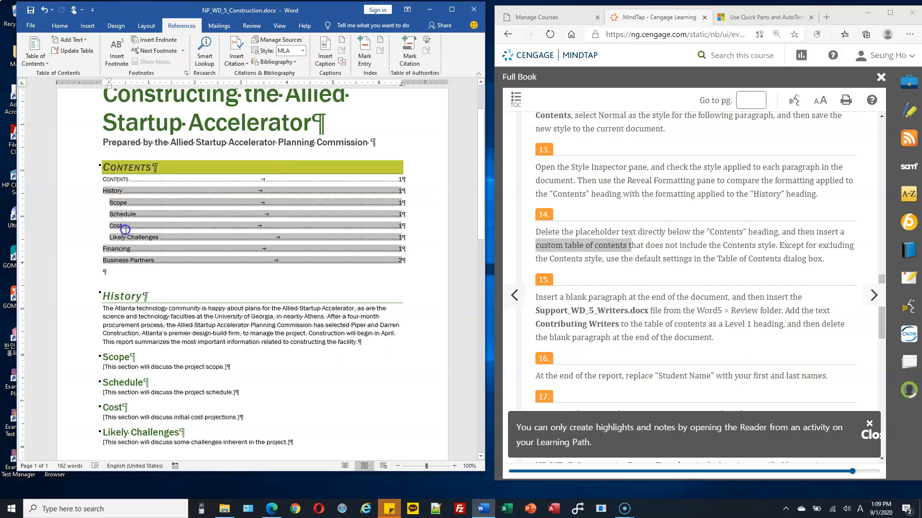
click(110, 250)
click(402, 232)
click(405, 228)
click(281, 168)
click(353, 275)
click(703, 262)
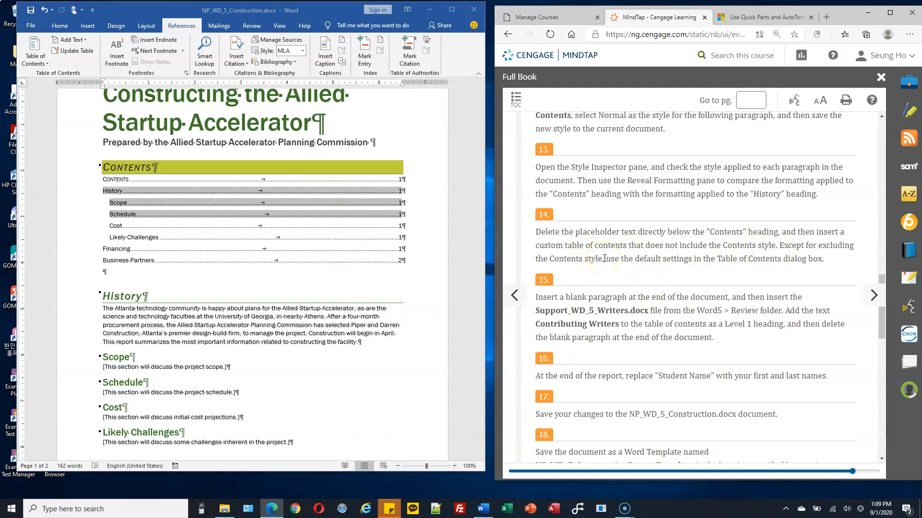
drag(611, 260, 774, 260)
scroll(773, 260, down, 1)
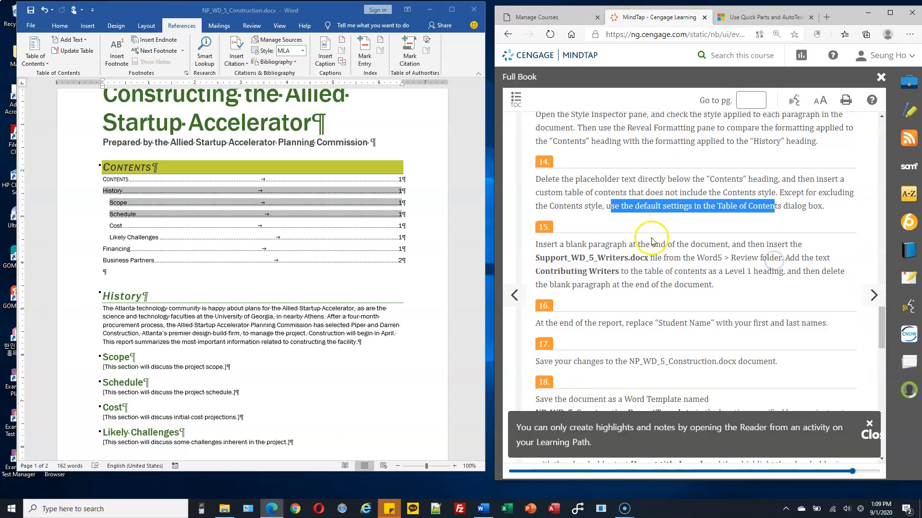
click(223, 198)
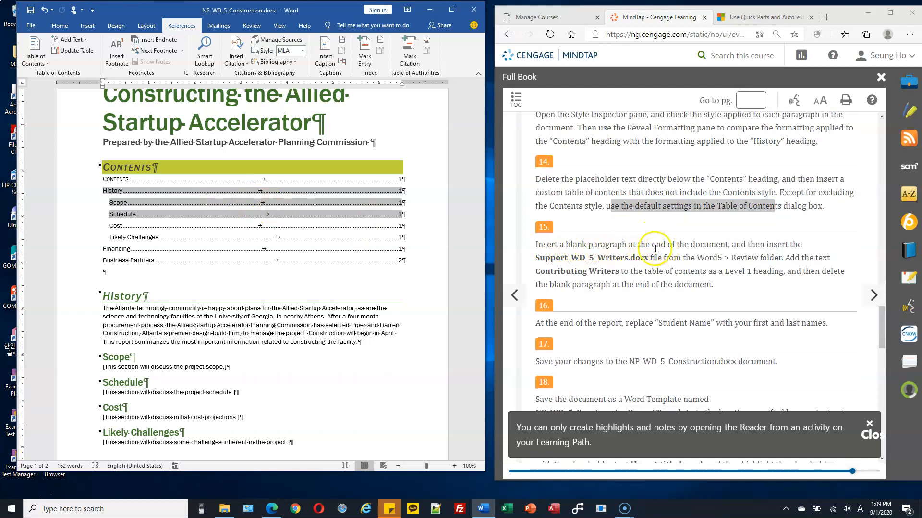
Step: Add blank paragraphs at the end of the document below the Business Partners text and select the first one
drag(480, 153, 482, 297)
click(356, 217)
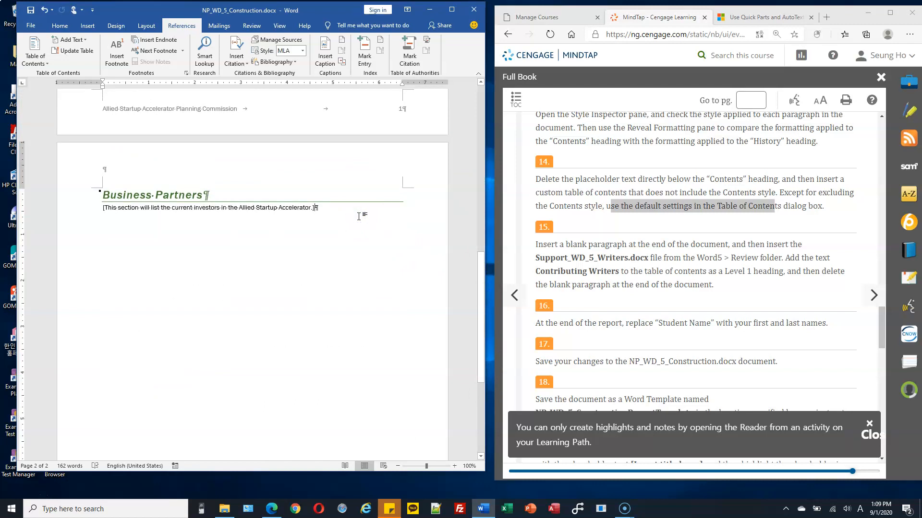
key(Return)
drag(103, 221, 121, 224)
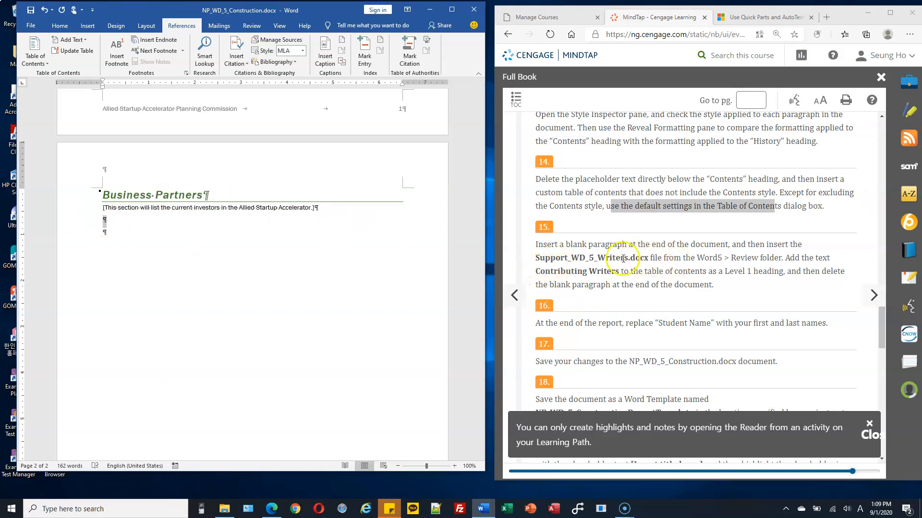
drag(588, 257, 633, 258)
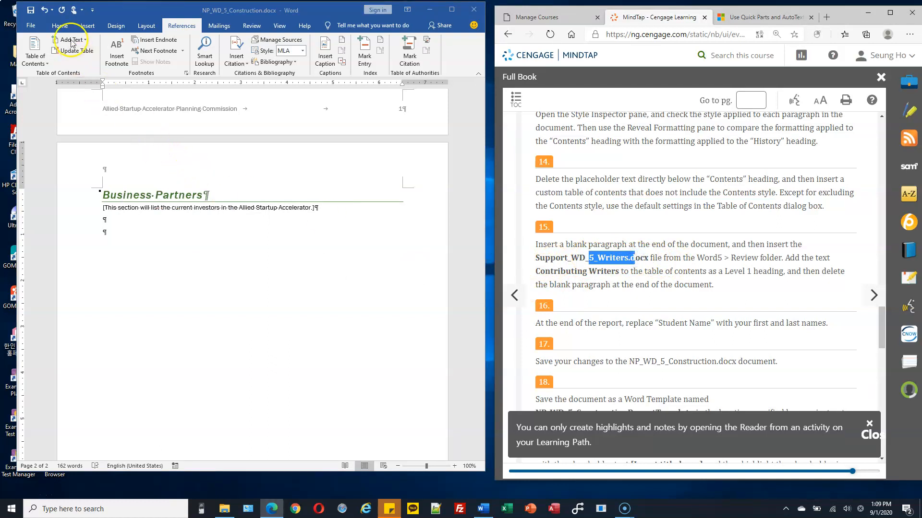
click(62, 27)
click(61, 28)
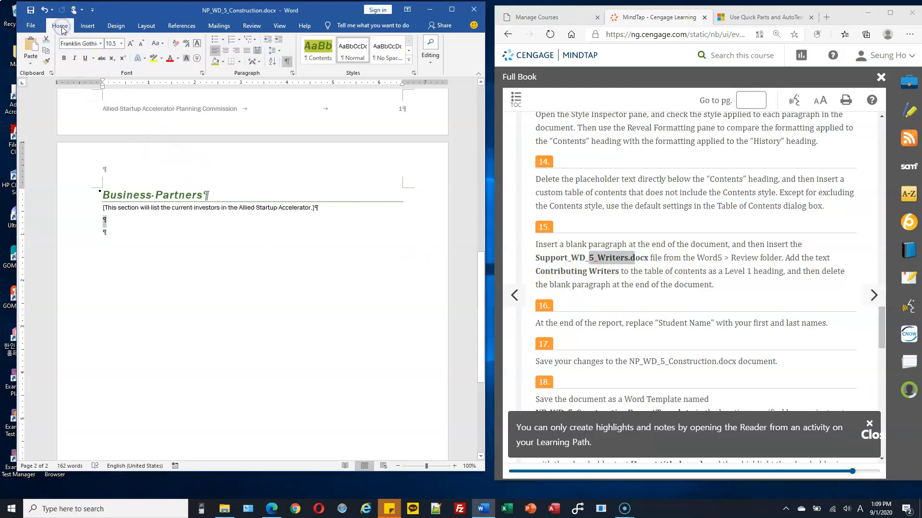
click(433, 67)
click(433, 68)
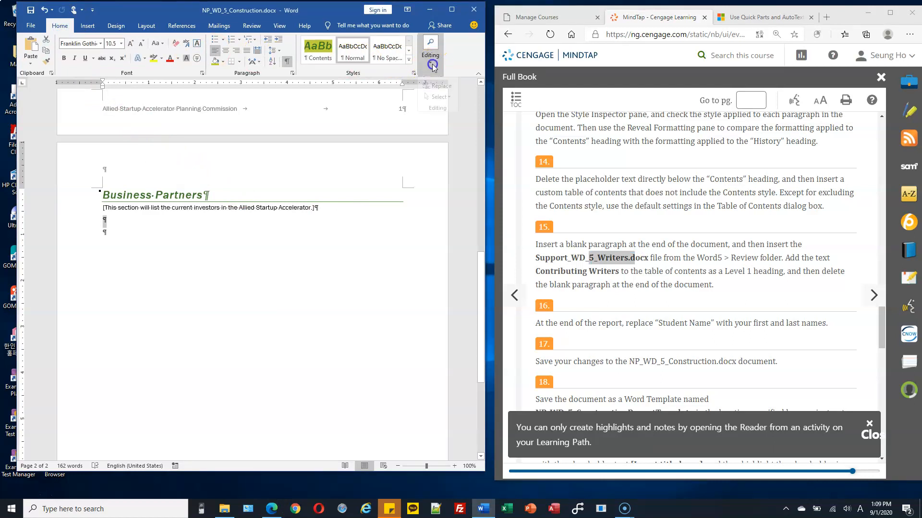
click(460, 61)
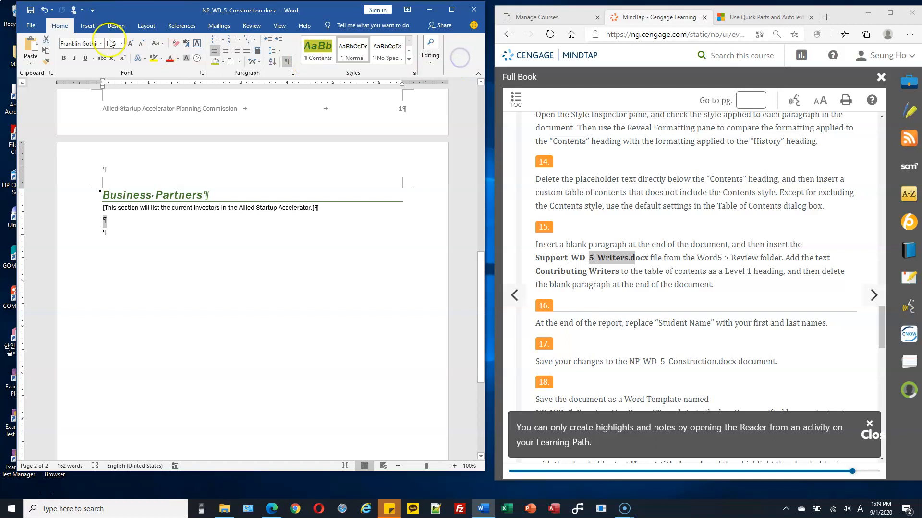
Step: Insert the text of Support_WD_5_Writers.docx from the Word5 > Review folder in the first blank paragraph below the Business Partners text and undo the insertion
click(87, 28)
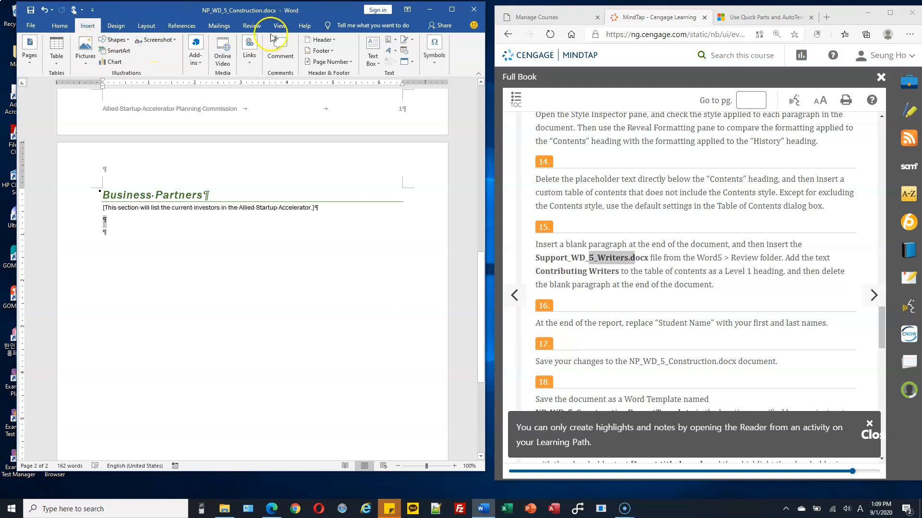
click(412, 62)
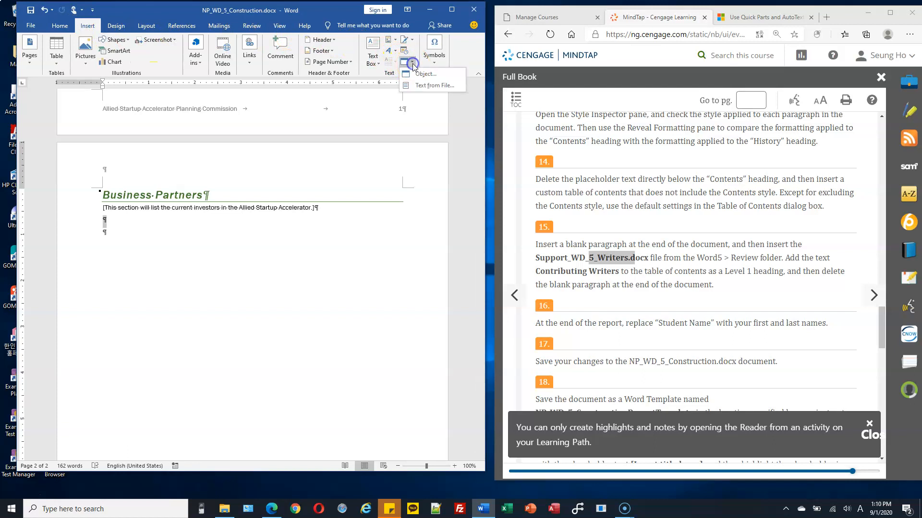
click(434, 85)
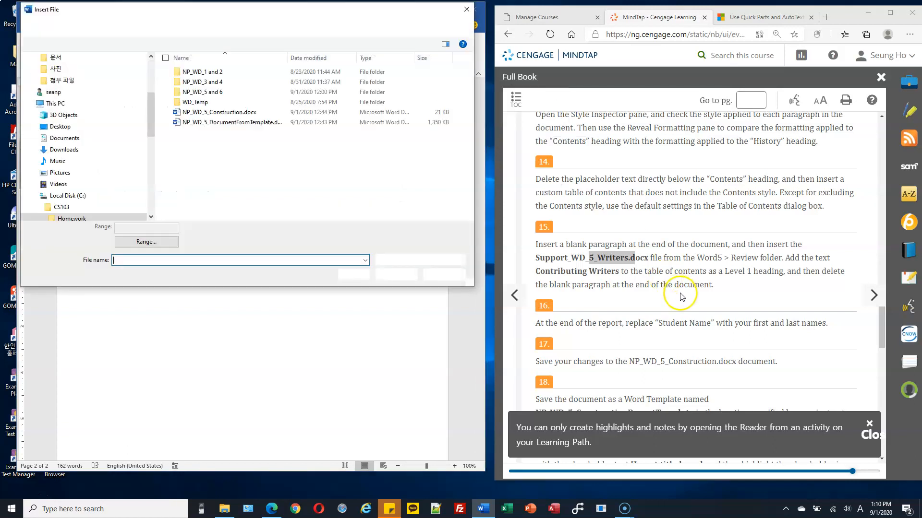
drag(147, 123, 151, 159)
click(45, 162)
click(44, 195)
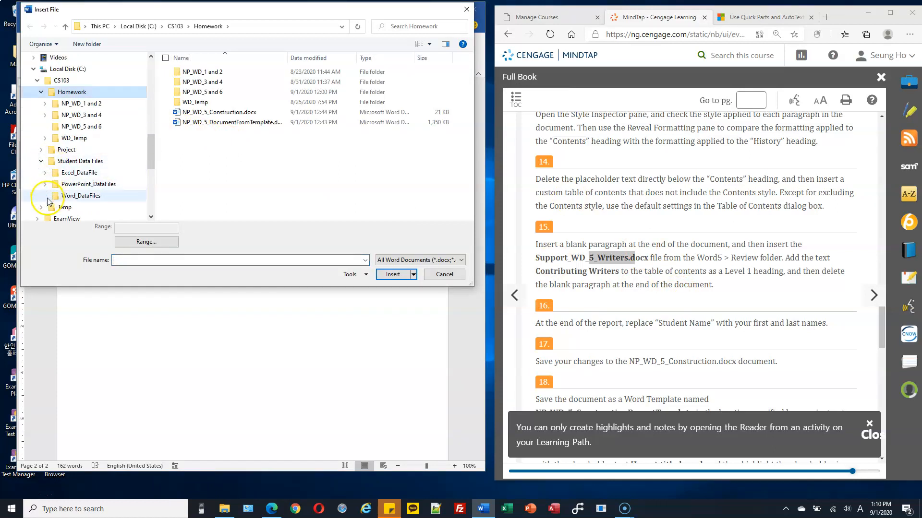
click(50, 150)
click(53, 160)
click(84, 208)
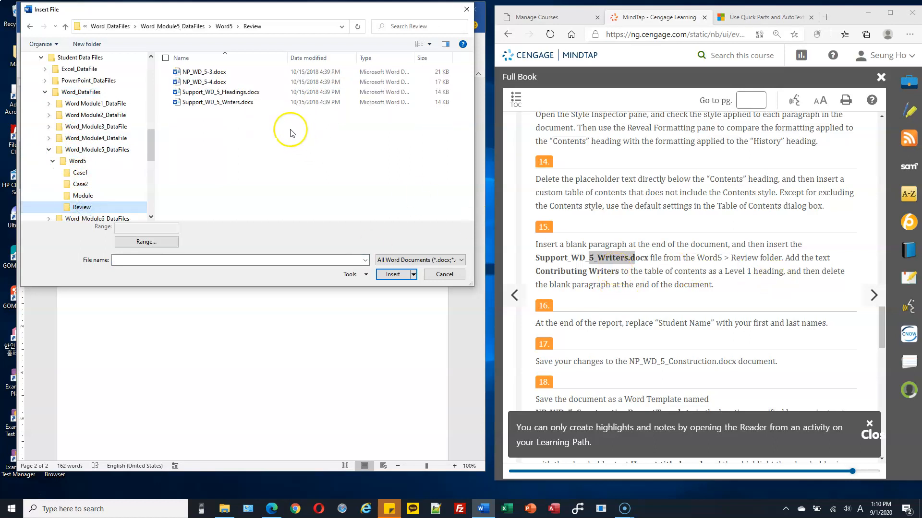
click(229, 102)
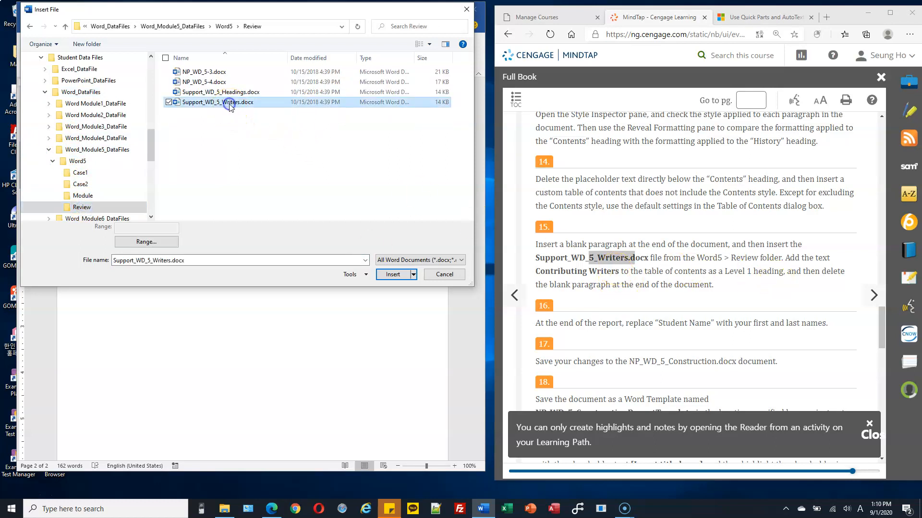
click(393, 275)
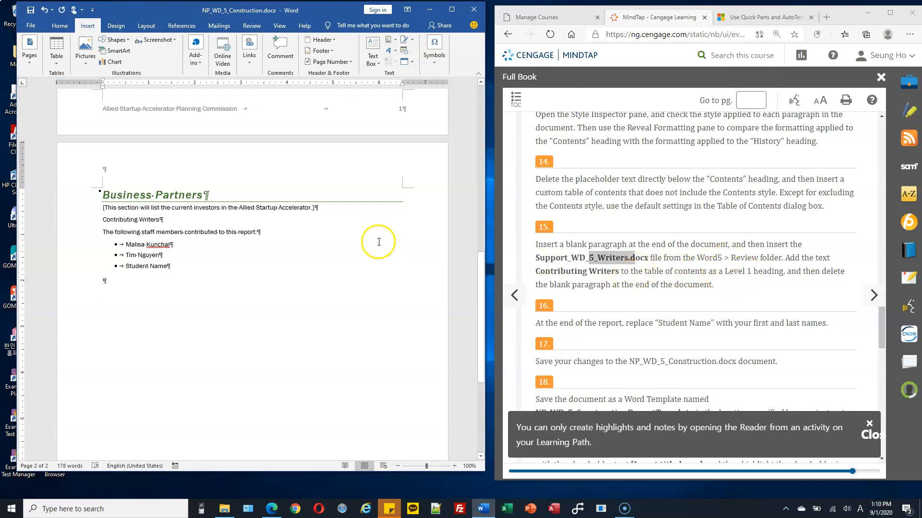
click(320, 214)
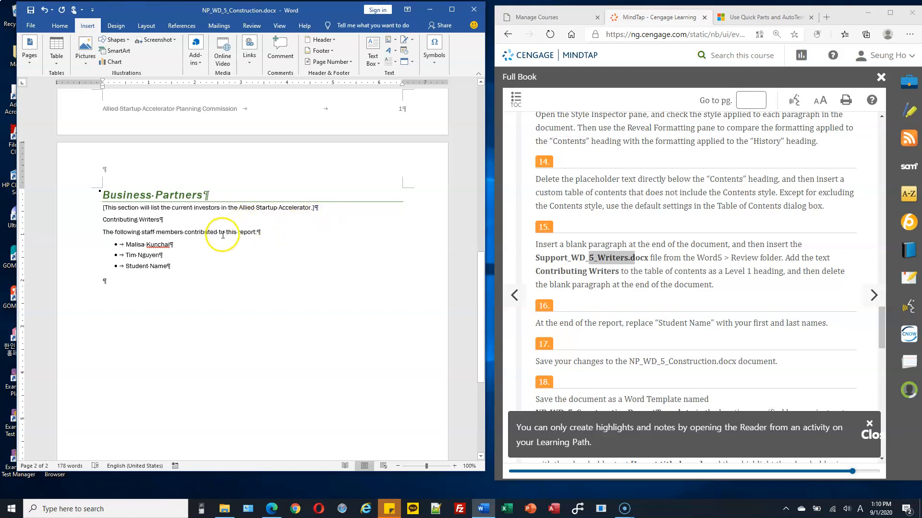
key(ctrl+z)
Step: Insert the text of Support_WD_5_Writers.docx at the last blank paragraph of the document
click(104, 235)
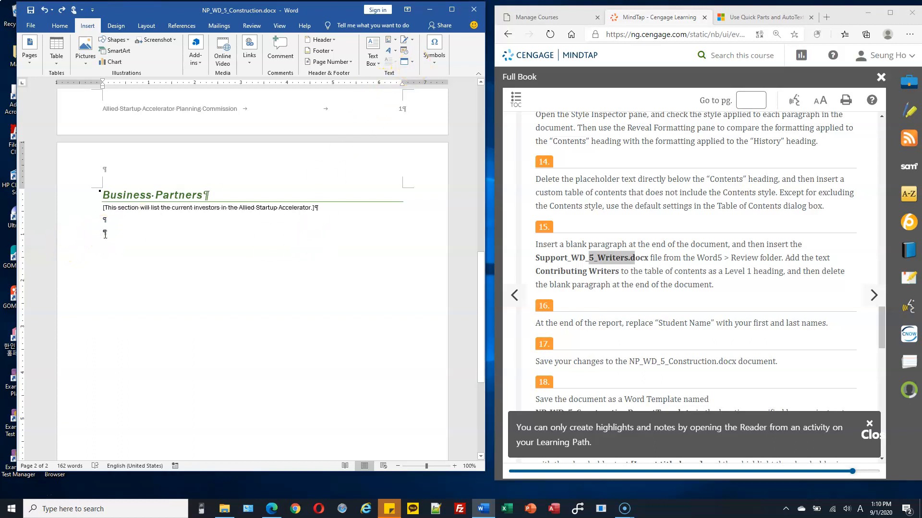
click(411, 65)
click(419, 86)
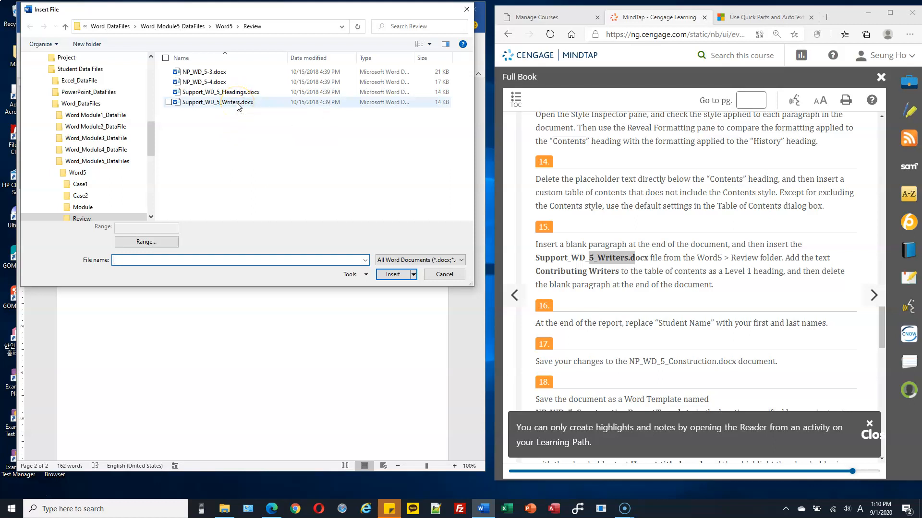
double_click(237, 103)
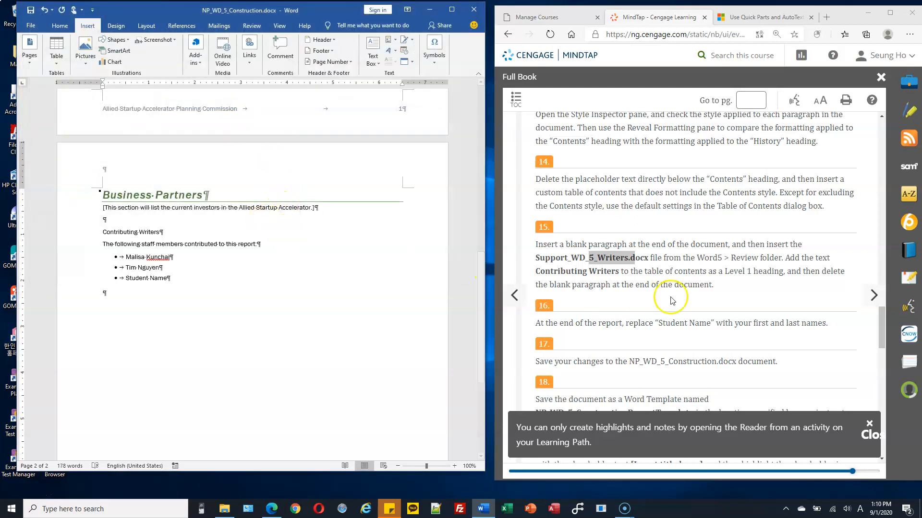
Step: Apply the Heading 1 style to the inserted "Contributing Writers" line so it counts as a Level 1 heading
scroll(694, 254, down, 1)
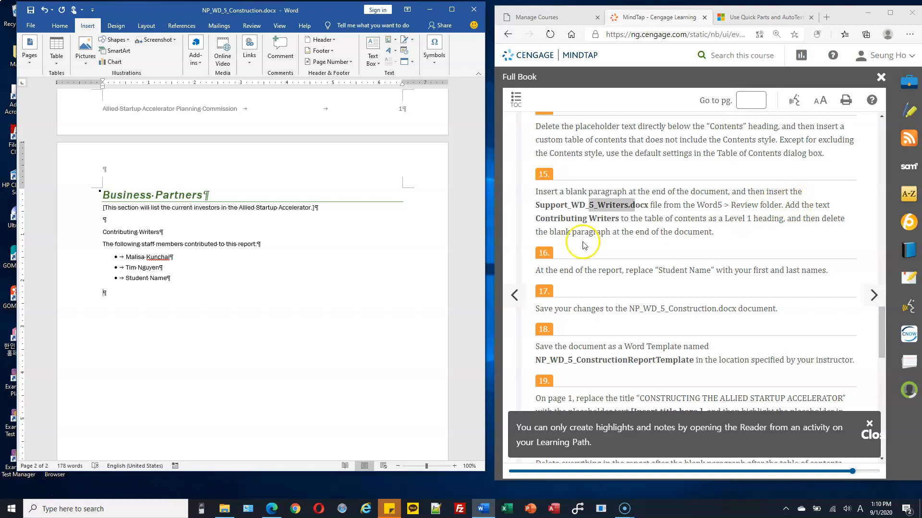
drag(535, 220, 610, 220)
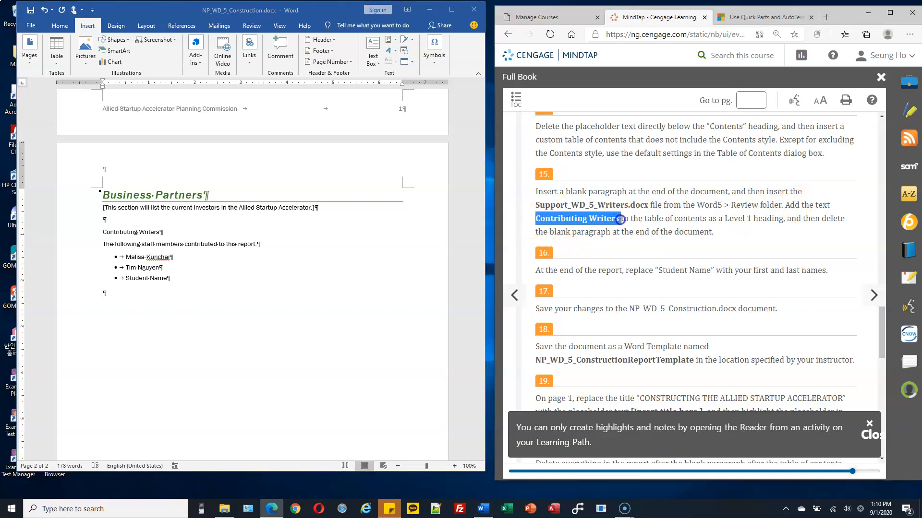
click(82, 234)
click(82, 235)
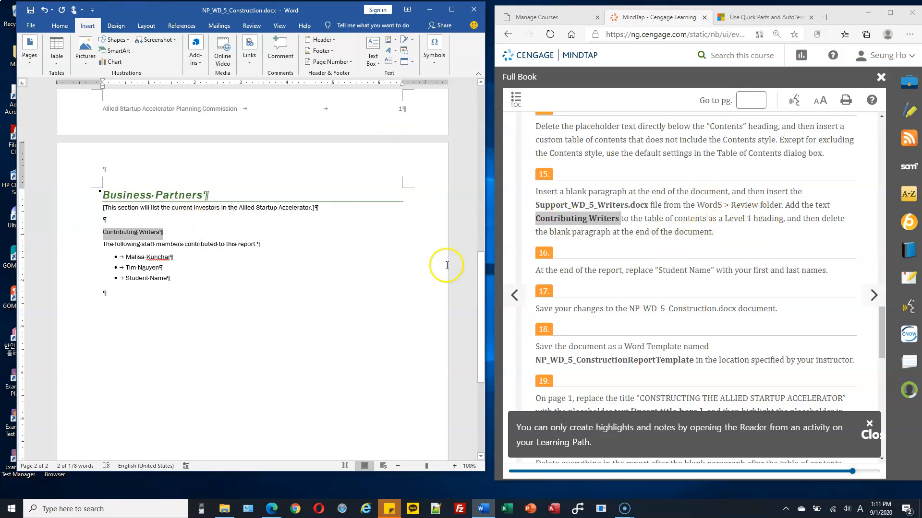
drag(478, 300, 478, 293)
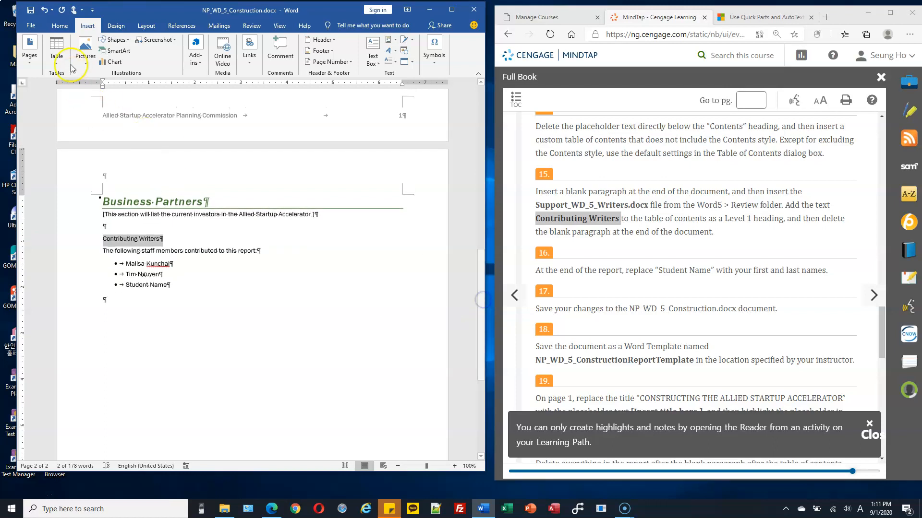
click(59, 25)
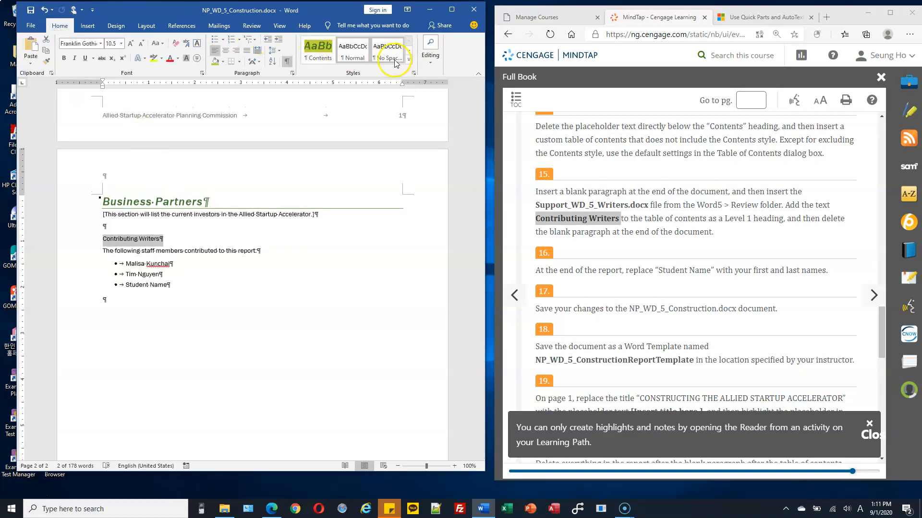
click(409, 61)
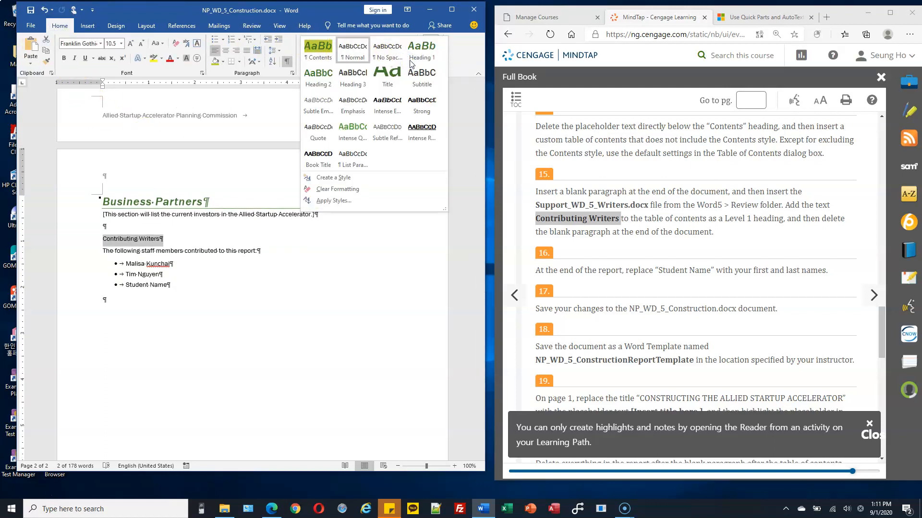
click(423, 53)
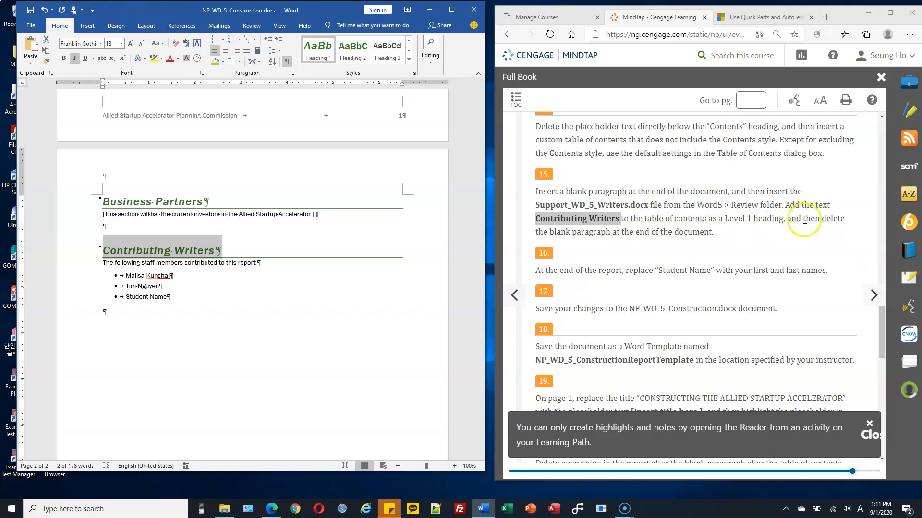
Step: Delete the blank paragraph below the writers' list and place the cursor in the "Contributing Writers" heading
click(148, 312)
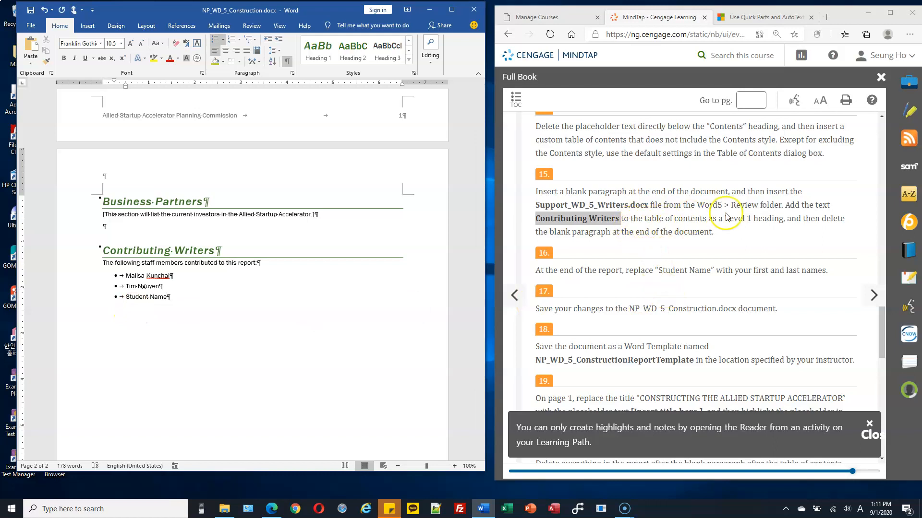
drag(638, 222, 700, 221)
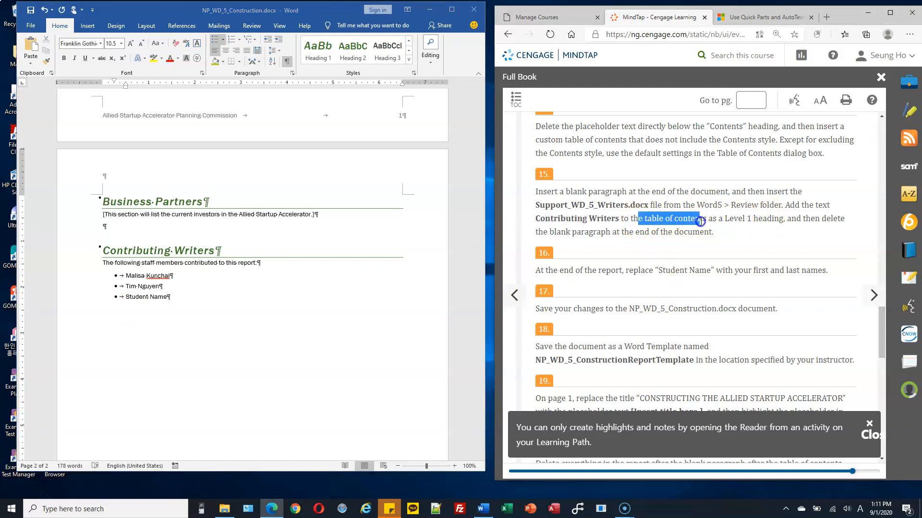
click(467, 266)
drag(481, 272, 481, 213)
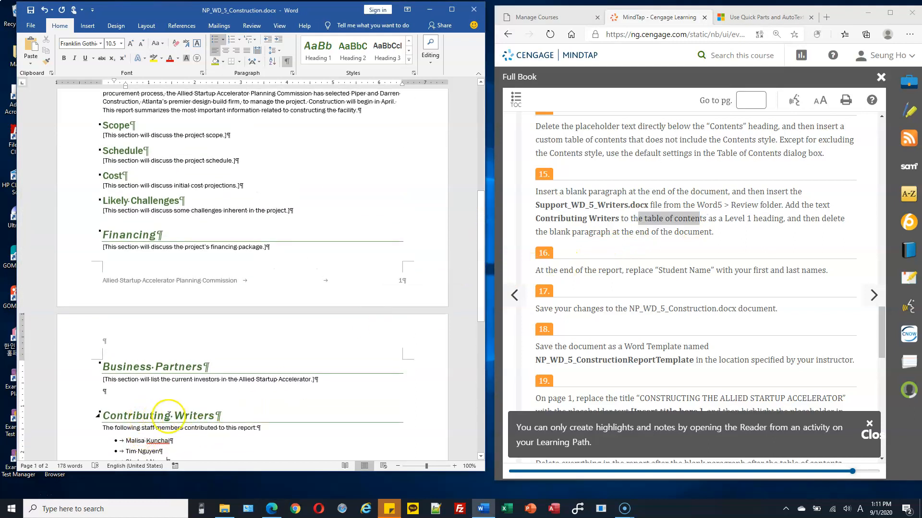
click(127, 416)
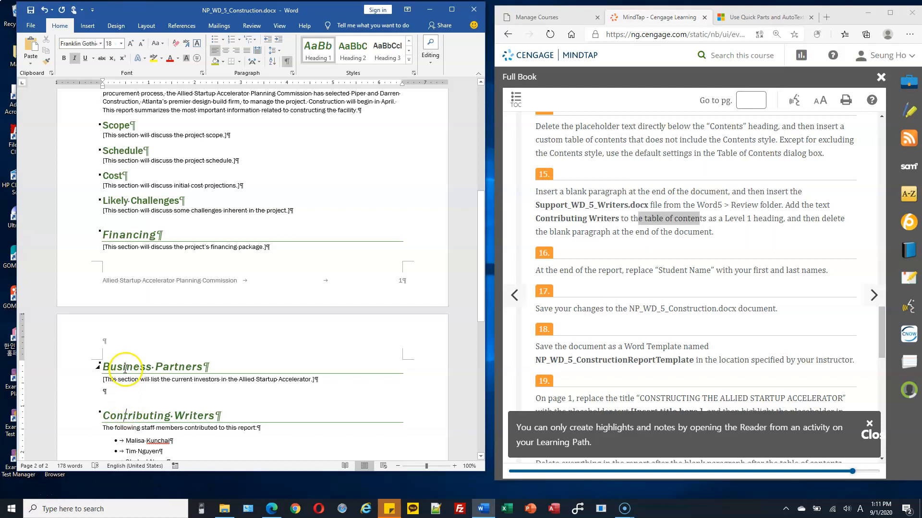
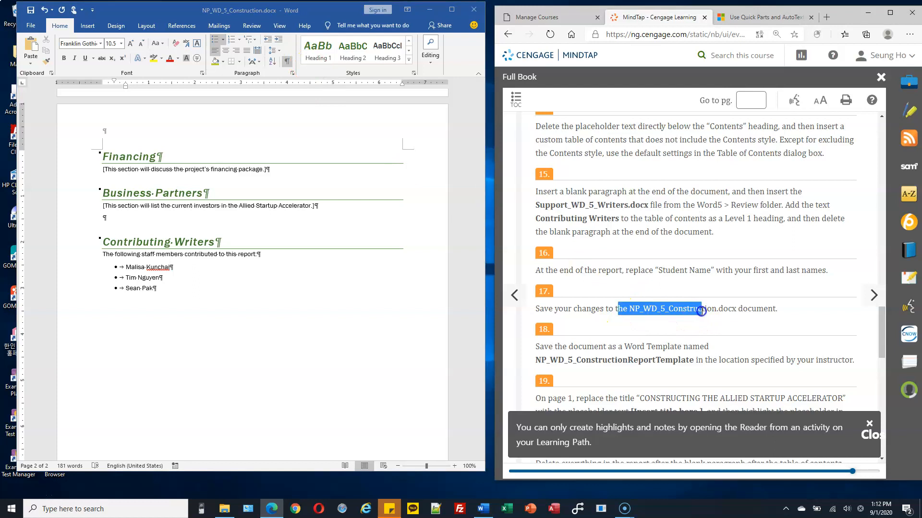
Step: Save the changes to NP_WD_5_Construction.docx and review the table of contents on page 1
click(30, 11)
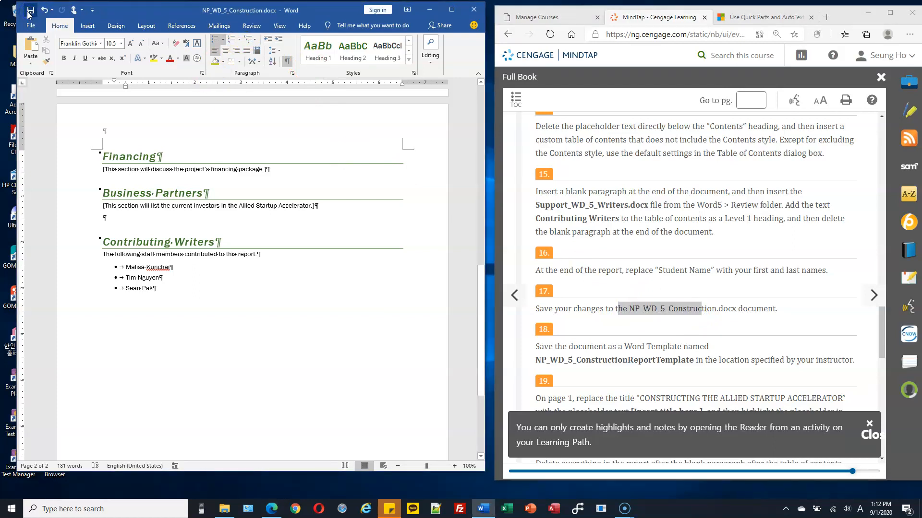
click(191, 243)
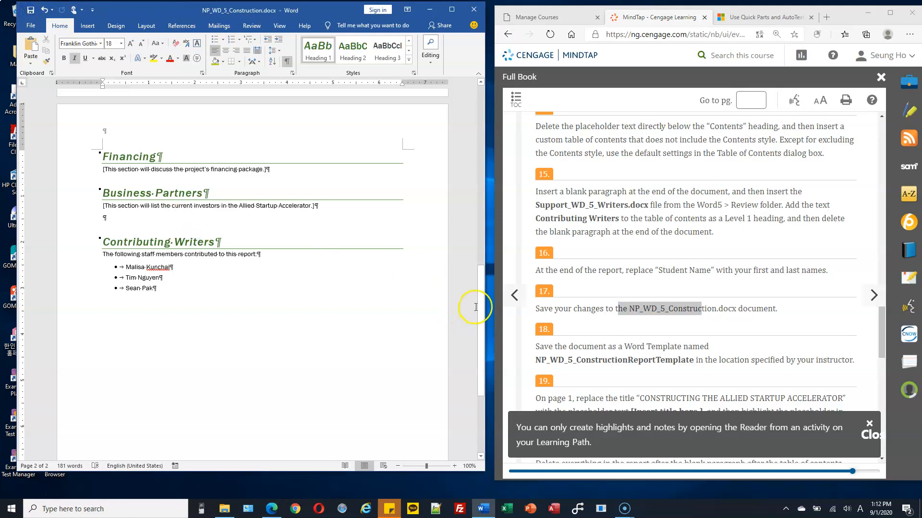
drag(483, 300, 477, 104)
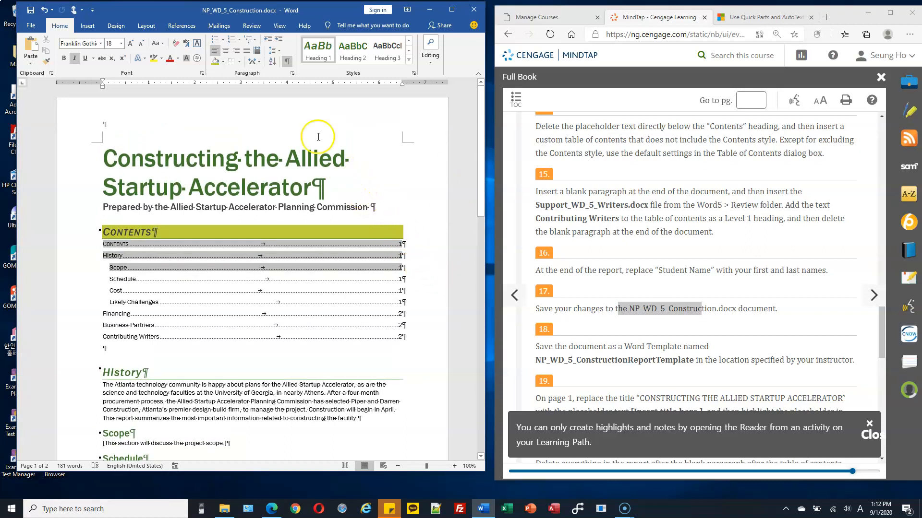
Step: Open the Save As dialog for saving a copy of the document on this PC
drag(626, 348, 664, 348)
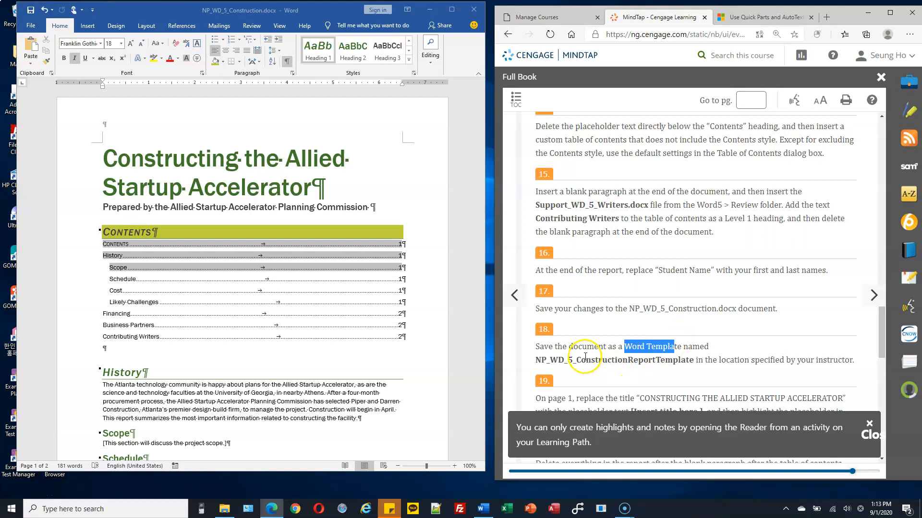
click(670, 349)
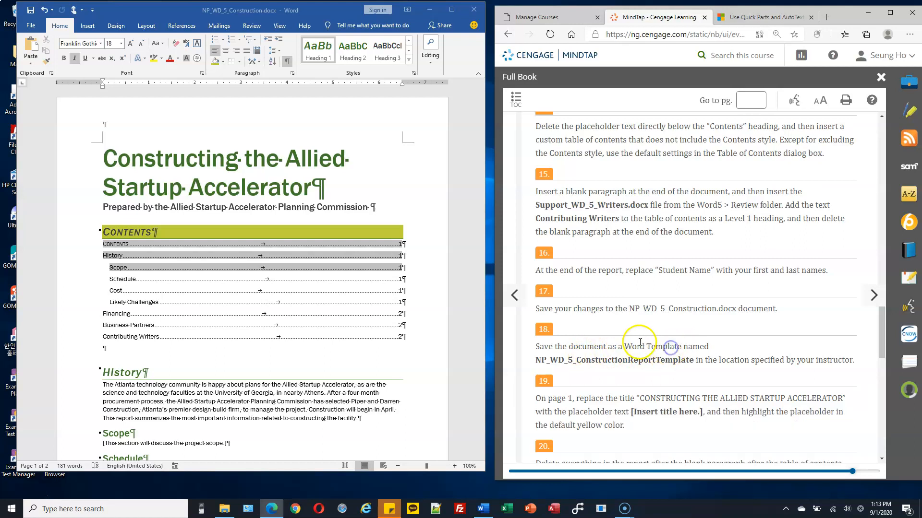
drag(624, 349, 651, 348)
click(372, 373)
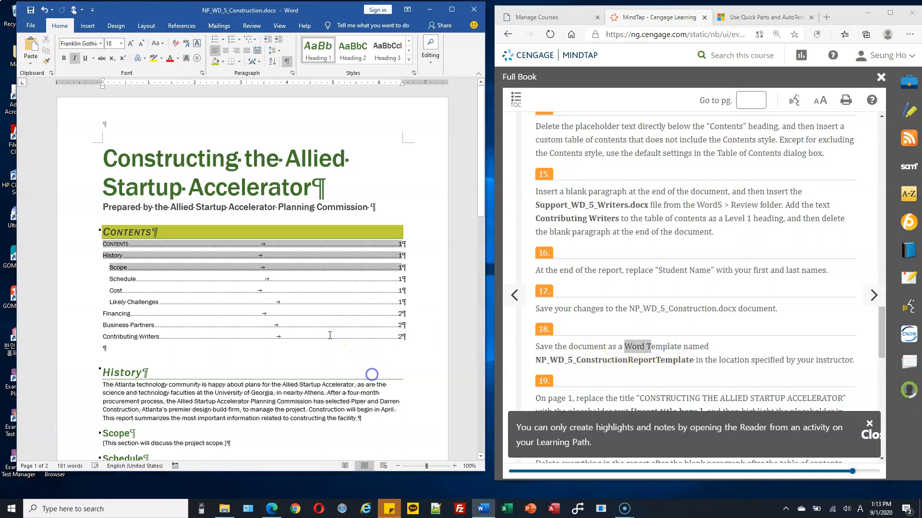
click(30, 28)
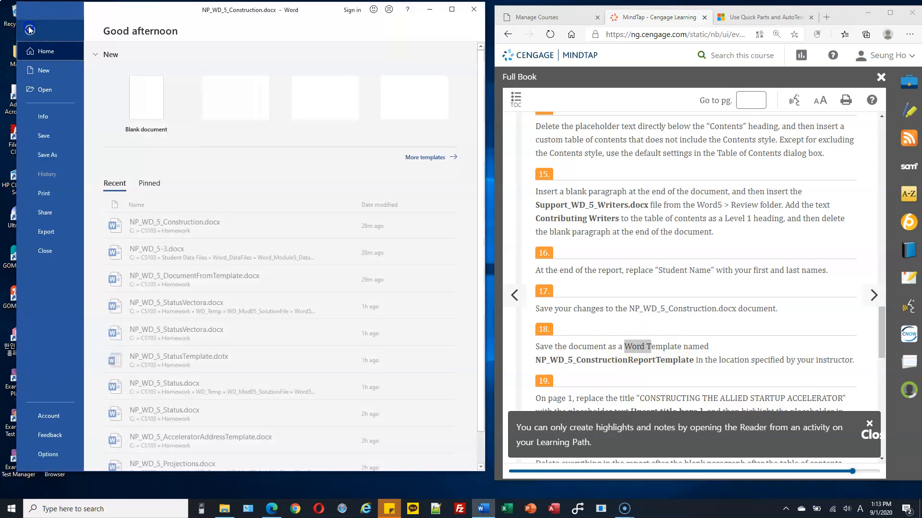
click(45, 150)
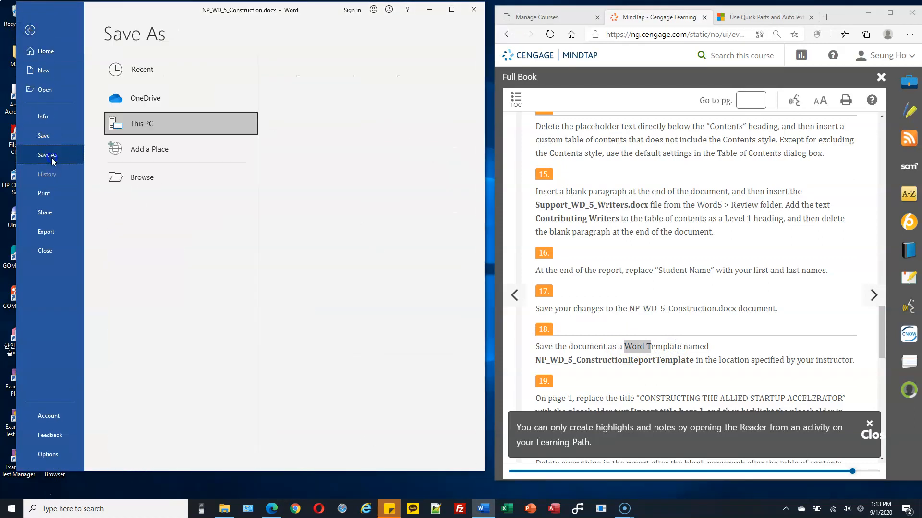
double_click(144, 123)
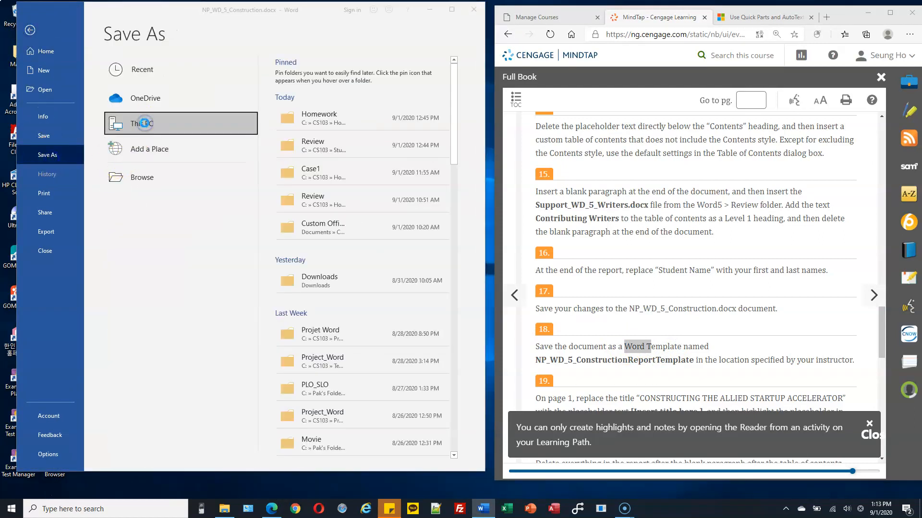
drag(148, 105, 142, 167)
Step: Choose the CS103 > Homework folder on Local Disk (C:) as the save location
click(34, 128)
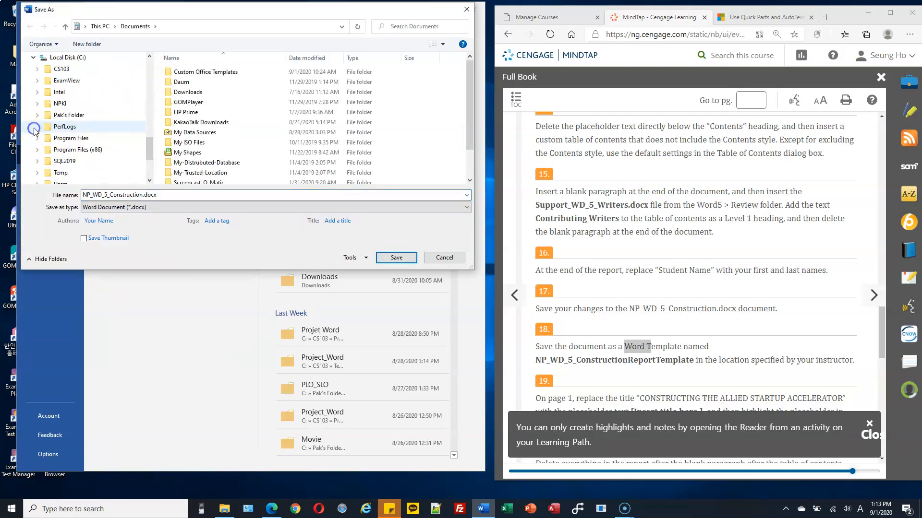
click(37, 69)
click(42, 81)
click(72, 81)
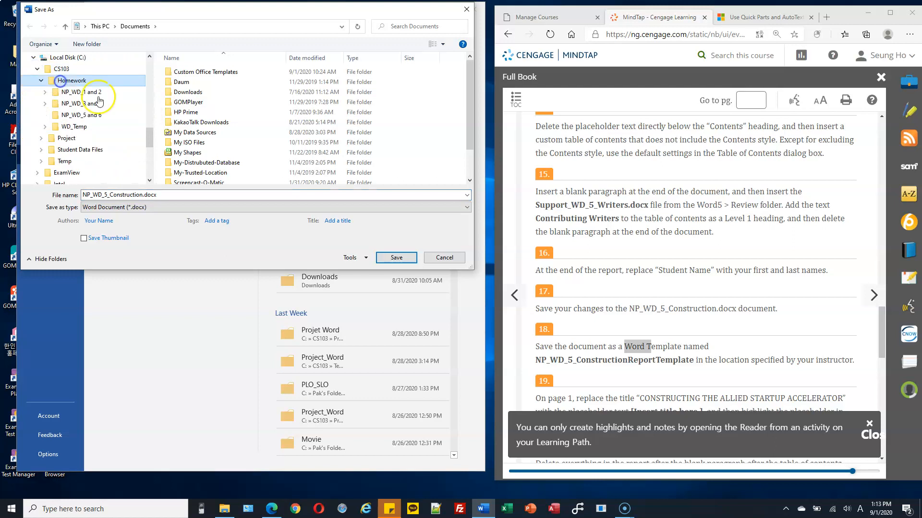
Step: Save the document as a Word Template (*.dotx) named NP_WD_5_ConstructionReportTemplate in the Custom Office Templates folder
click(120, 207)
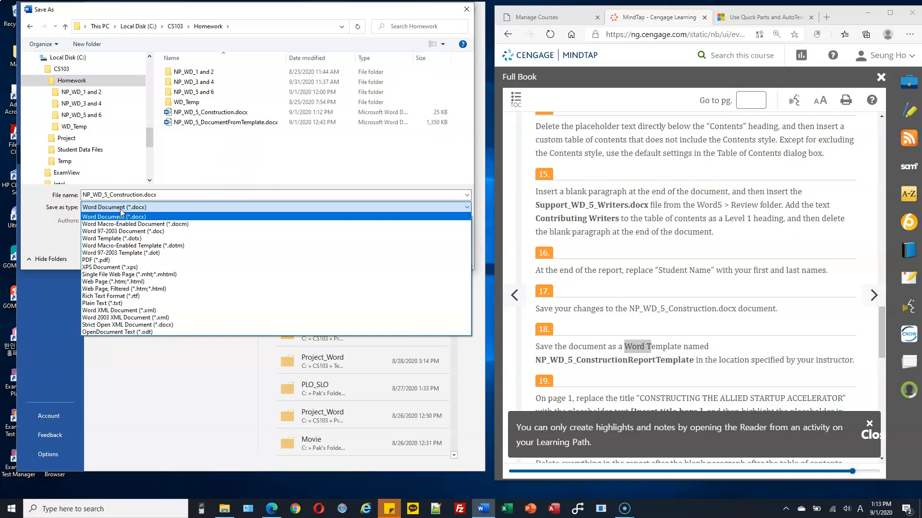
click(124, 240)
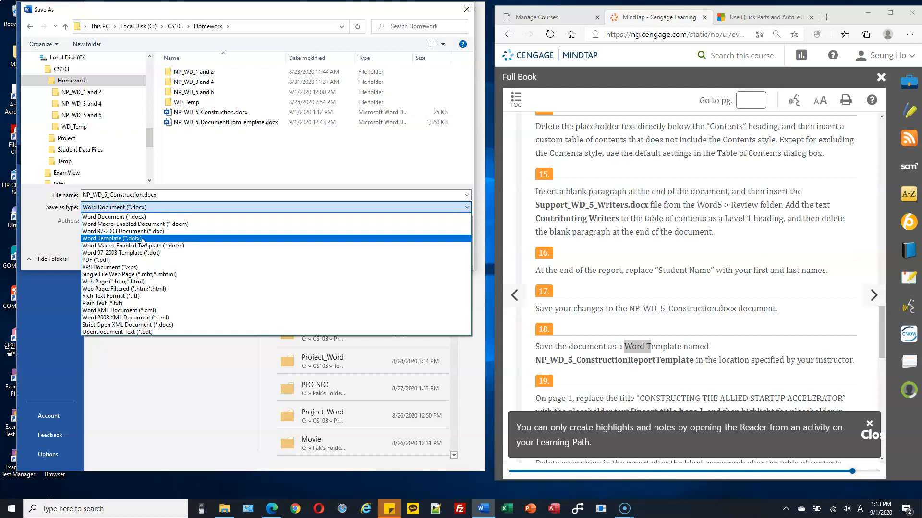
click(143, 239)
click(154, 196)
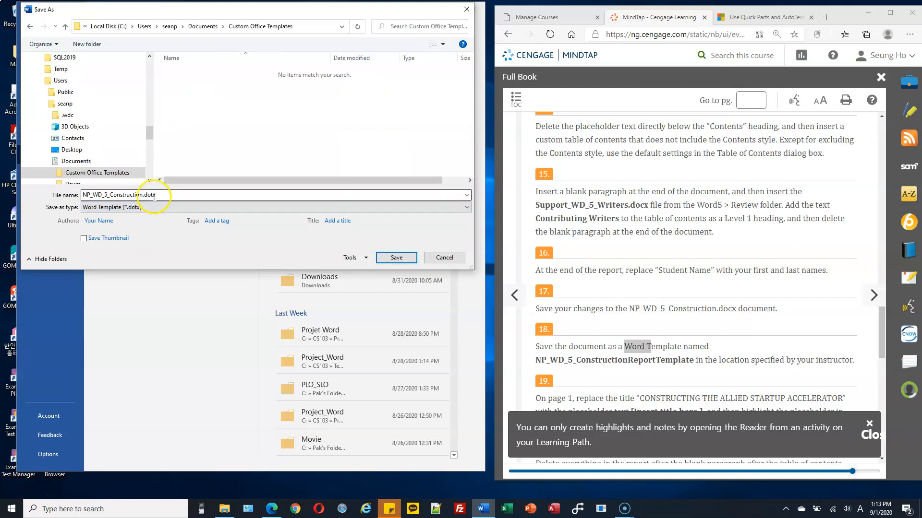
click(143, 194)
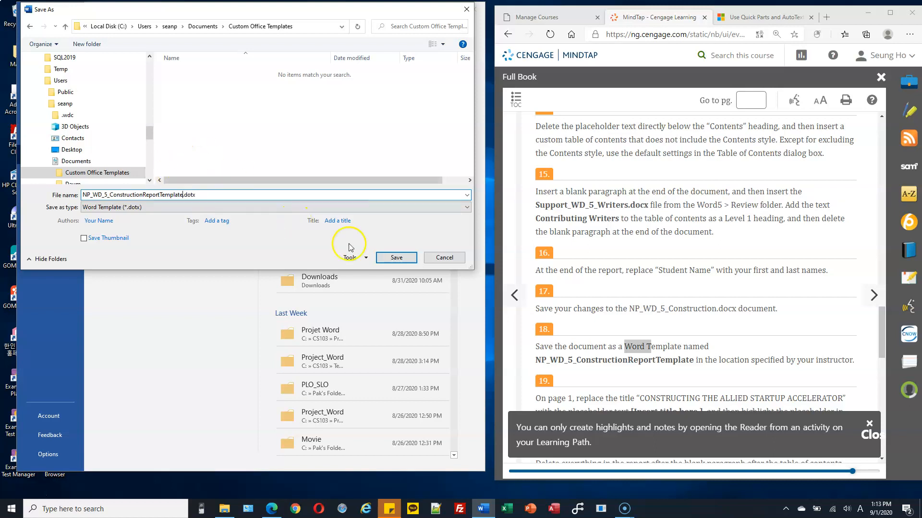
click(397, 257)
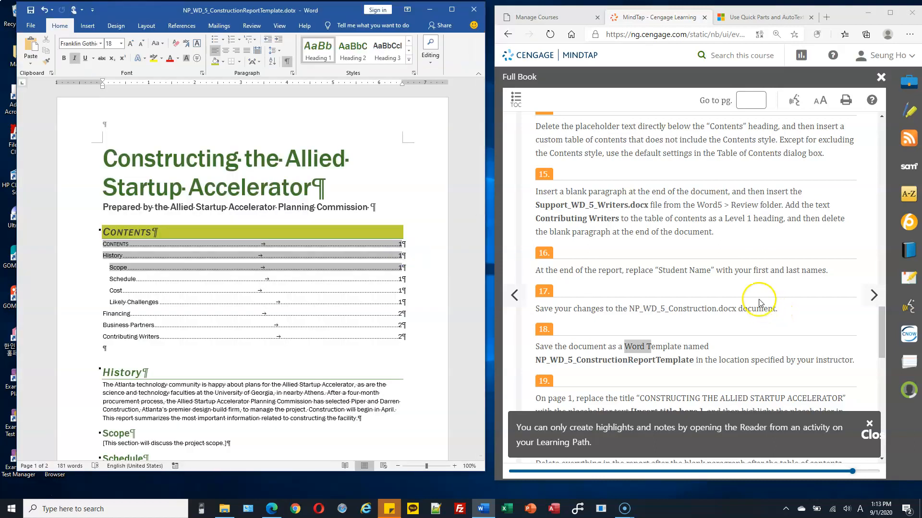
Step: Read instruction 19 about replacing the title and close the NP_WD_5_ConstructionReportTemplate.dotx window
scroll(750, 298, down, 3)
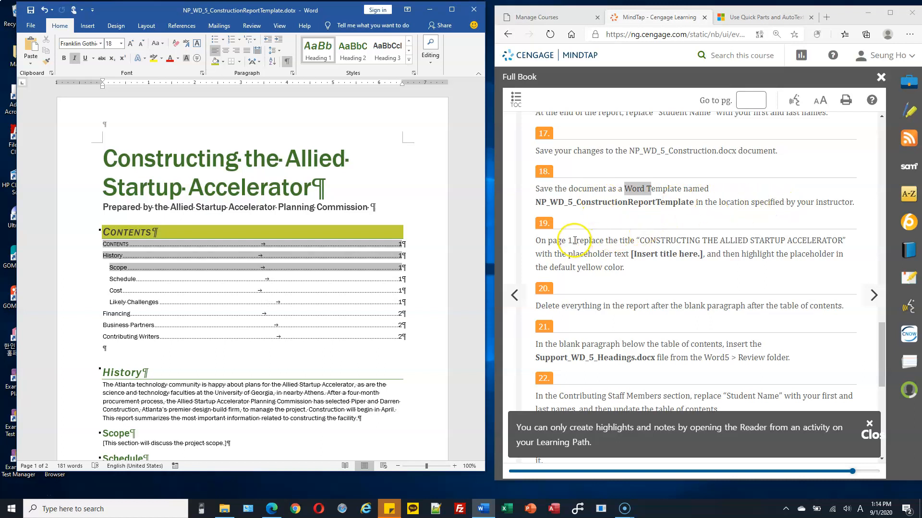
drag(572, 241, 541, 240)
drag(636, 240, 715, 240)
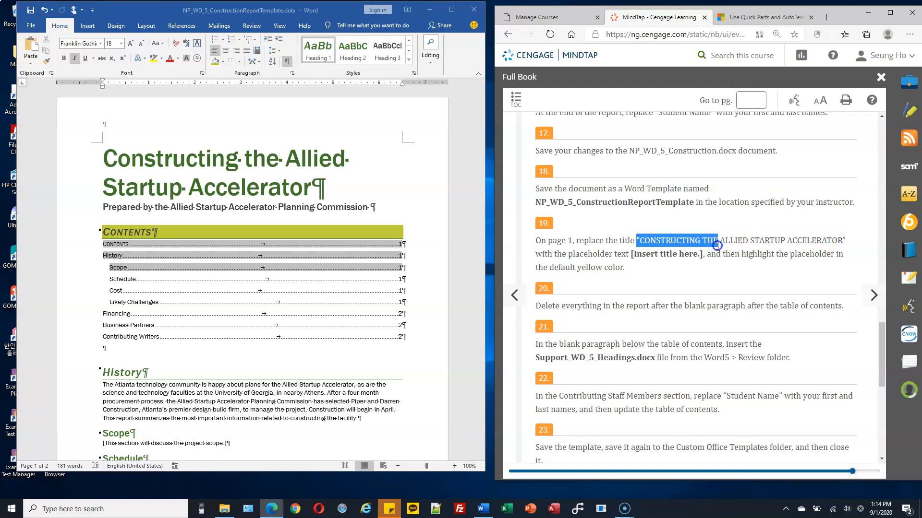
click(392, 176)
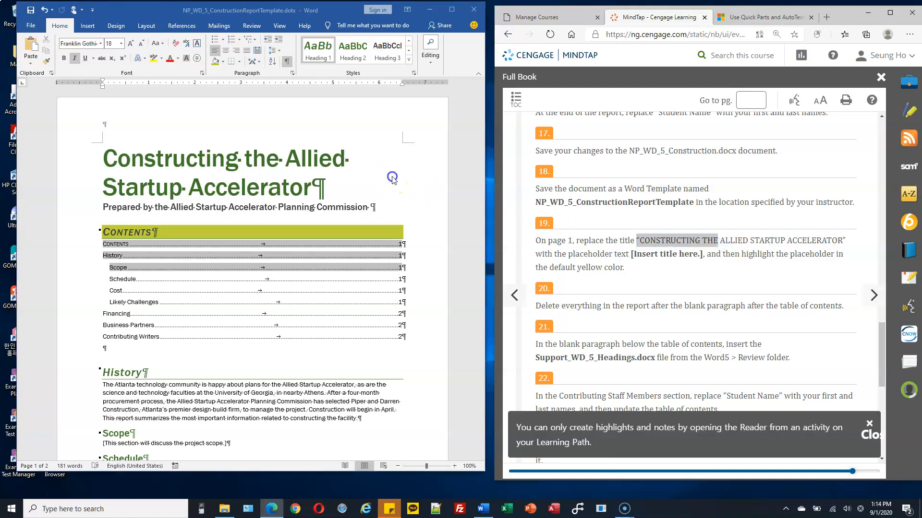
click(475, 10)
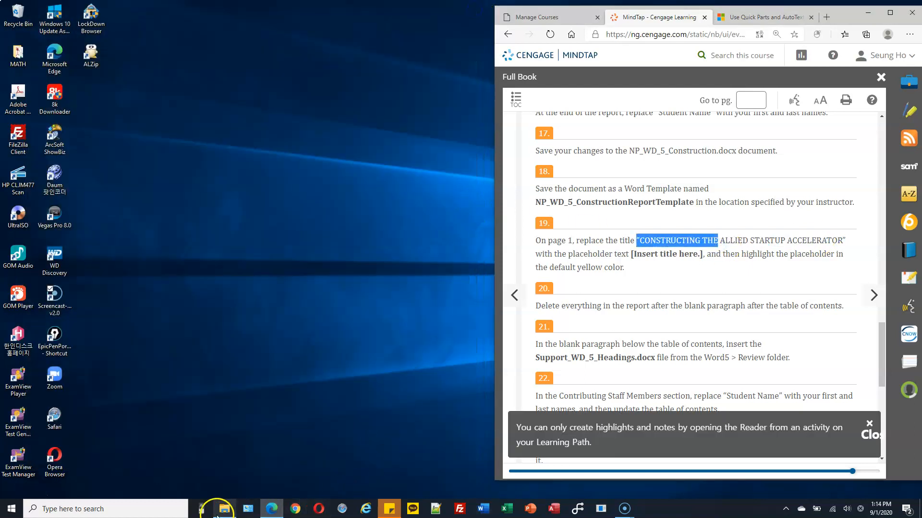
Step: Switch to File Explorer and check the CS103 > Homework folder for the saved template file
click(217, 509)
drag(313, 90, 302, 34)
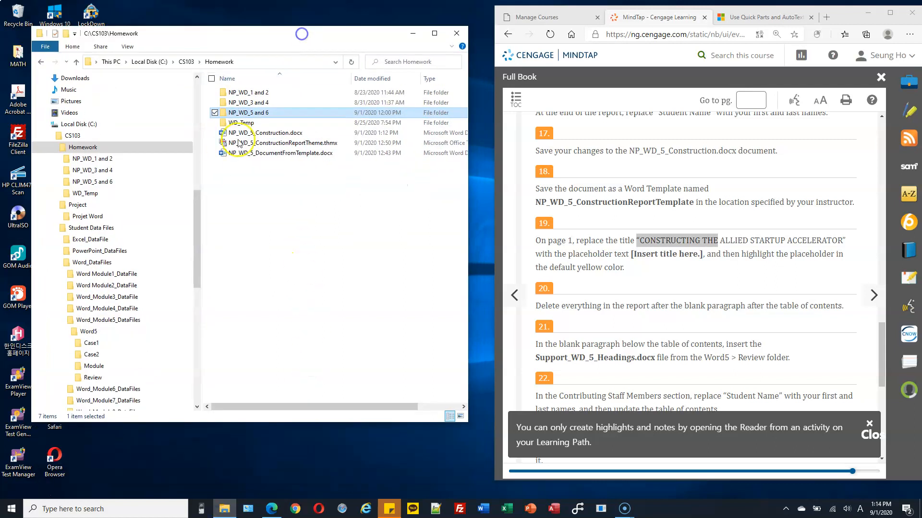
click(81, 147)
click(265, 178)
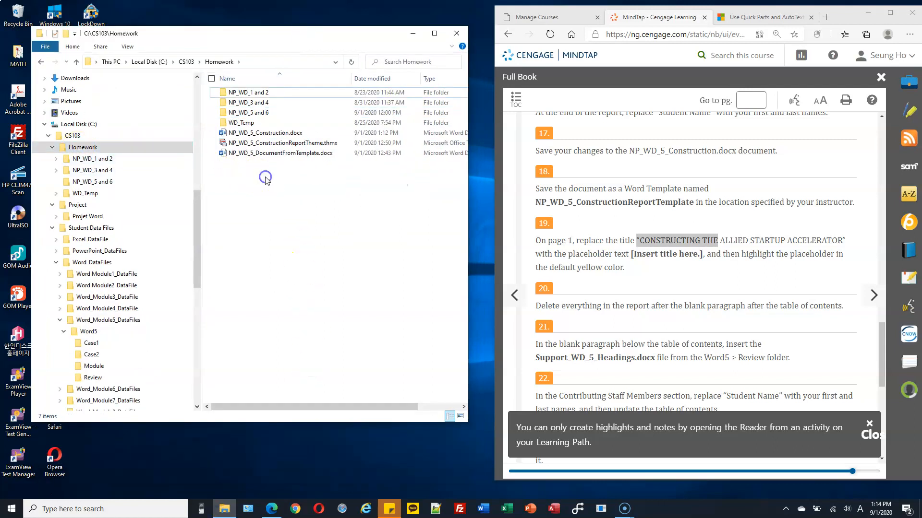
click(285, 154)
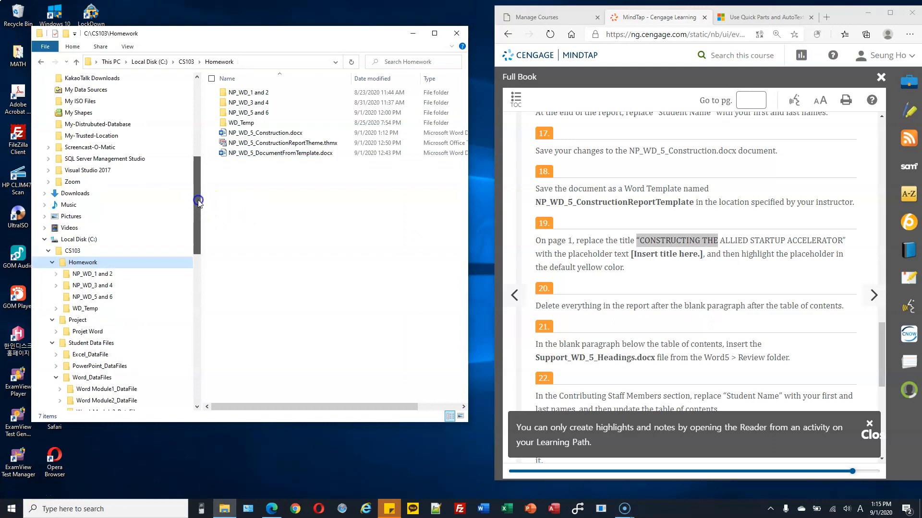
Step: Copy NP_WD_5_ConstructionReportTemplate.dotx from Documents > Custom Office Templates into the CS103 > Homework folder
drag(199, 201, 200, 148)
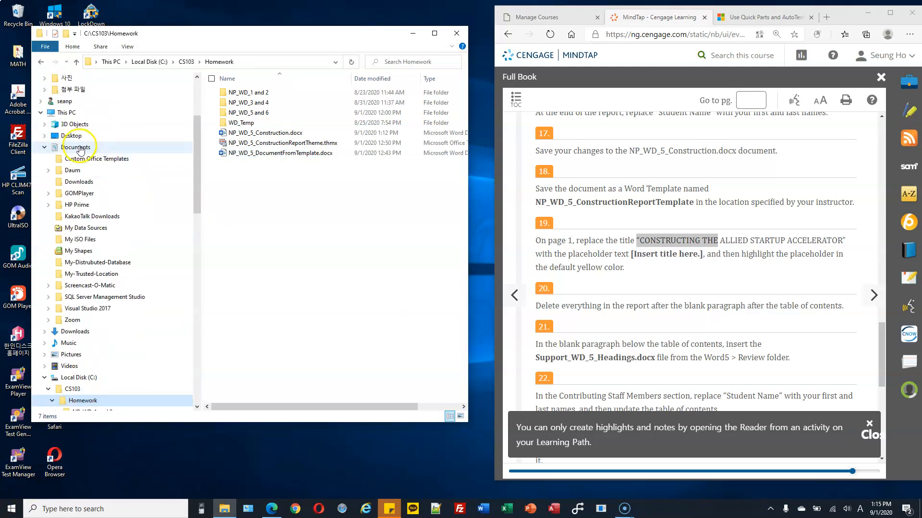
click(66, 112)
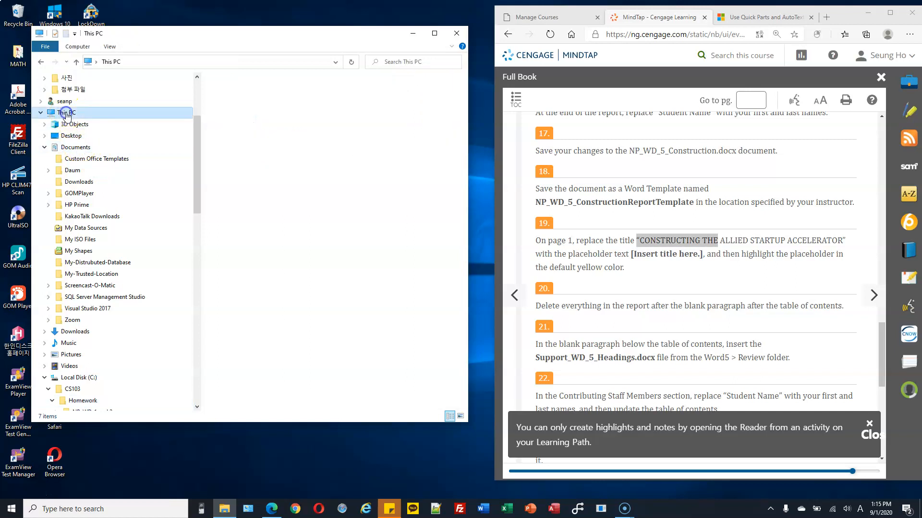
click(77, 147)
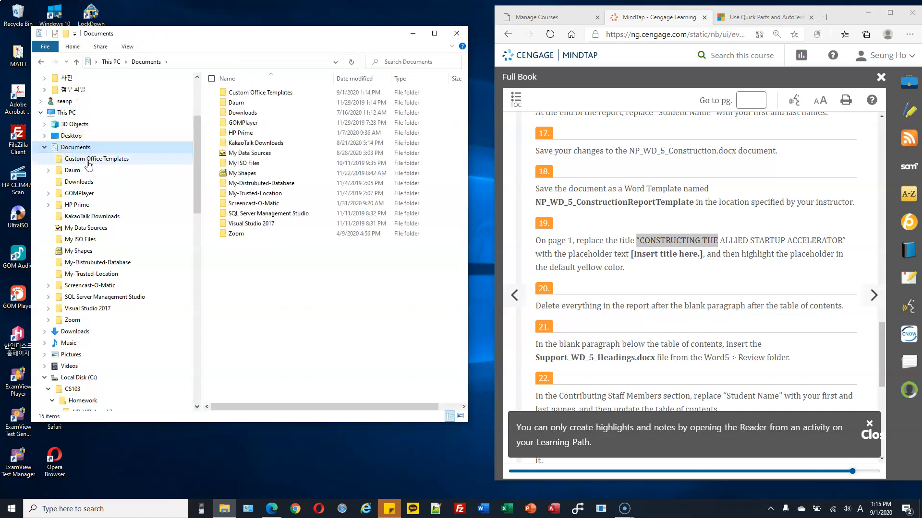
click(88, 163)
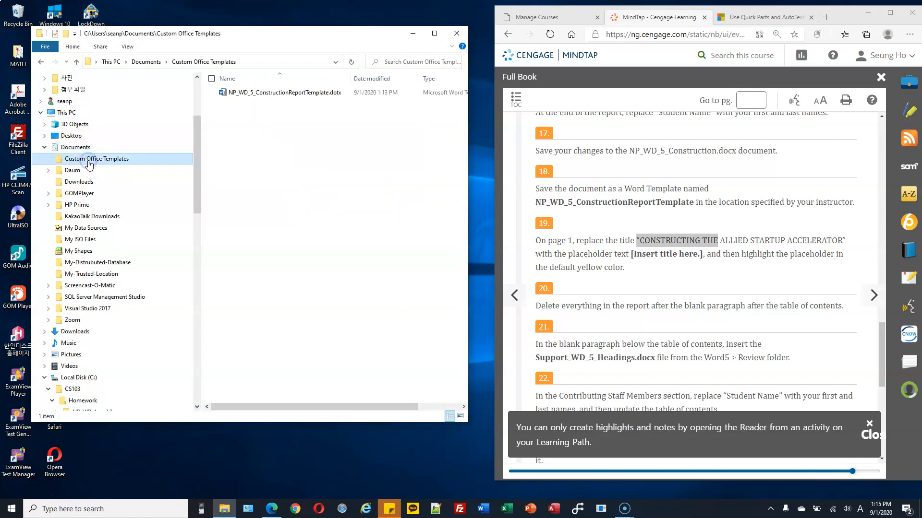
click(231, 97)
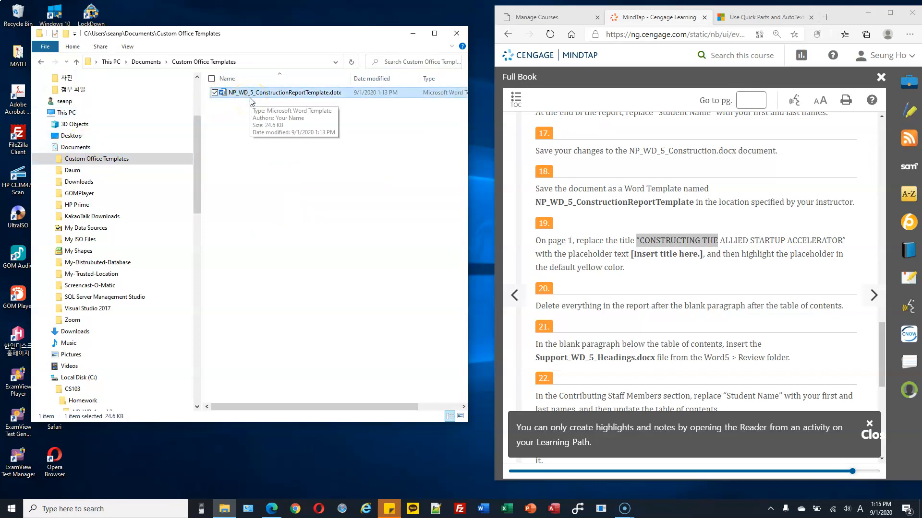
scroll(125, 264, down, 2)
click(96, 343)
click(282, 217)
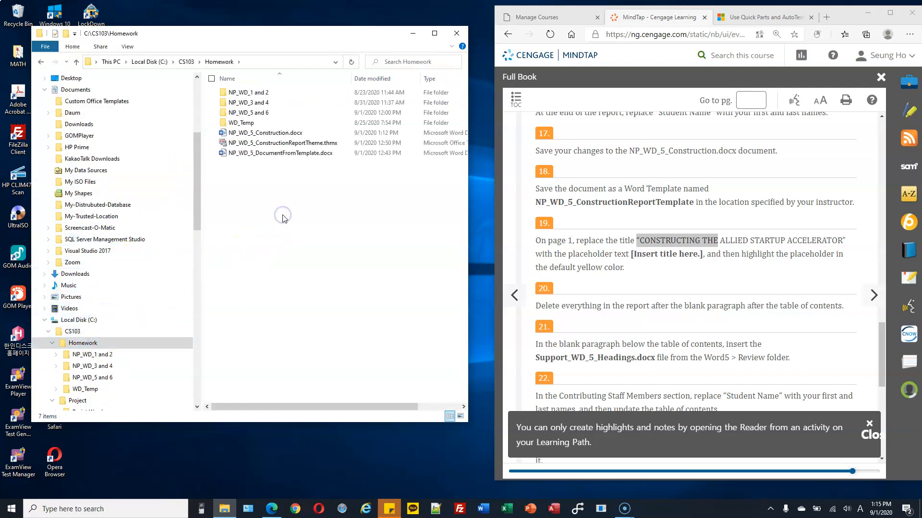
key(ctrl+v)
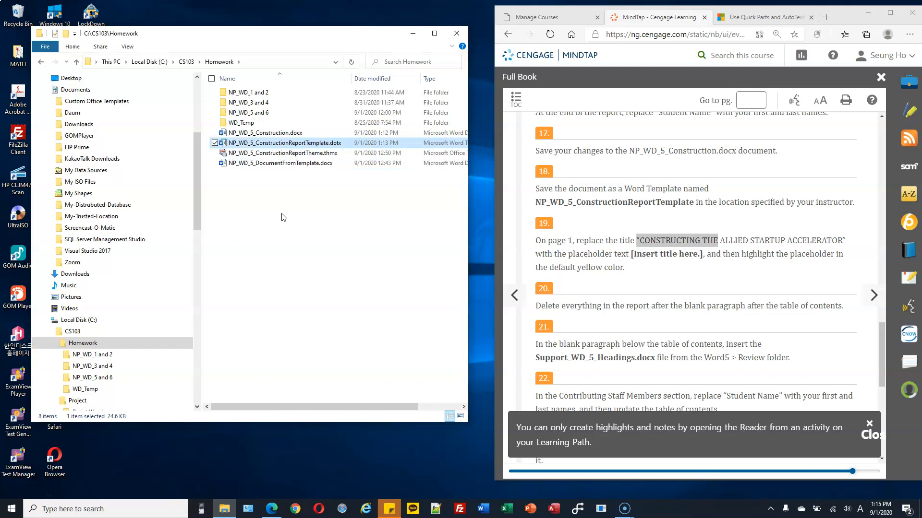
click(280, 210)
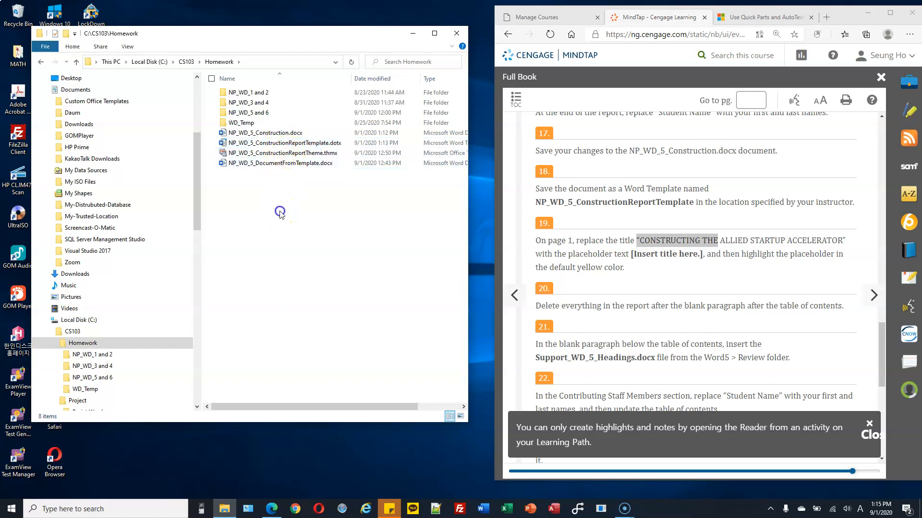
Step: Open NP_WD_5_ConstructionReportTemplate.dotx from the Homework folder in Word and look over its first page
click(289, 144)
double_click(275, 147)
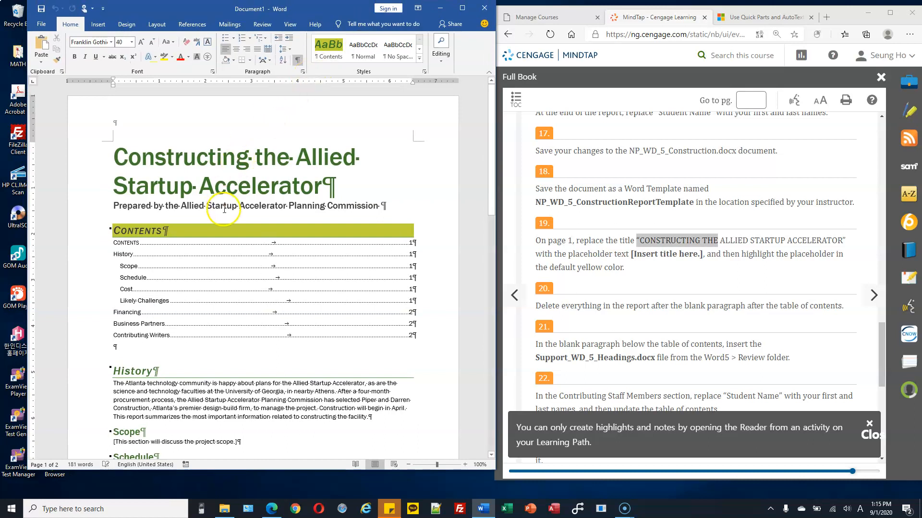
scroll(254, 226, down, 2)
scroll(263, 200, up, 2)
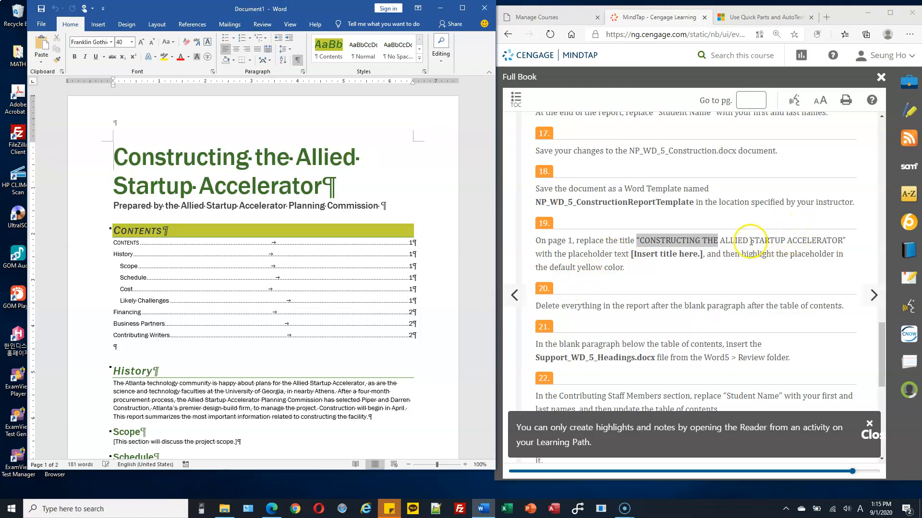
click(660, 244)
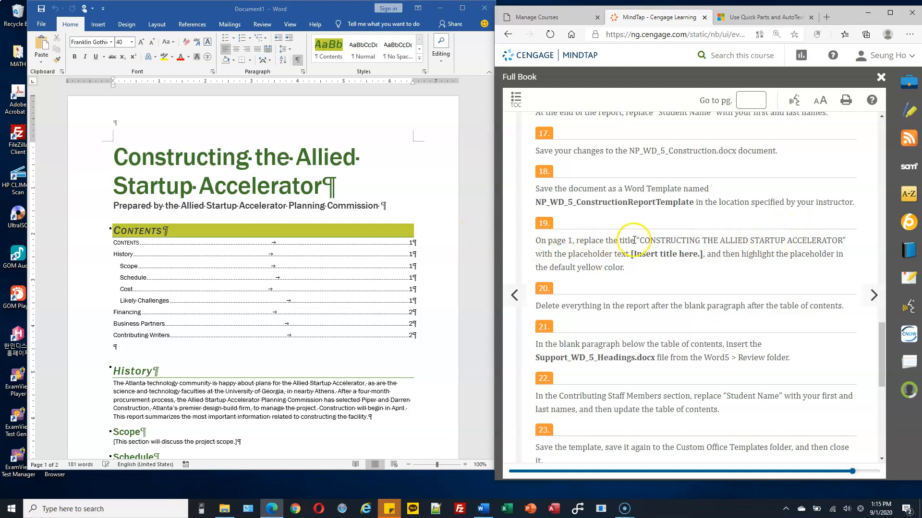
Step: Replace the report title on page 1 with the placeholder text "[Insert title here]"
drag(96, 159, 297, 176)
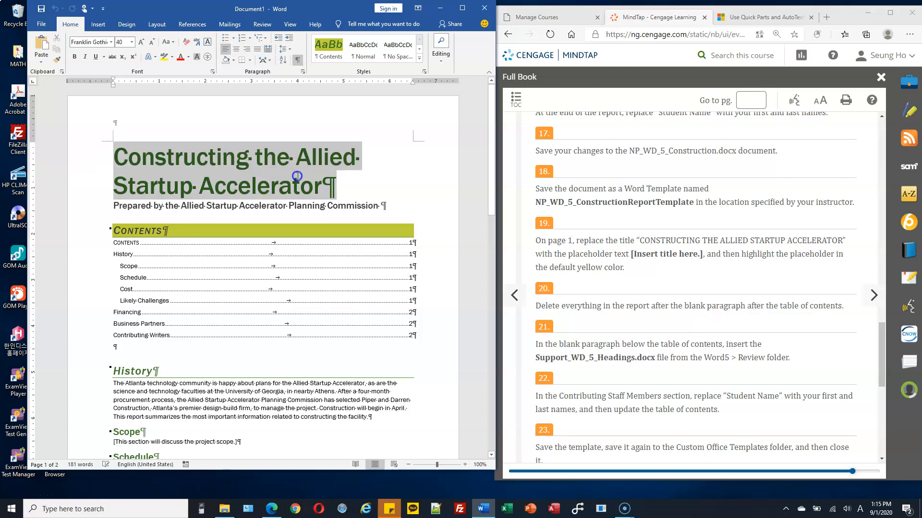
drag(297, 176, 297, 176)
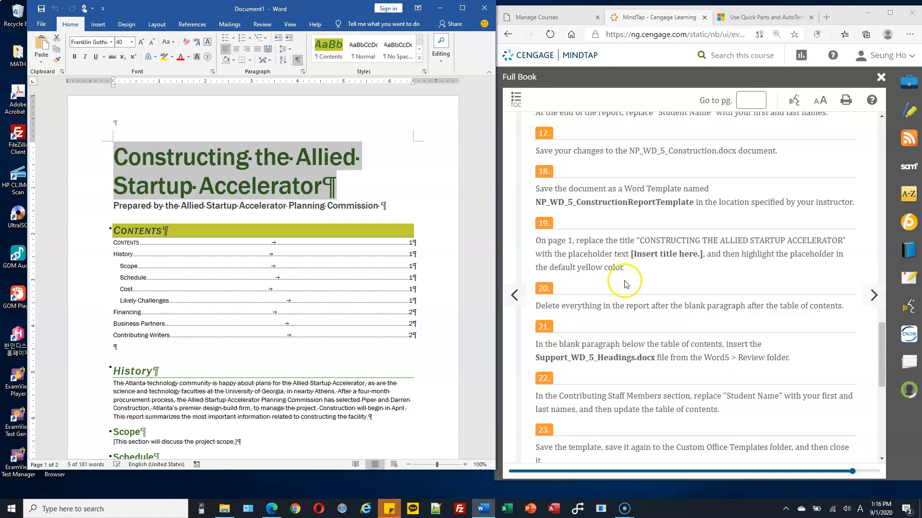
text([)
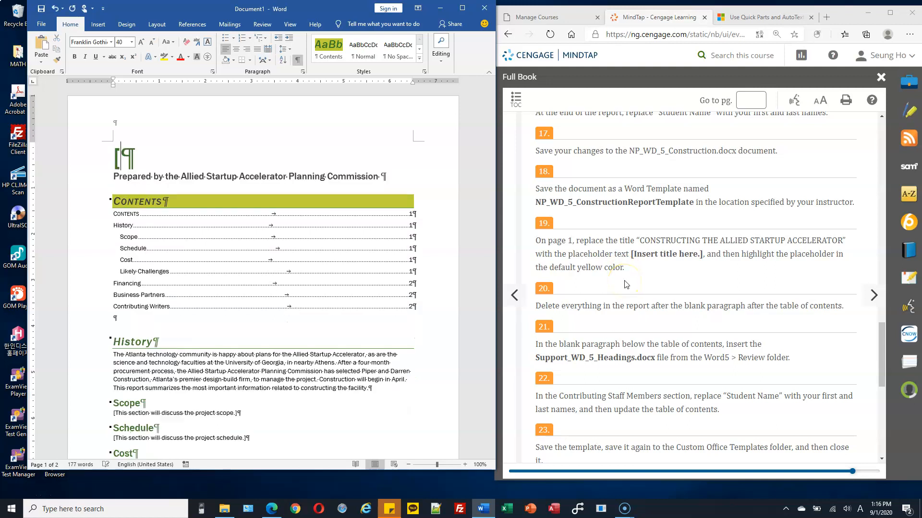
text(Inser)
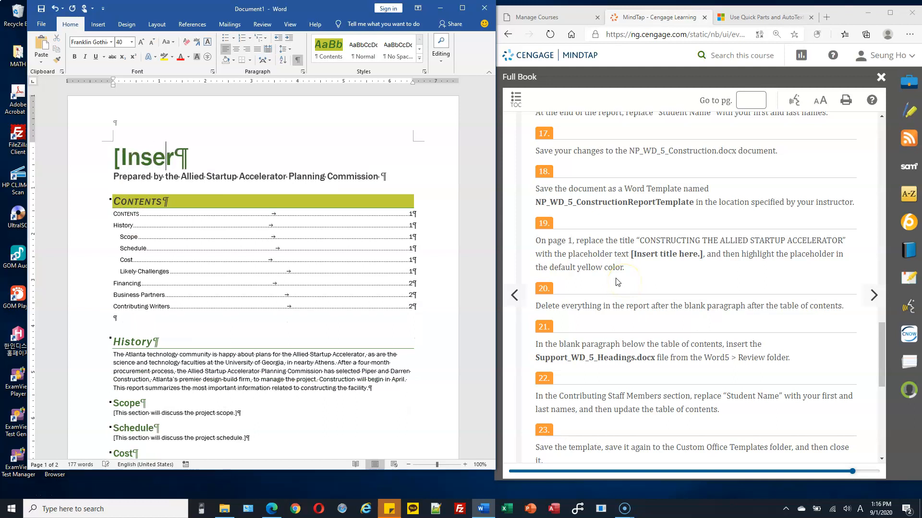
text(t title)
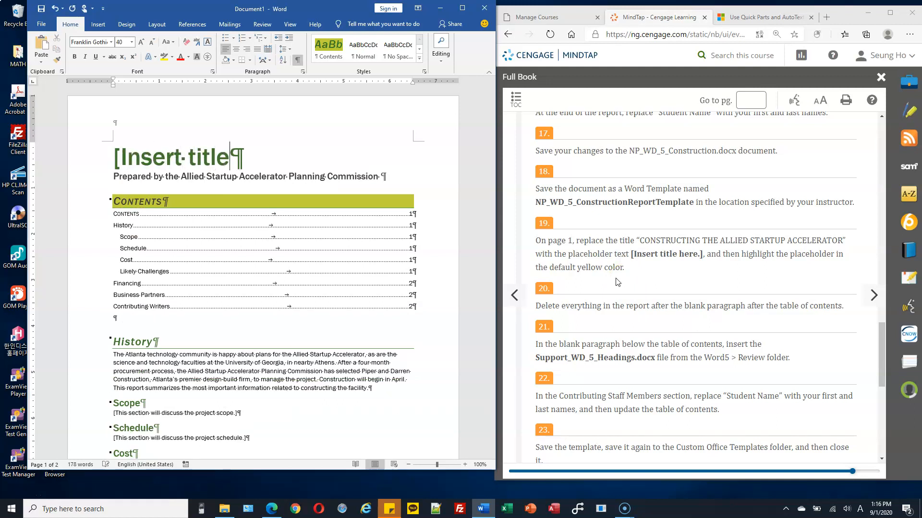
text( here])
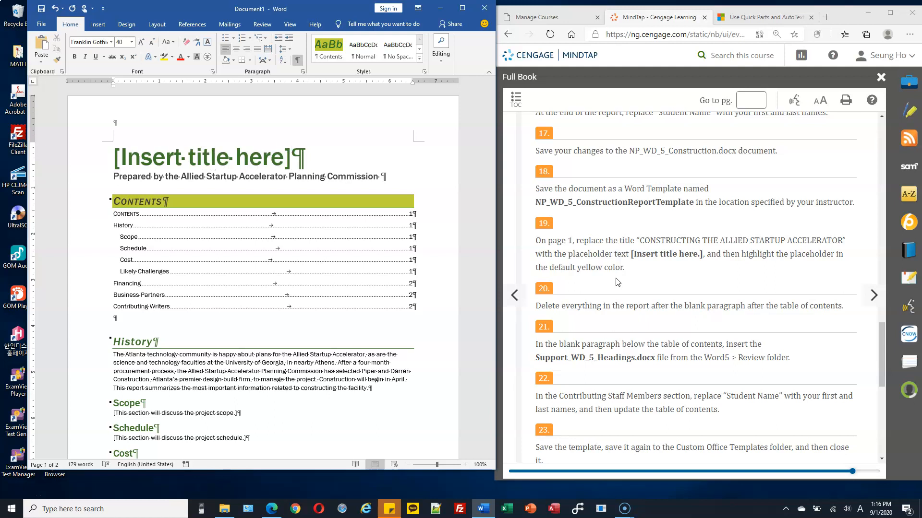
Step: Highlight the [Insert title here] placeholder in yellow, leaving out its paragraph mark
click(114, 152)
drag(114, 152, 294, 156)
key(shift+Left)
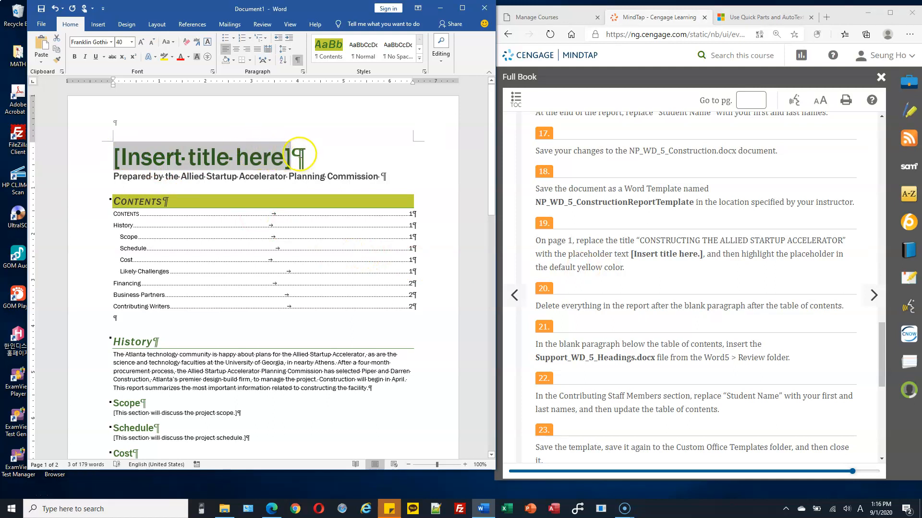
click(171, 57)
click(166, 56)
click(427, 219)
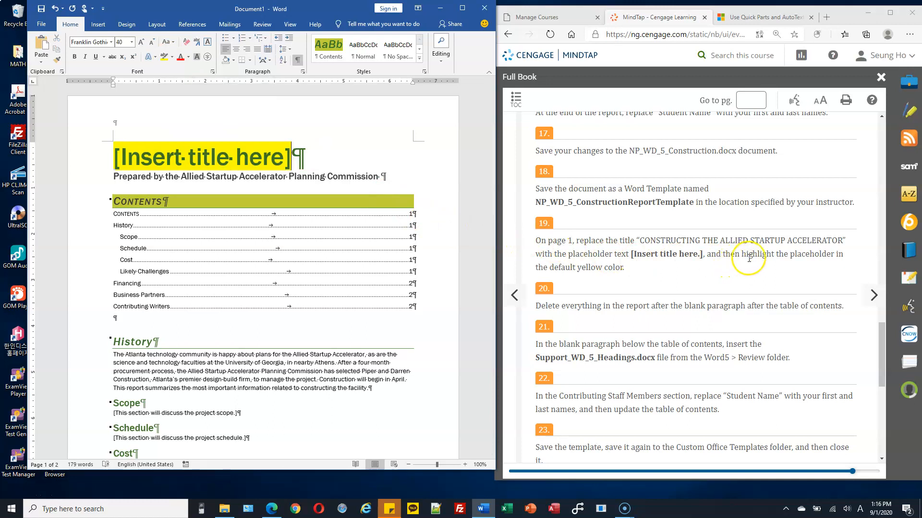
scroll(581, 271, down, 2)
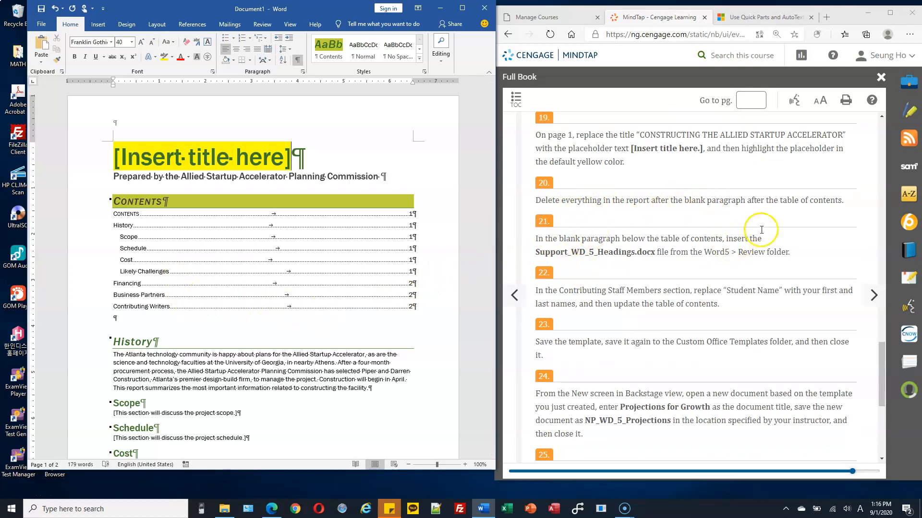
scroll(212, 365, down, 1)
scroll(212, 365, down, 1)
drag(115, 272, 144, 460)
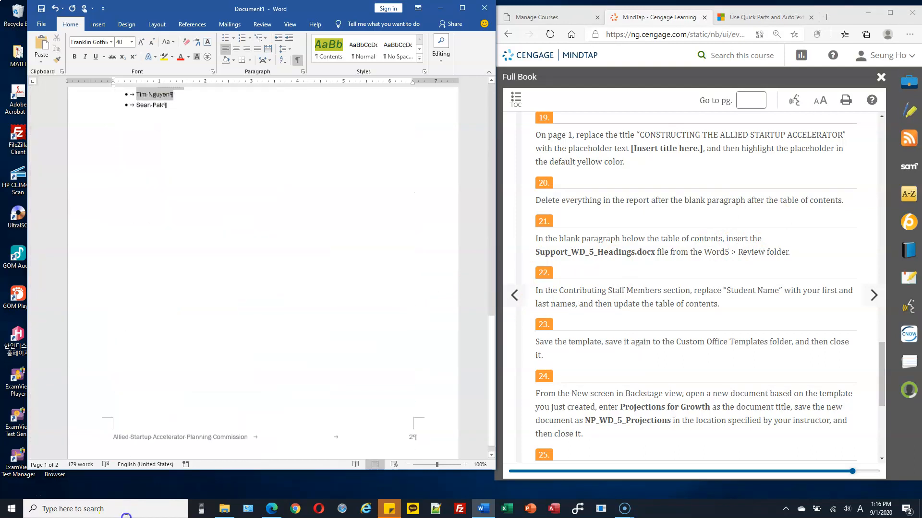
scroll(346, 175, up, 15)
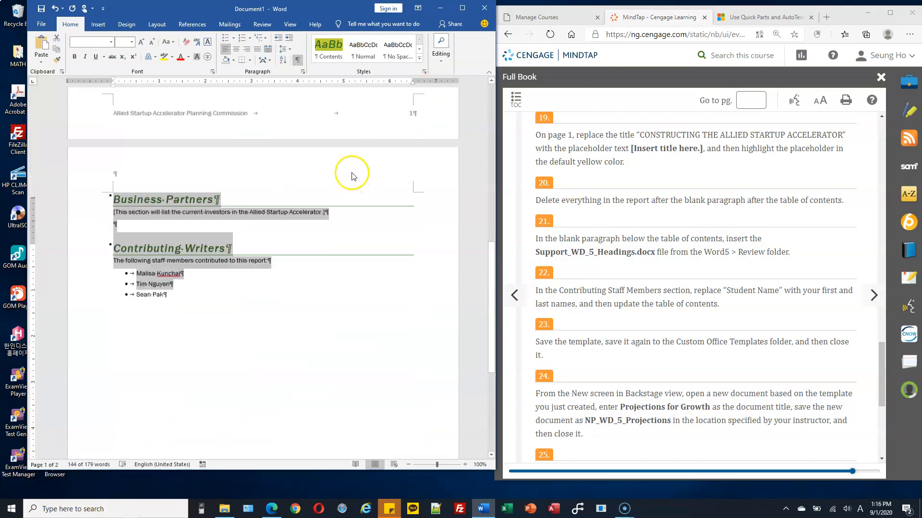
scroll(288, 173, up, 6)
click(123, 197)
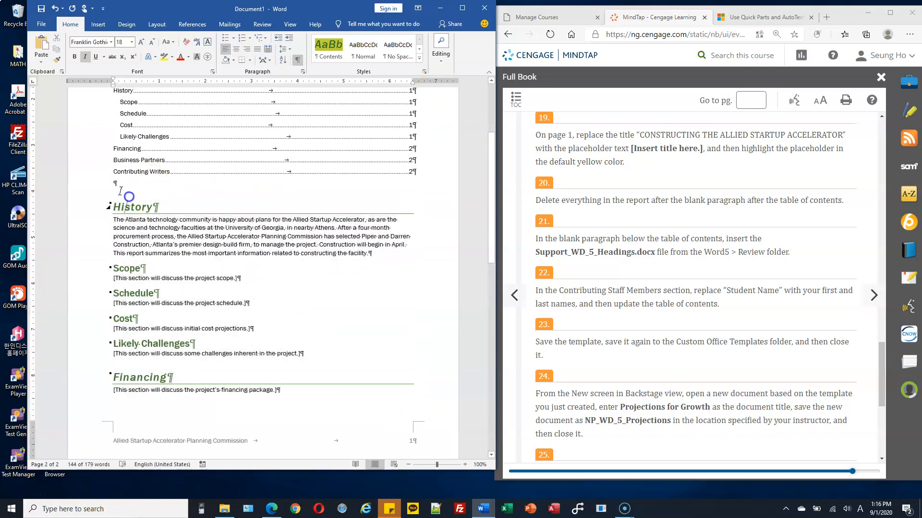
drag(88, 186, 81, 236)
click(301, 193)
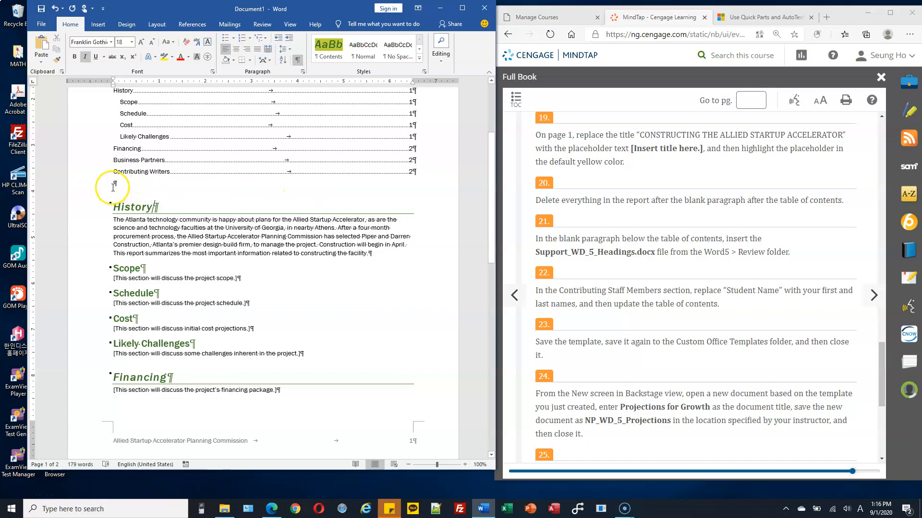
Step: Remove all content after the blank paragraph below the table of contents, from the History heading through the Contributing Writers list
drag(116, 192, 192, 281)
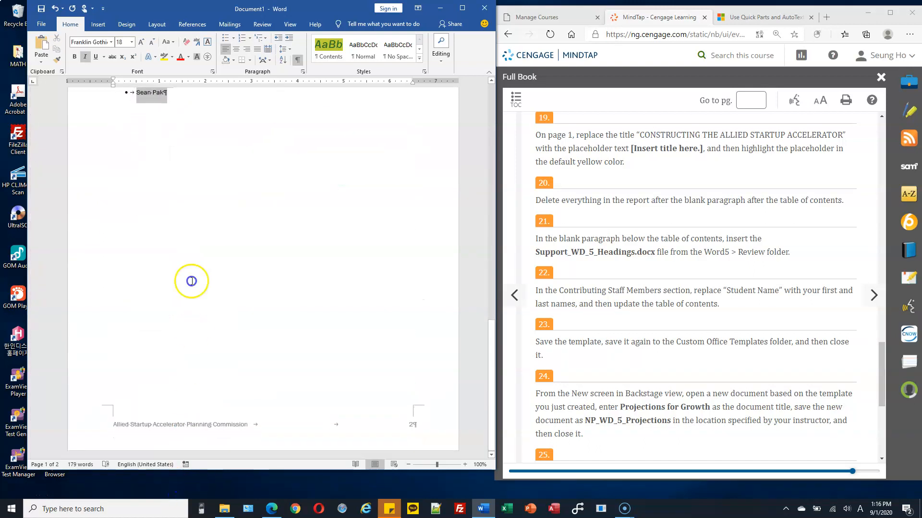
scroll(336, 216, up, 15)
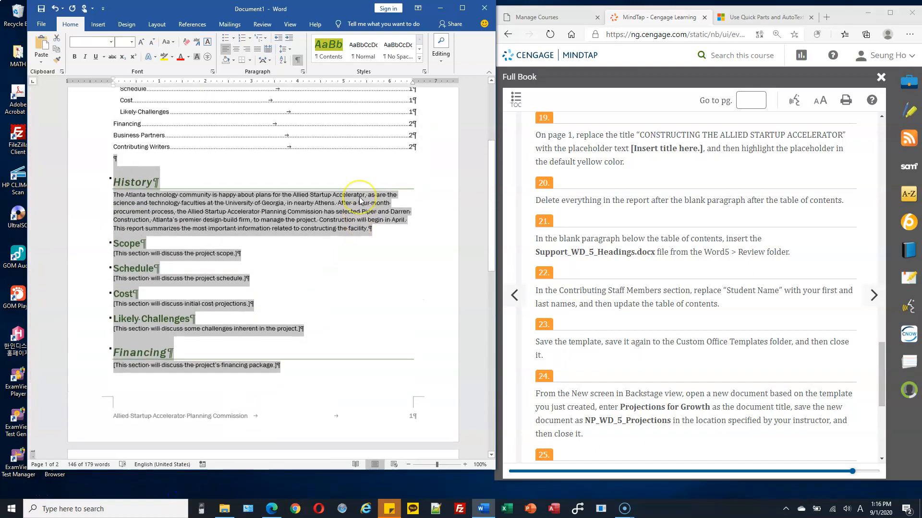
right_click(326, 231)
click(311, 242)
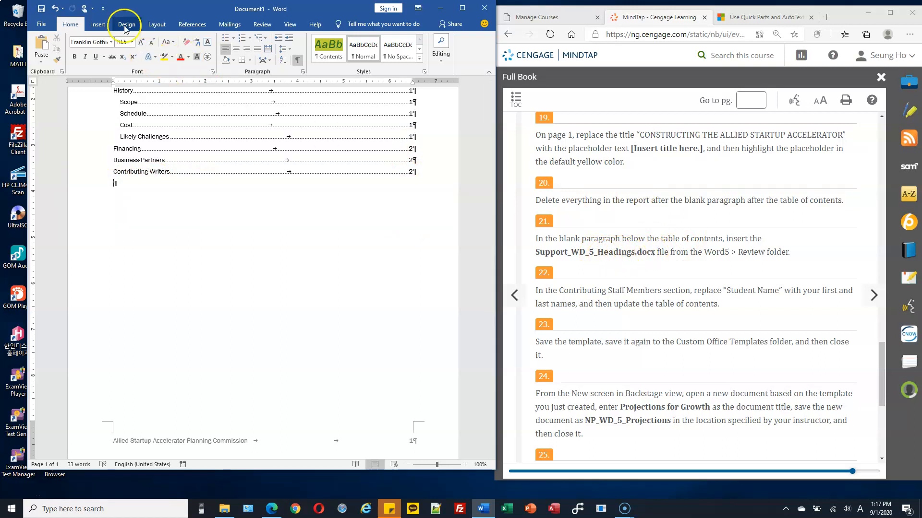
Step: Start inserting text from a file at the blank paragraph and browse to CS103 > Student Data Files on drive C
click(99, 25)
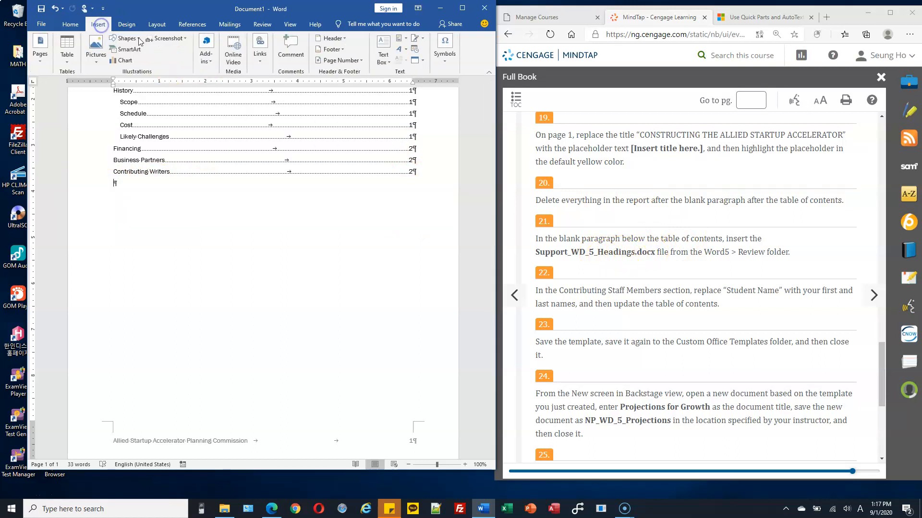
click(424, 61)
click(438, 85)
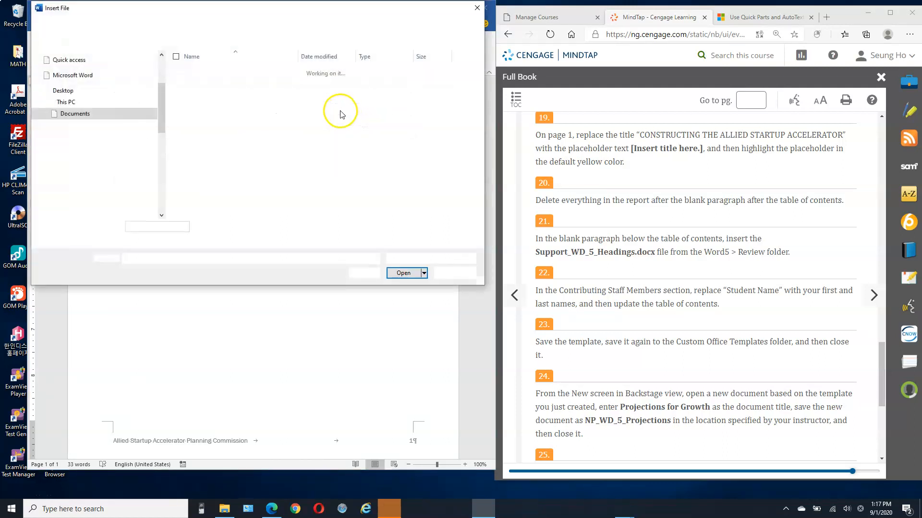
drag(162, 114, 159, 188)
click(43, 171)
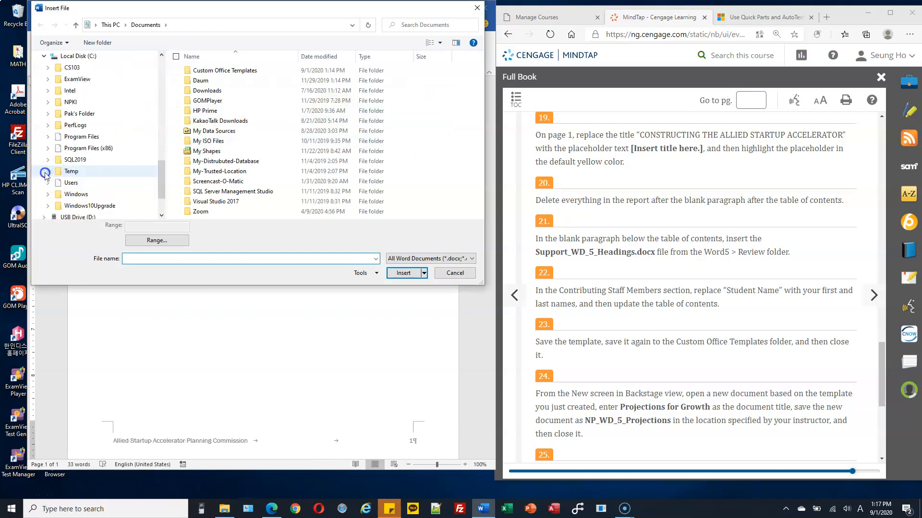
click(48, 68)
click(52, 101)
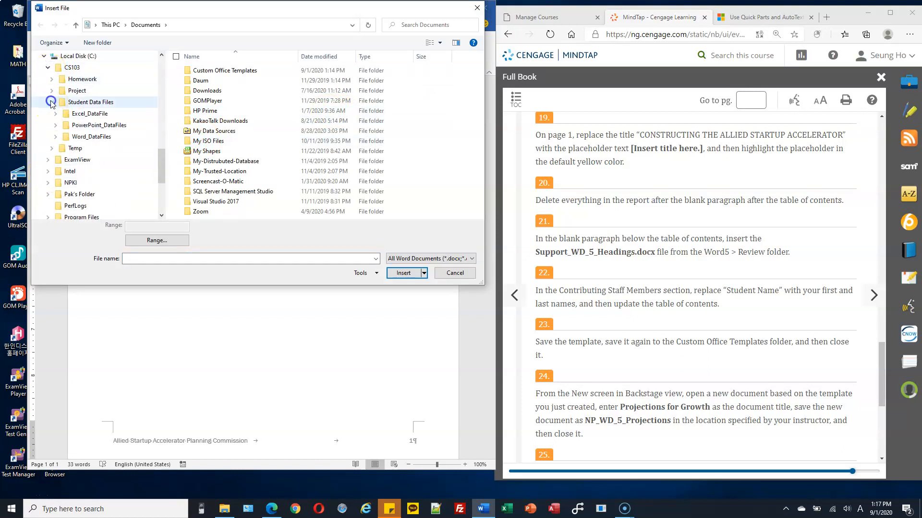
Step: Insert Support_WD_5_Headings.docx from Word_DataFiles > Word_Module5_DataFiles > Word5 > Review below the table of contents
click(55, 136)
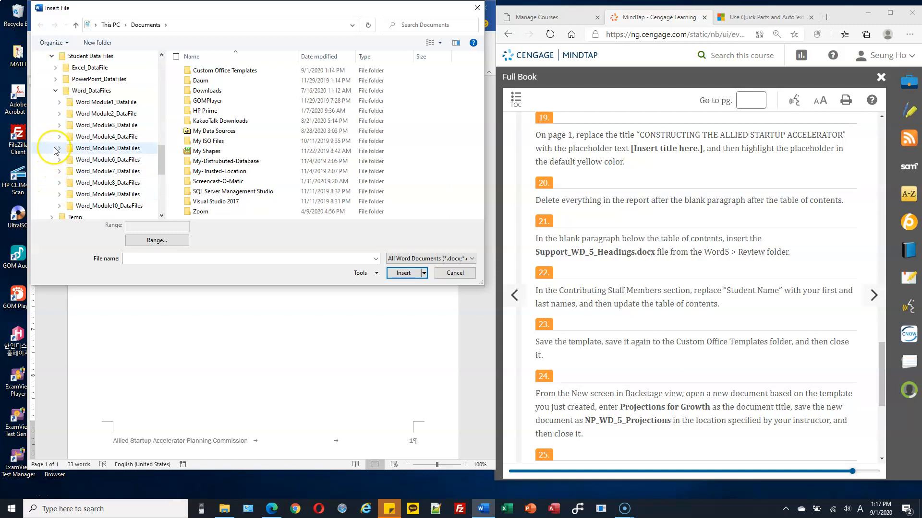
click(59, 151)
click(63, 160)
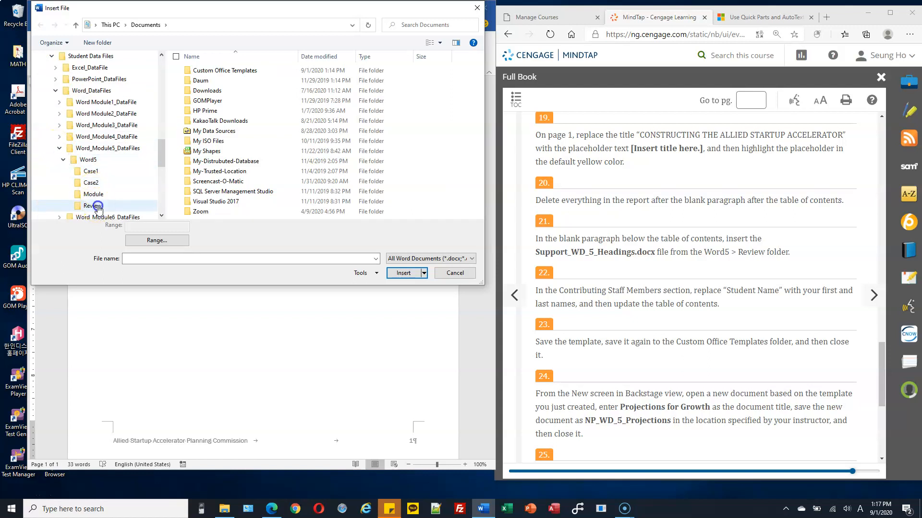
click(92, 206)
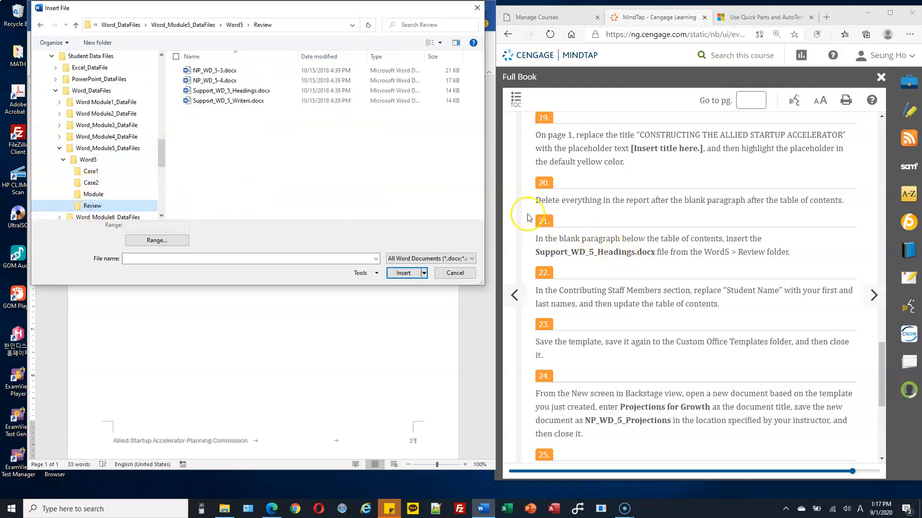
click(263, 91)
click(403, 273)
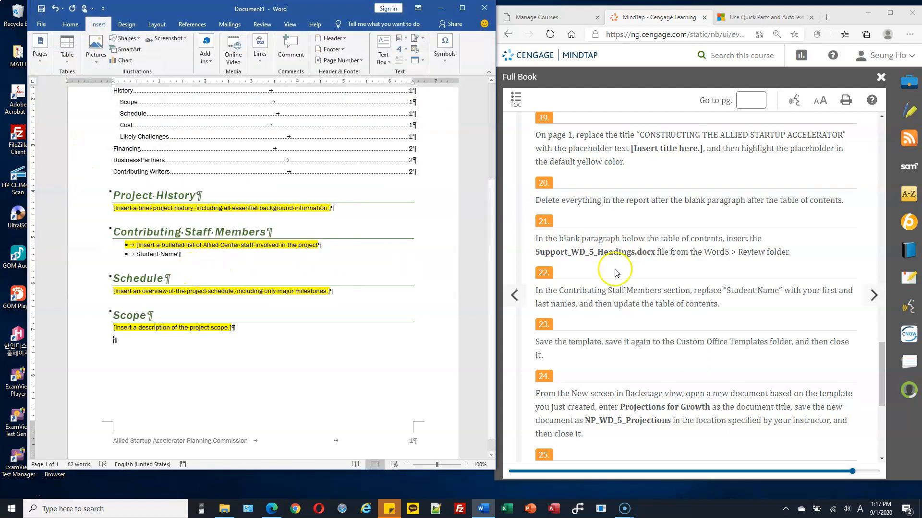
Step: Replace "Student Name" in the Contributing Staff Members bulleted list with the student's first and last names
scroll(659, 265, down, 1)
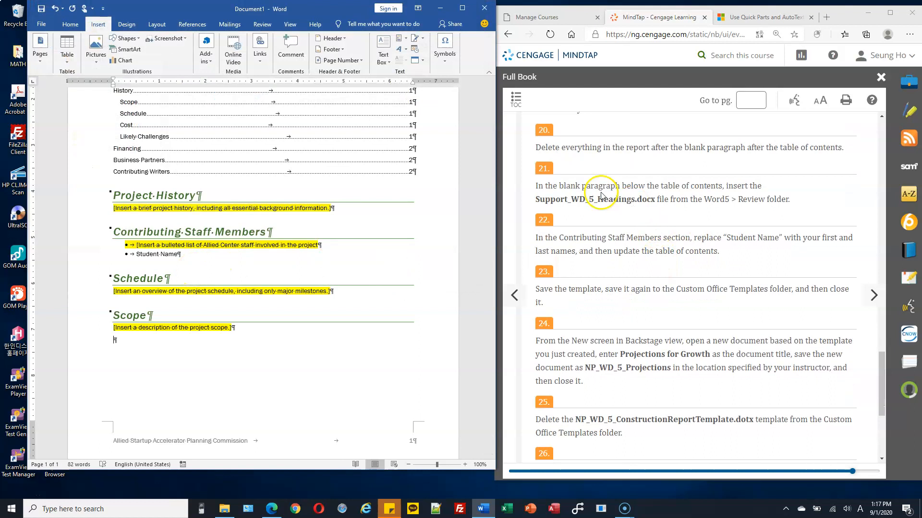
drag(97, 197, 92, 326)
click(386, 355)
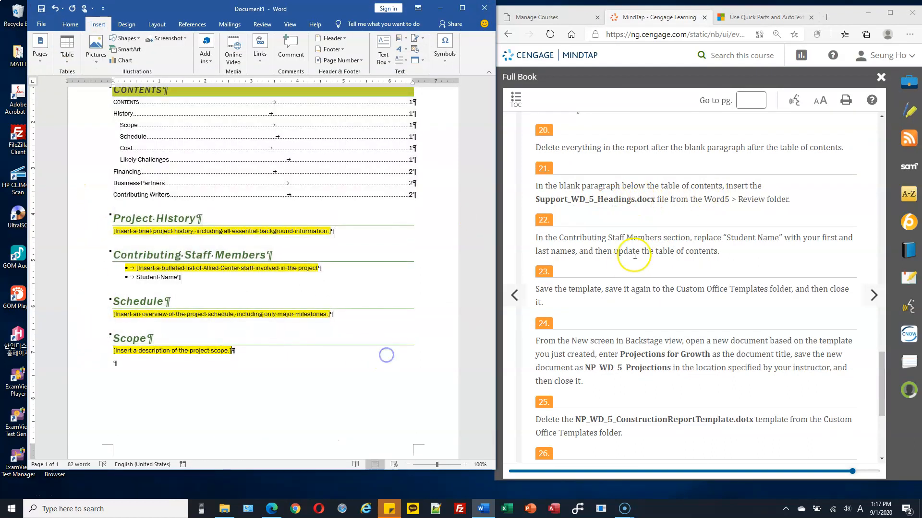
scroll(381, 247, down, 1)
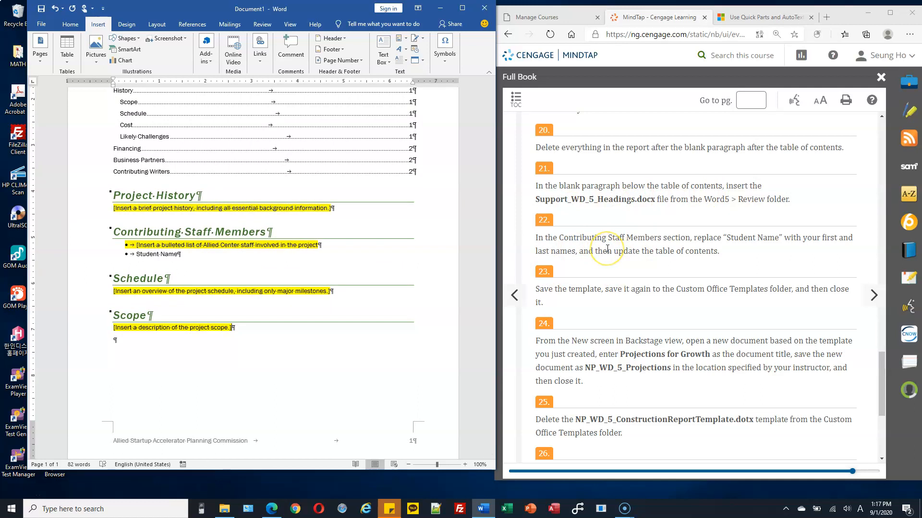
click(89, 238)
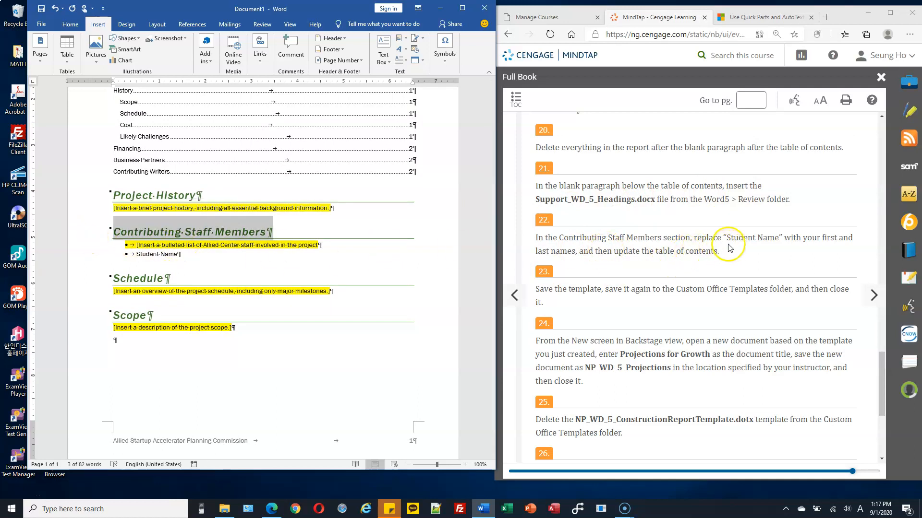
click(170, 254)
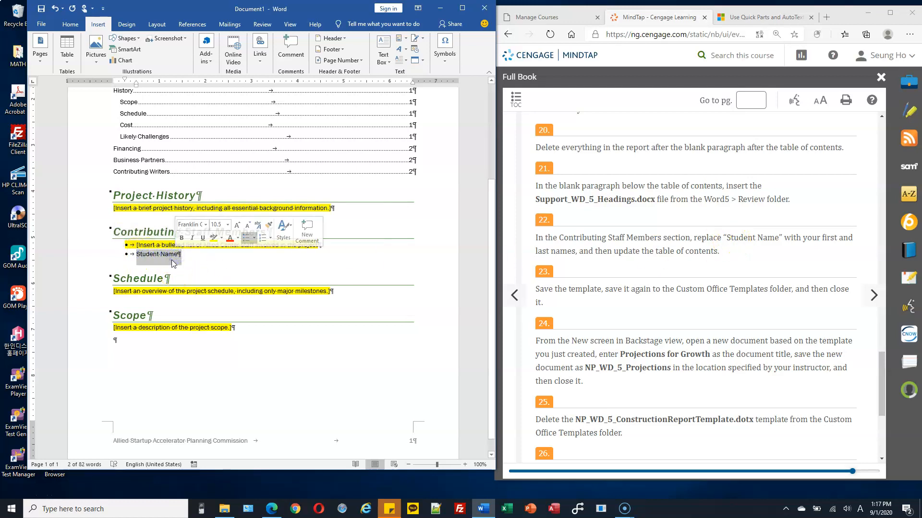
text(Sean pak)
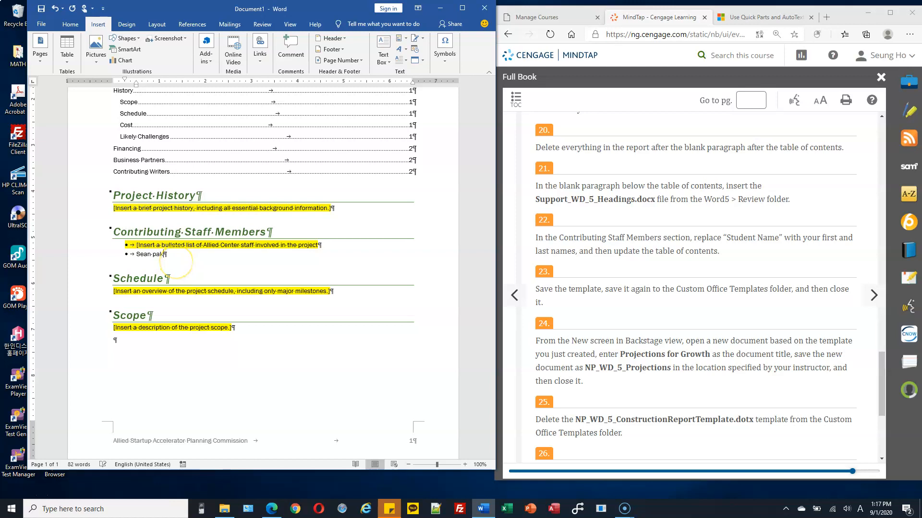
click(617, 353)
Step: Update the entire table of contents so its entries match the inserted section headings
drag(636, 251, 694, 251)
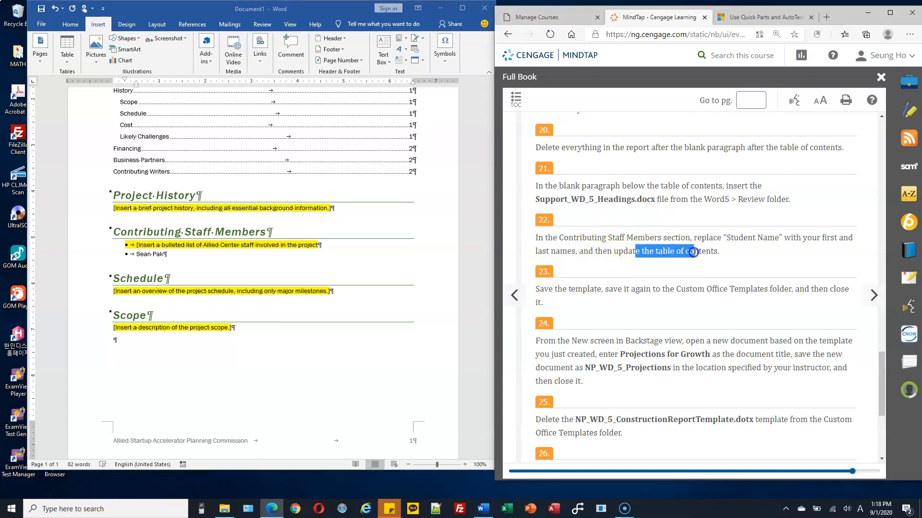
scroll(243, 198, up, 3)
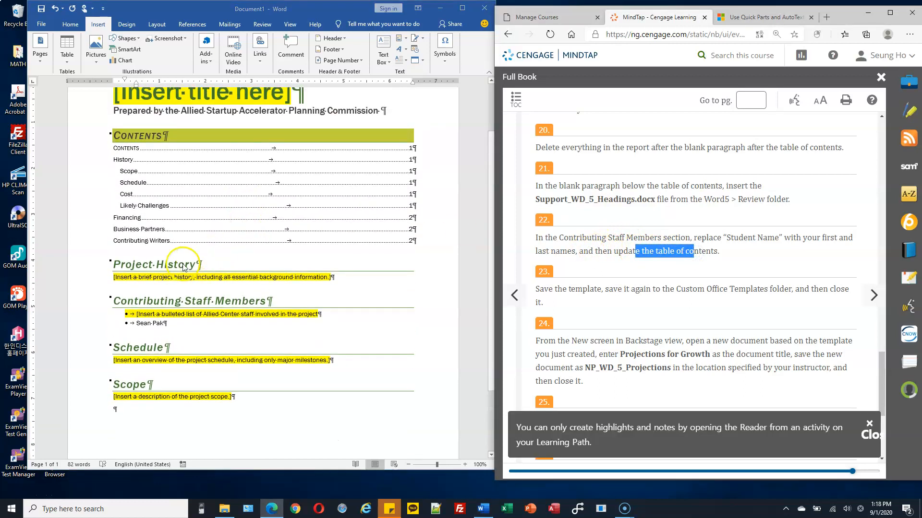
click(166, 265)
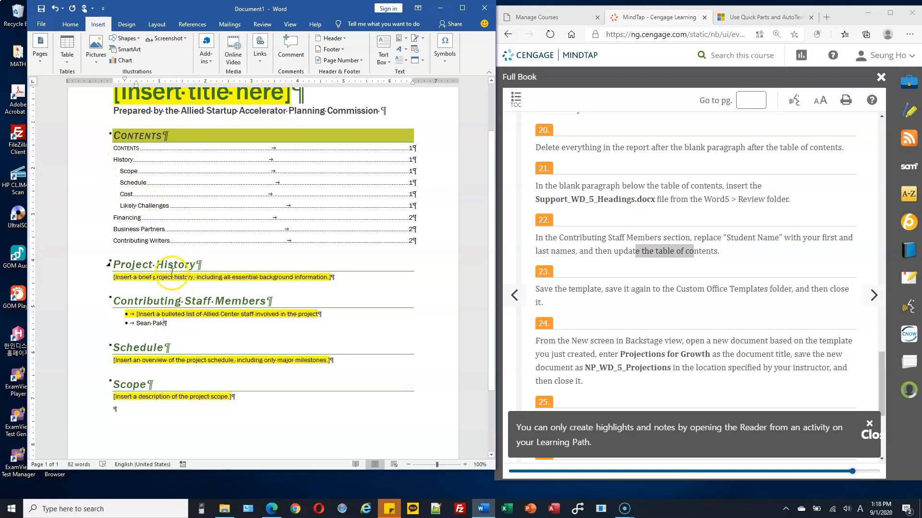
right_click(138, 184)
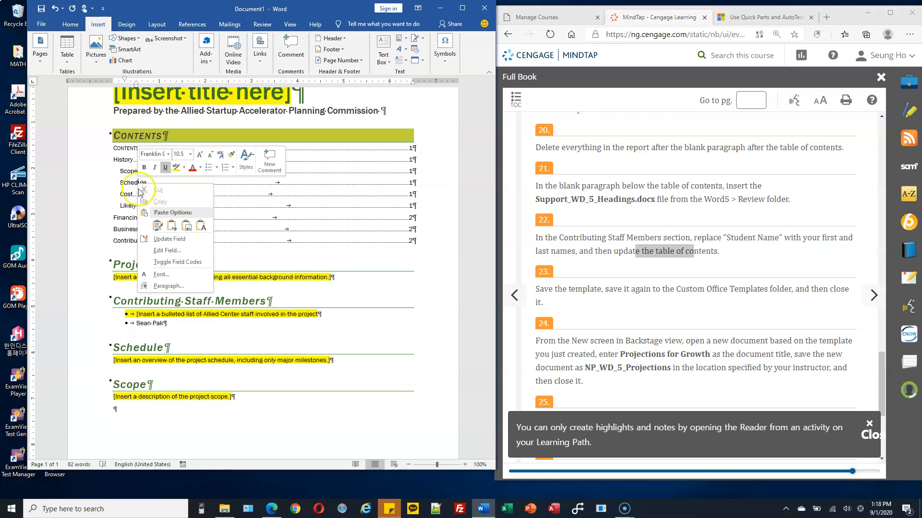
click(182, 242)
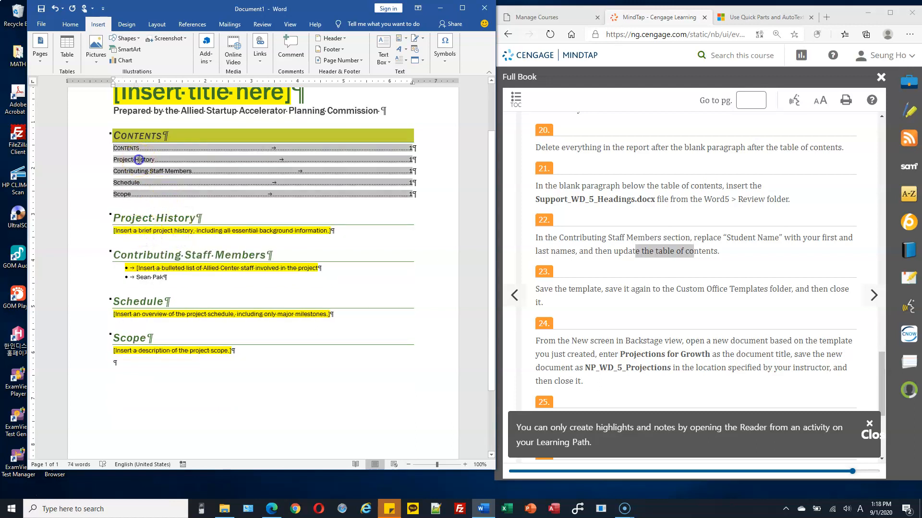
Step: Start saving the document under a new name with the file type set to Word Template (*.dotx)
click(144, 257)
click(130, 185)
click(694, 295)
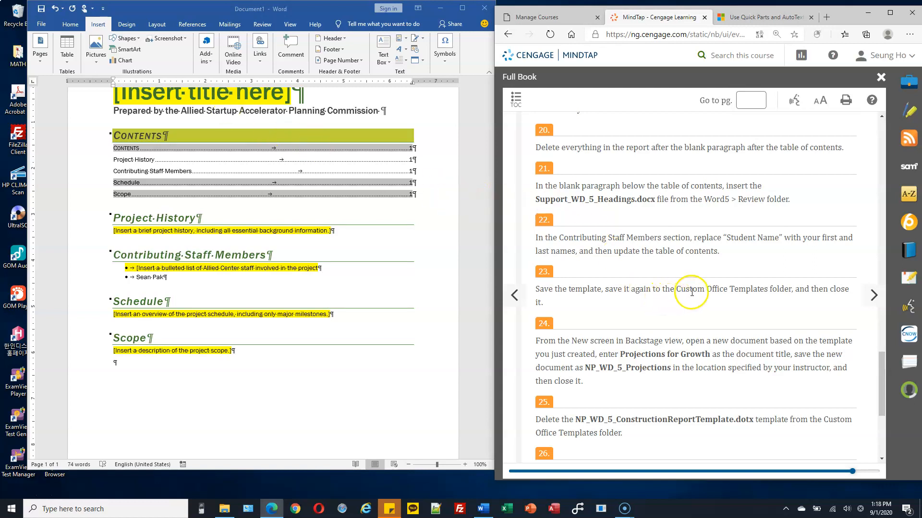
drag(679, 289, 760, 289)
click(41, 27)
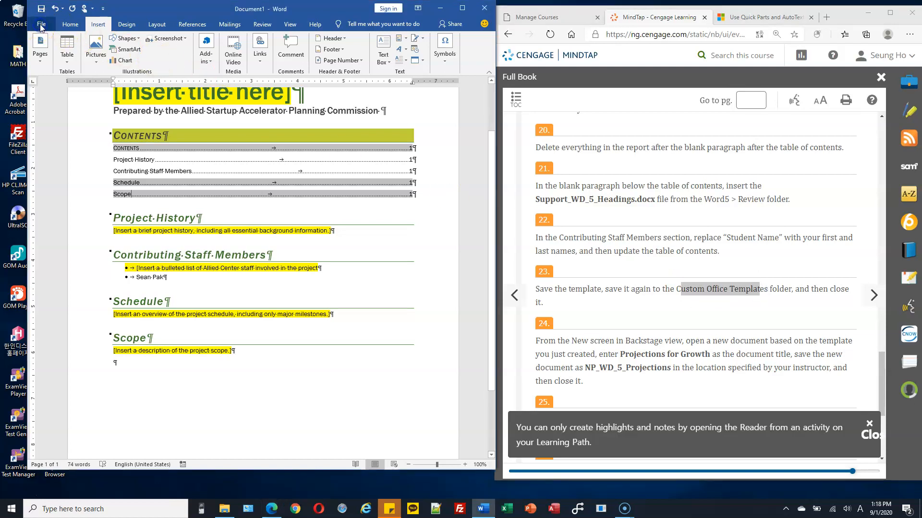
click(41, 26)
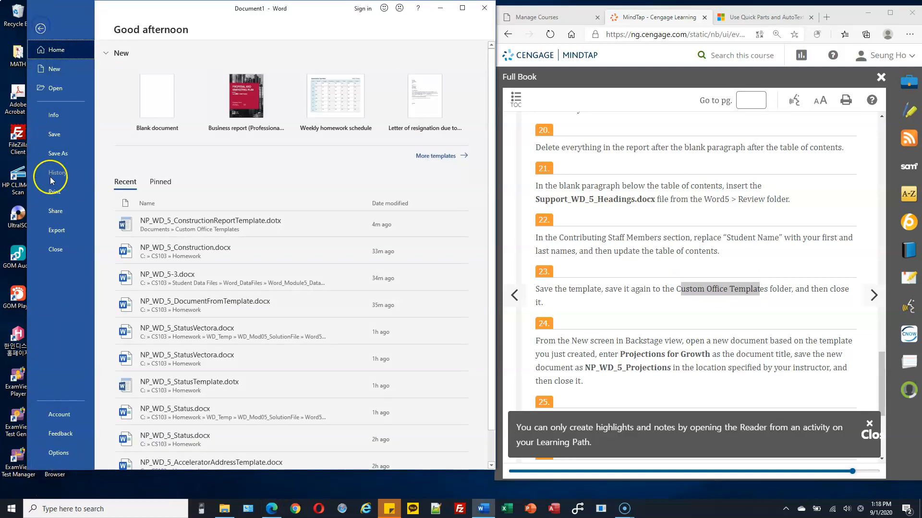
click(61, 153)
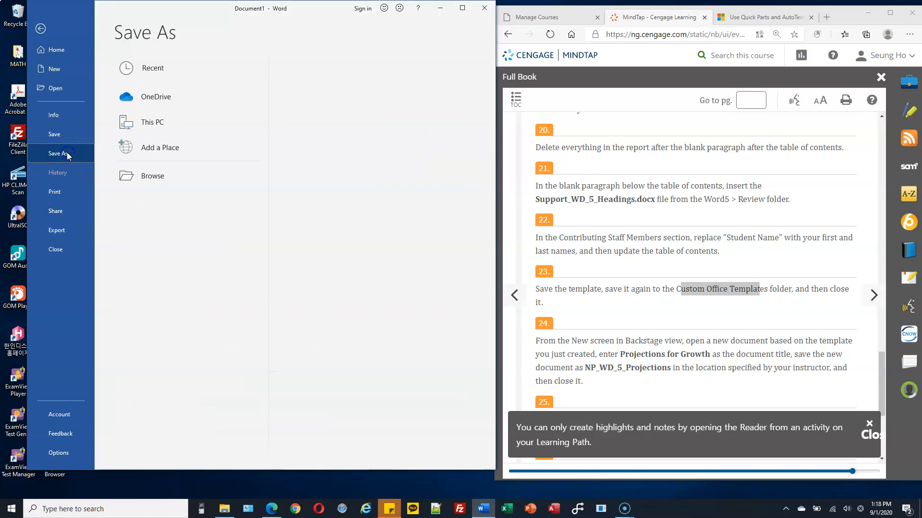
click(177, 128)
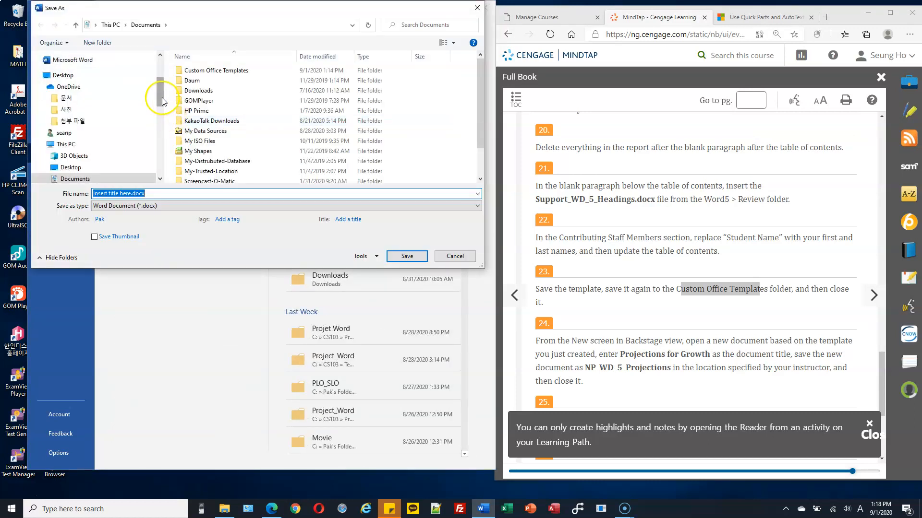
click(188, 206)
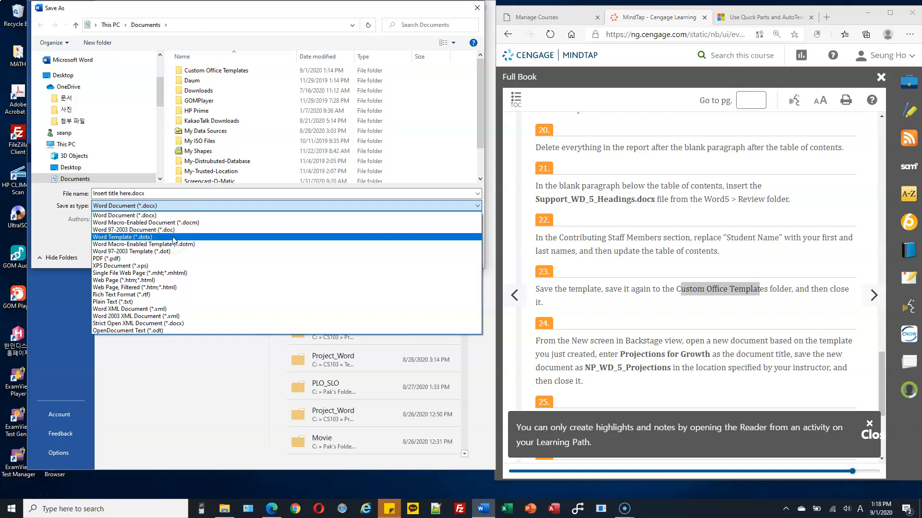
click(175, 237)
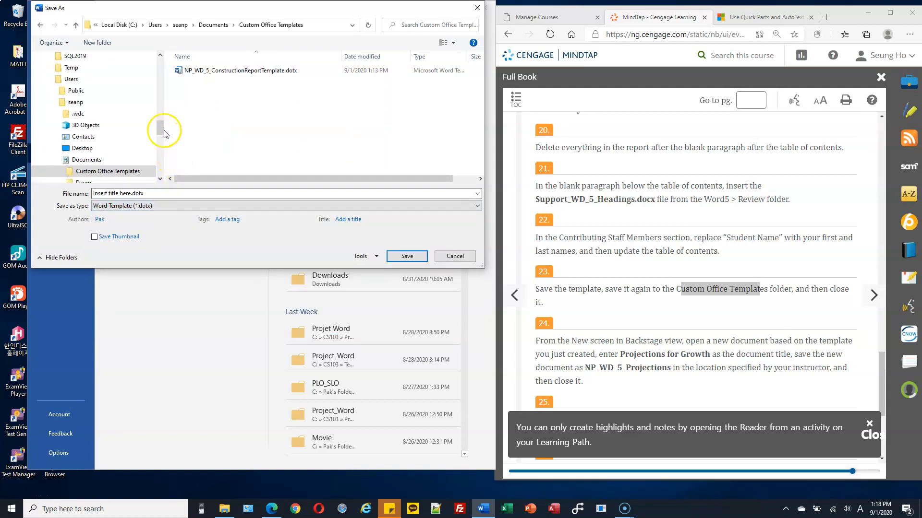
Step: Save the template in Custom Office Templates as NP_WD_5_ConstructionReportTemplate.dotx, replacing the existing file
drag(158, 128, 157, 137)
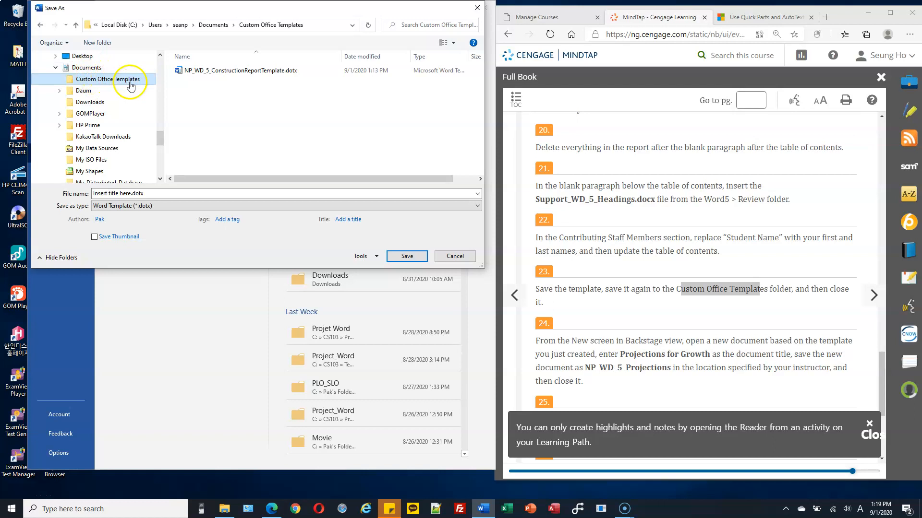
click(229, 70)
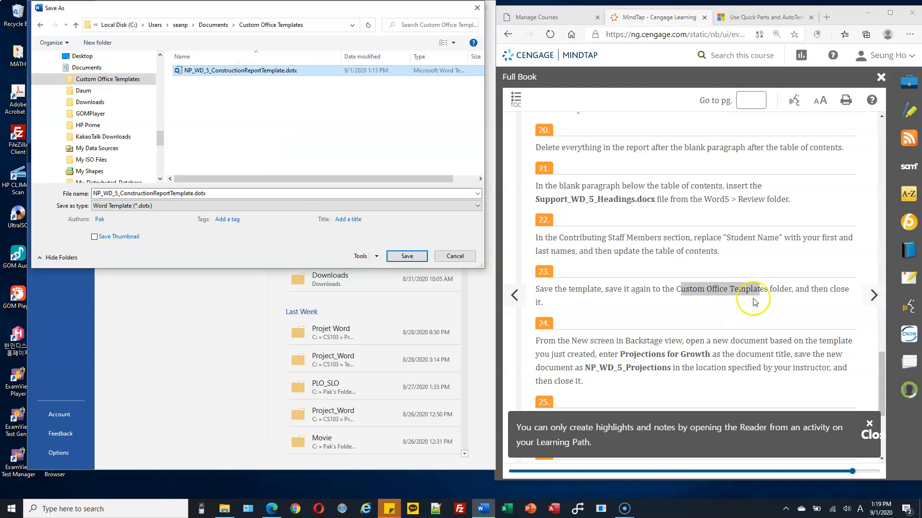
click(408, 257)
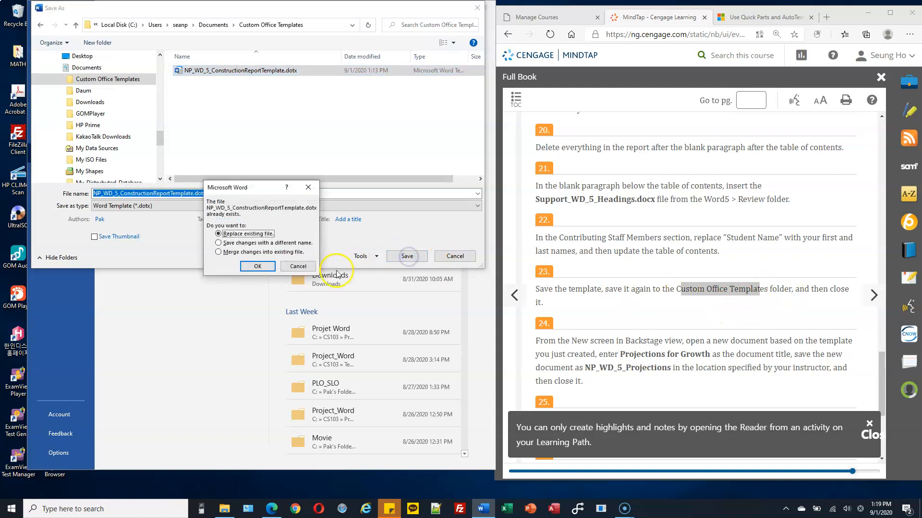
click(258, 266)
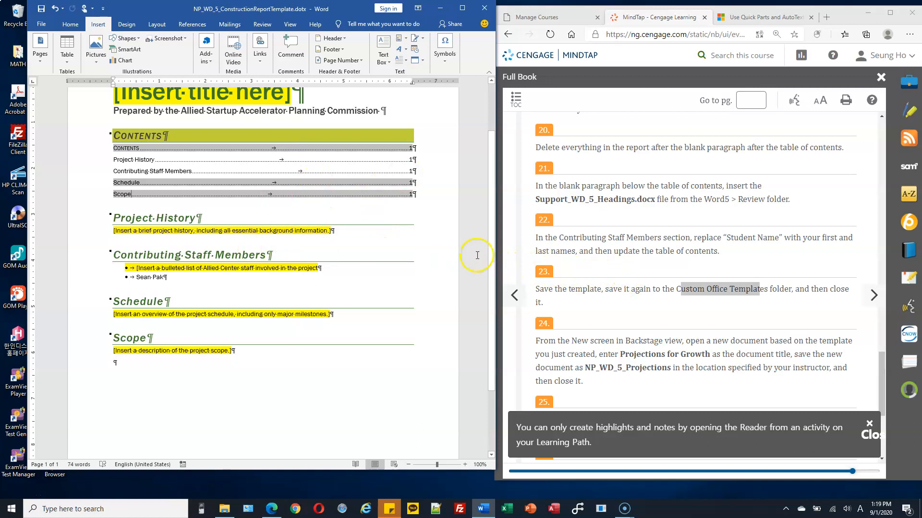
Step: Save the construction report template once more and close it
scroll(418, 243, down, 2)
scroll(418, 243, up, 1)
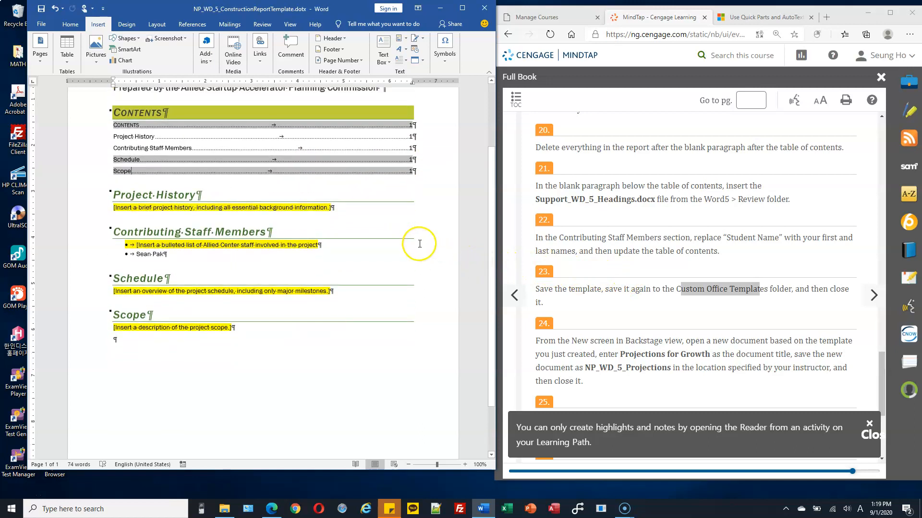
click(699, 291)
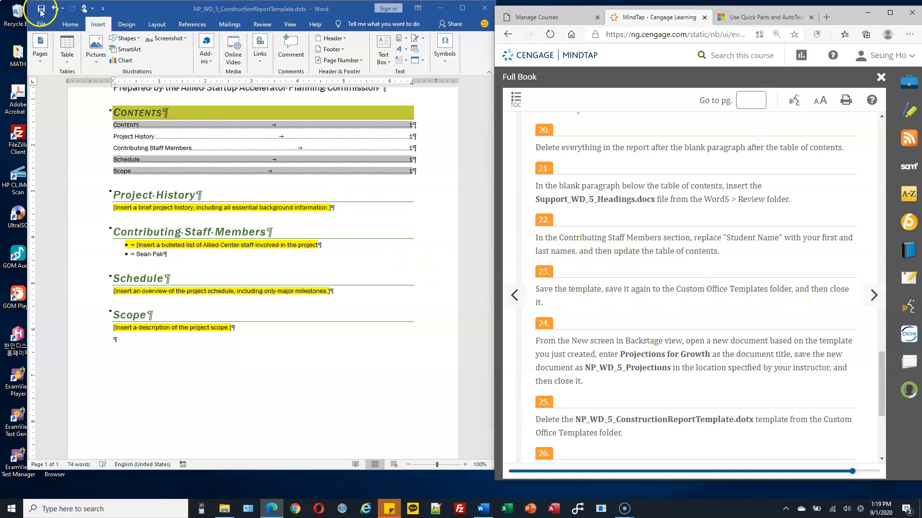
click(48, 18)
click(41, 24)
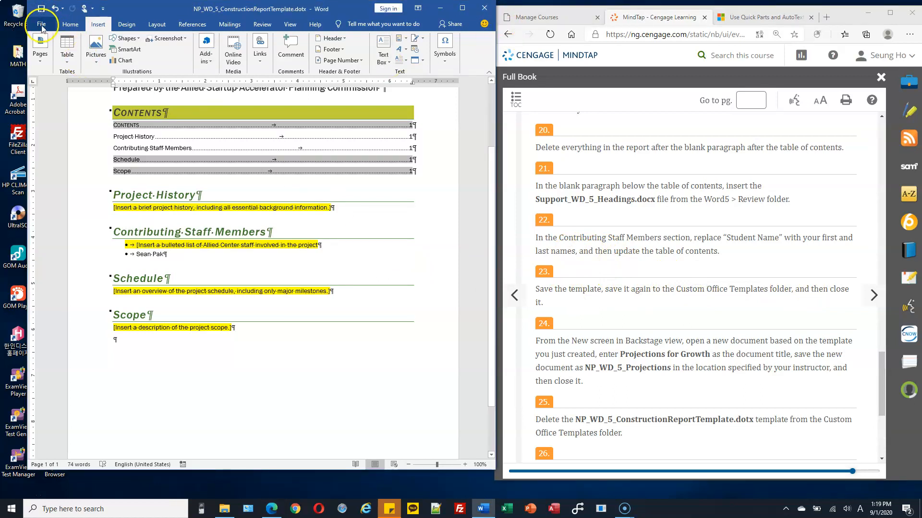
click(66, 250)
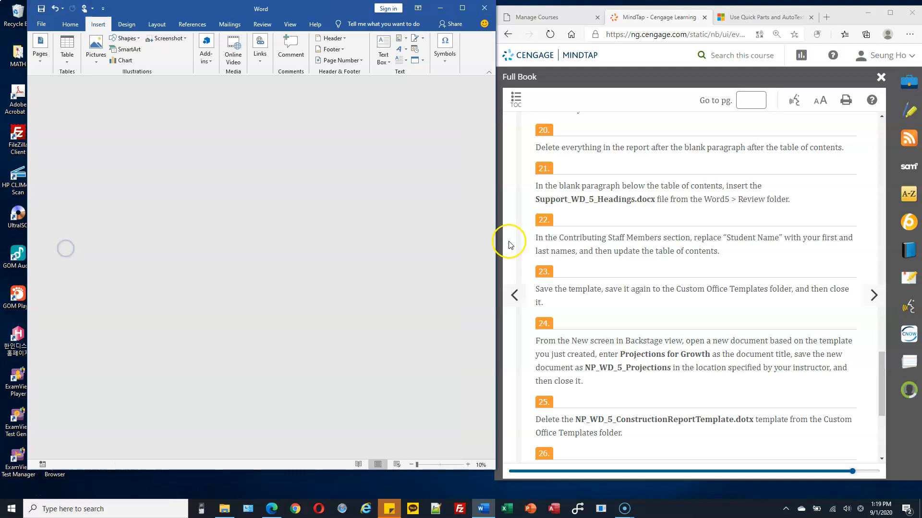
Step: Open NP_WD_5_ConstructionReportTemplate.dotx from the recently used files, following textbook step 24
scroll(667, 288, down, 3)
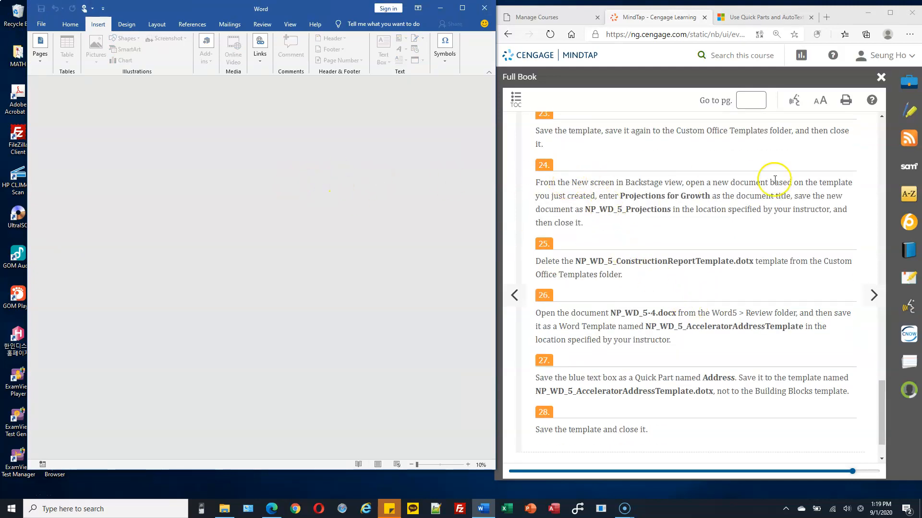
drag(707, 183, 784, 181)
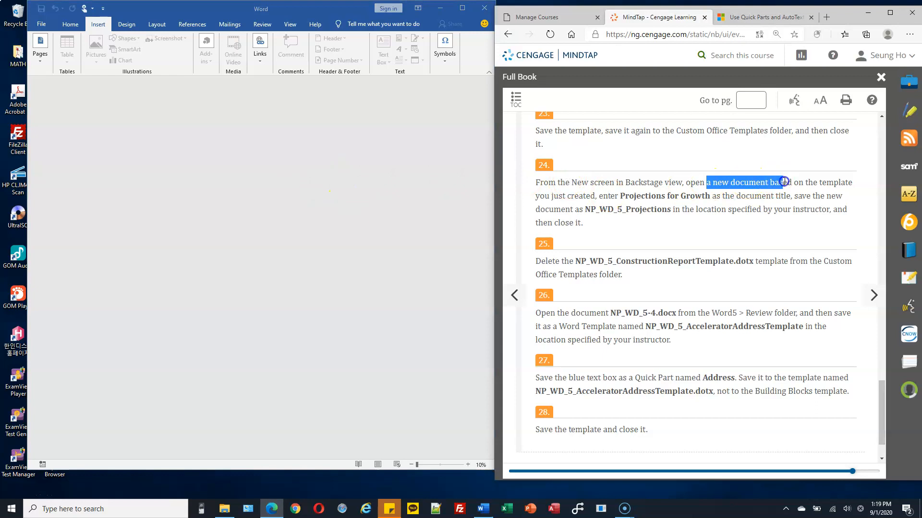
drag(553, 196, 597, 195)
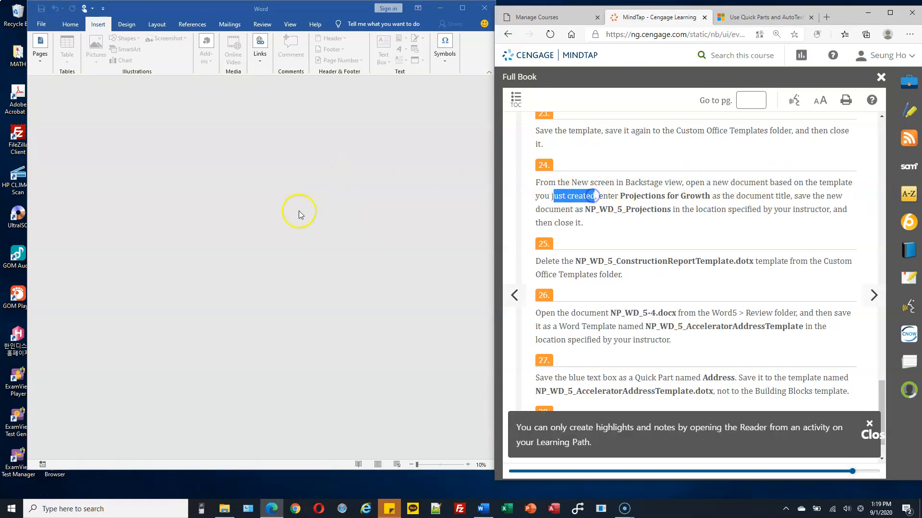
click(41, 25)
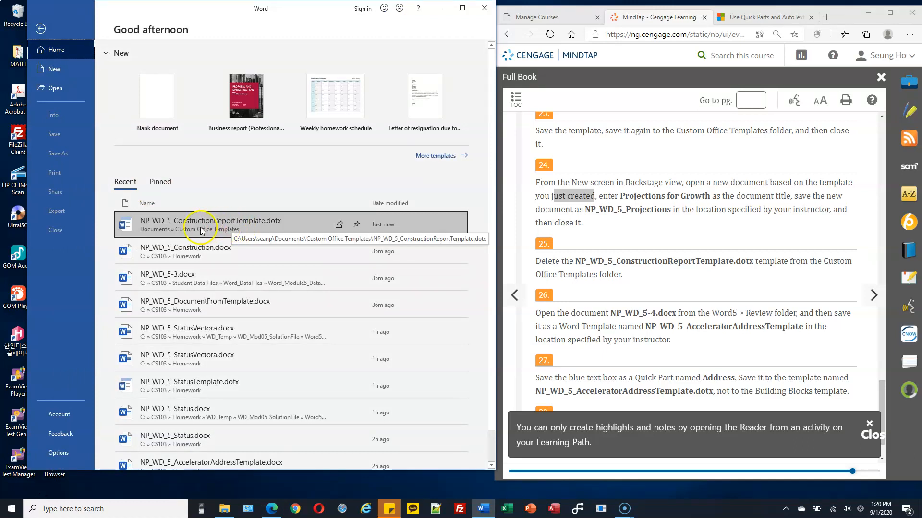
click(230, 224)
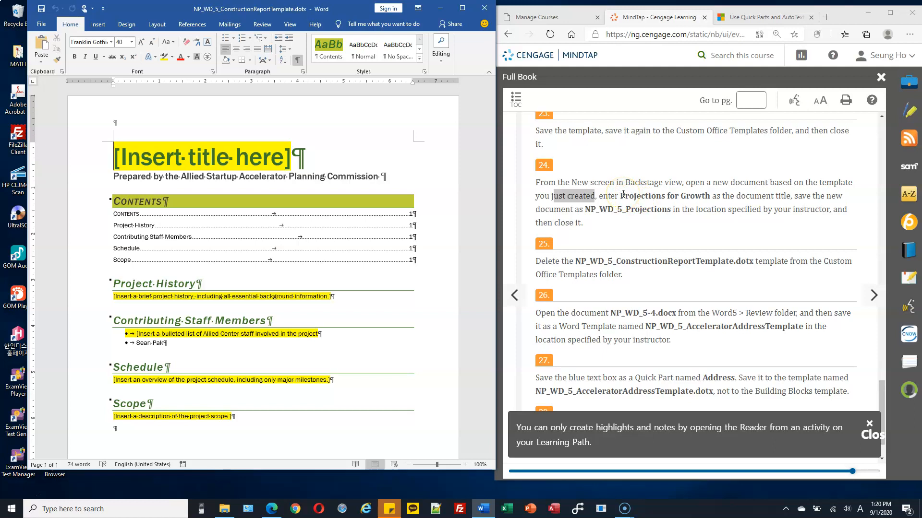
Step: Replace the "[Insert title here]" placeholder with the document title "Projections for Growth"
drag(620, 196, 701, 196)
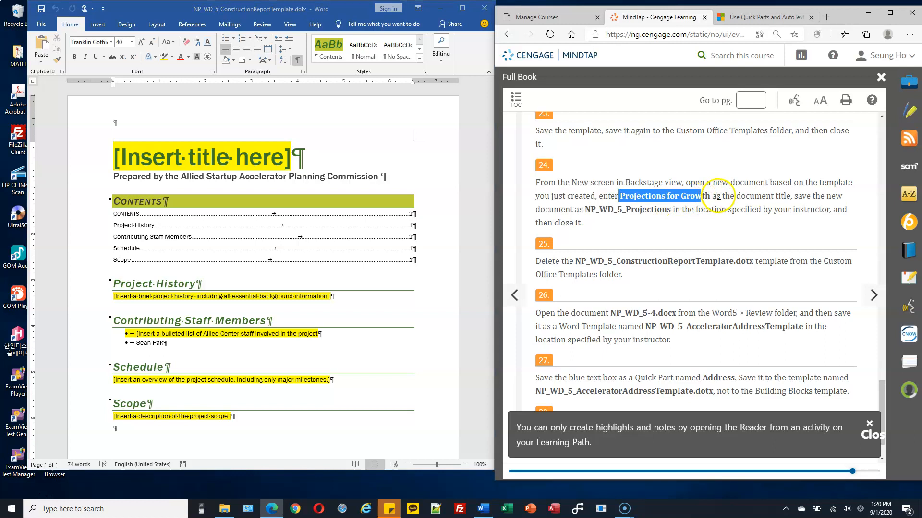
click(232, 157)
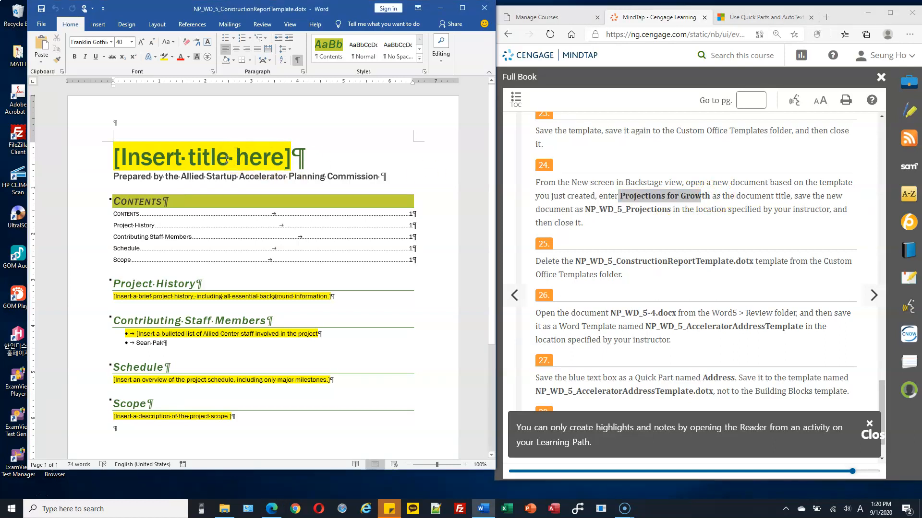
drag(120, 154, 289, 153)
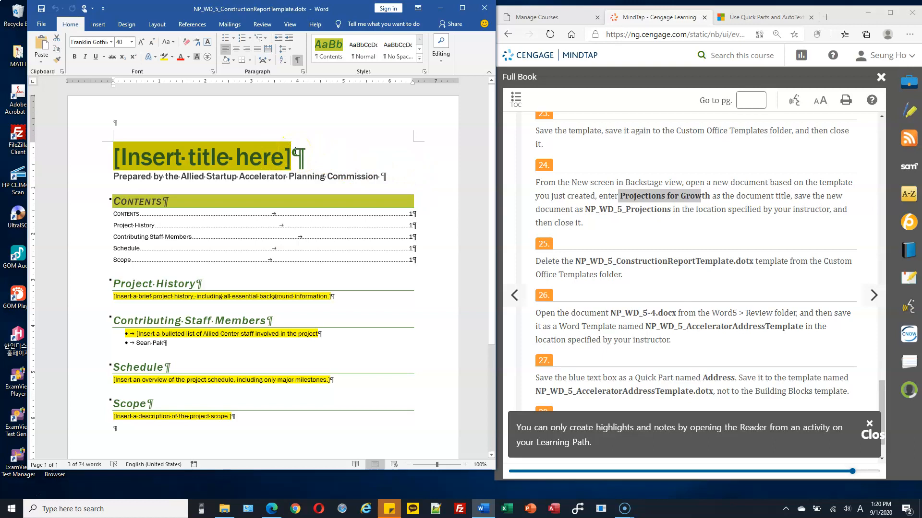
text(Project)
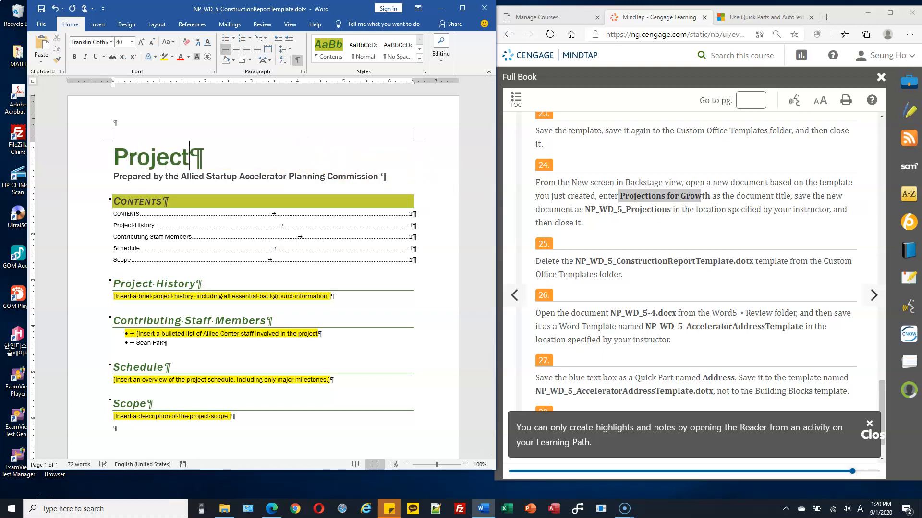
text(ions for )
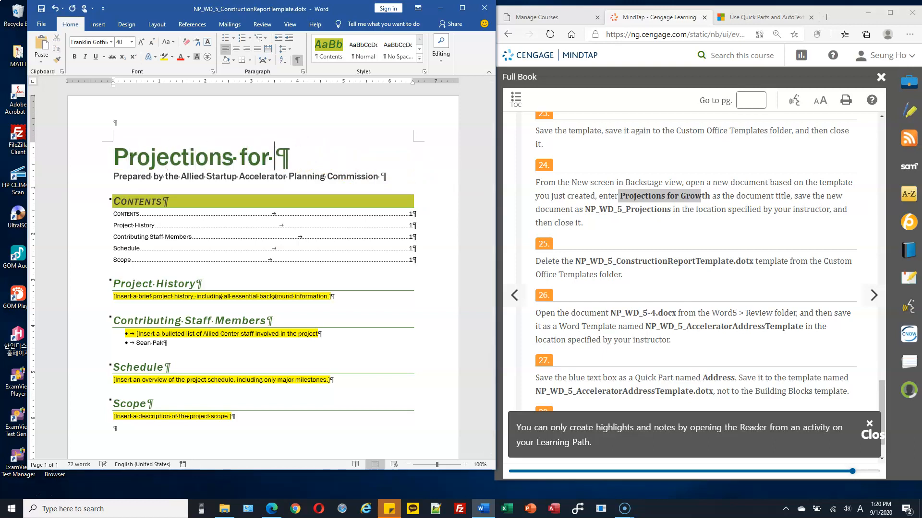
text(Growth)
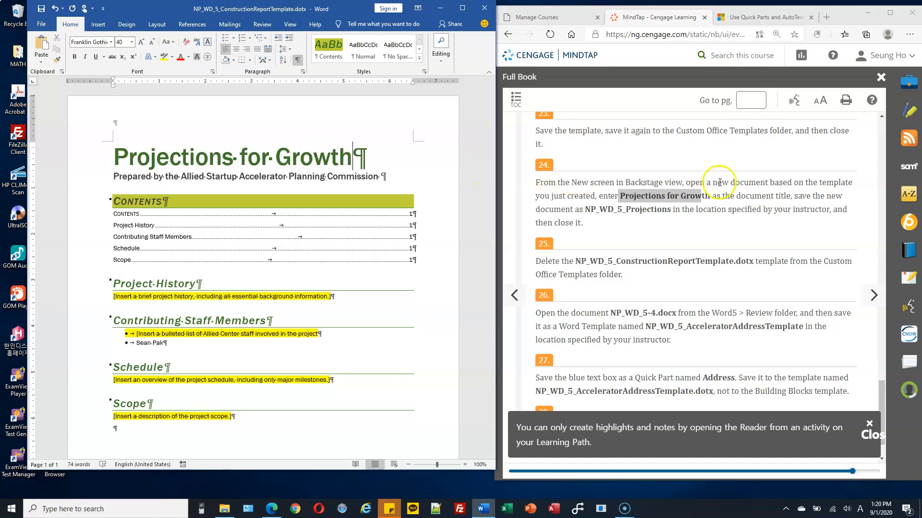
Step: Start saving the document under a new name and browse to CS103 > Homework on drive C
drag(585, 210, 666, 210)
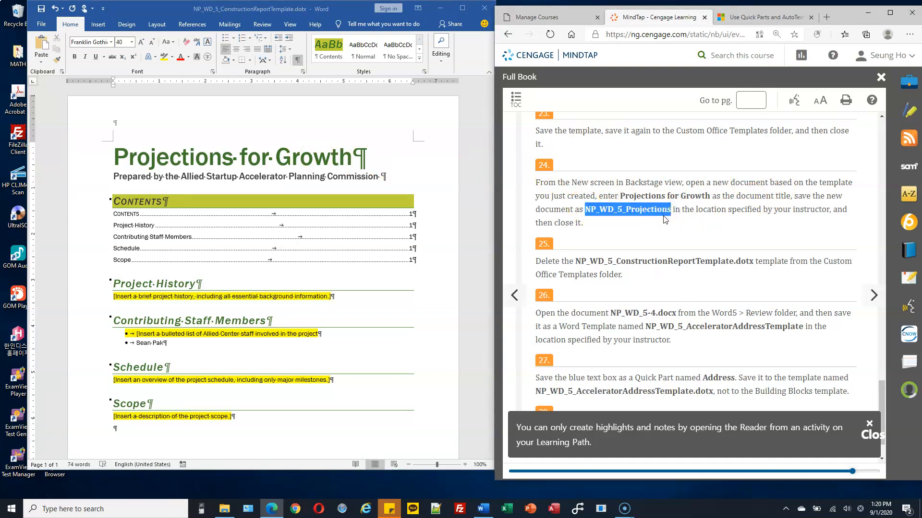
click(41, 26)
click(41, 27)
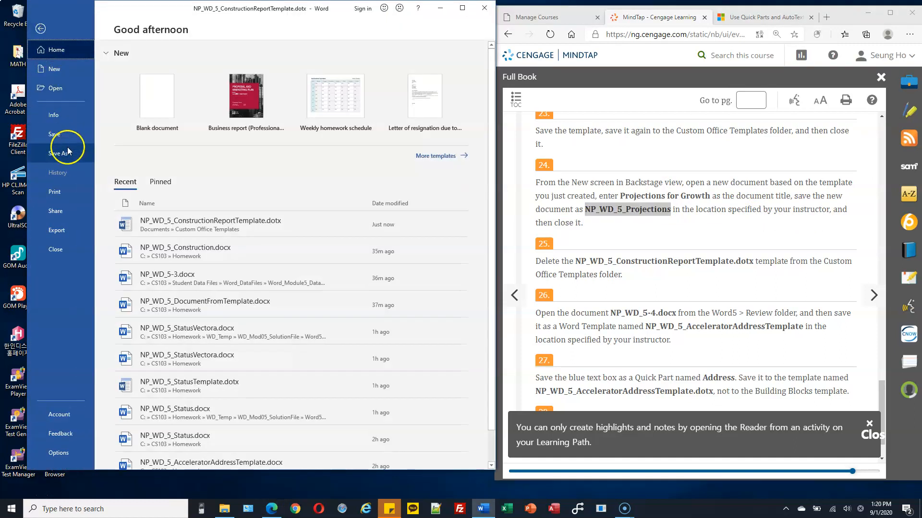
click(67, 154)
double_click(154, 120)
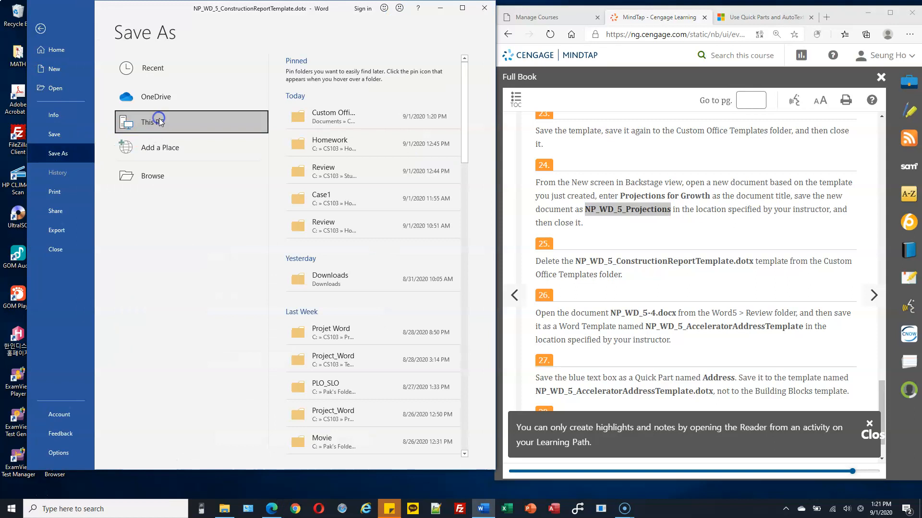
mouse_move(160, 99)
mouse_down()
mouse_move(159, 106)
mouse_move(159, 96)
mouse_up()
click(46, 137)
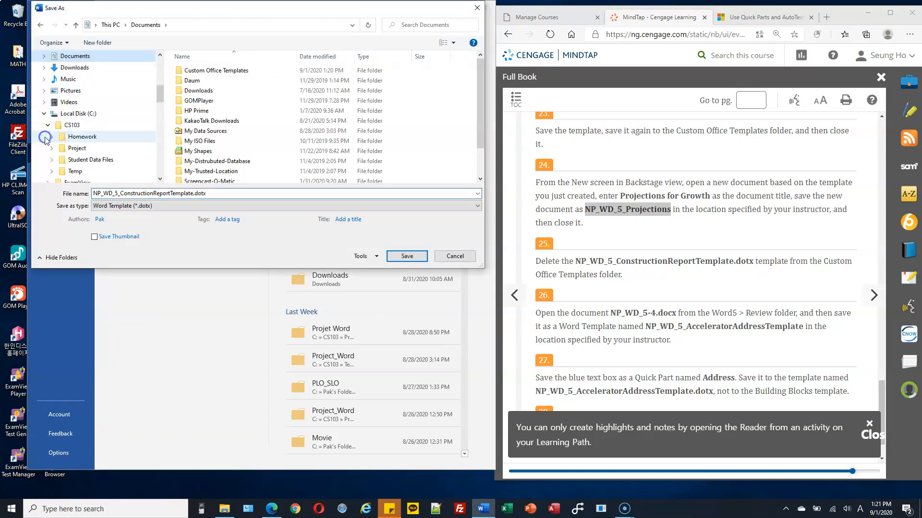
click(52, 137)
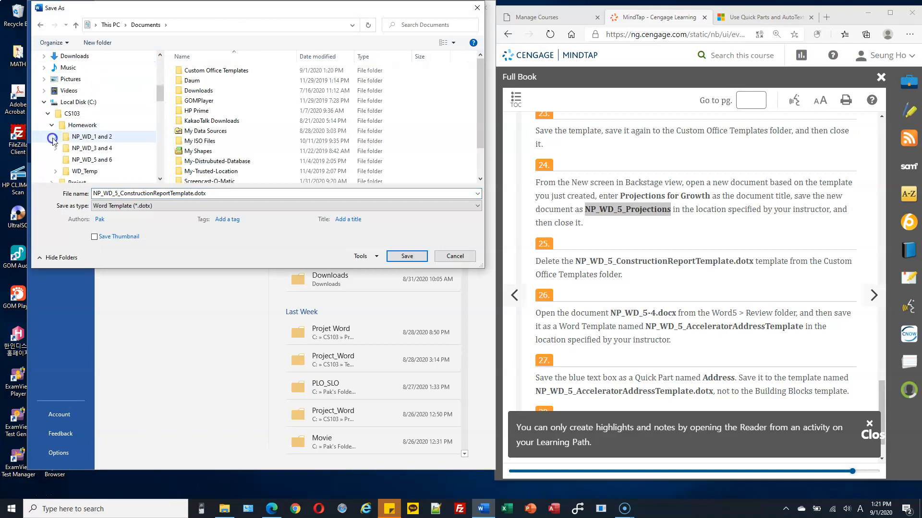
click(78, 126)
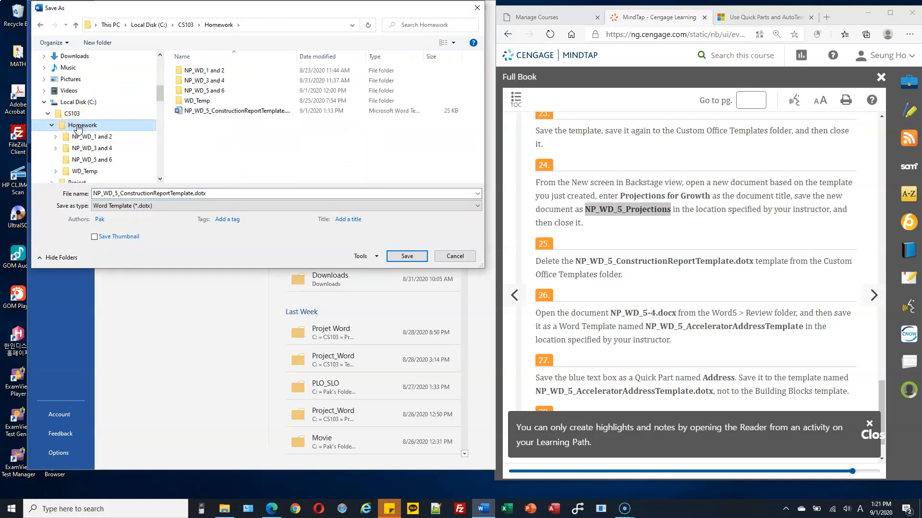
Step: Name the file NP_WD_5_Projections.dotx and save it in the Homework folder
double_click(221, 192)
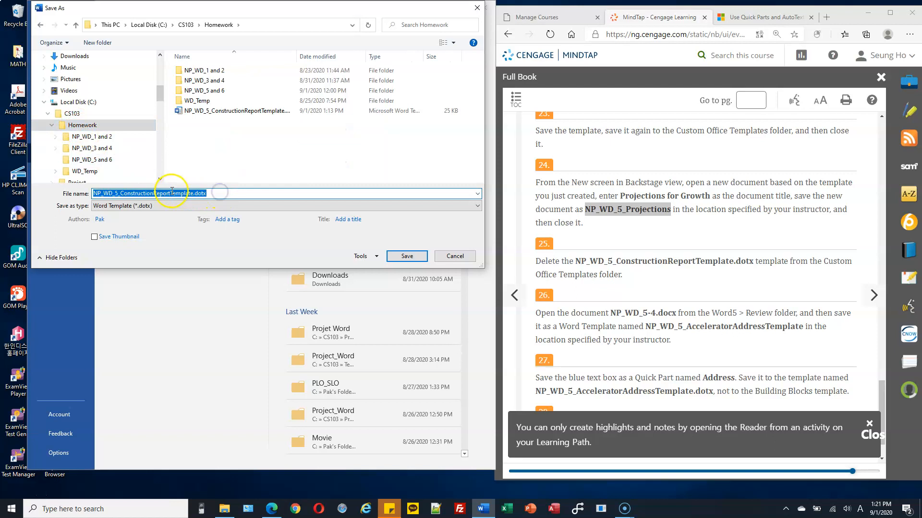
click(195, 194)
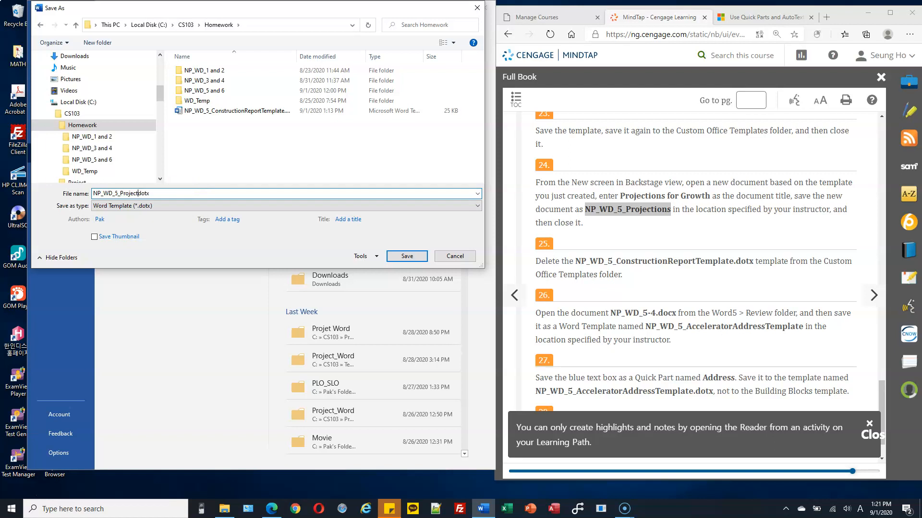
key(BackSpace)
click(412, 260)
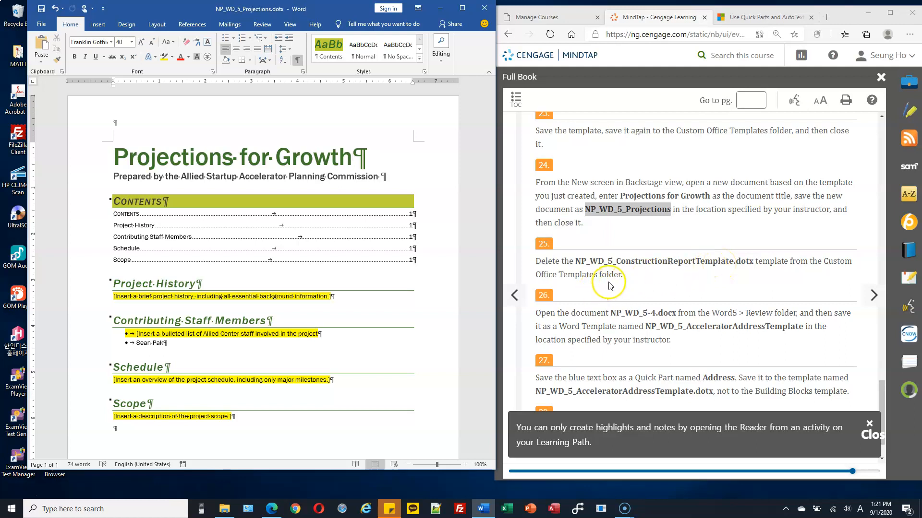
Step: Switch to File Explorer and delete NP_WD_5_ConstructionReportTemplate.dotx from the Documents > Custom Office Templates folder, per textbook step 25
scroll(610, 281, down, 1)
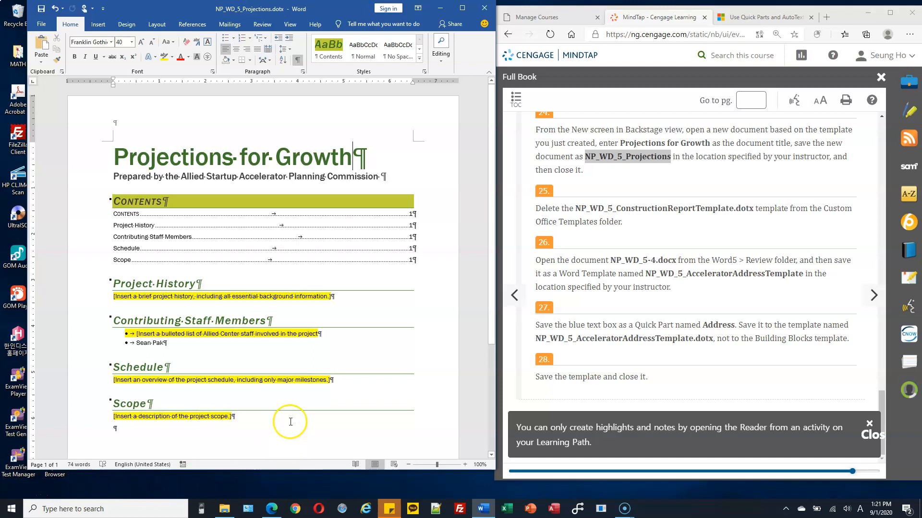
click(224, 508)
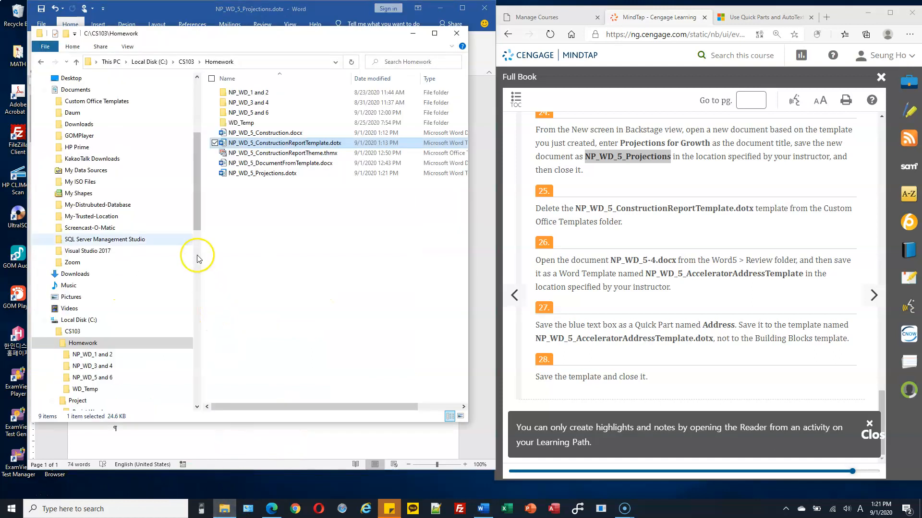
scroll(195, 206, up, 2)
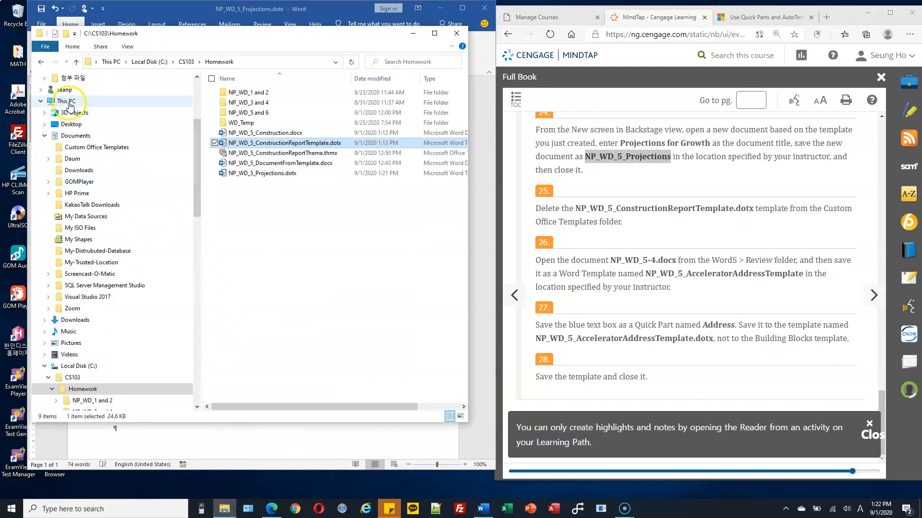
click(79, 152)
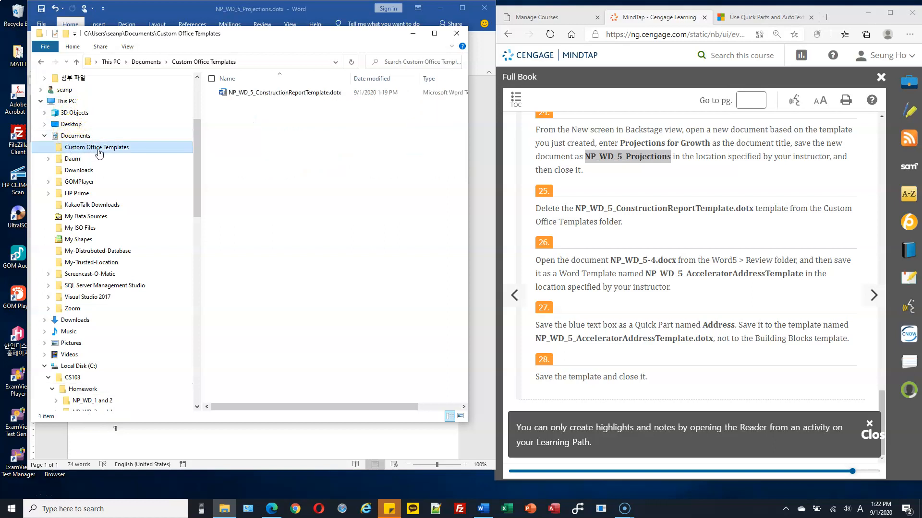
click(225, 92)
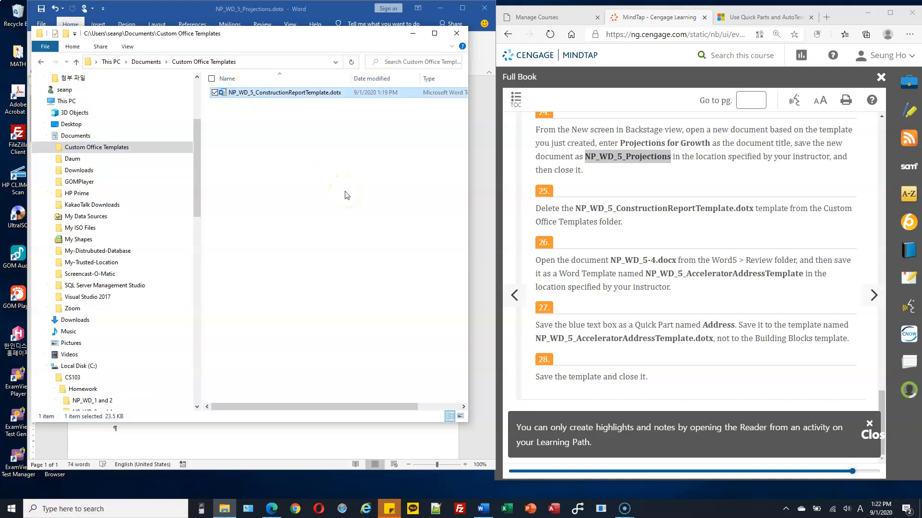
key(Delete)
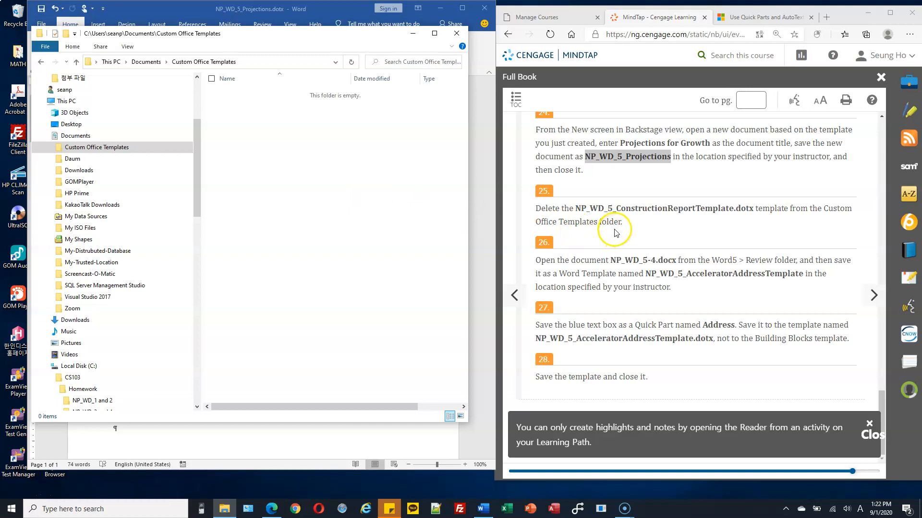
Step: Highlight textbook step 26 and bring the CS103 > Student Data Files folders into view in File Explorer
drag(559, 263, 797, 279)
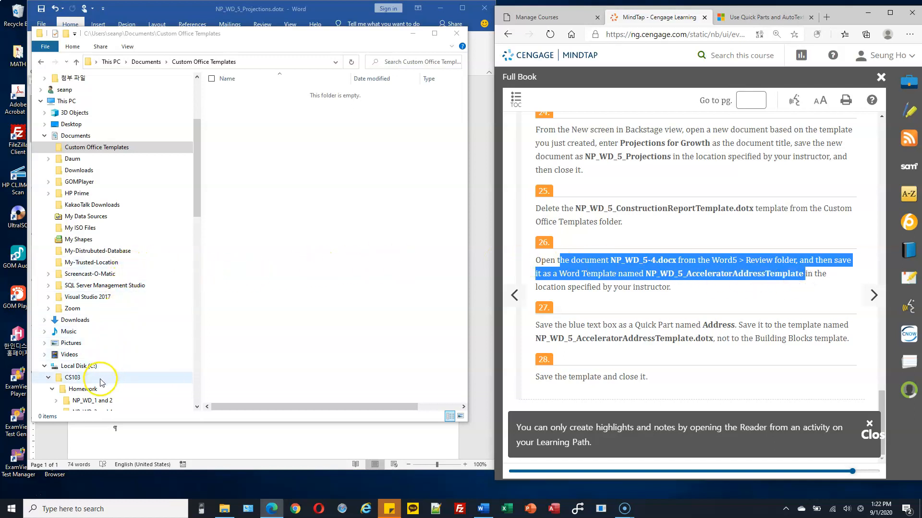
drag(197, 186, 198, 217)
drag(315, 39, 293, 38)
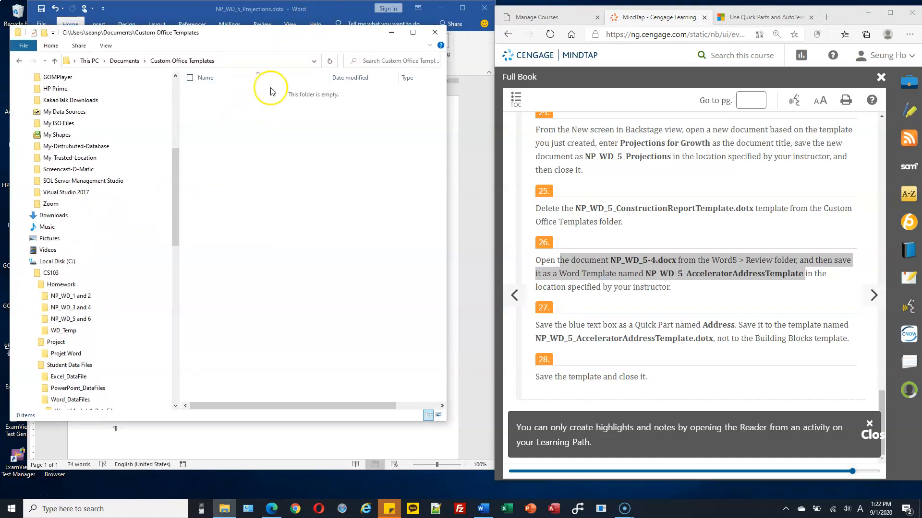
drag(174, 216, 176, 228)
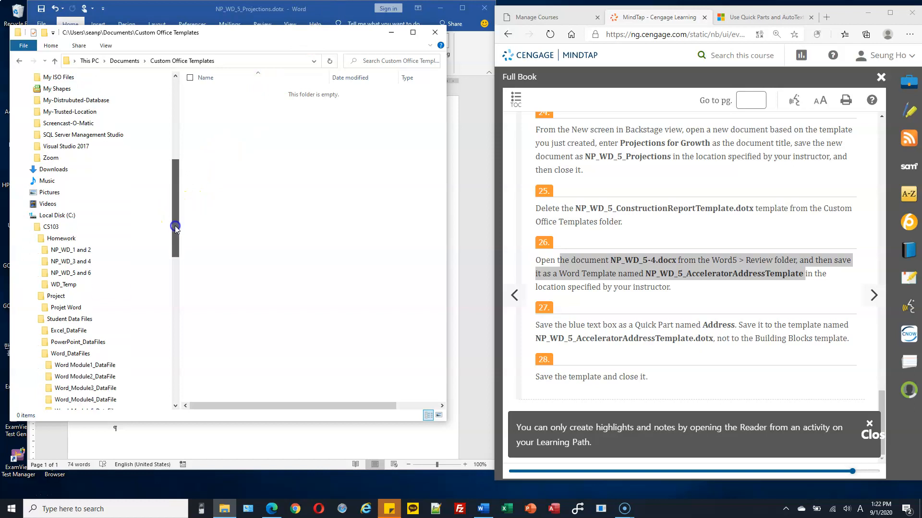
Step: Switch to Word and close the NP_WD_5_Projections.dotx document, leaving Word running
click(468, 130)
click(41, 23)
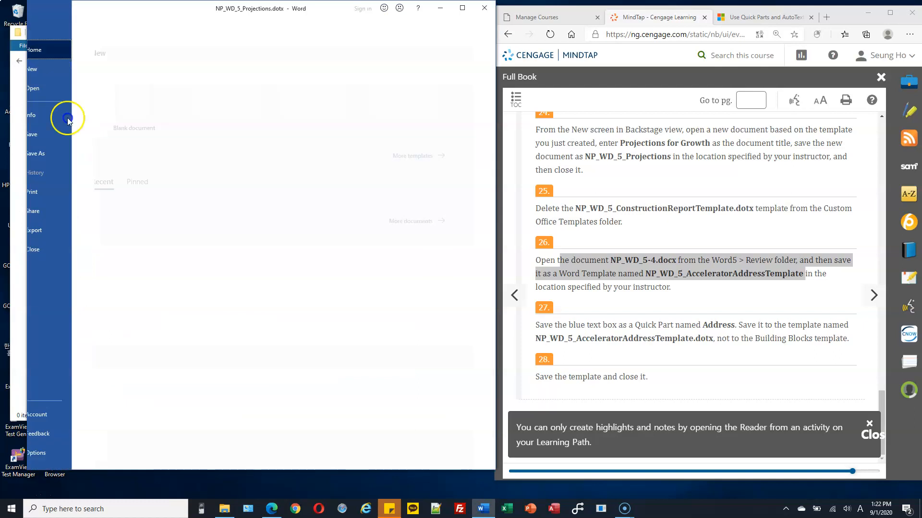
click(58, 249)
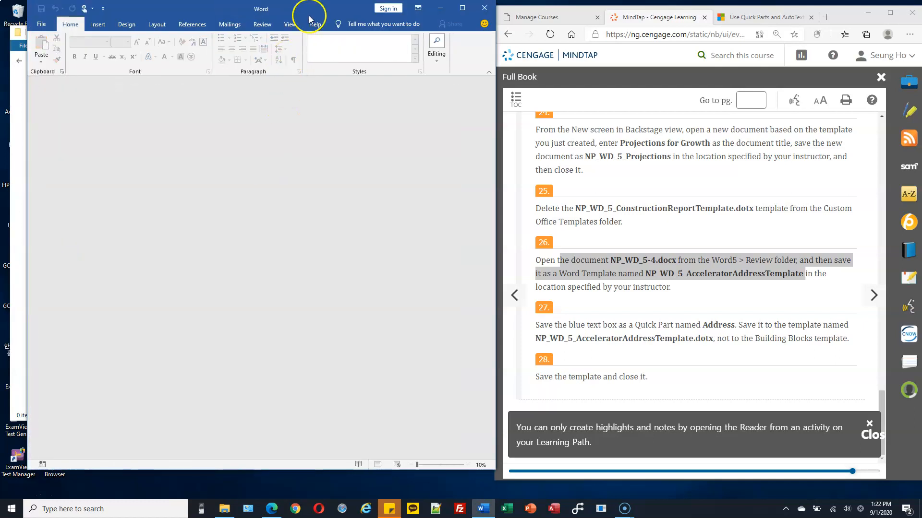
Step: Open NP_WD_5-4.docx in Word from the Word_Module5_DataFiles > Word5 > Review folder in File Explorer
drag(310, 9, 326, 9)
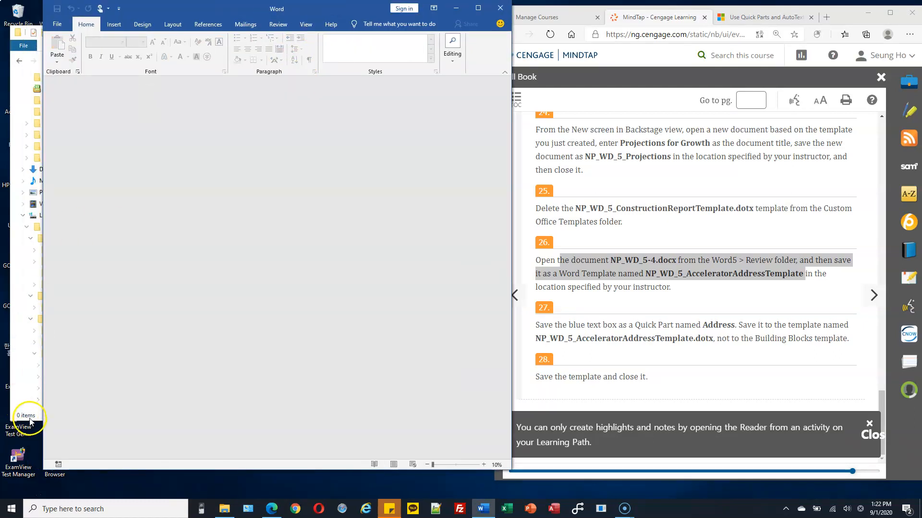
click(30, 422)
scroll(96, 254, down, 2)
scroll(72, 340, down, 2)
click(71, 342)
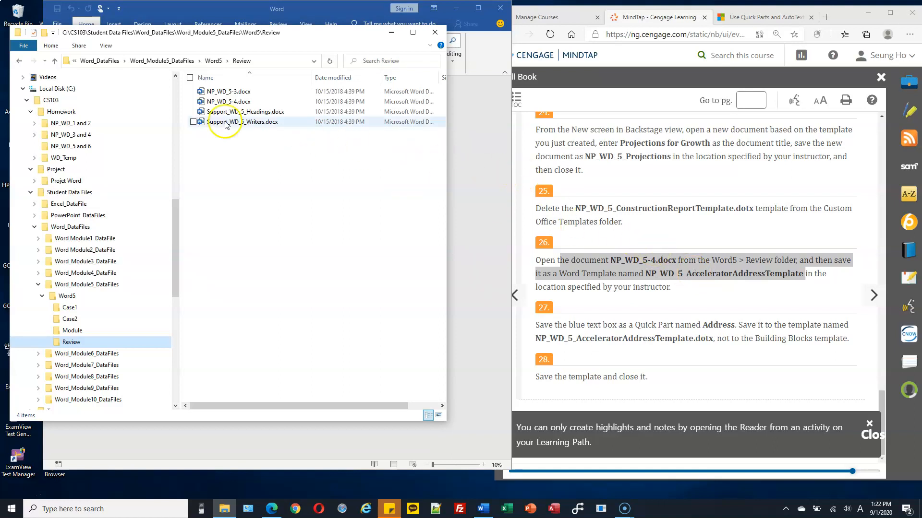
click(240, 102)
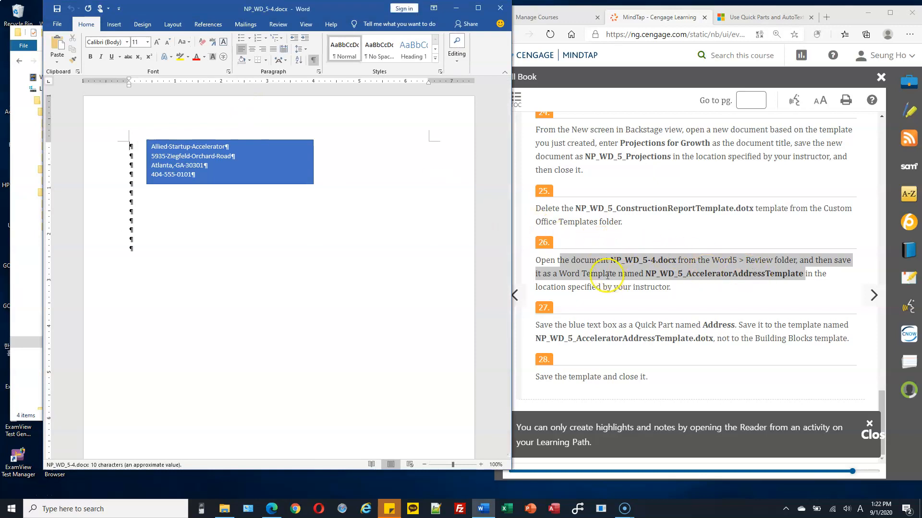
Step: Start saving the address document under a new name and browse to CS103 > Homework on drive C
click(57, 25)
click(72, 153)
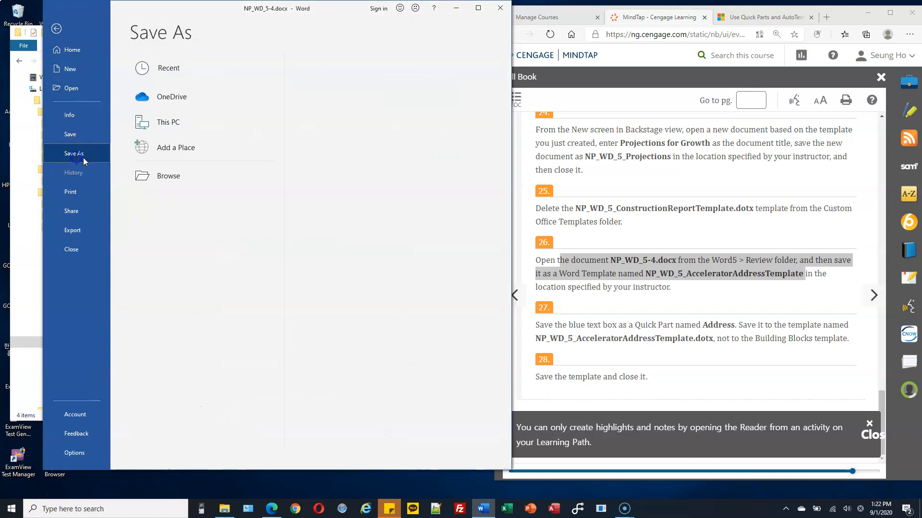
double_click(191, 124)
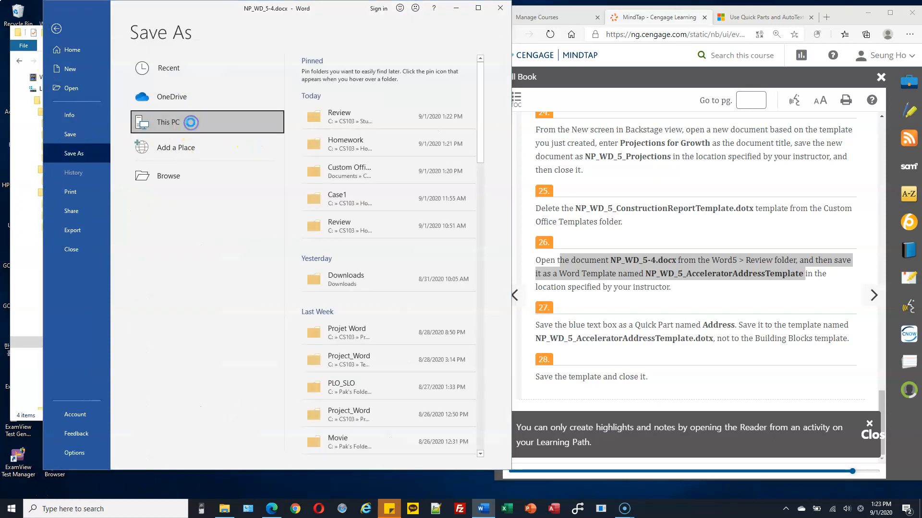
scroll(120, 142, down, 8)
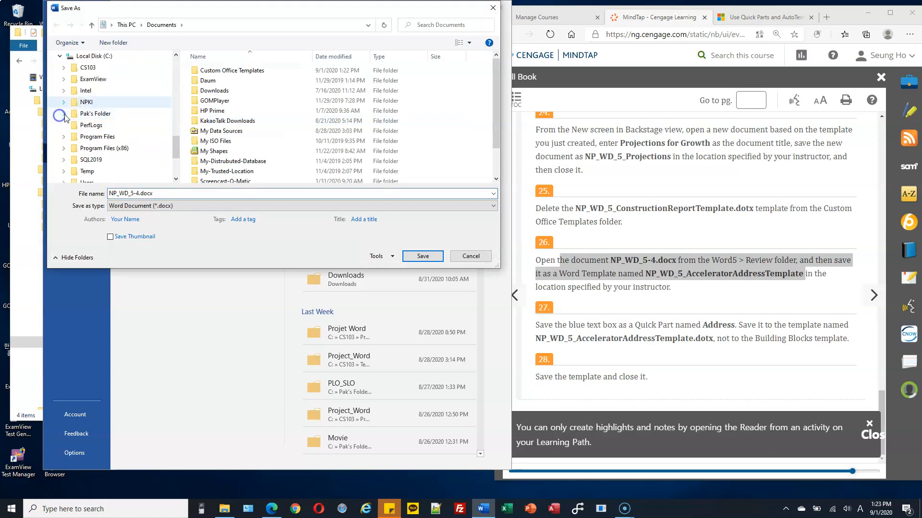
click(63, 68)
click(83, 79)
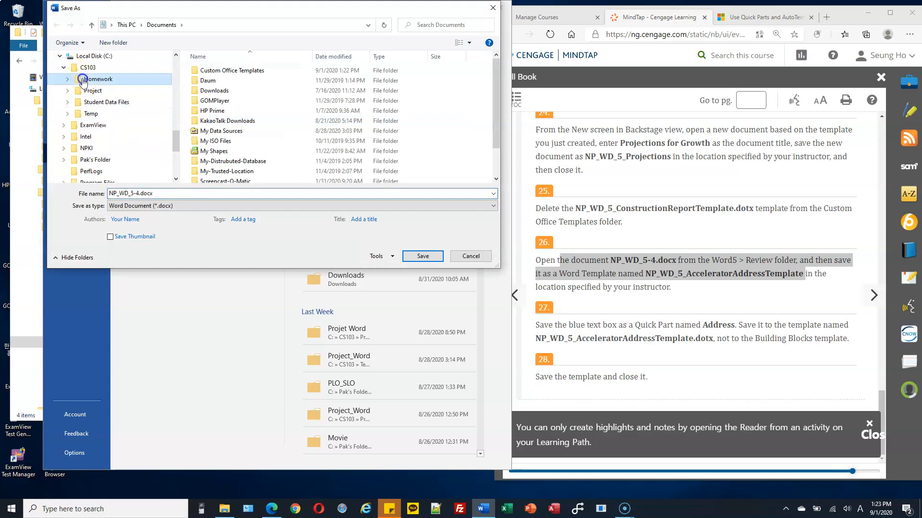
Step: Name the file NP_WD_5_AcceleratorAddressTemplate and save it as a Word document in the Homework folder
double_click(151, 193)
click(138, 193)
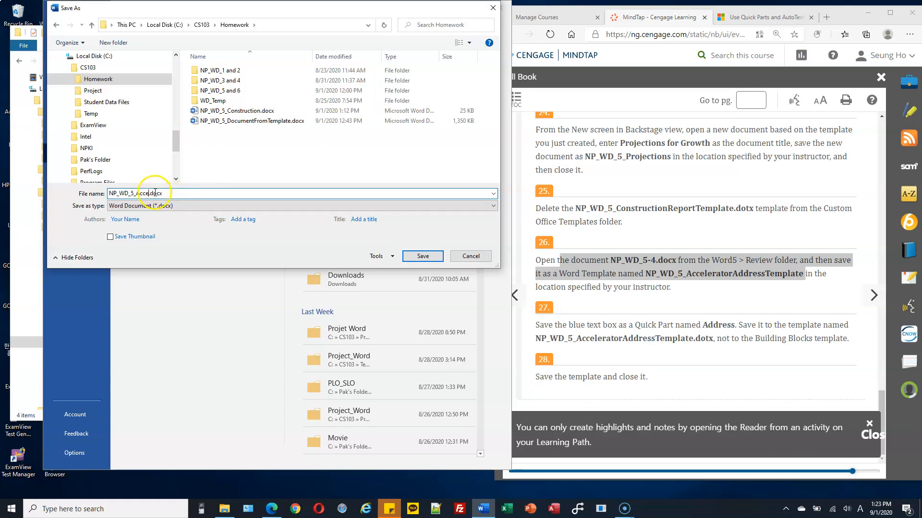
text(lerator)
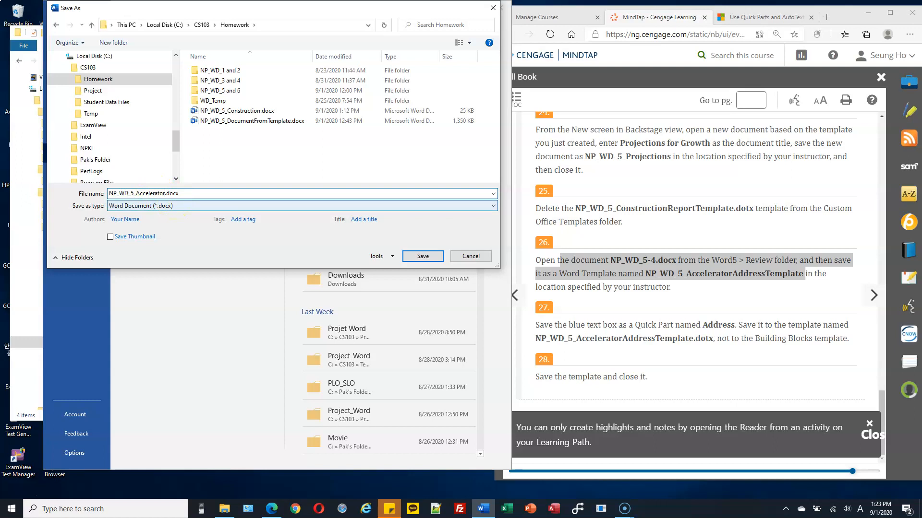
text(AddressTemplate)
key(Return)
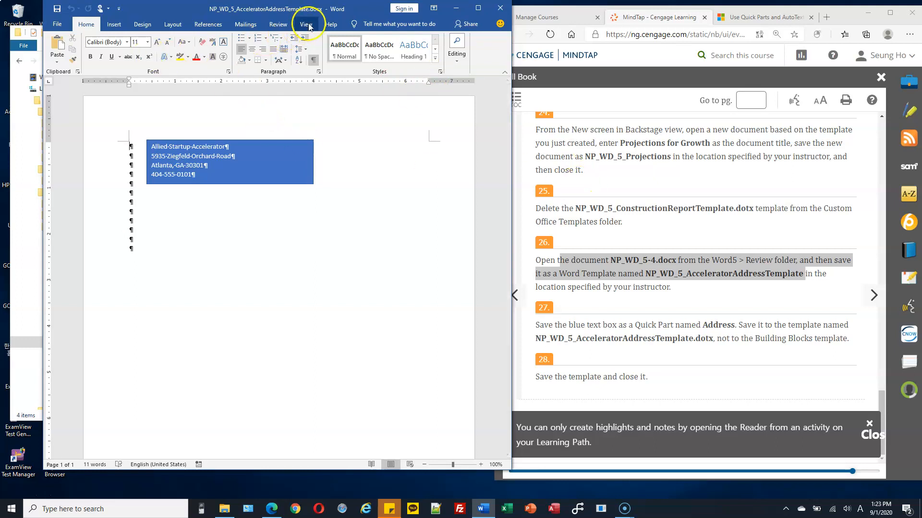
Step: Start saving another copy of NP_WD_5_AcceleratorAddressTemplate.docx and browse to CS103 > Homework on drive C
click(57, 24)
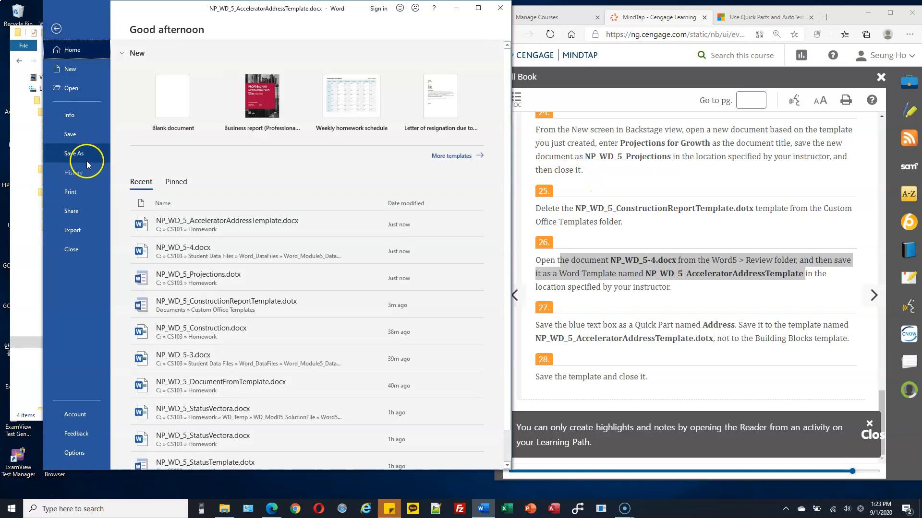
click(84, 154)
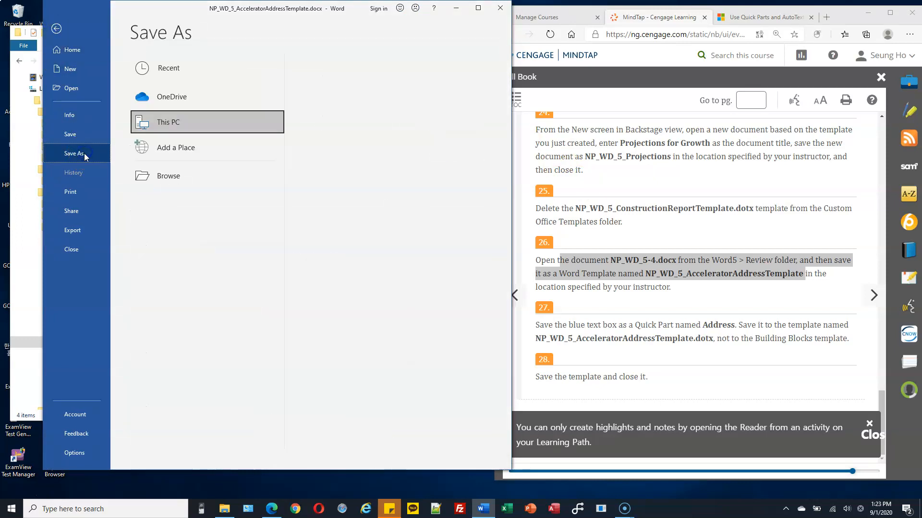
double_click(175, 123)
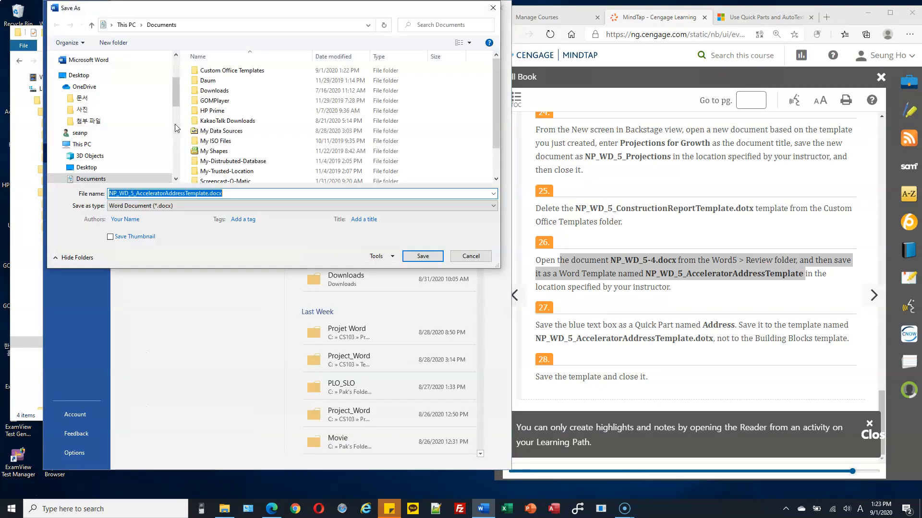
drag(174, 100, 174, 159)
click(61, 149)
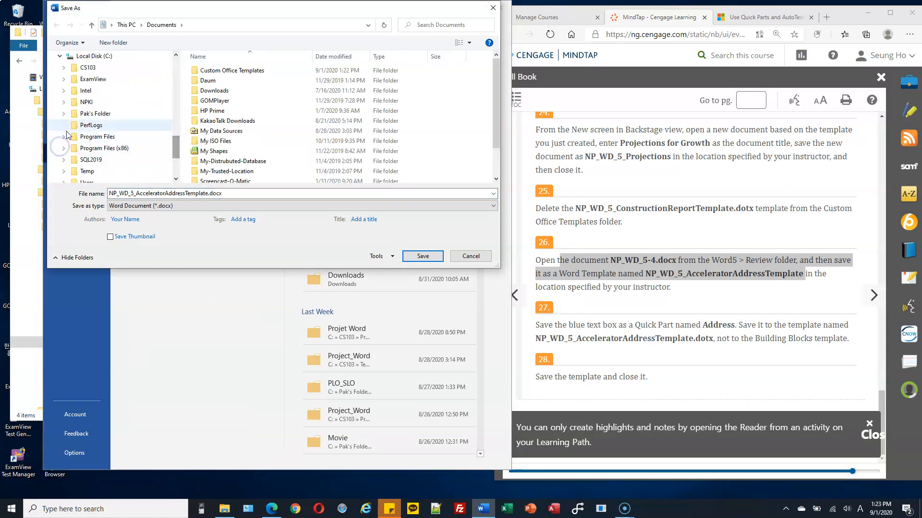
click(63, 113)
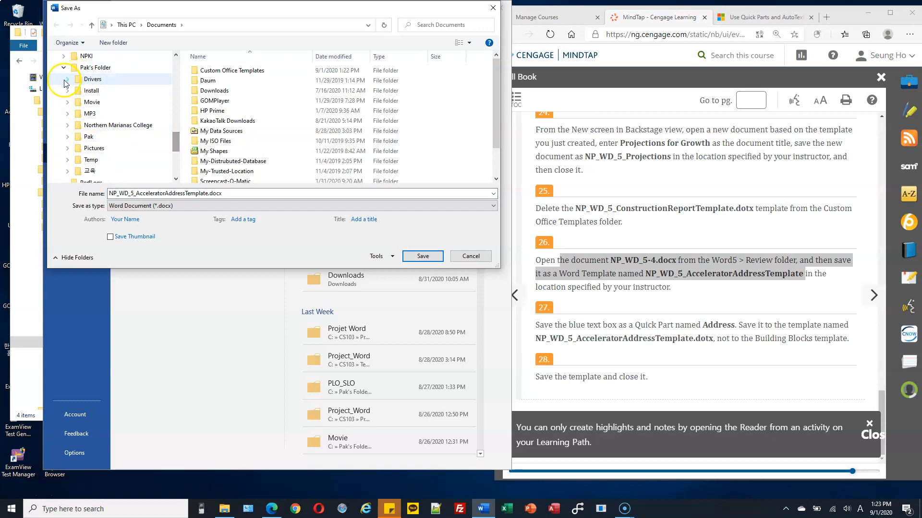
drag(170, 140, 174, 120)
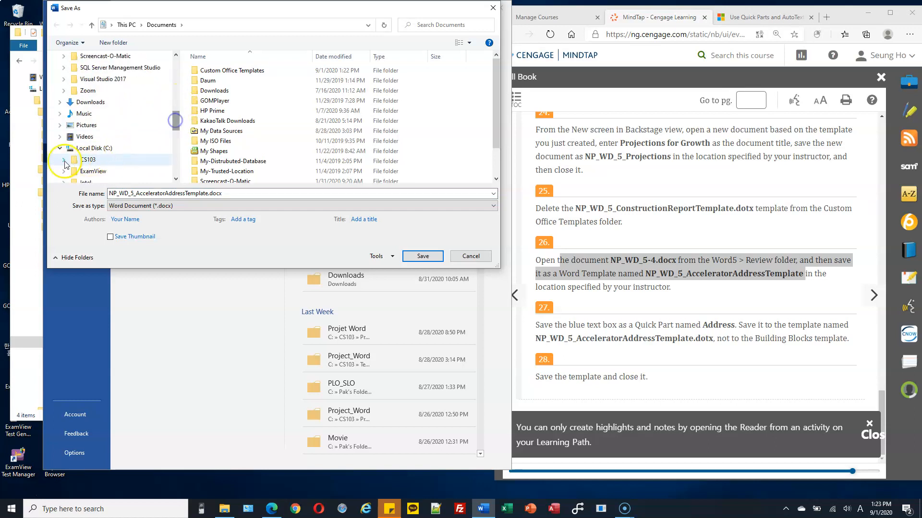
scroll(62, 163, down, 1)
click(98, 136)
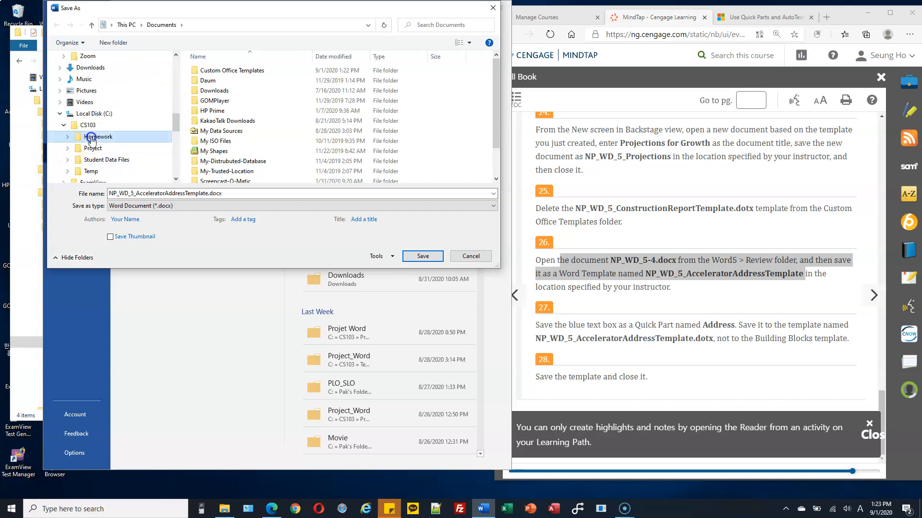
Step: Set the file type to Word Template (*.dotx) and save NP_WD_5_AcceleratorAddressTemplate.dotx in the Custom Office Templates folder
click(177, 206)
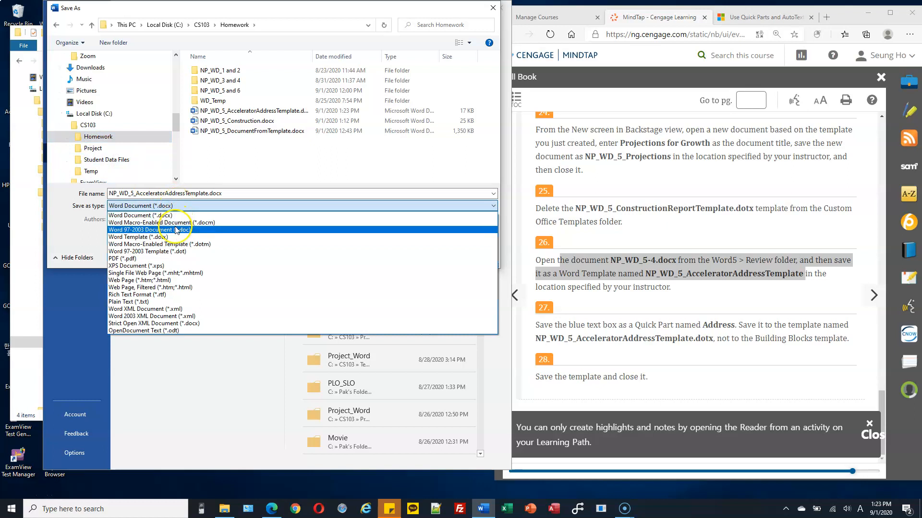
click(173, 237)
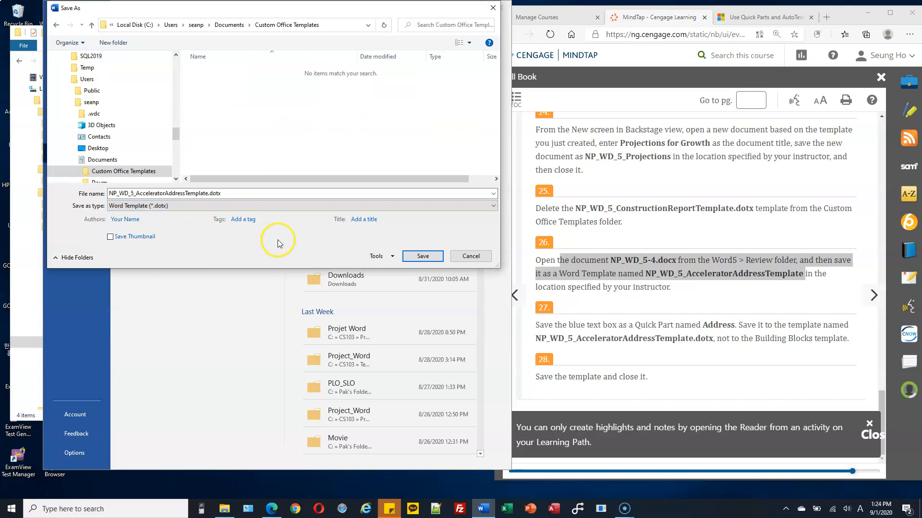
click(221, 194)
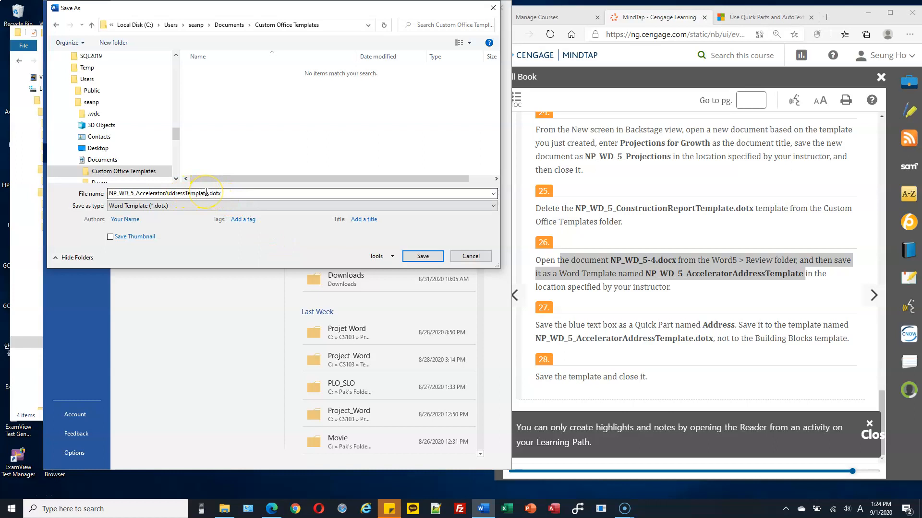
click(422, 255)
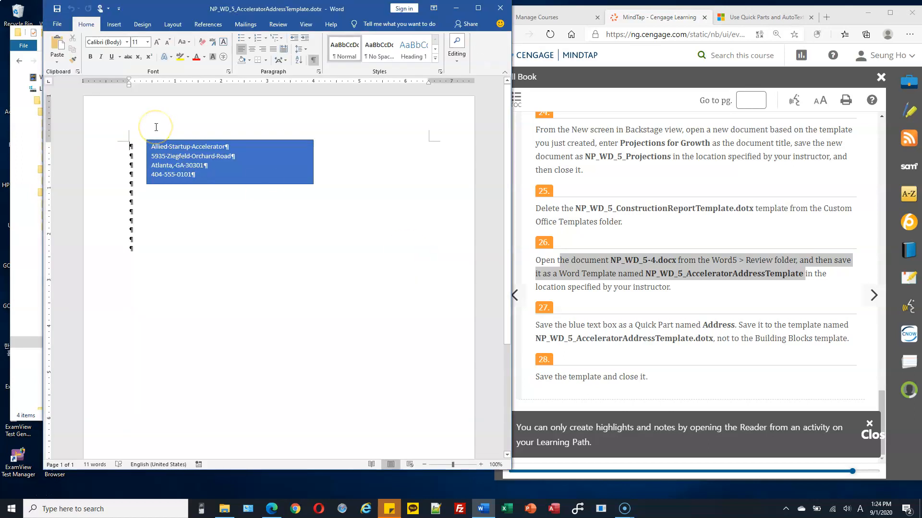
Step: Switch to File Explorer and open Documents > Custom Office Templates to check for the saved address template
click(27, 415)
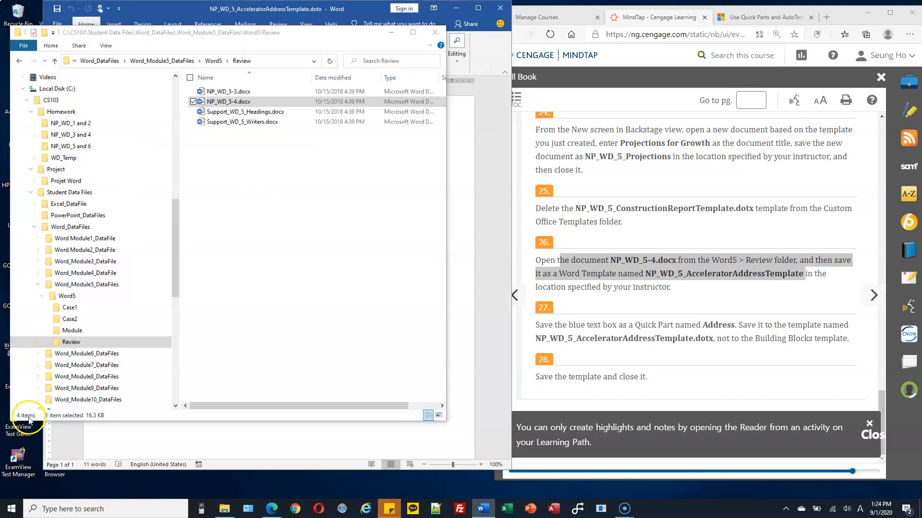
drag(175, 221, 172, 133)
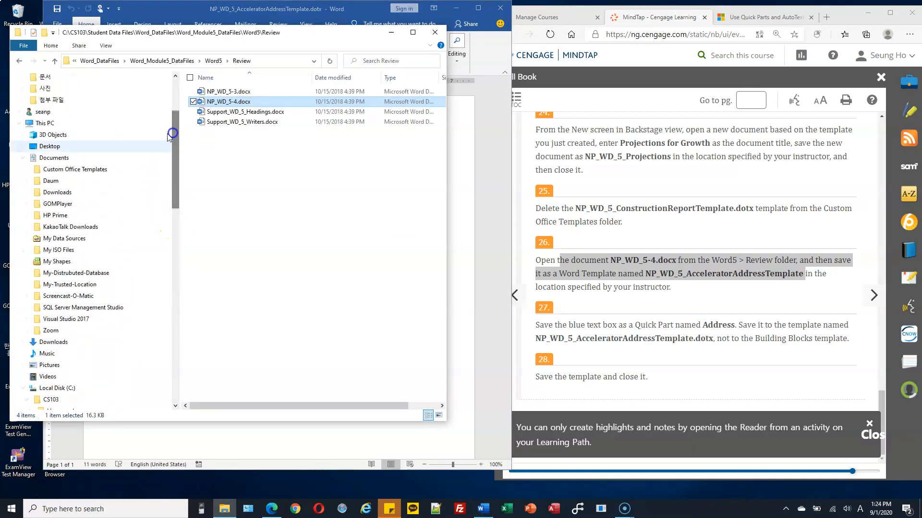
click(72, 173)
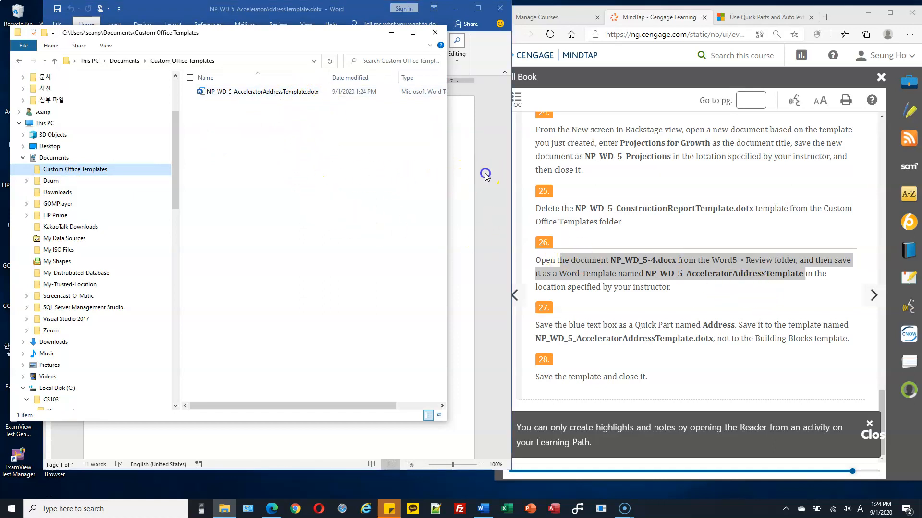
Step: Save the blue address text box as a Quick Part named Address in NP_WD_5_AcceleratorAddressTemplate.dotx
click(463, 174)
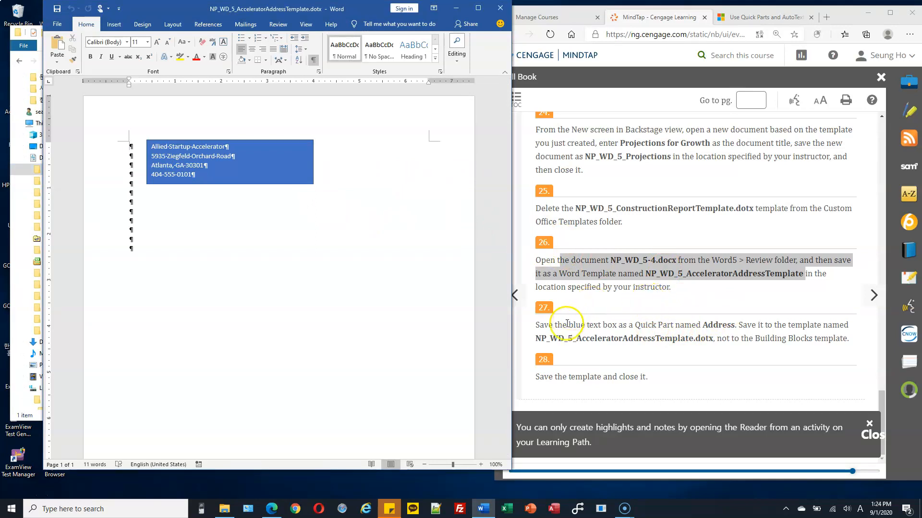
drag(570, 326, 598, 326)
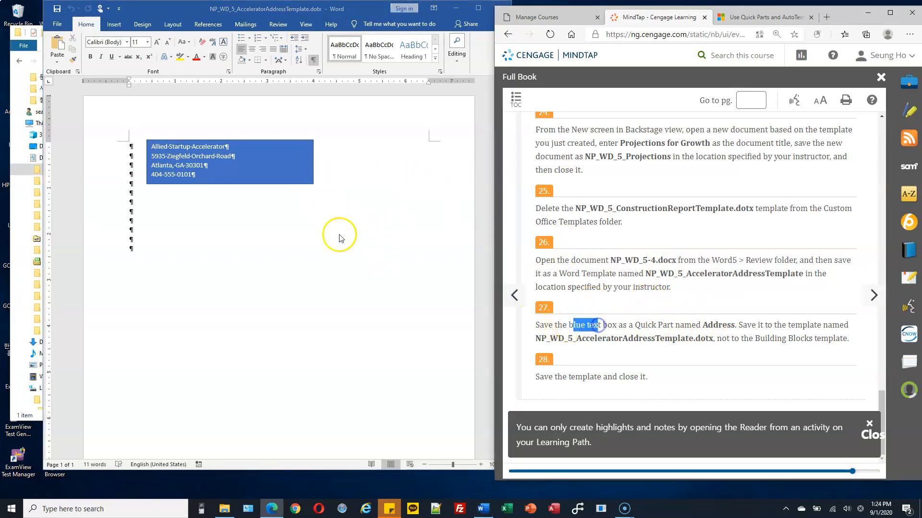
click(240, 167)
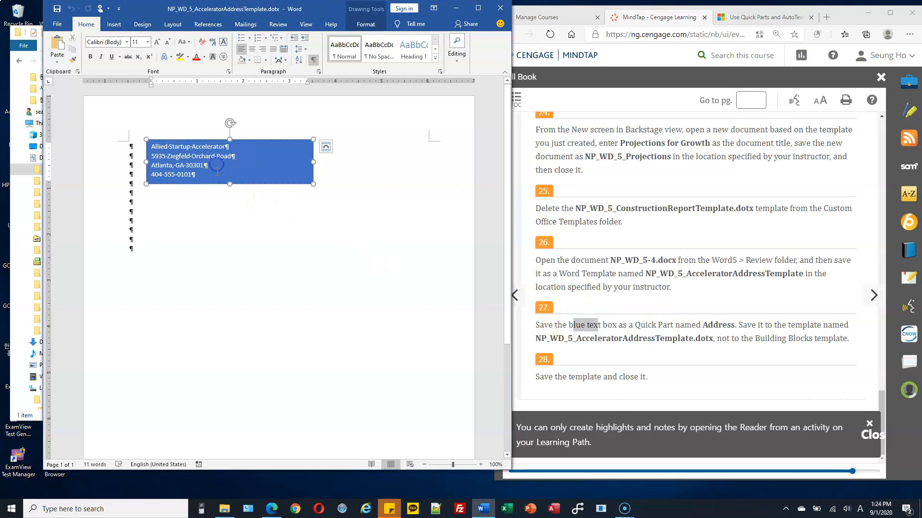
click(192, 172)
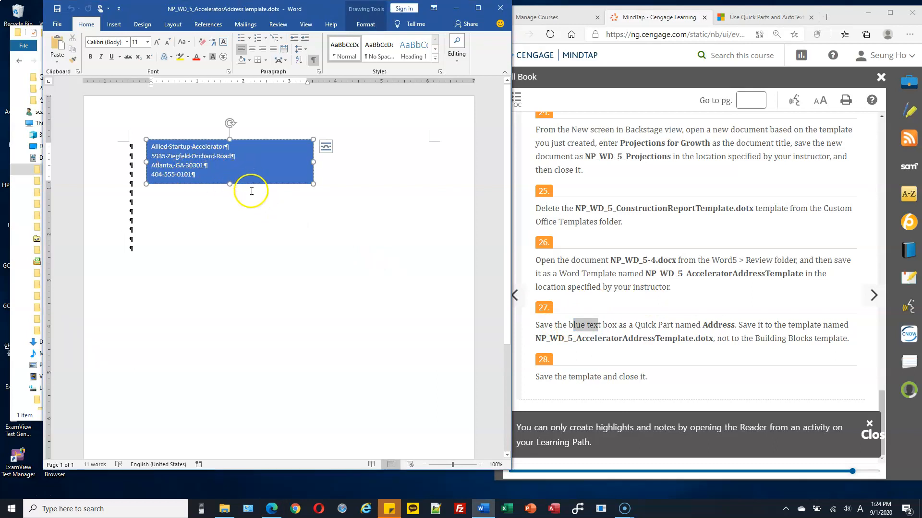
click(250, 186)
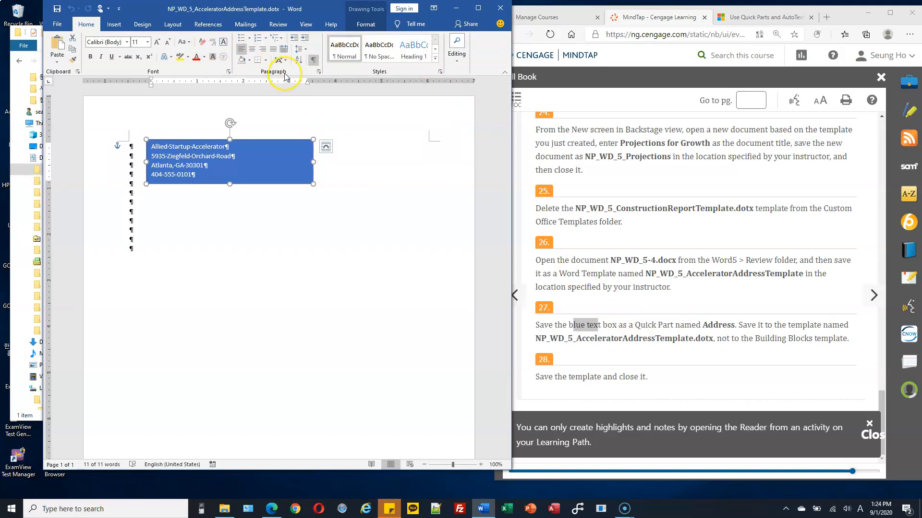
click(116, 26)
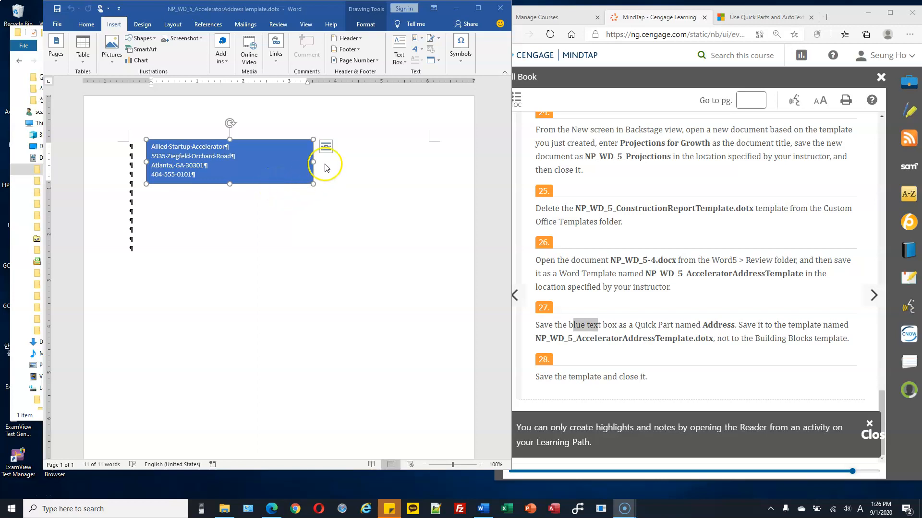
click(115, 24)
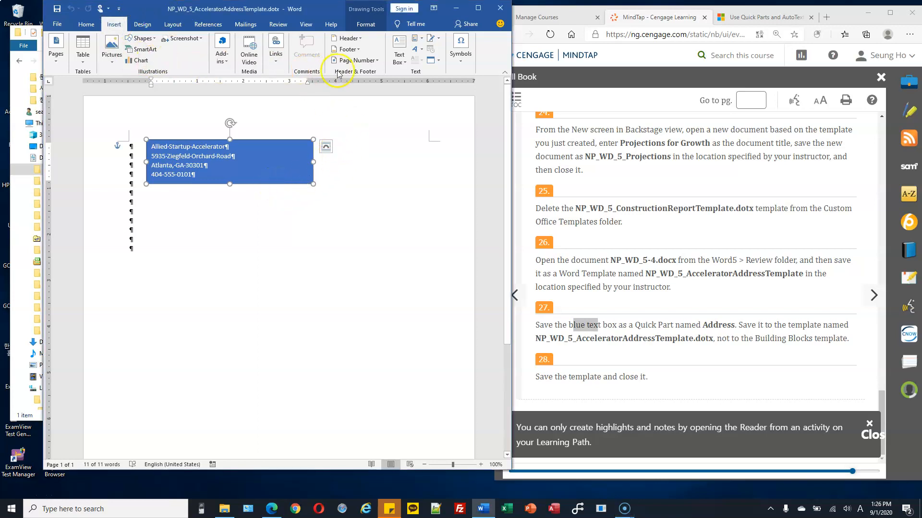
click(422, 39)
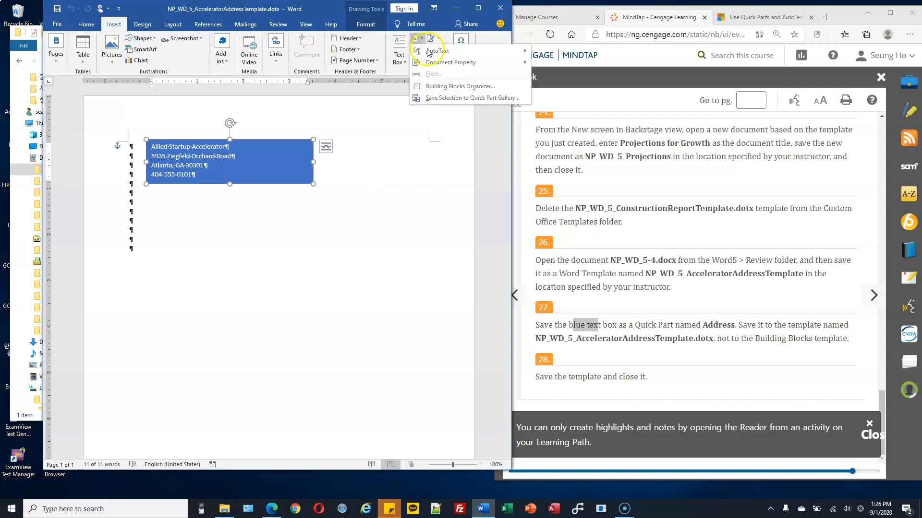
click(456, 99)
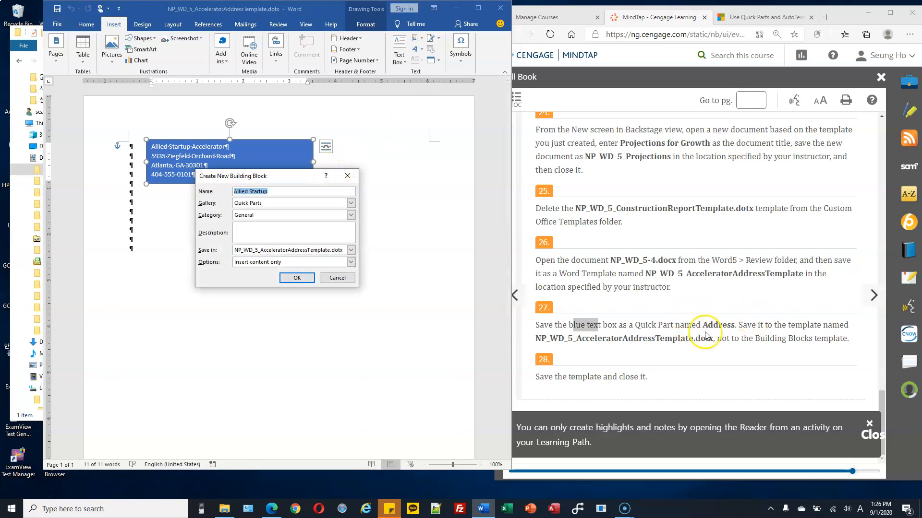
text(Address)
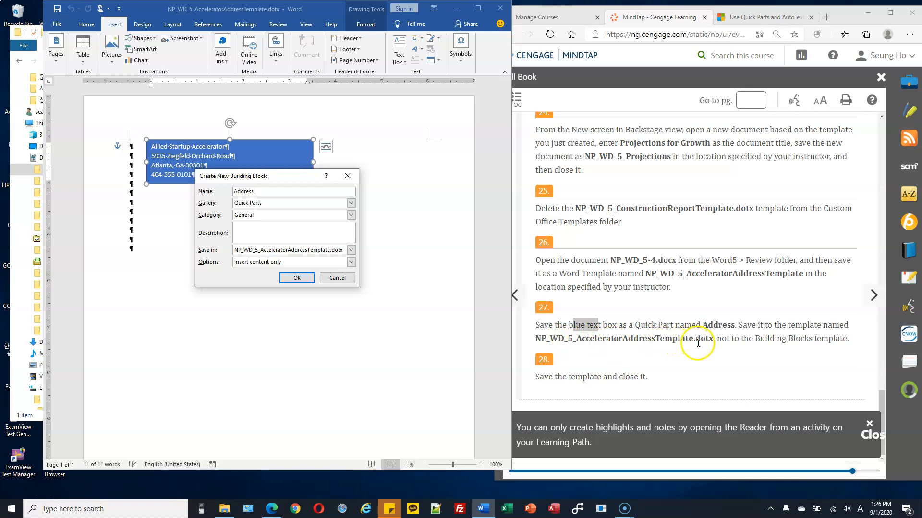
click(298, 278)
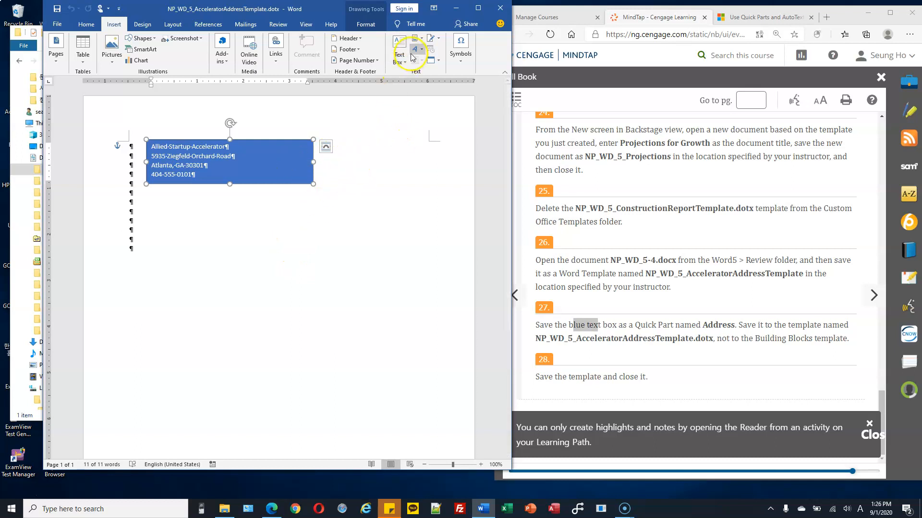
Step: Test the Address Quick Part by inserting it at a blank paragraph below the text box, and undo the insertion
click(421, 40)
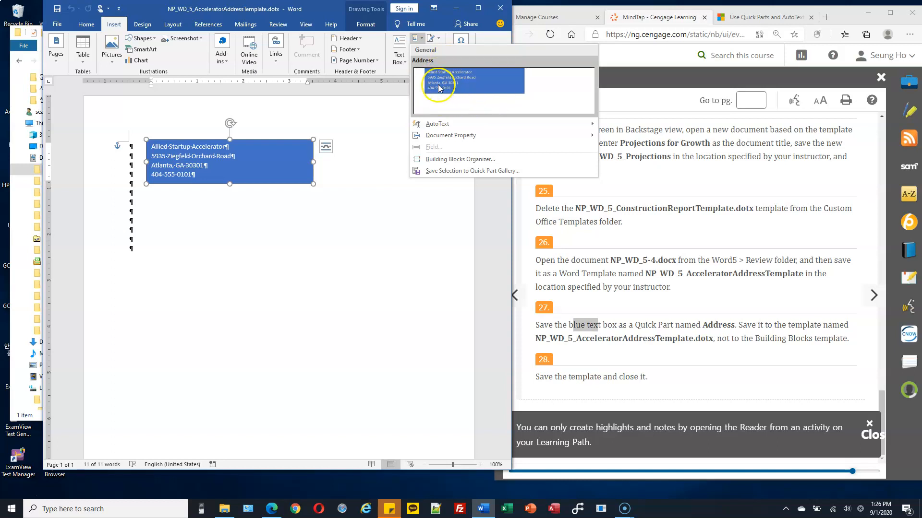
click(299, 237)
click(213, 199)
click(131, 204)
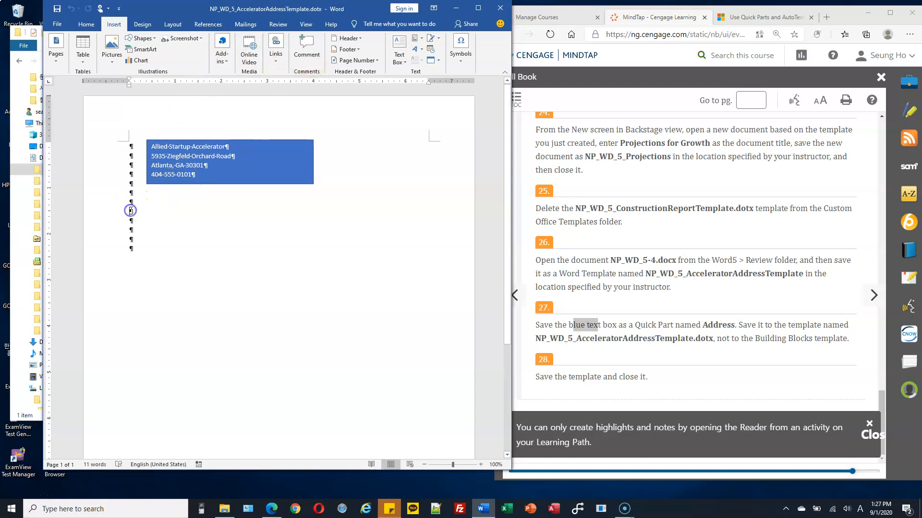
click(415, 38)
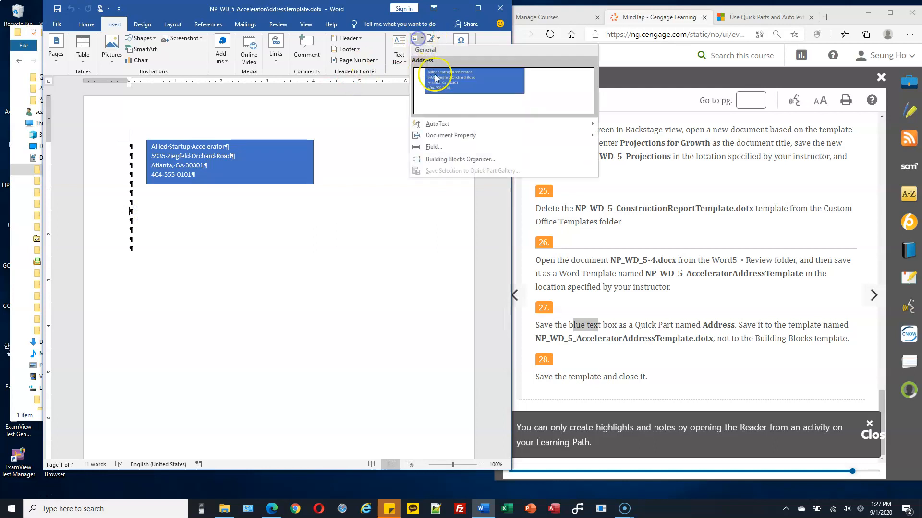
click(435, 77)
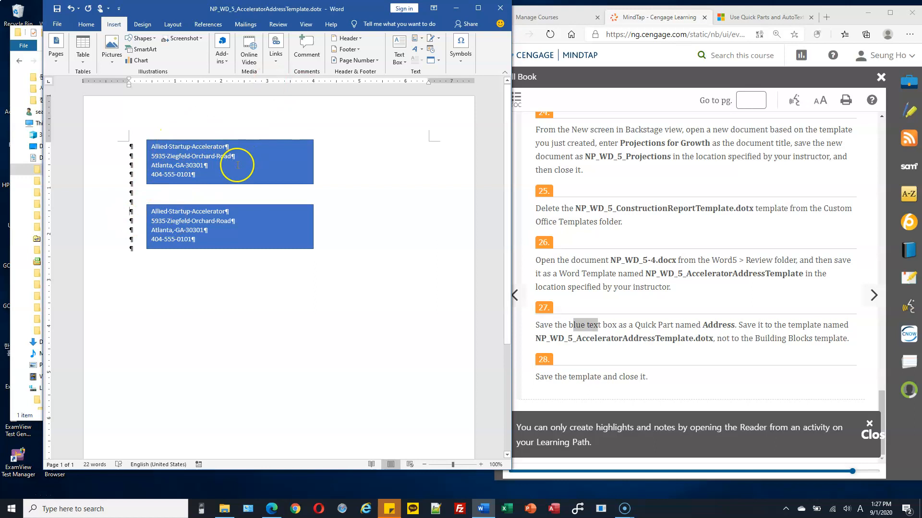
key(ctrl+z)
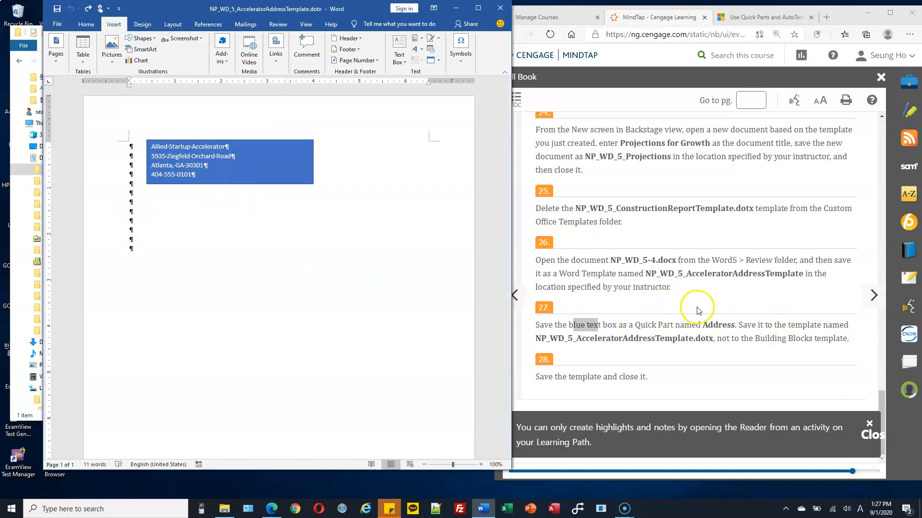
Step: Close the address template and exit Word without saving the changes to Building Blocks.dotx
drag(582, 339, 659, 339)
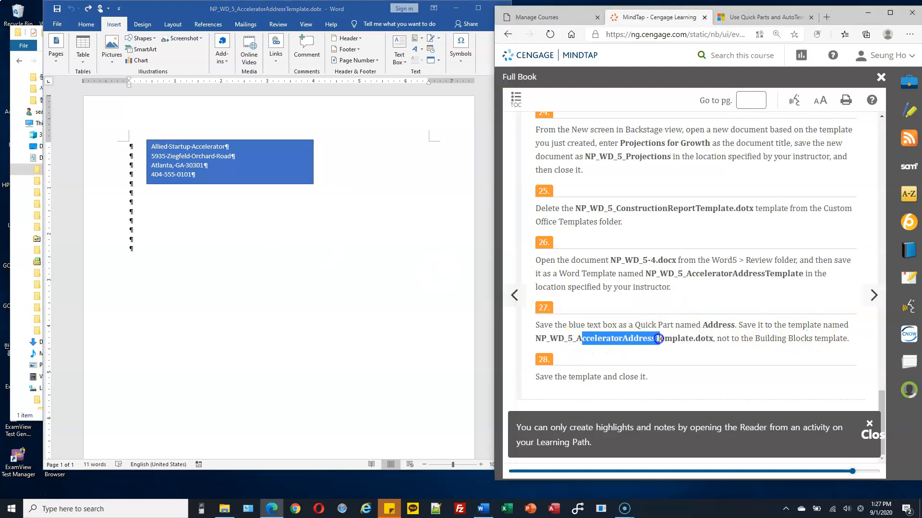
click(660, 339)
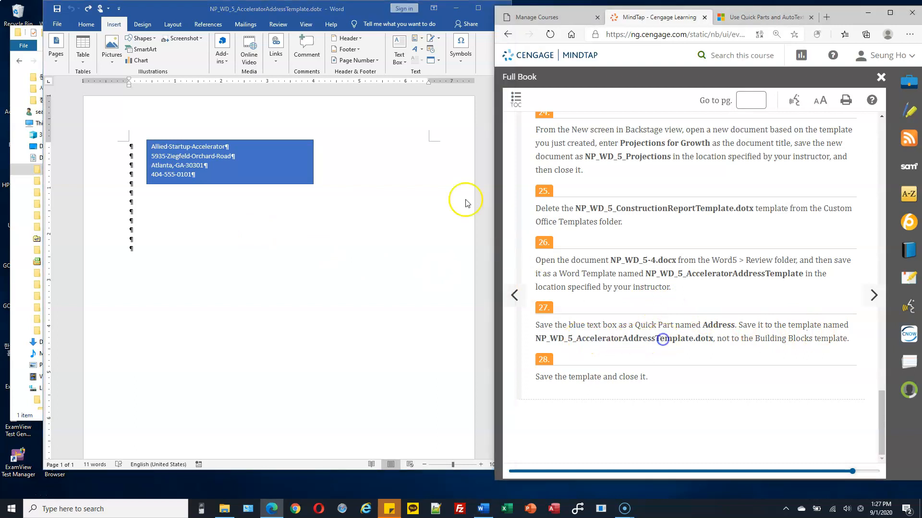
click(305, 10)
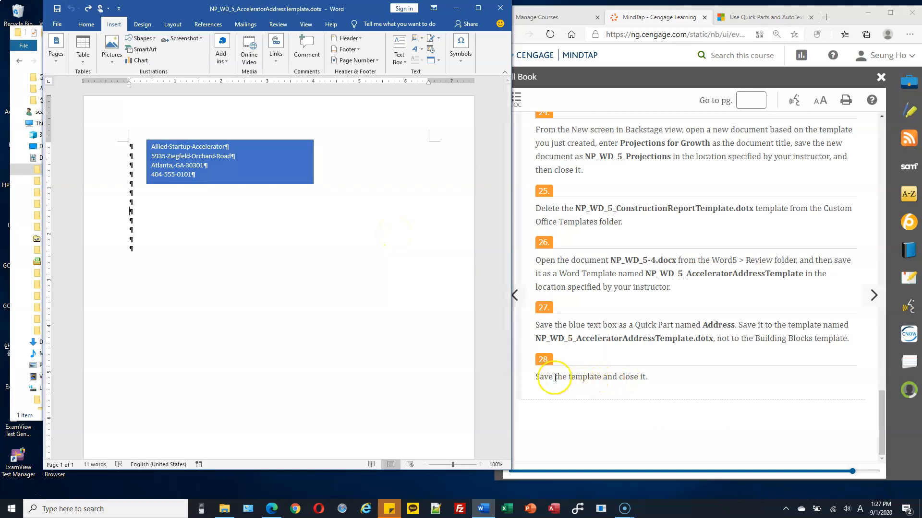
drag(555, 378, 598, 377)
click(646, 377)
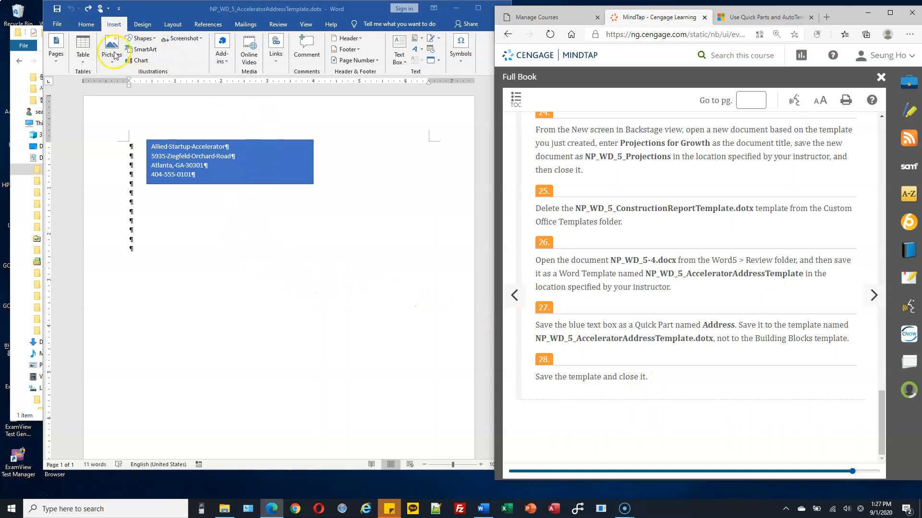
click(60, 28)
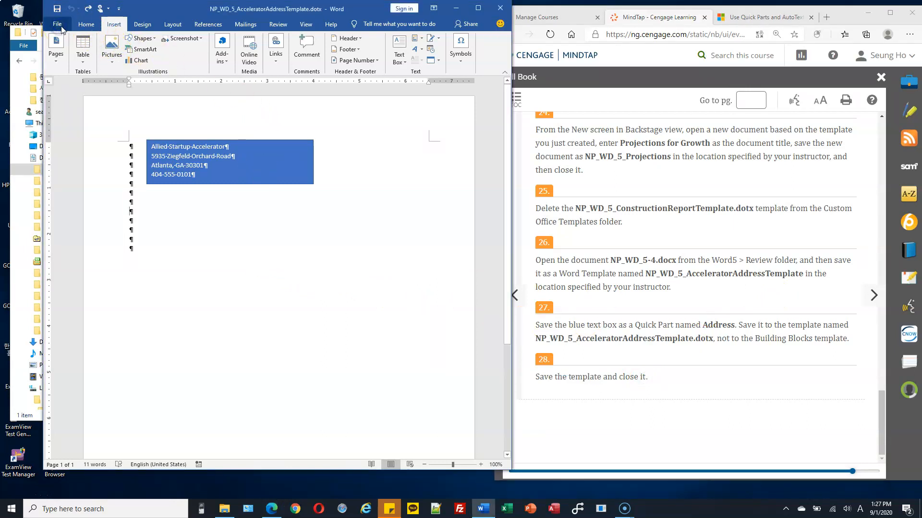
click(58, 24)
click(82, 251)
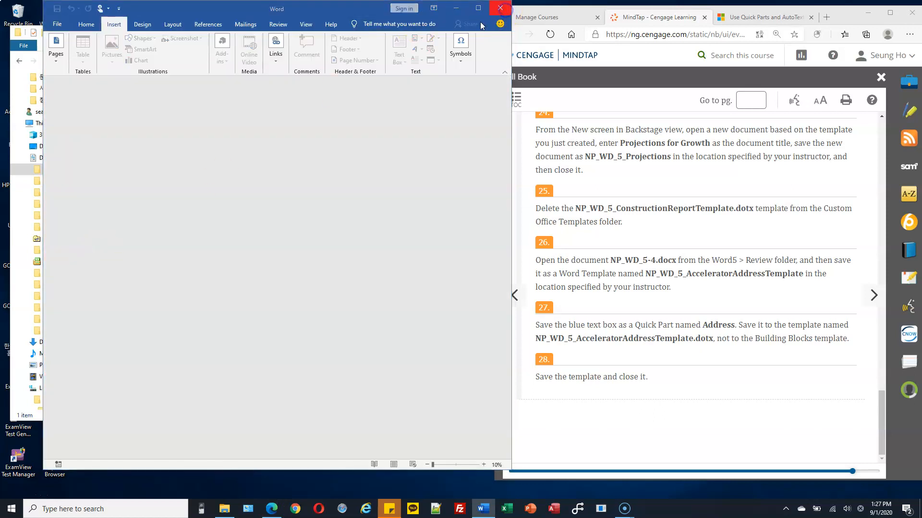
click(501, 8)
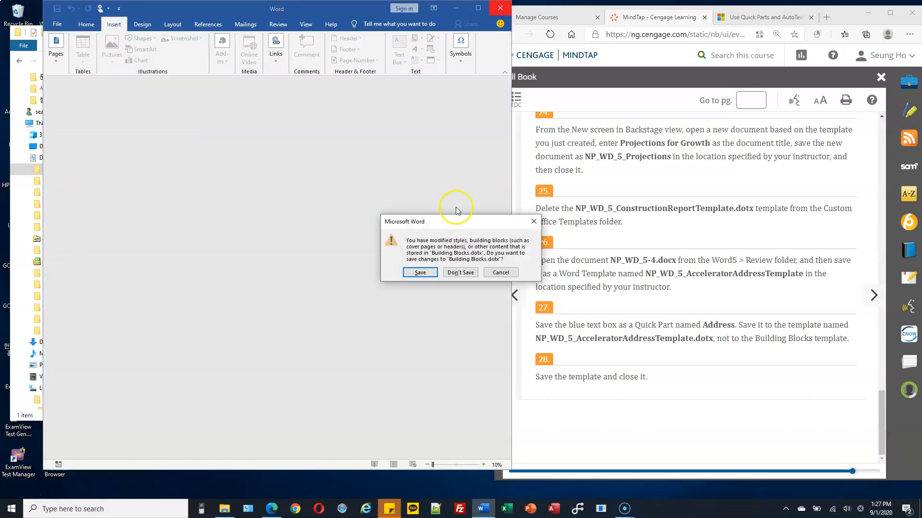
click(461, 272)
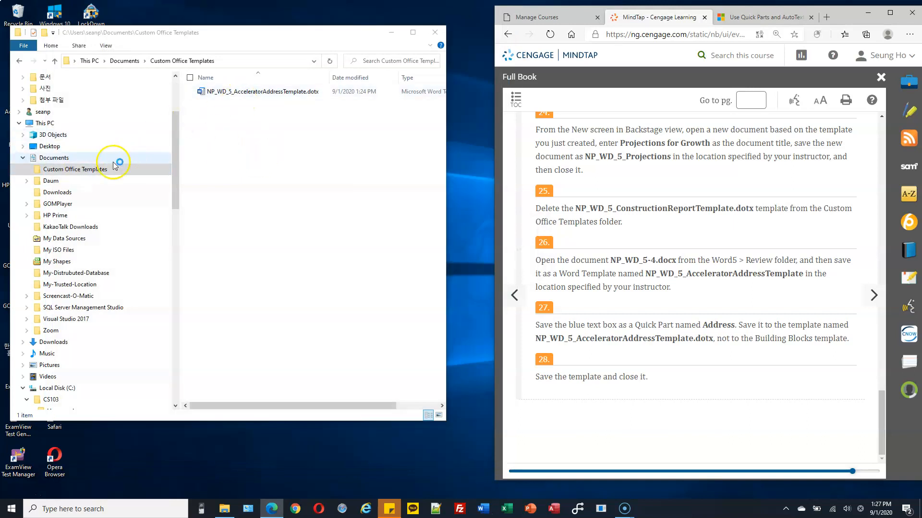
Step: Copy NP_WD_5_AcceleratorAddressTemplate.dotx from Custom Office Templates into the CS103 > Homework folder
click(203, 91)
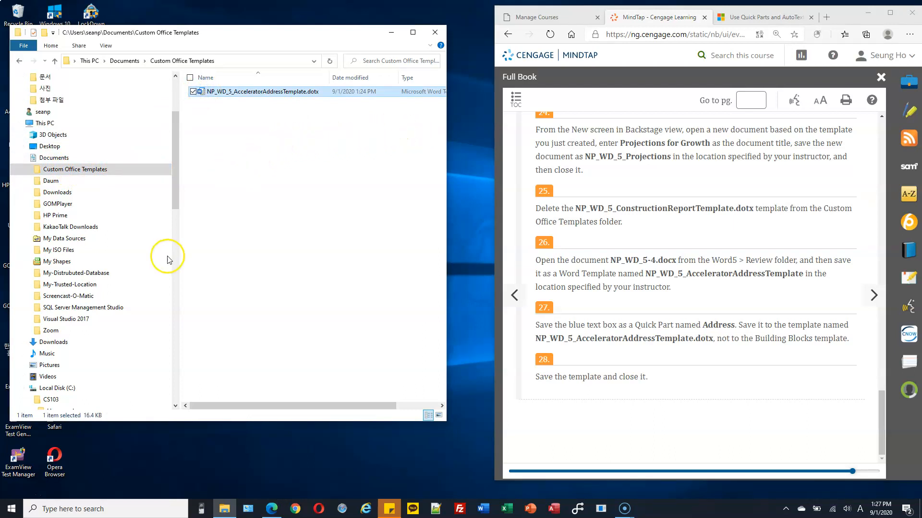
scroll(103, 301, down, 2)
click(62, 330)
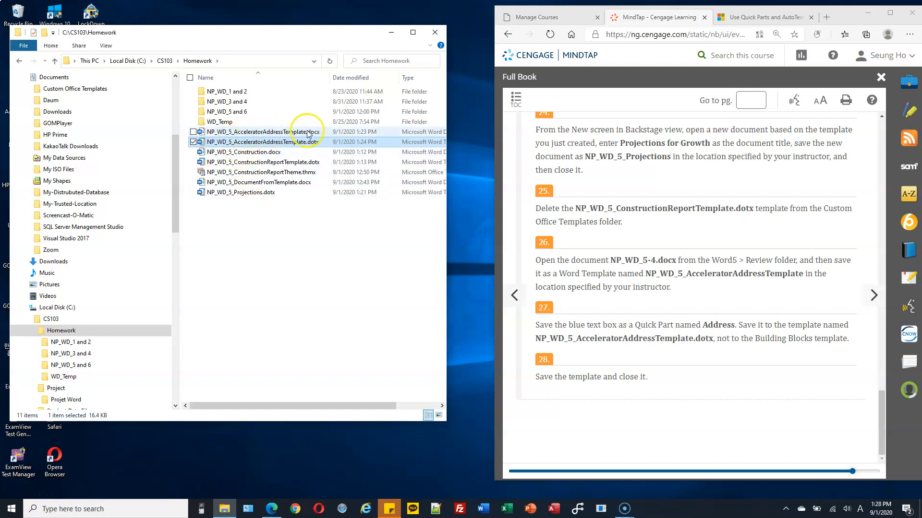
Step: Hide the file name extensions in the Homework folder and turn them back on
click(201, 133)
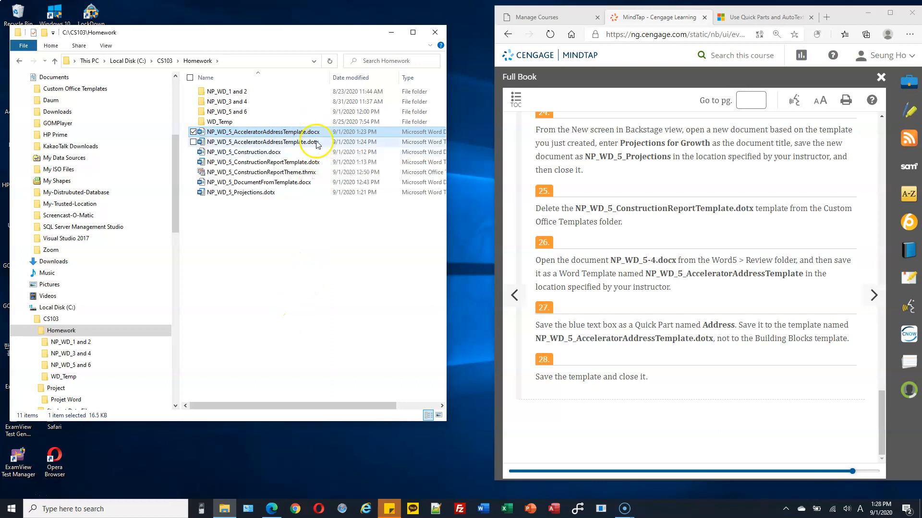
click(105, 46)
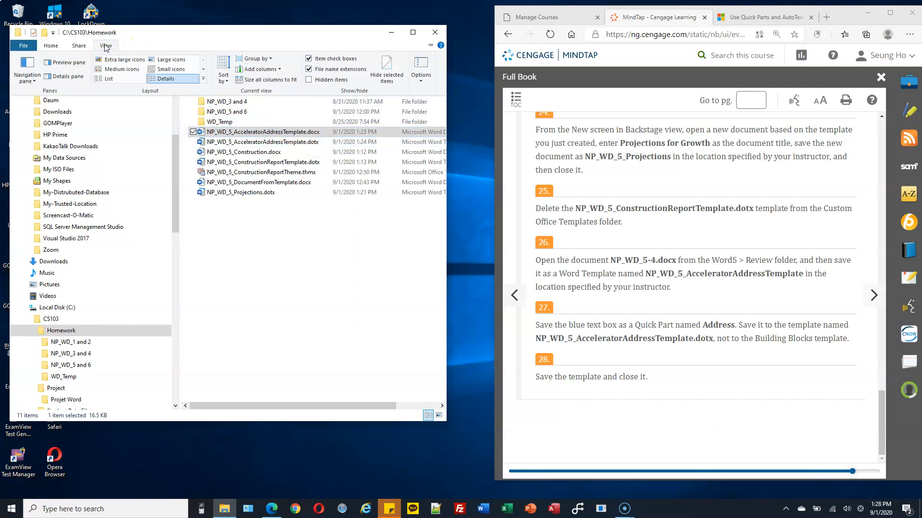
click(313, 71)
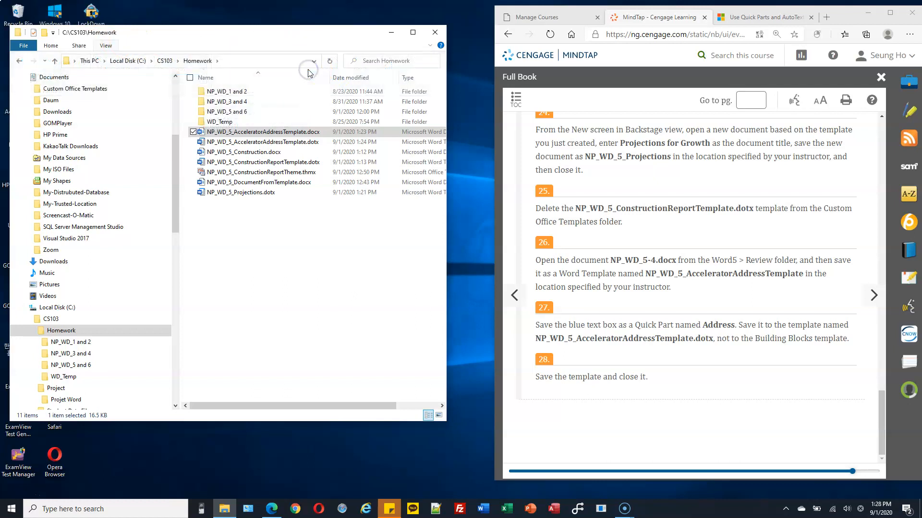
click(106, 46)
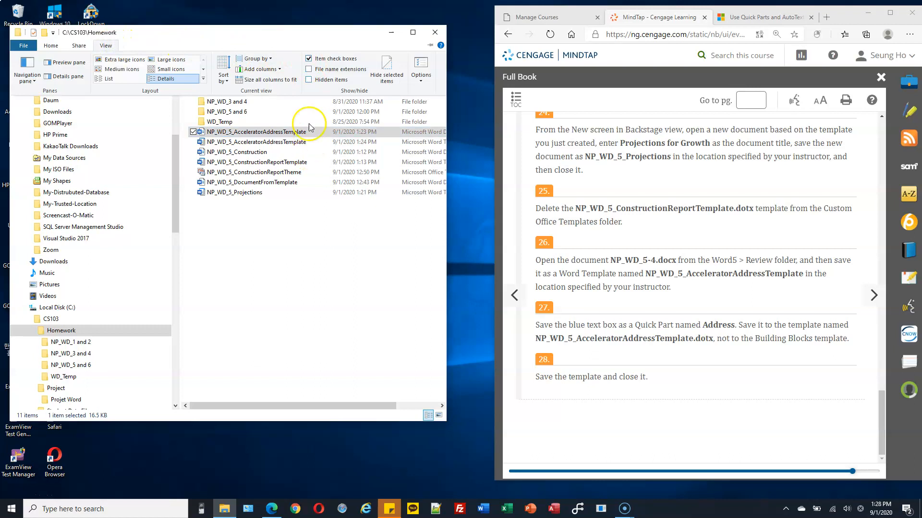
click(309, 72)
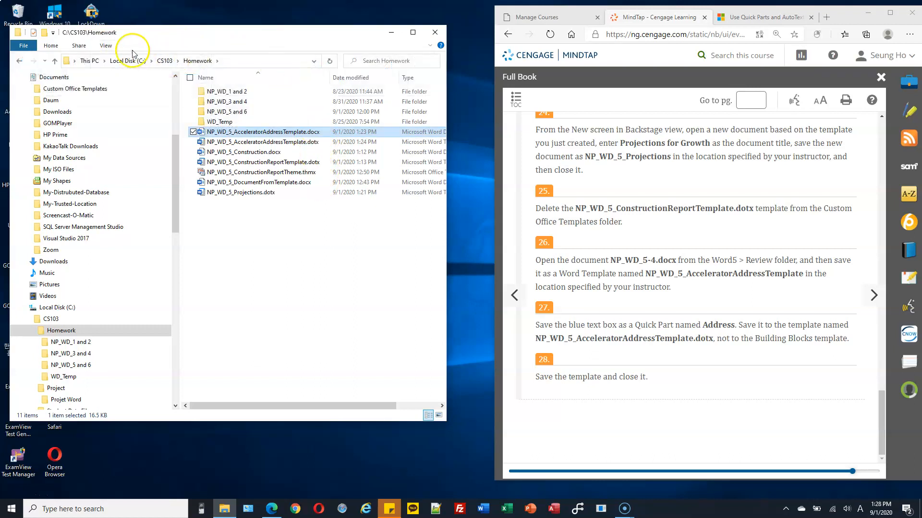
click(107, 46)
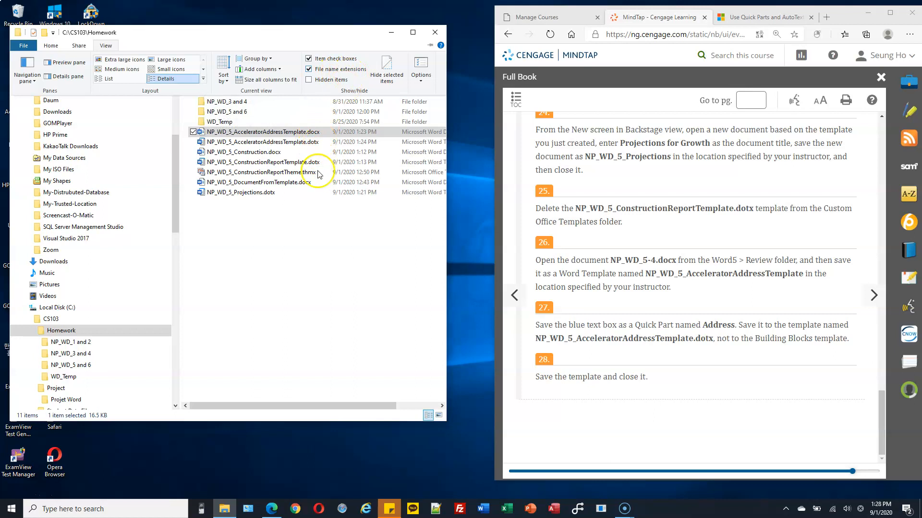
Step: Delete NP_WD_5_AcceleratorAddressTemplate.docx from the Homework folder
click(308, 267)
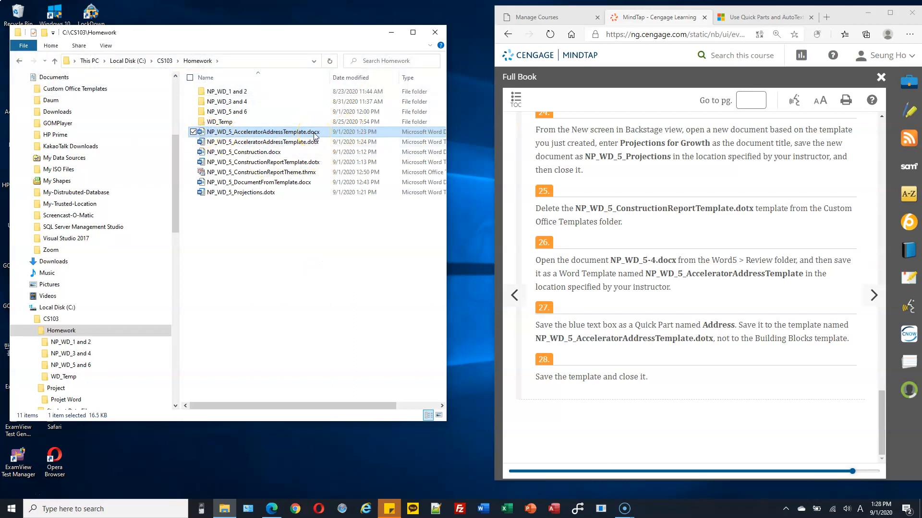
key(Delete)
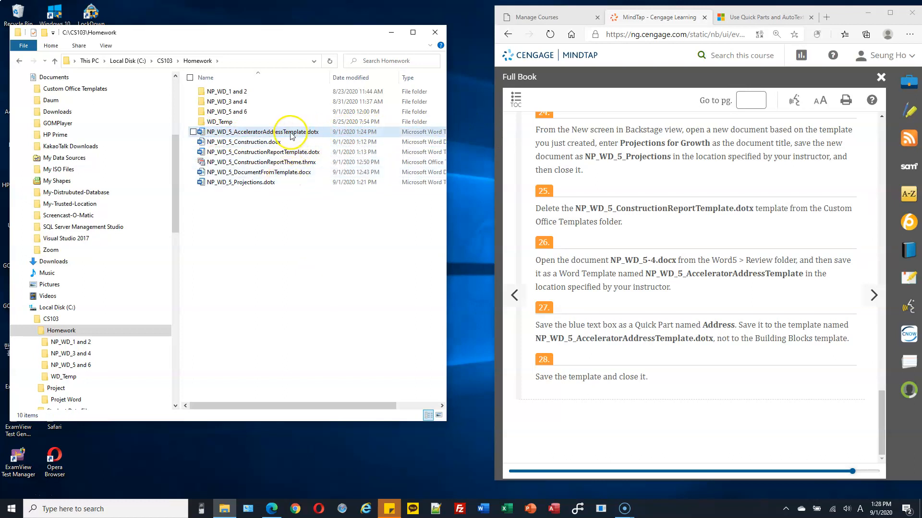
Step: Review the NP_WD_5 documents, templates and theme file in the Homework folder
click(290, 134)
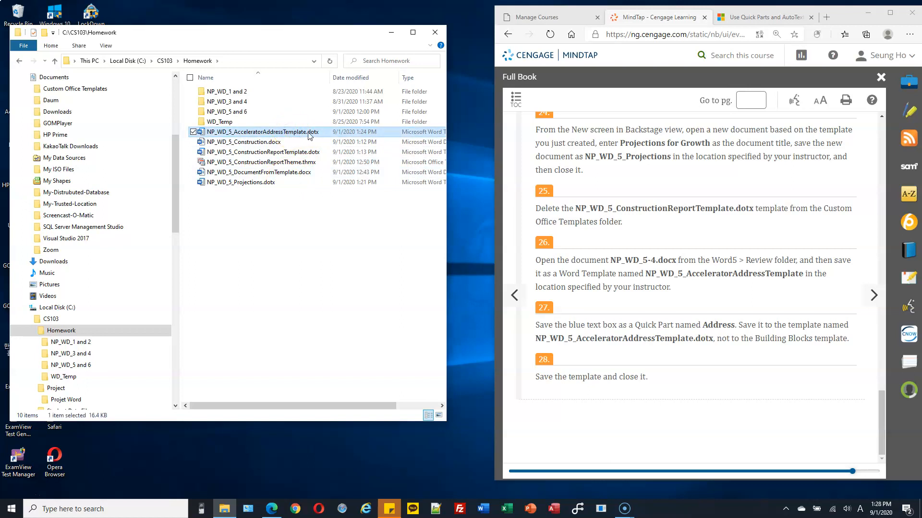
click(270, 142)
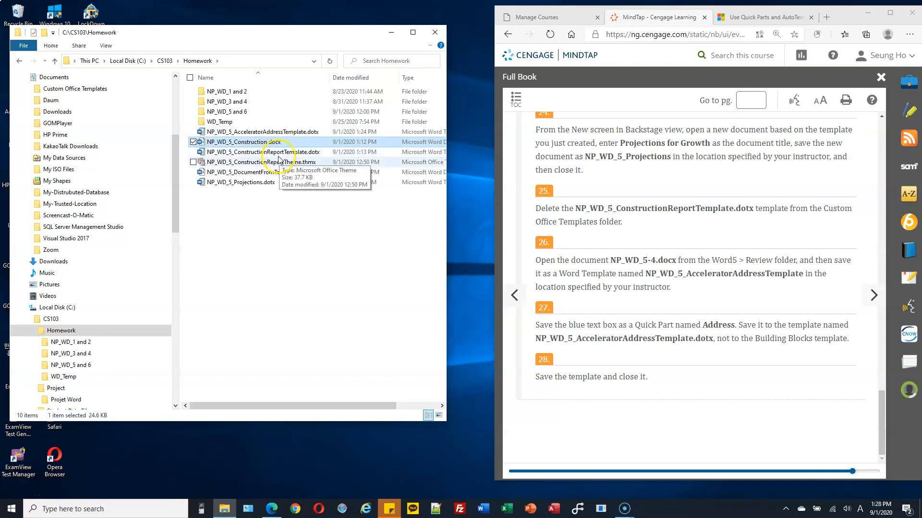
click(257, 154)
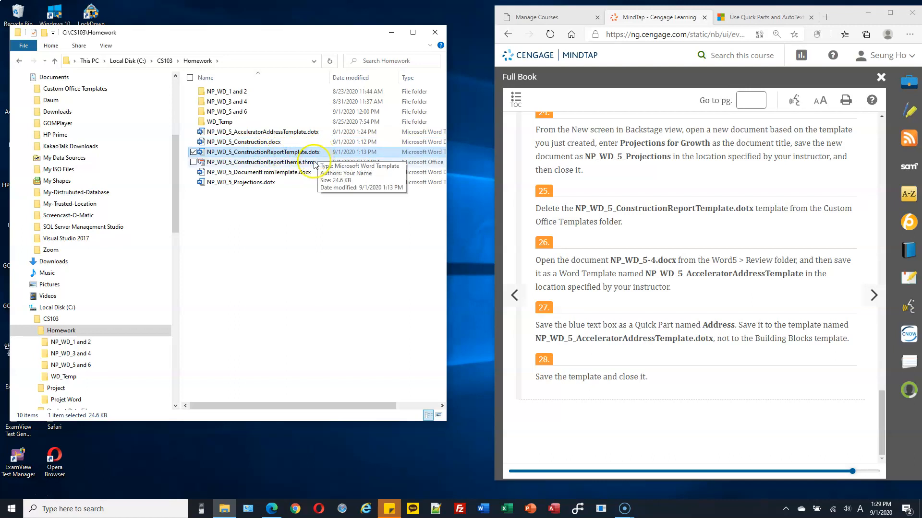
click(312, 163)
click(307, 182)
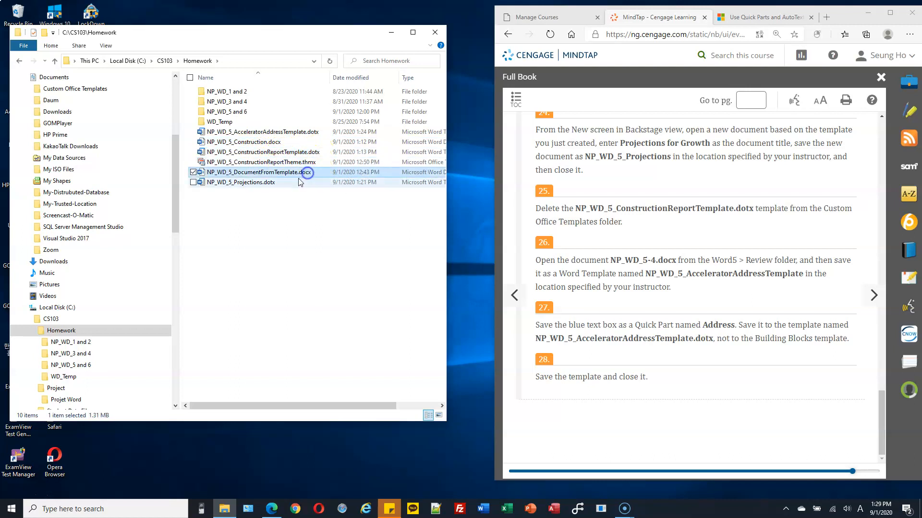
drag(285, 218, 249, 150)
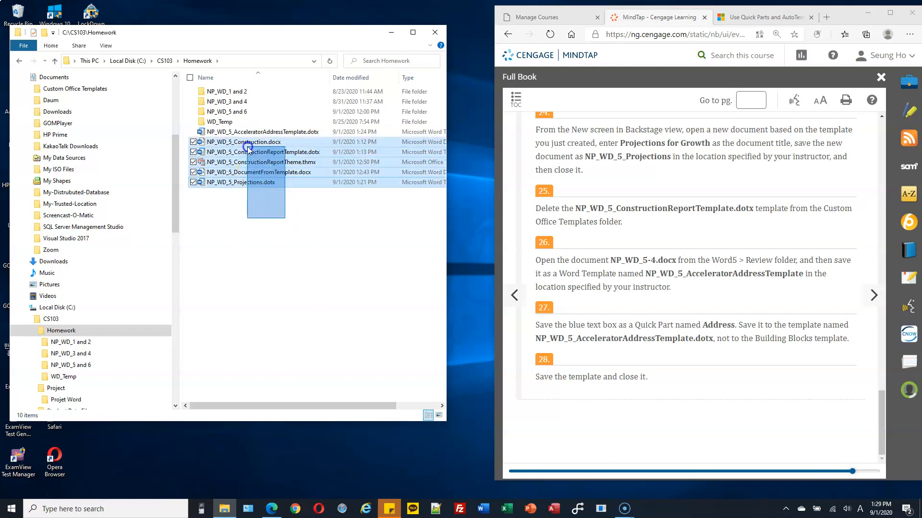
click(260, 221)
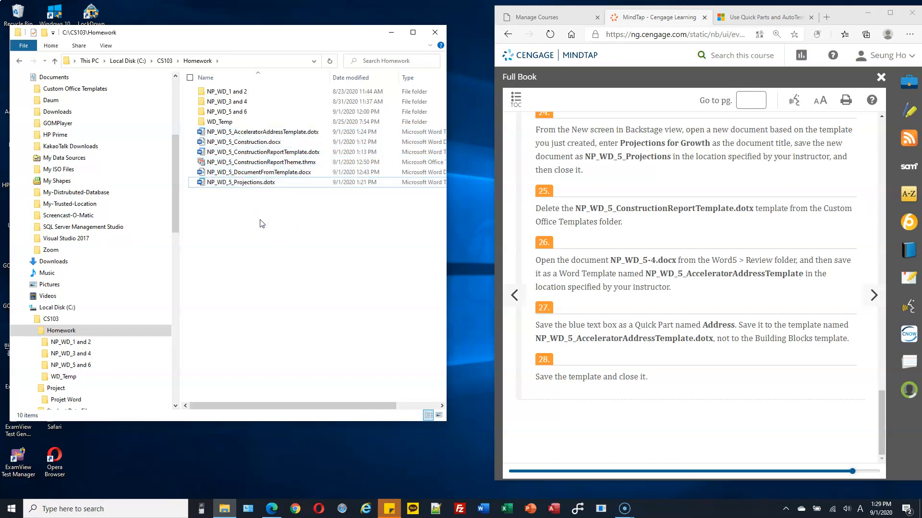